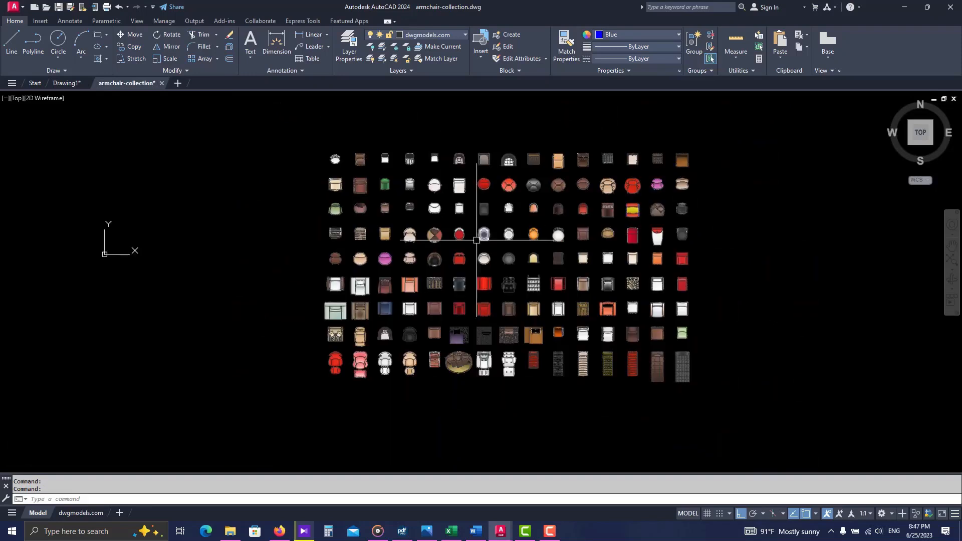
# Step: Copy the grey gradient armchair, fourth in the second row of the armchair collection, to the clipboard
pyautogui.moveTo(477, 241)
pyautogui.mouseDown(button='middle')
pyautogui.moveTo(405, 251)
pyautogui.moveTo(480, 223)
pyautogui.mouseUp(button='middle')
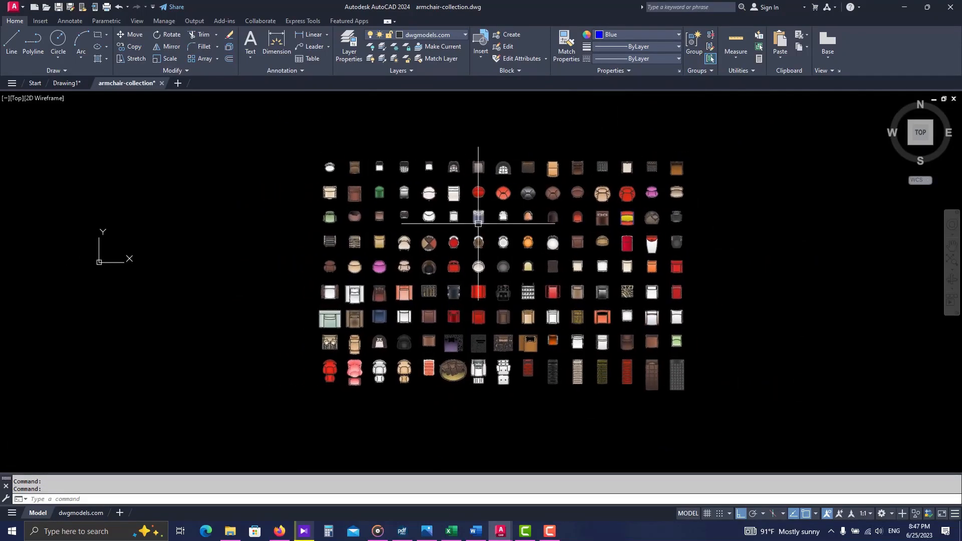
pyautogui.scroll(1, 335, 178)
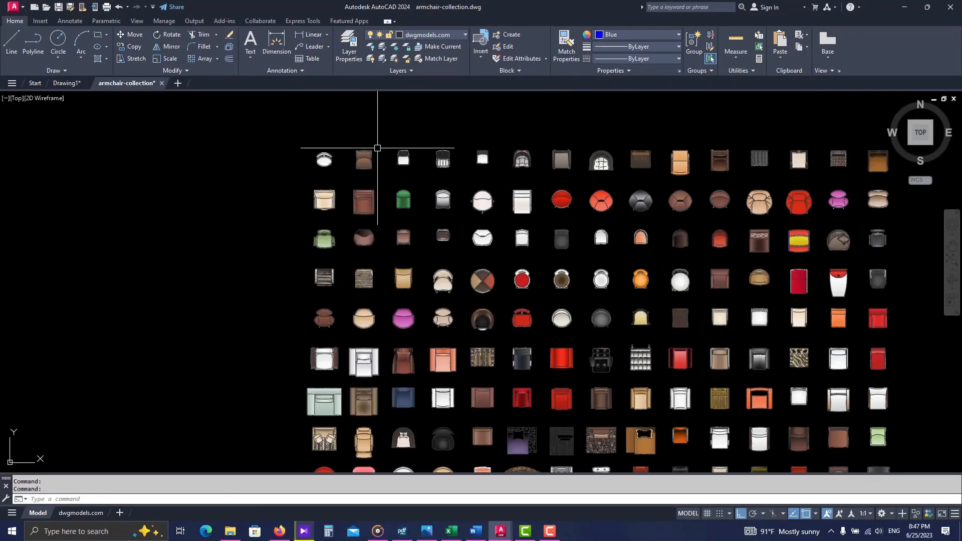
pyautogui.scroll(1, 381, 146)
pyautogui.scroll(2, 501, 248)
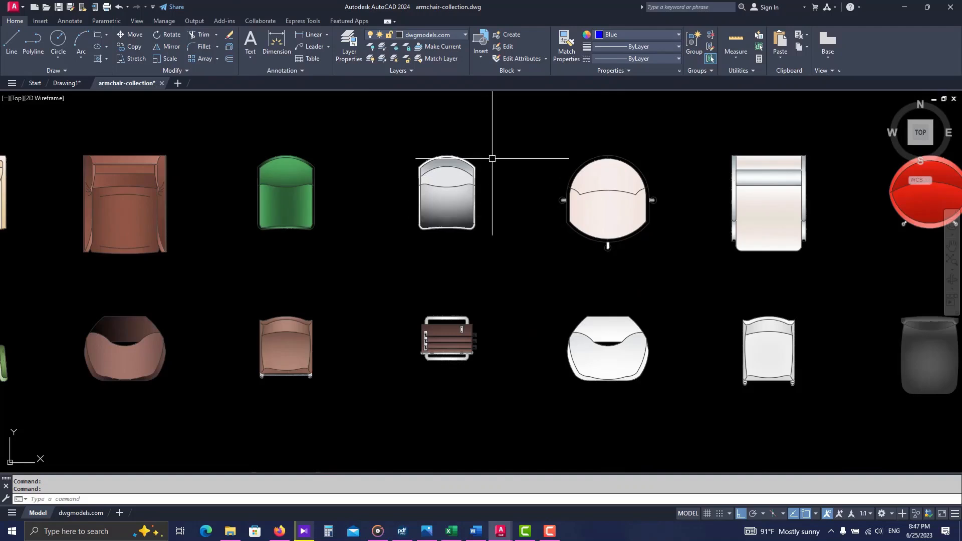
pyautogui.click(491, 152)
pyautogui.click(393, 254)
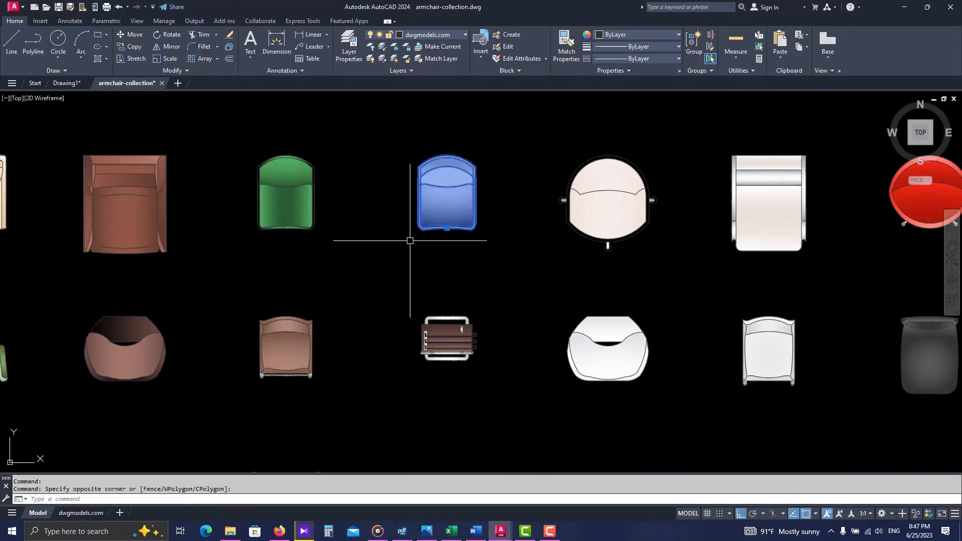
pyautogui.hotkey('ctrl', 'c')
# Step: Switch to Drawing1 and paste the copied armchair beside the floor plan
pyautogui.click(75, 83)
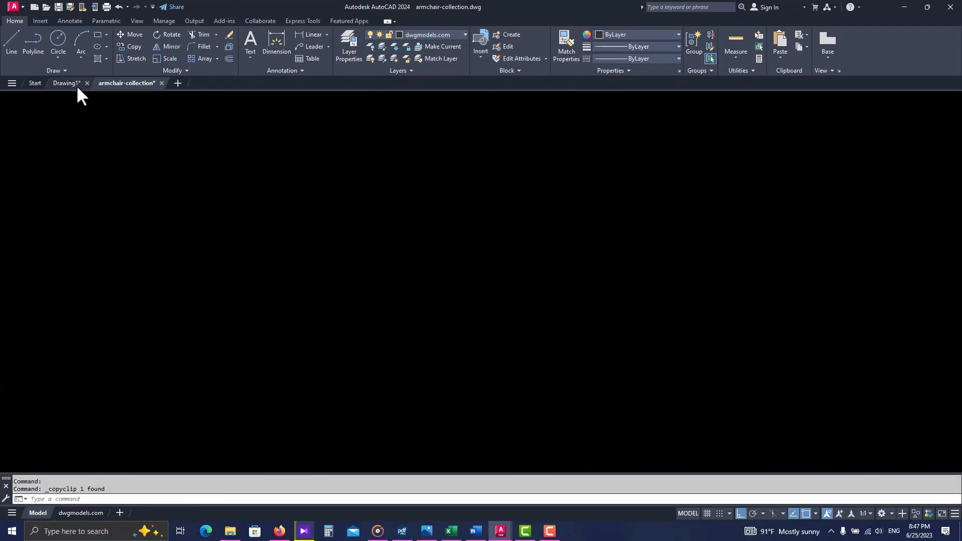
pyautogui.hotkey('ctrl', 'v')
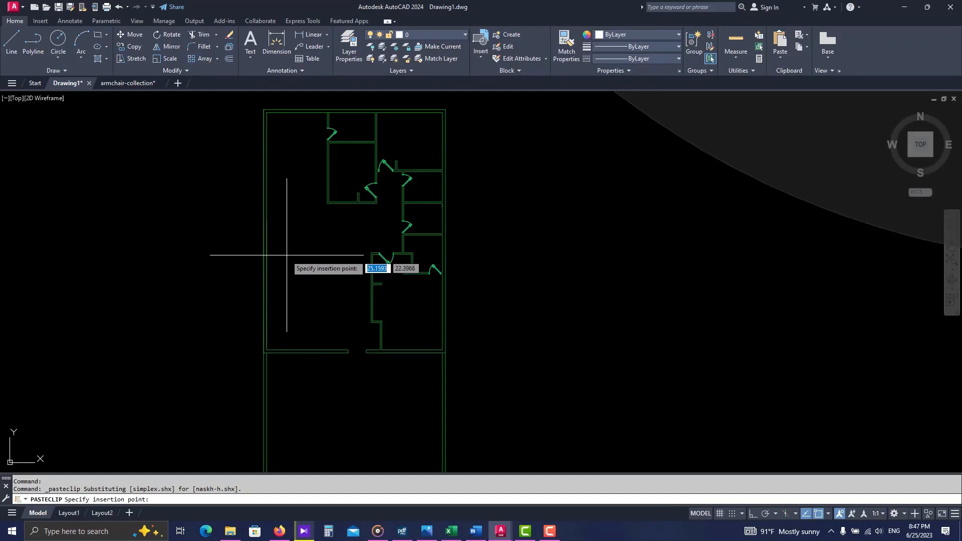
pyautogui.scroll(-3, 288, 270)
pyautogui.scroll(-6, 417, 290)
pyautogui.scroll(-2, 393, 327)
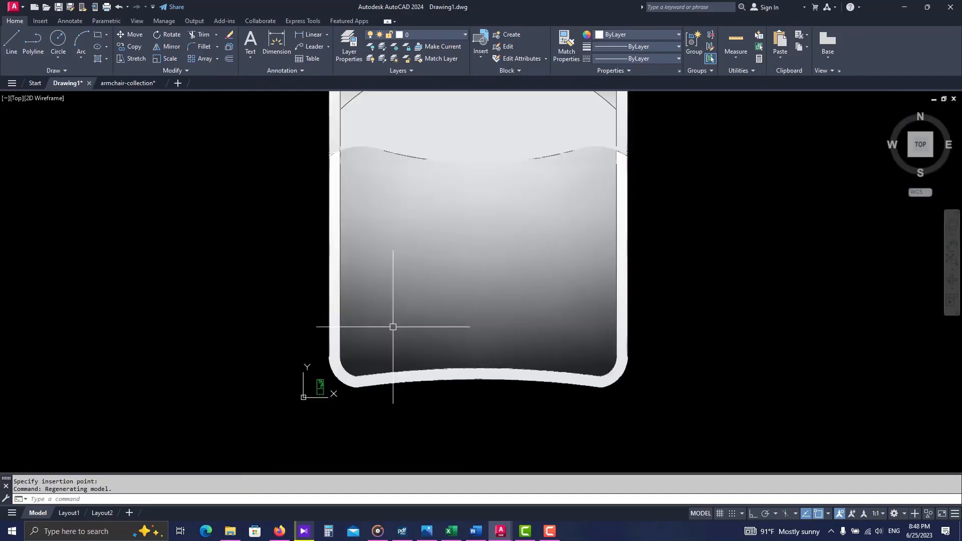
# Step: Inspect the pasted armchair's size against the floor plan and erase the armchair
pyautogui.scroll(-2, 394, 324)
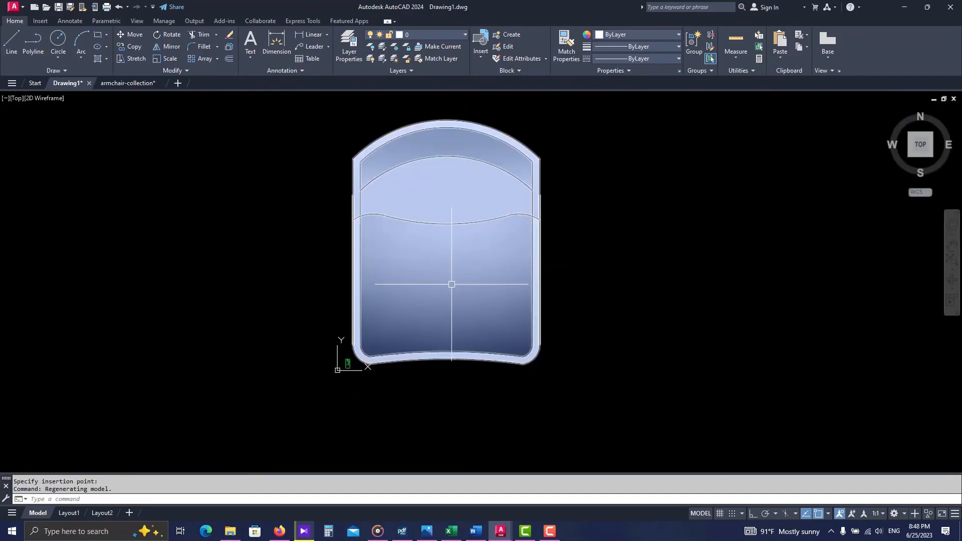
pyautogui.scroll(2, 392, 313)
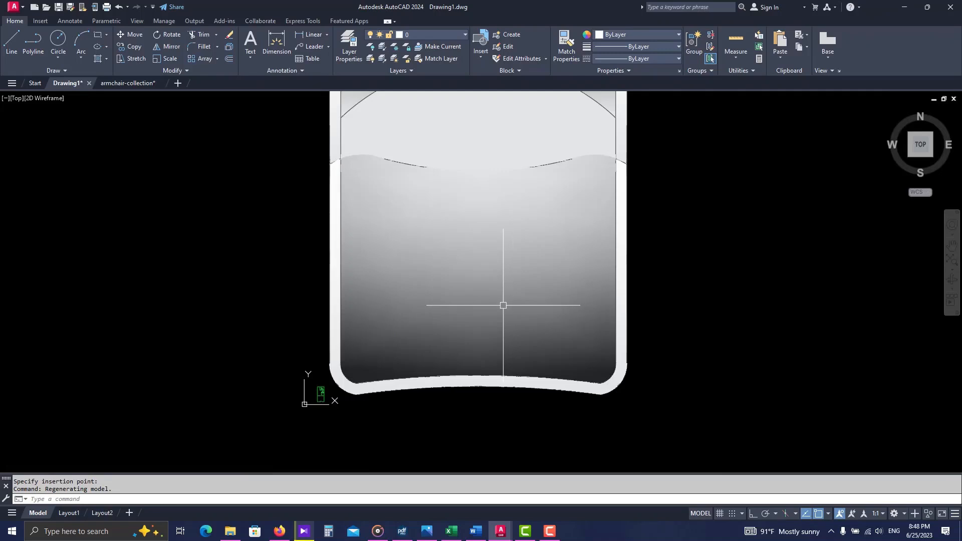
pyautogui.moveTo(476, 327); pyautogui.dragTo(499, 289, button='middle')
pyautogui.scroll(1, 360, 350)
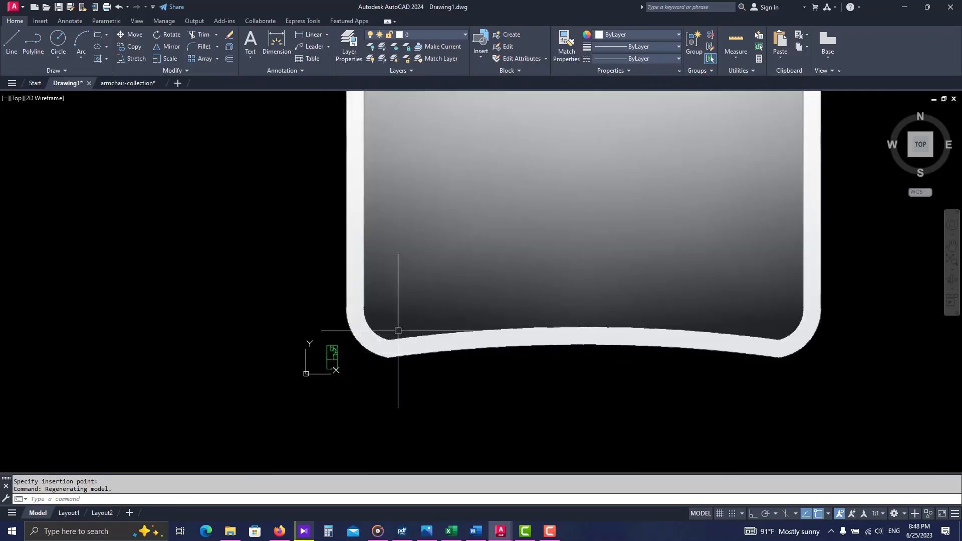
pyautogui.scroll(-3, 575, 326)
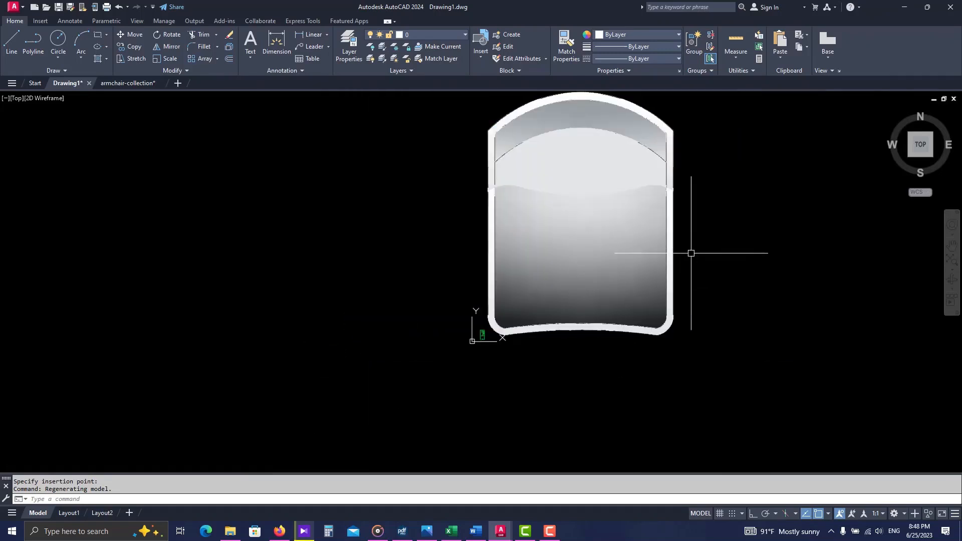
pyautogui.click(684, 297)
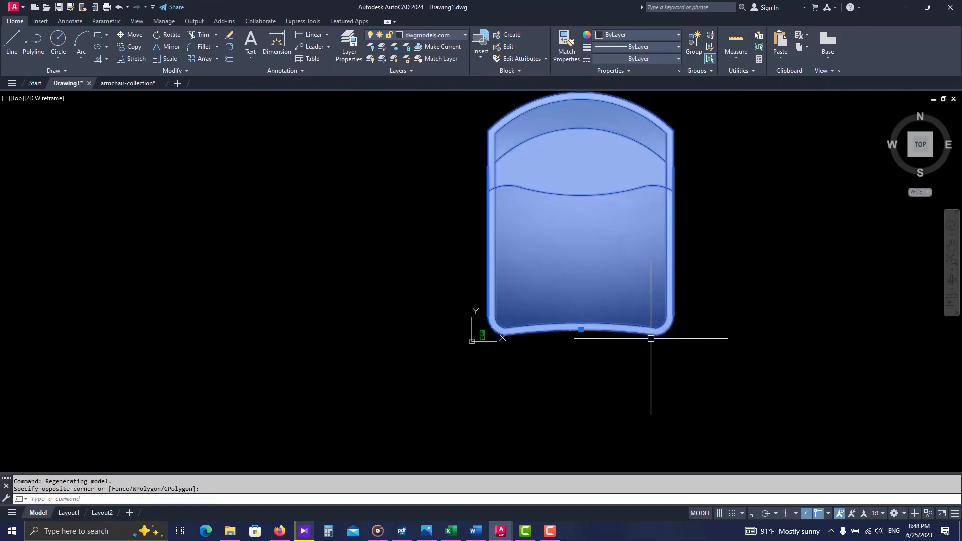
pyautogui.click(622, 337)
pyautogui.write('E')
pyautogui.press('Return')
# Step: Start the INSERT command and load armchair-collection.dwg from the Downloads folder as the block library
pyautogui.scroll(6, 485, 337)
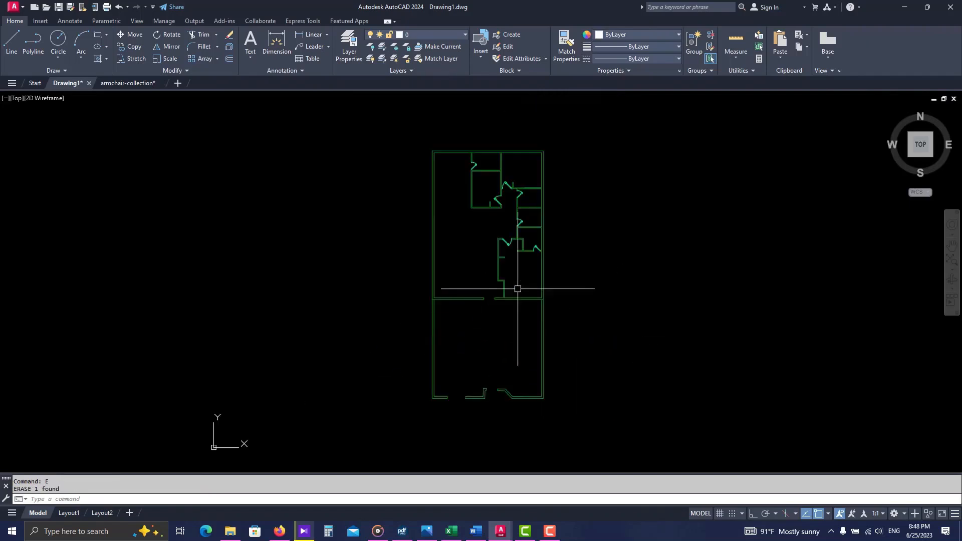
pyautogui.moveTo(541, 283); pyautogui.dragTo(434, 296, button='middle')
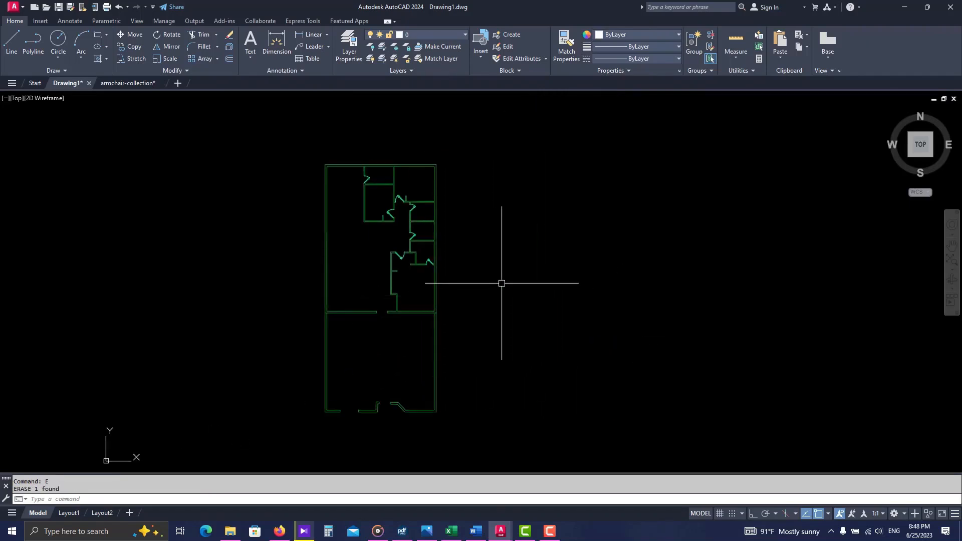
pyautogui.write('IN')
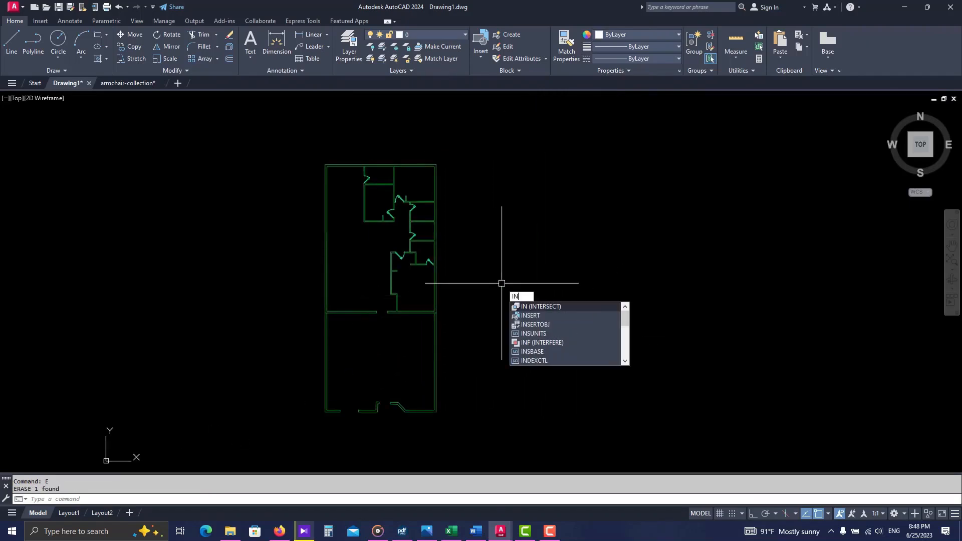
pyautogui.write('SERT')
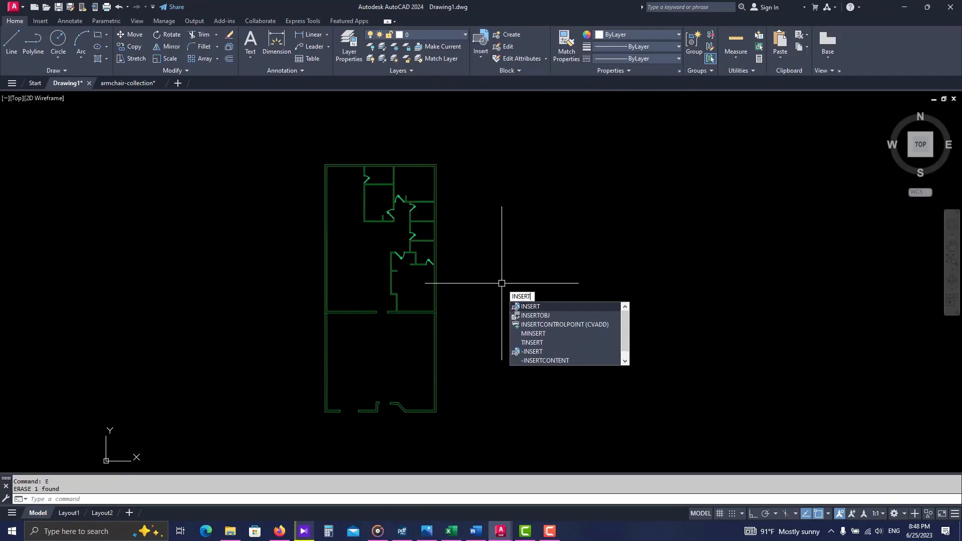
pyautogui.press('Return')
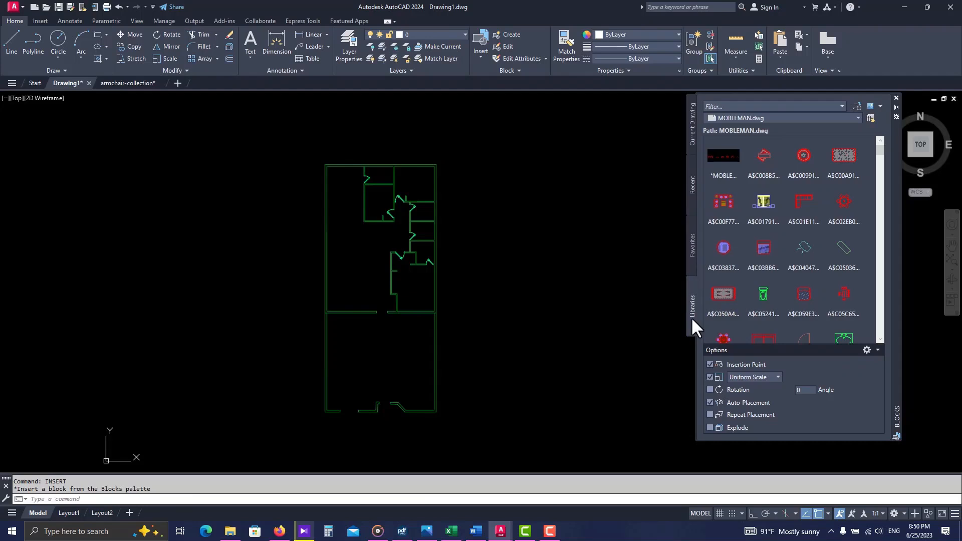
pyautogui.click(870, 119)
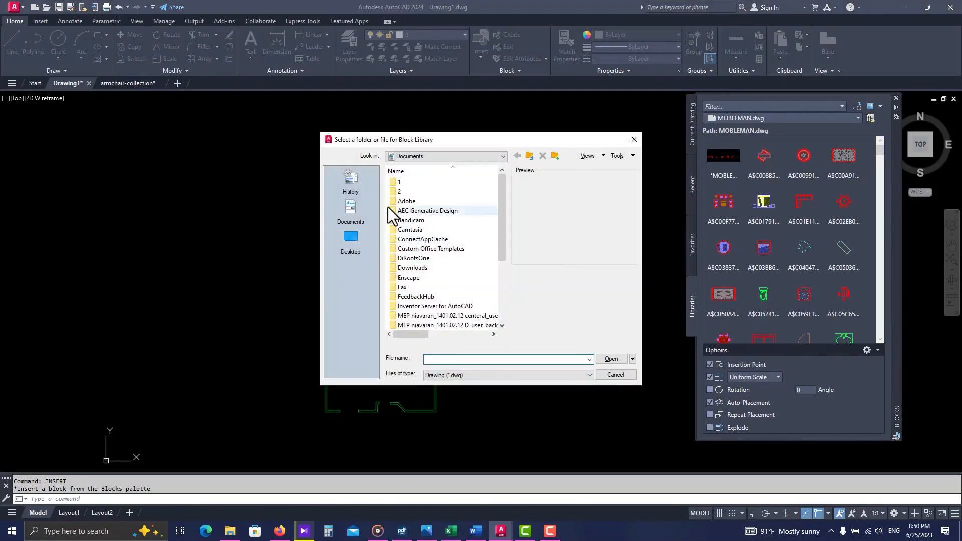
pyautogui.click(427, 156)
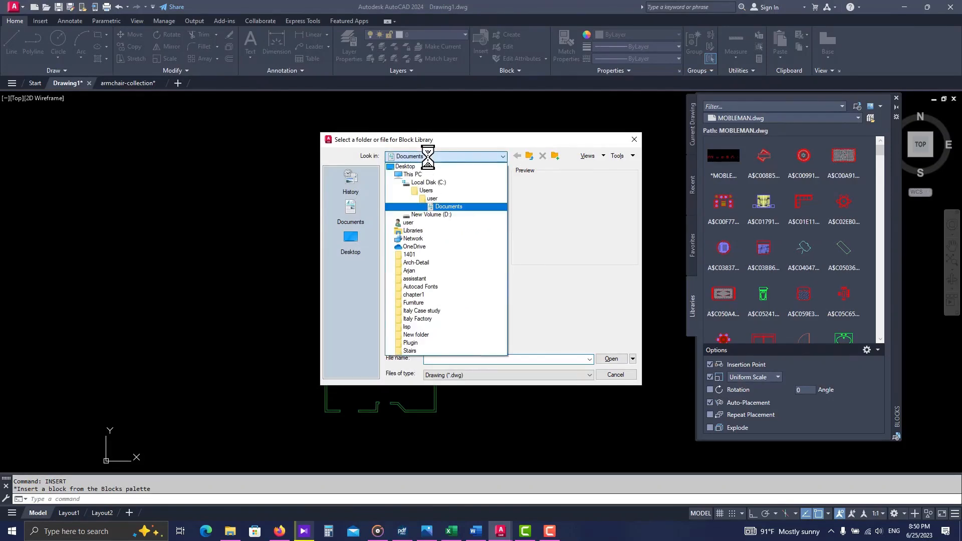
pyautogui.click(431, 184)
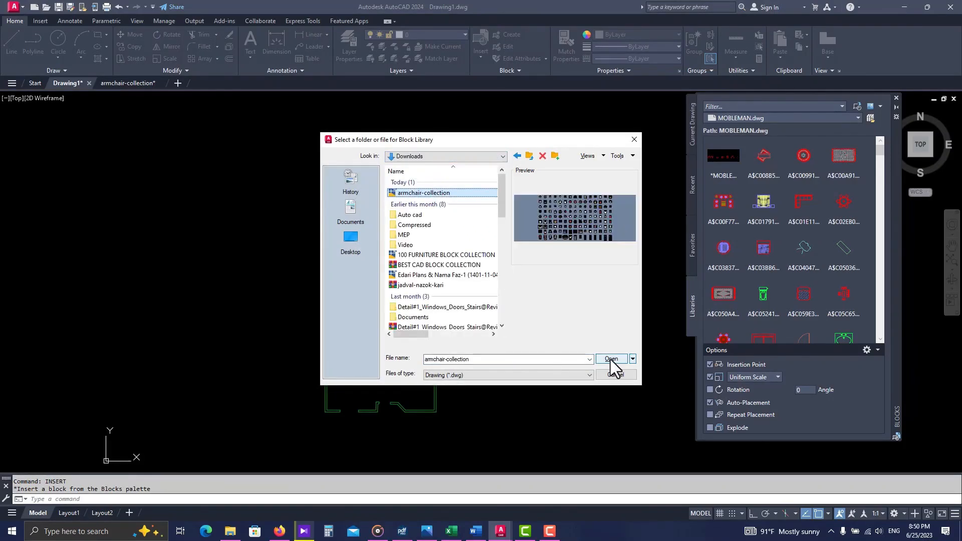
pyautogui.click(610, 360)
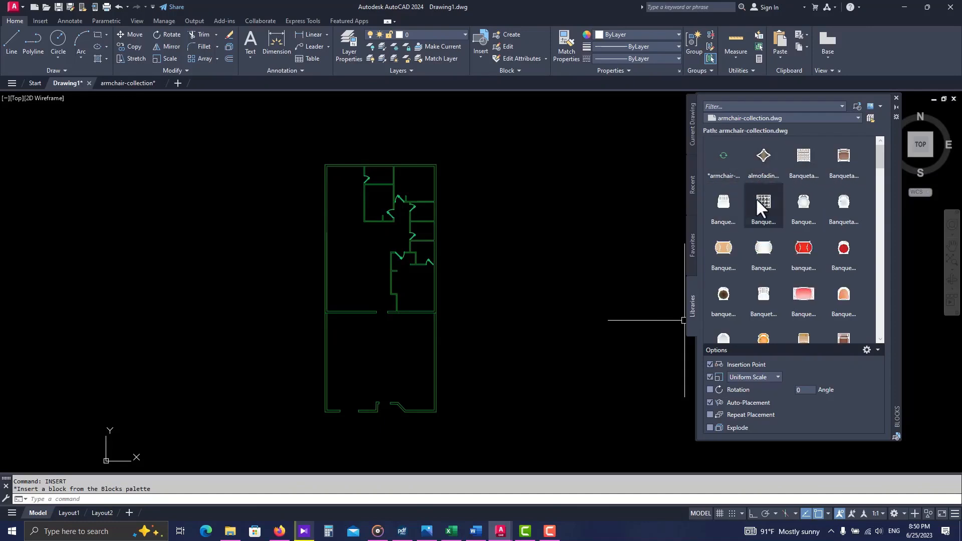
# Step: Insert the round black Poltrona Al... armchair block into the large upper room of the plan at scale factor 1
pyautogui.moveTo(878, 160); pyautogui.dragTo(878, 250)
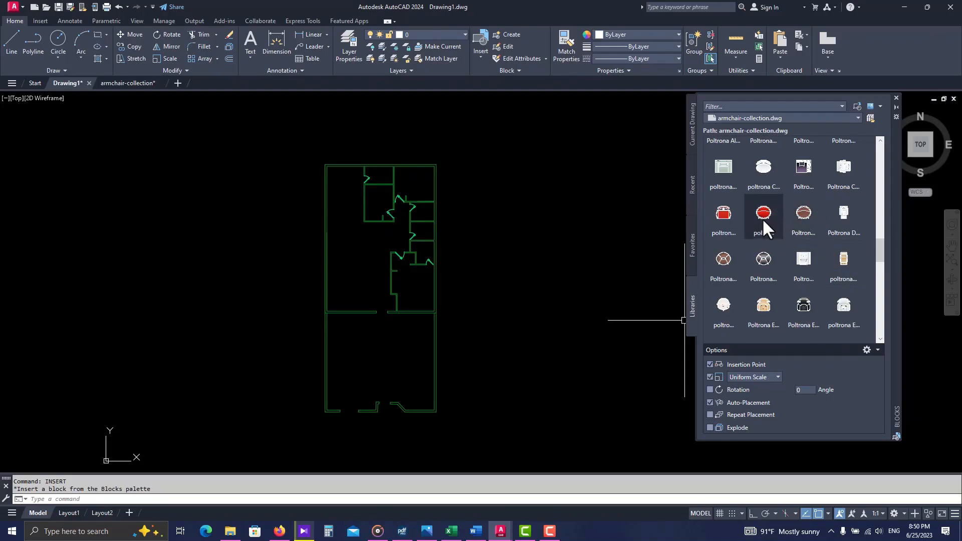
pyautogui.scroll(1, 758, 224)
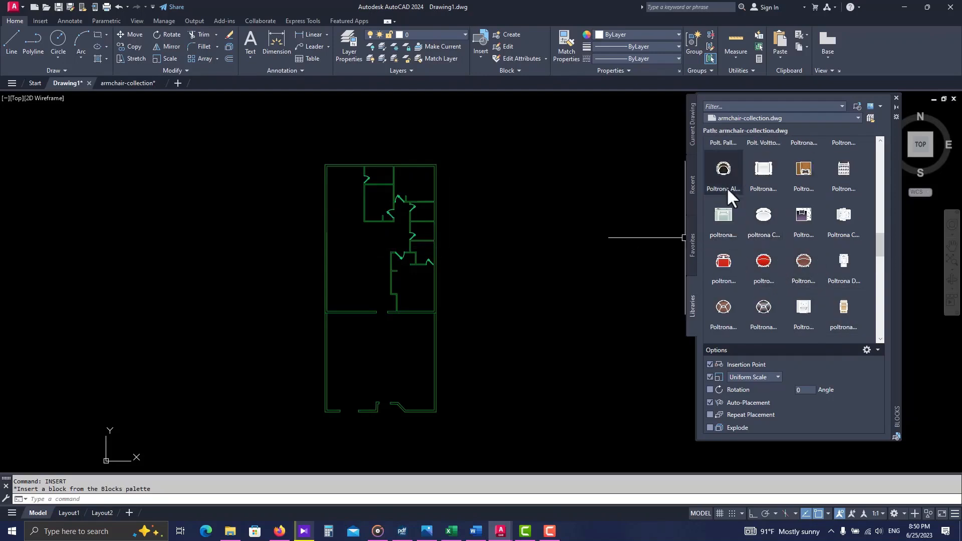
pyautogui.click(725, 173)
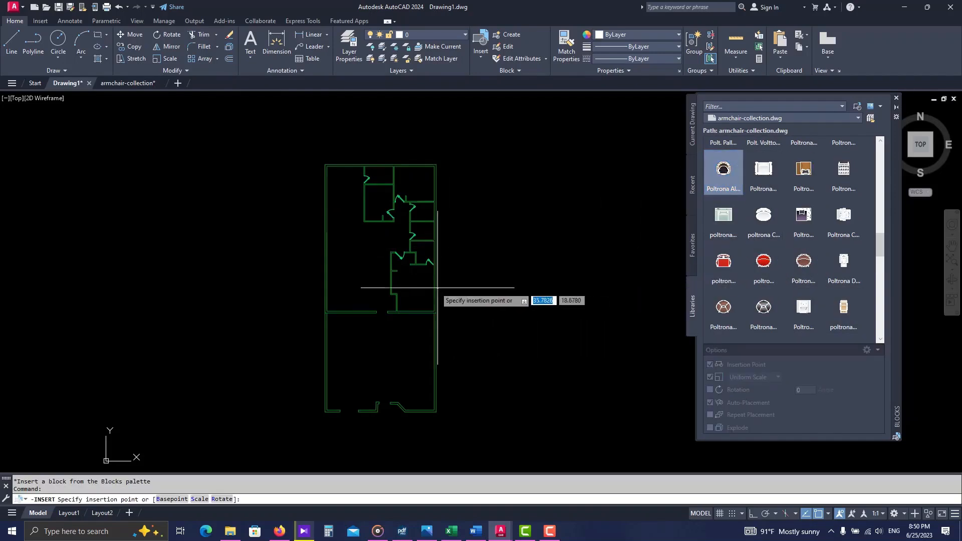
pyautogui.scroll(4, 351, 216)
pyautogui.click(322, 233)
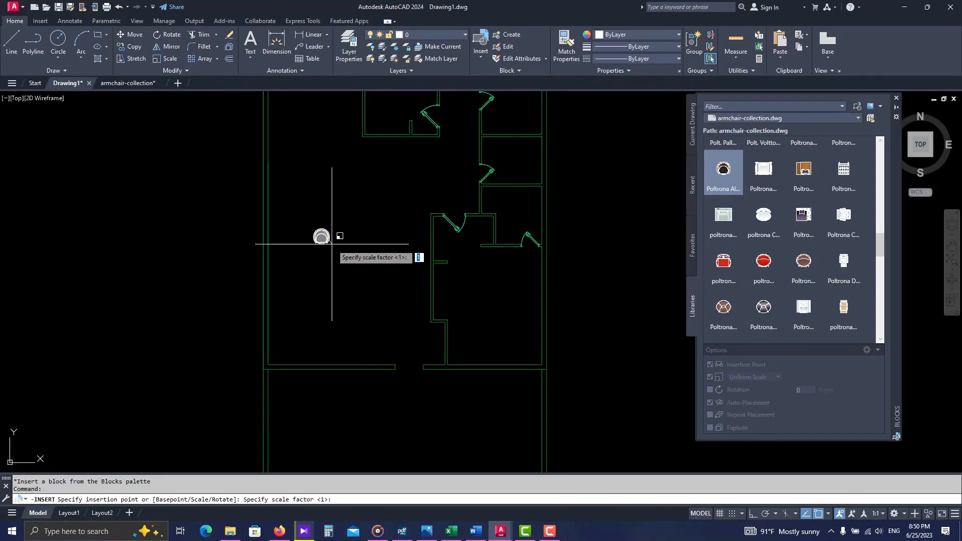
pyautogui.scroll(2, 330, 245)
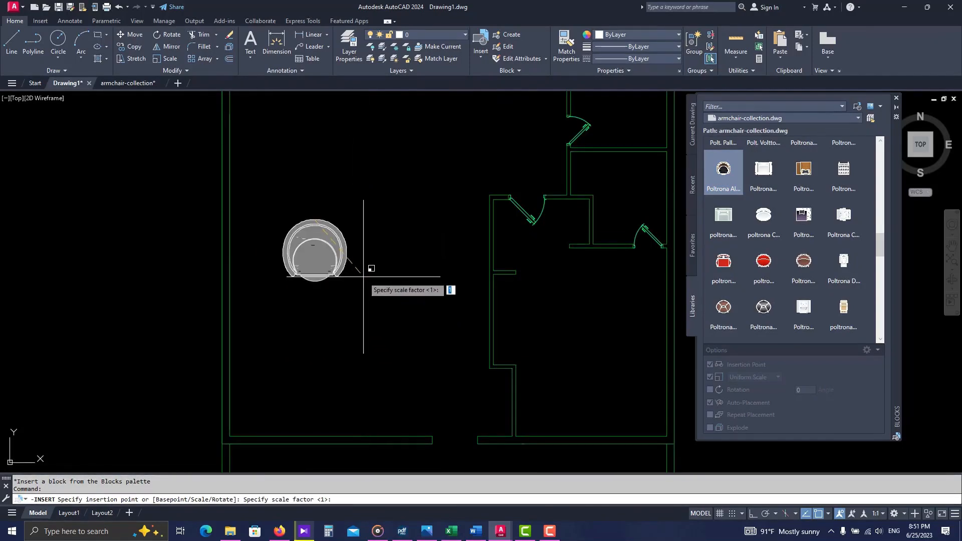
pyautogui.press('Return')
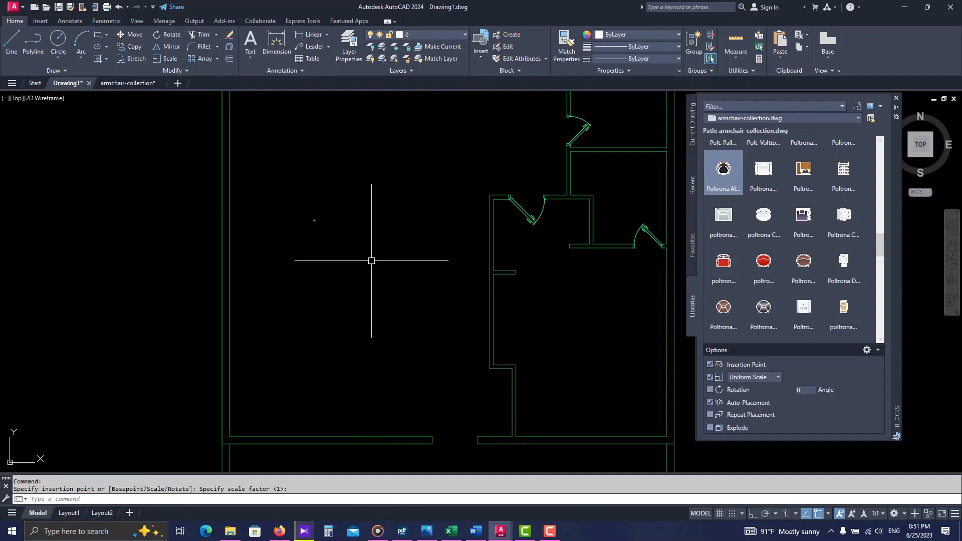
# Step: Find the tiny inserted armchair in the large room and erase it
pyautogui.scroll(8, 311, 222)
pyautogui.scroll(5, 321, 190)
pyautogui.scroll(-5, 322, 231)
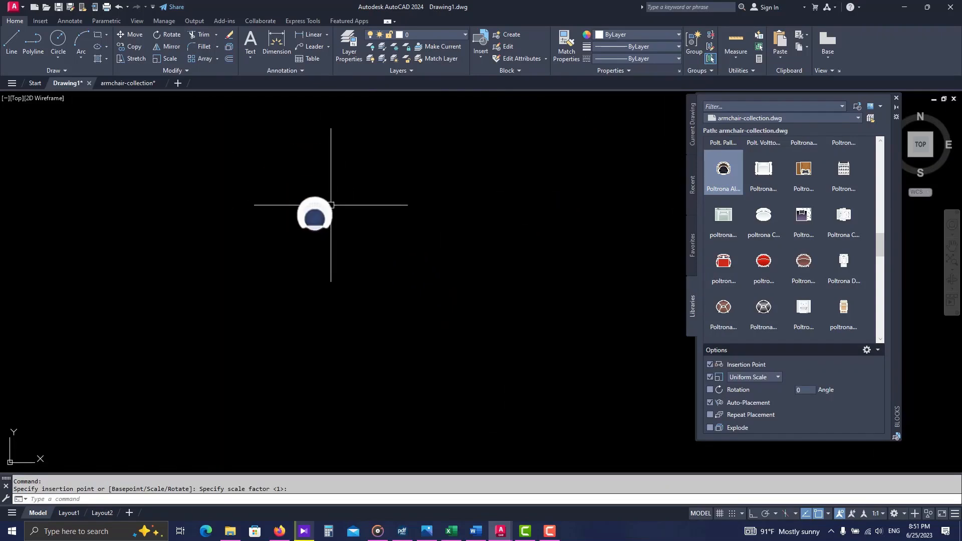
pyautogui.click(346, 199)
pyautogui.click(288, 258)
pyautogui.write('e')
pyautogui.press('Return')
# Step: Insert the red armchair block with the curved backrest into the large room, setting its uniform scale by eye
pyautogui.scroll(-3, 711, 228)
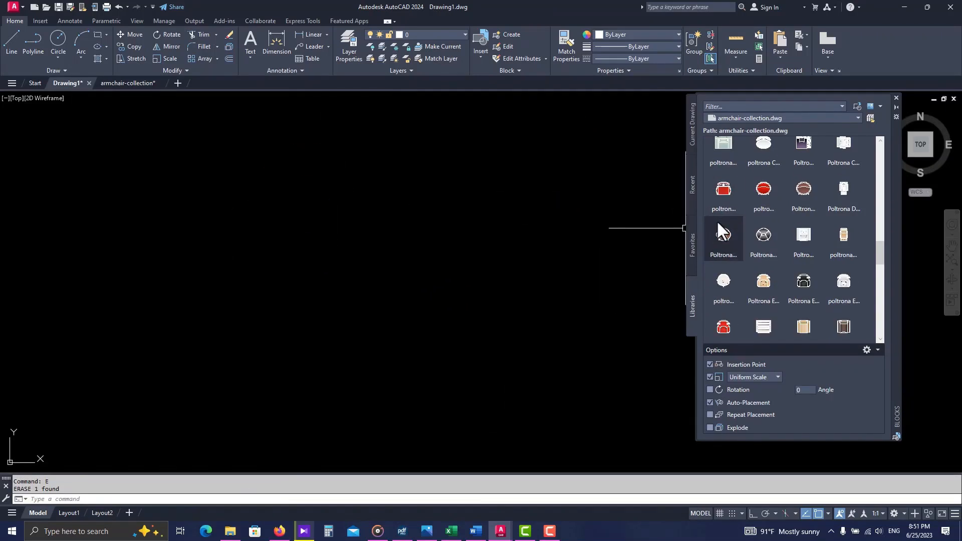
pyautogui.click(723, 192)
pyautogui.scroll(-2, 408, 254)
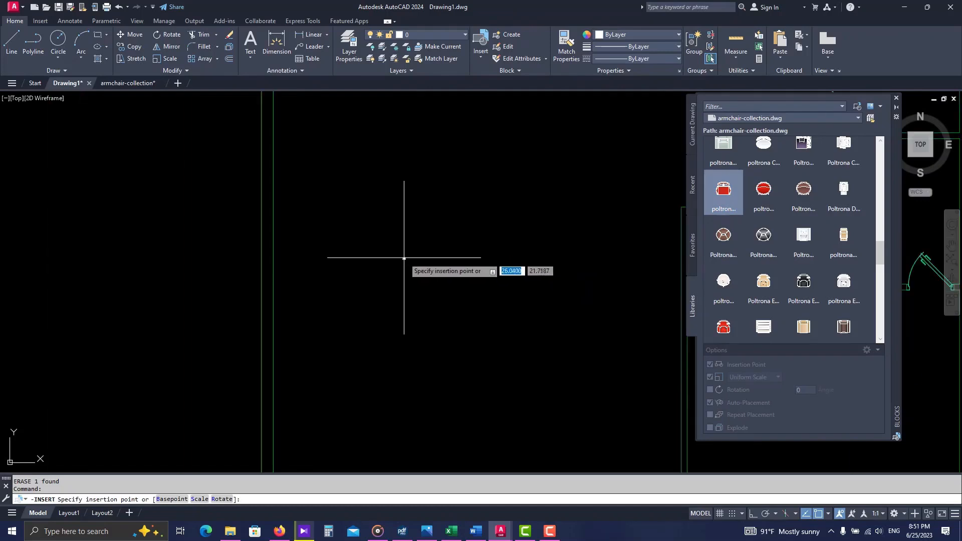
pyautogui.click(407, 275)
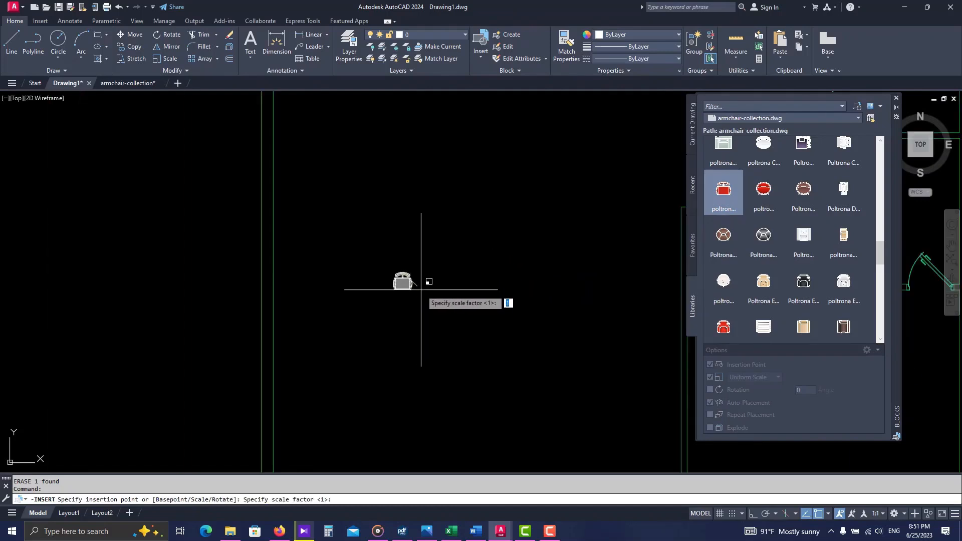
pyautogui.click(498, 350)
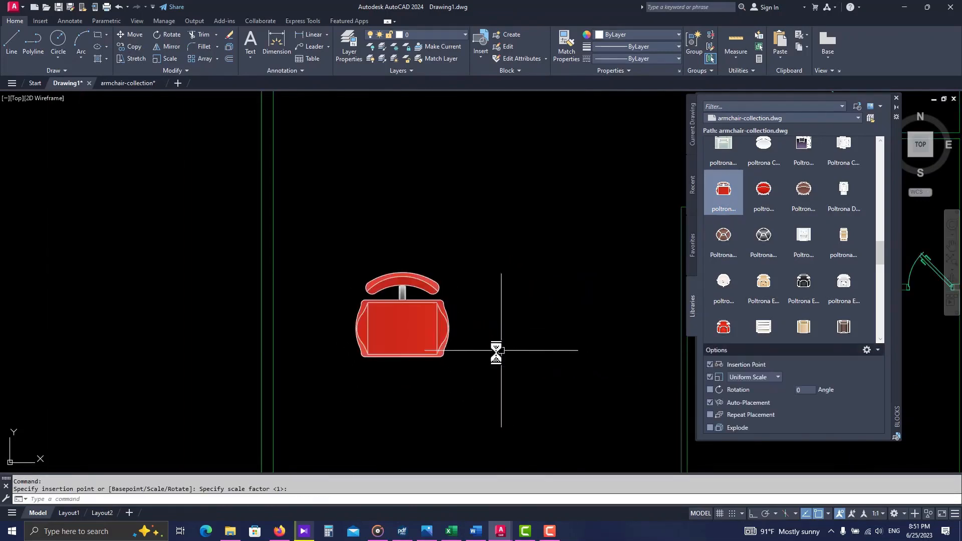
# Step: Turn on the rotation option and insert the round black armchair block above the red one at scale factor 1, rotated by eye
pyautogui.moveTo(468, 388); pyautogui.dragTo(380, 357, button='middle')
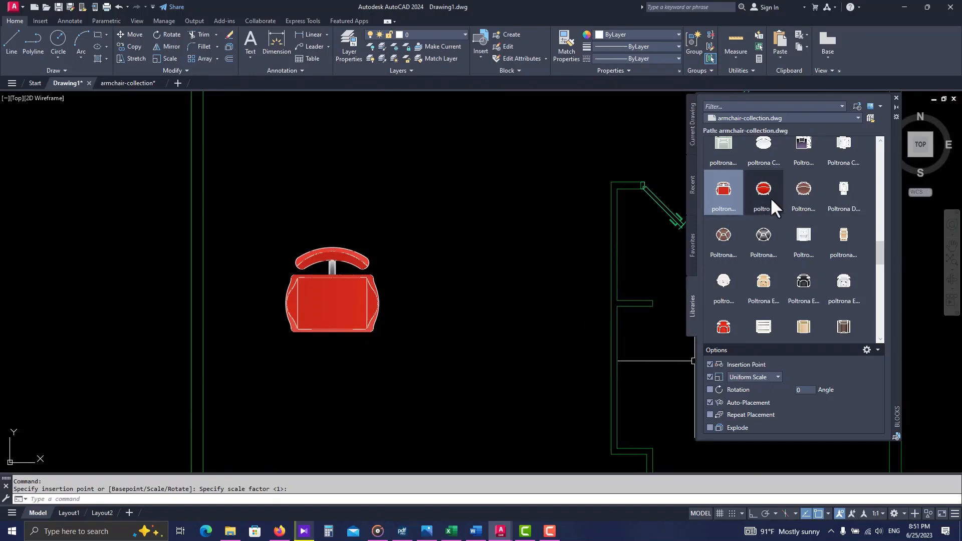
pyautogui.click(753, 243)
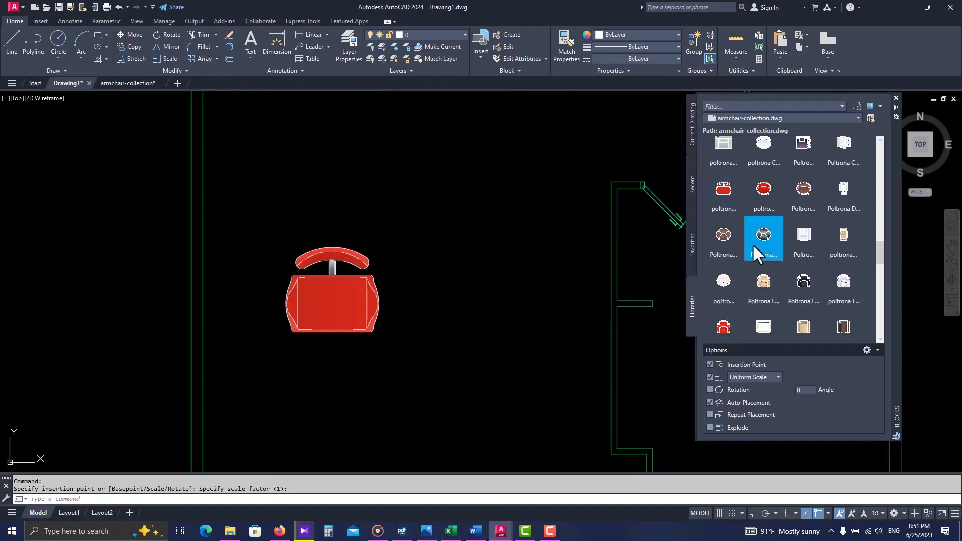
pyautogui.click(710, 389)
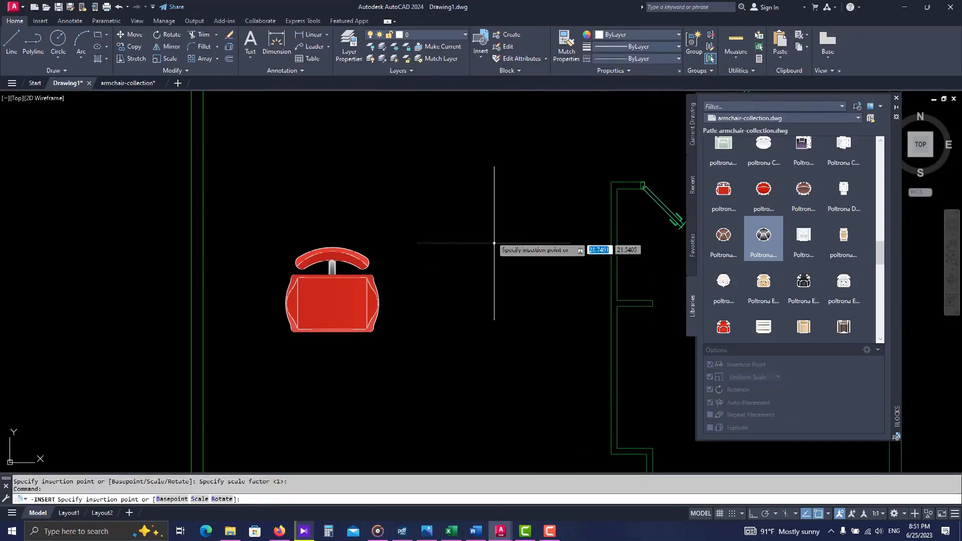
pyautogui.scroll(-3, 453, 298)
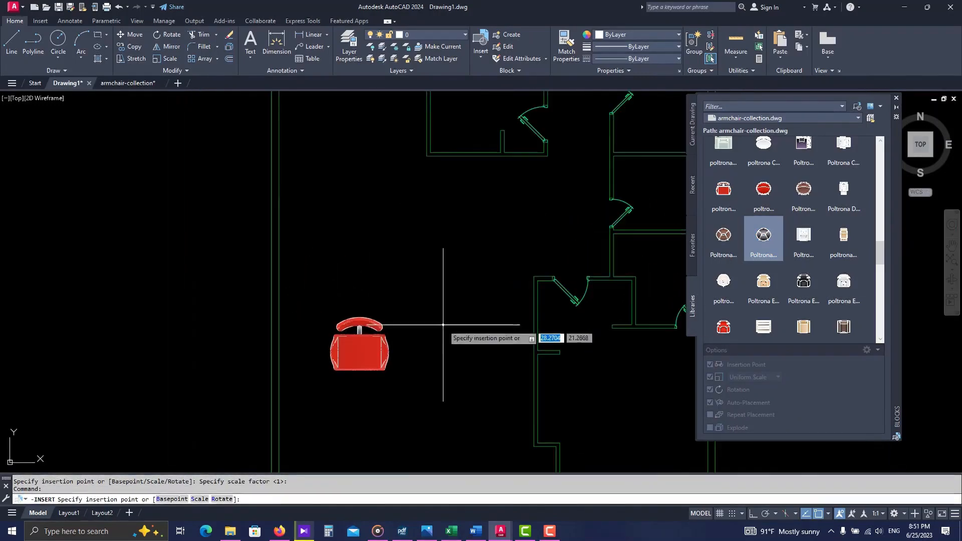
pyautogui.click(427, 240)
pyautogui.scroll(2, 451, 255)
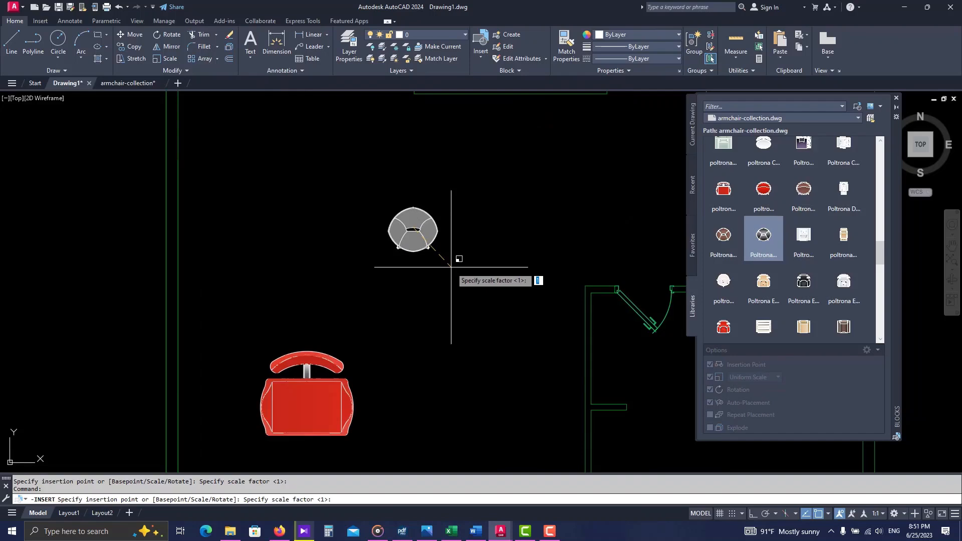
pyautogui.press('Return')
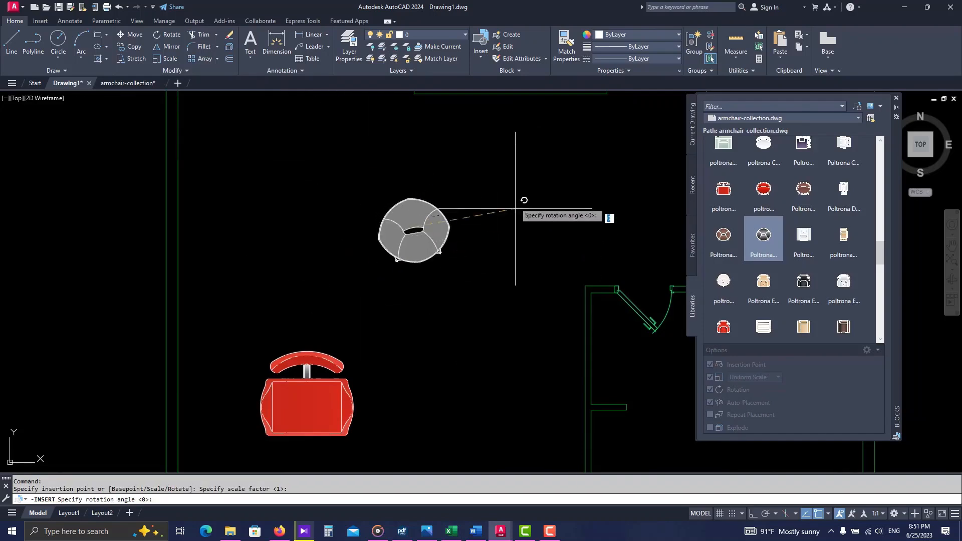
pyautogui.click(317, 178)
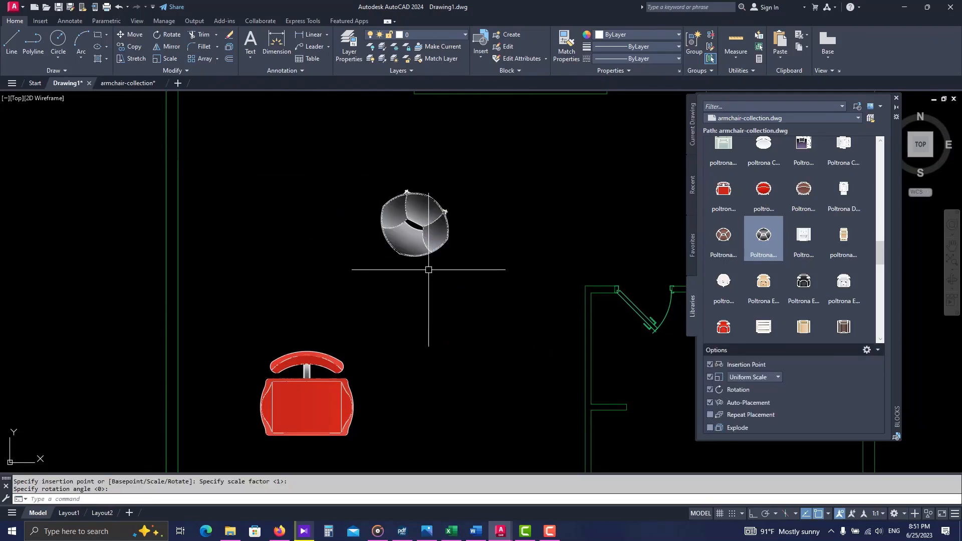
# Step: Insert the round brown armchair block beside the red armchair in the large room and rotate it by eye
pyautogui.scroll(-4, 501, 256)
pyautogui.scroll(3, 471, 208)
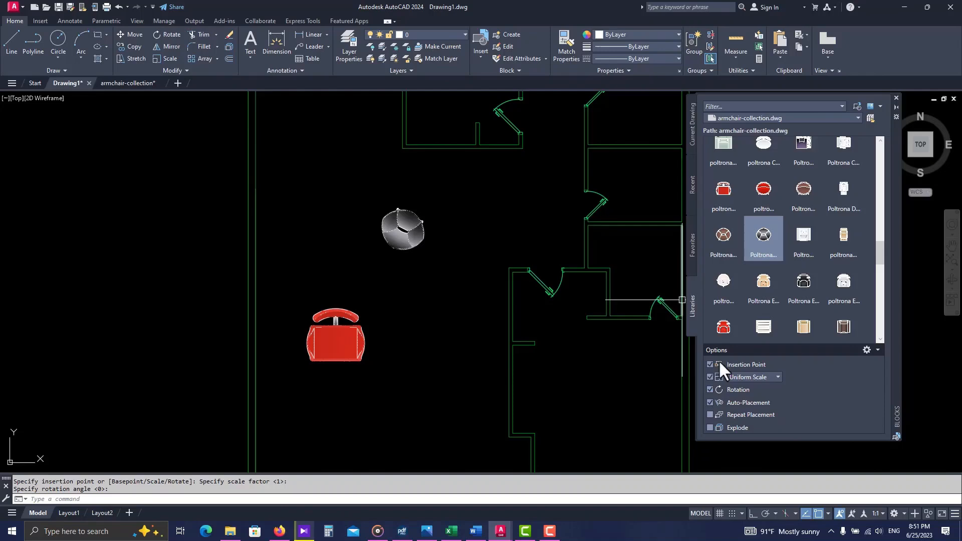
pyautogui.click(802, 205)
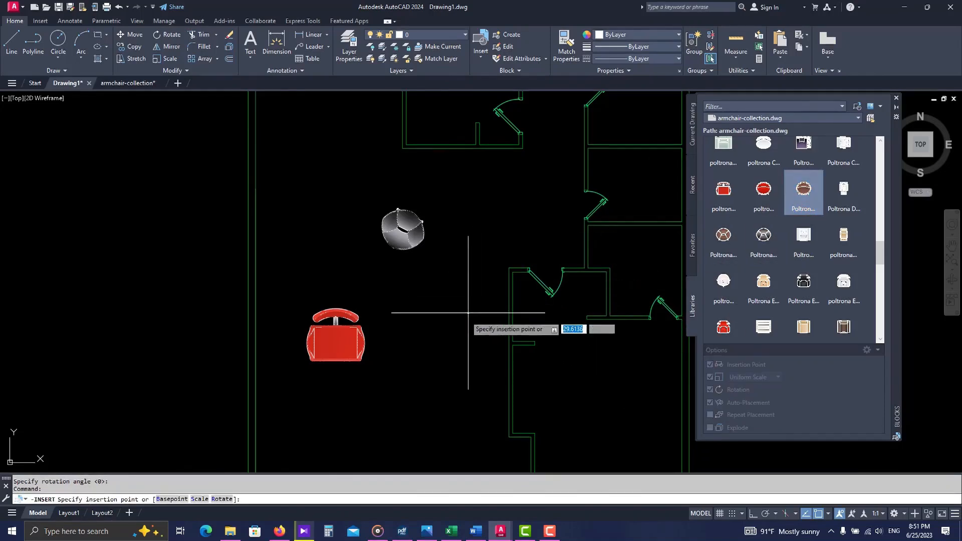
pyautogui.click(435, 356)
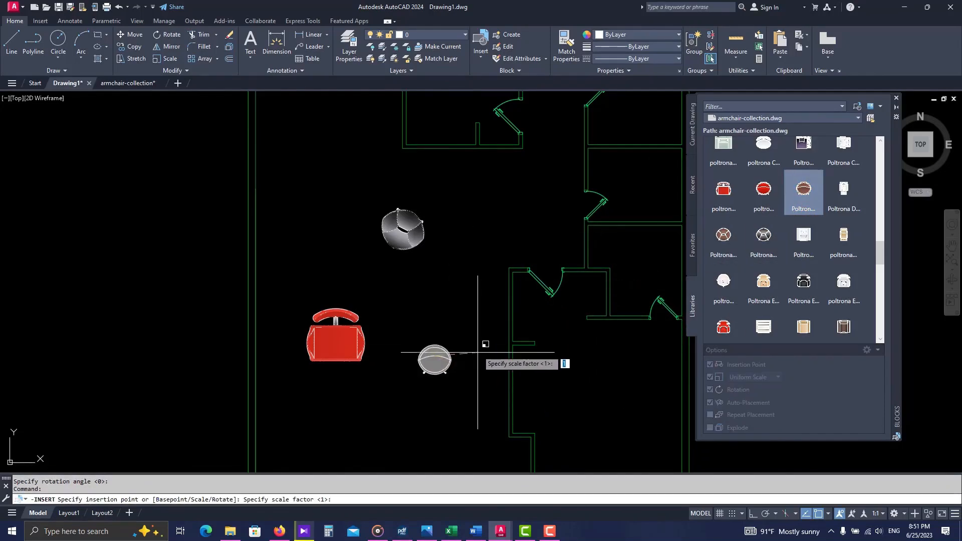
pyautogui.click(473, 318)
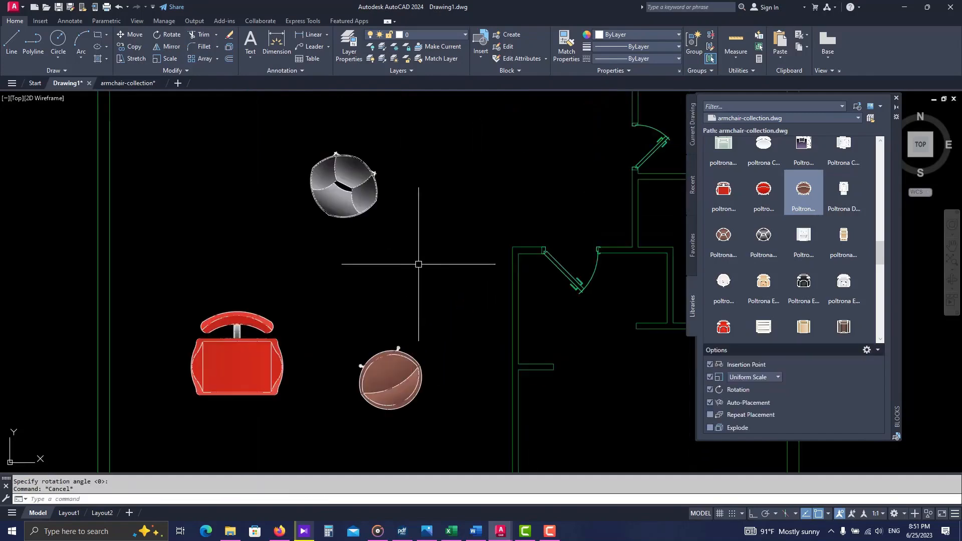
# Step: Insert the pale green square armchair block near the large room's outer wall at scale factor 1 and rotation angle 90
pyautogui.scroll(-5, 417, 262)
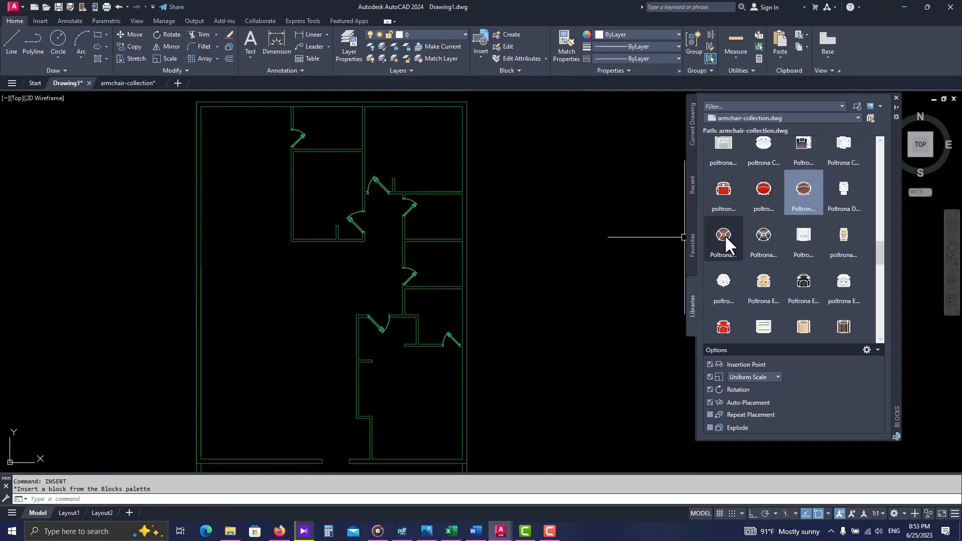
pyautogui.click(725, 157)
pyautogui.click(241, 299)
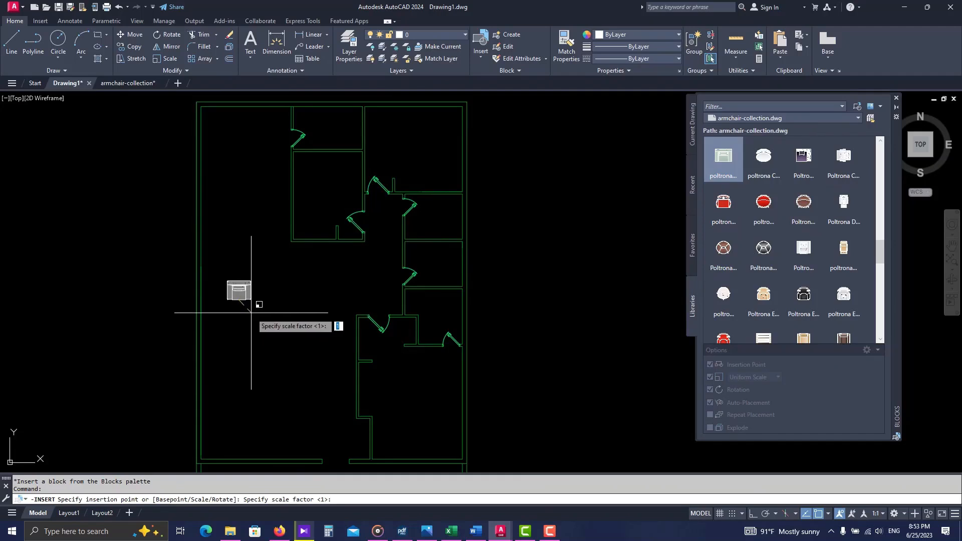
pyautogui.press('Return')
pyautogui.scroll(2, 265, 308)
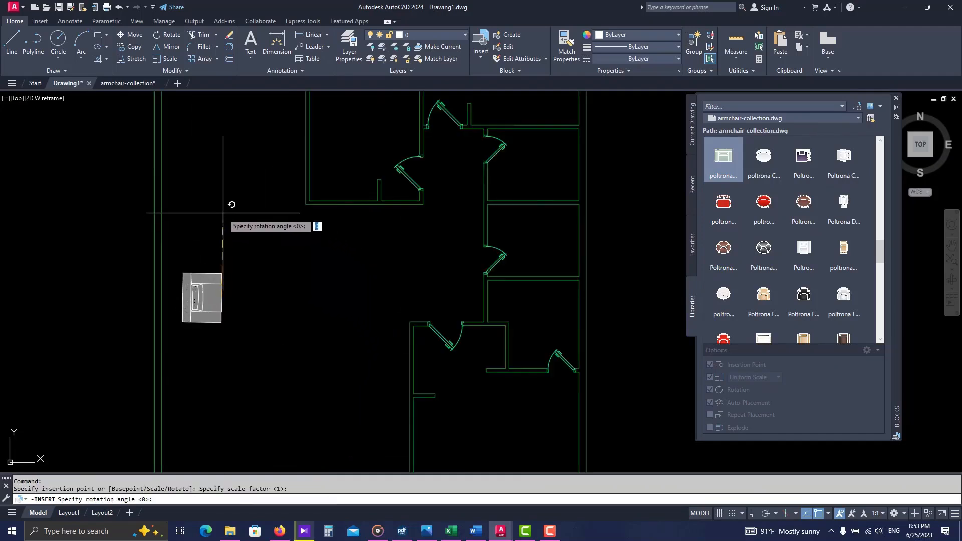
pyautogui.press('Return')
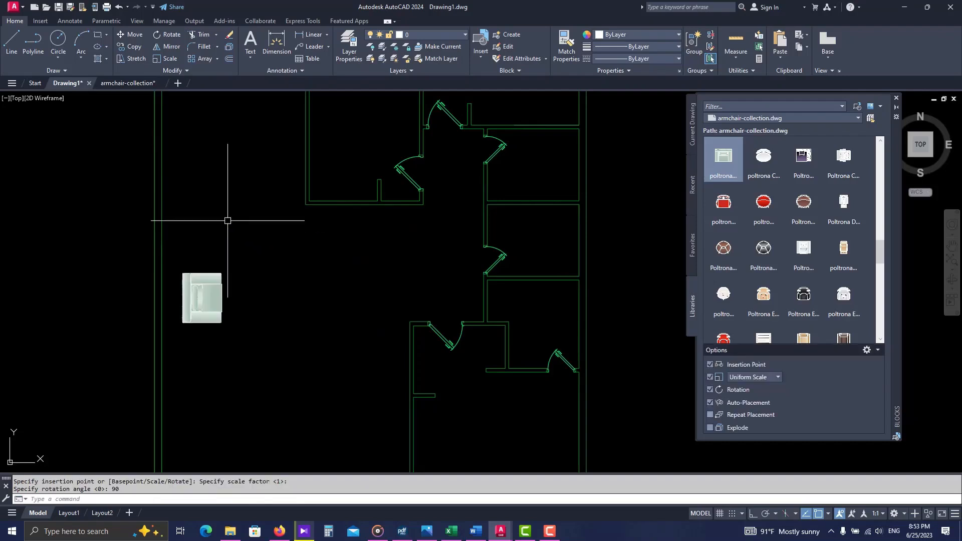
# Step: Copy the pale green armchair five times across the large room to form two rows of three
pyautogui.click(214, 290)
pyautogui.write('co')
pyautogui.press('Return')
pyautogui.click(219, 300)
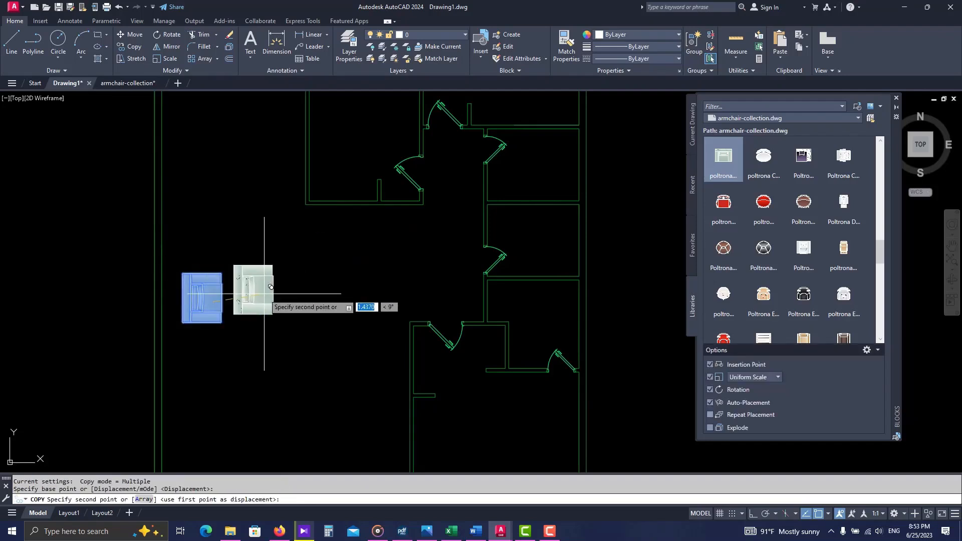
pyautogui.click(278, 300)
pyautogui.click(336, 299)
pyautogui.moveTo(336, 300); pyautogui.dragTo(349, 246, button='middle')
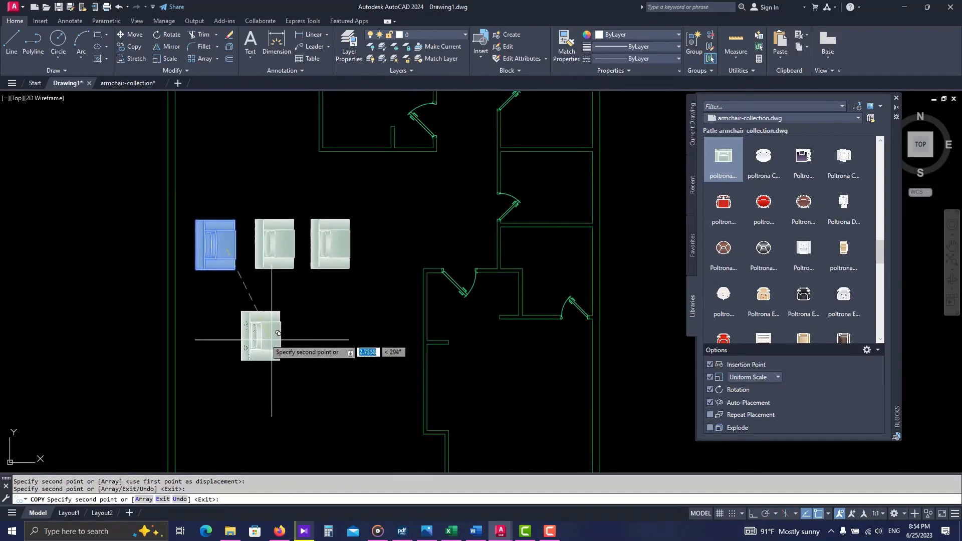
pyautogui.click(235, 312)
pyautogui.click(315, 311)
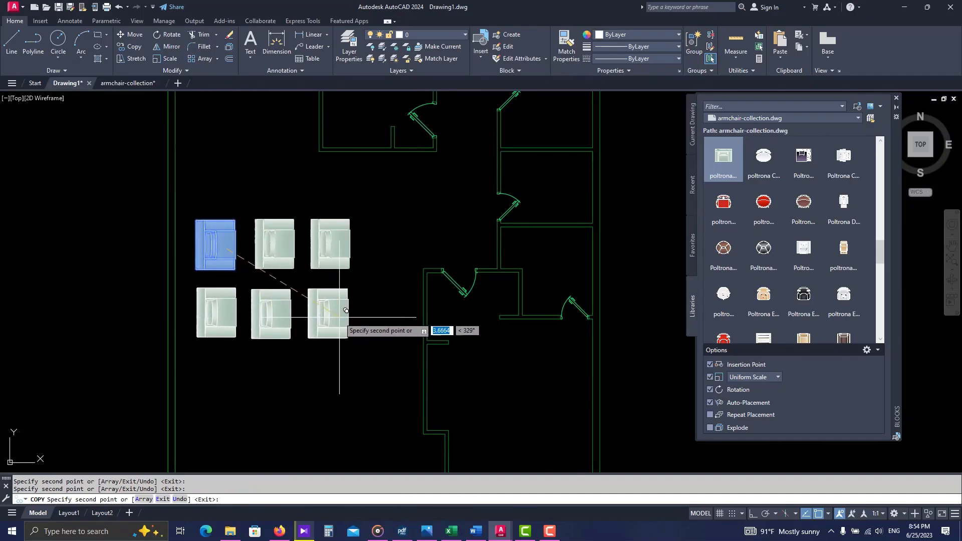
pyautogui.press('Escape')
# Step: Insert the poltrona Gal vermelha Grando red armchair block below the two rows at scale factor 1 and rotation angle 0
pyautogui.scroll(-4, 361, 318)
pyautogui.scroll(4, 301, 286)
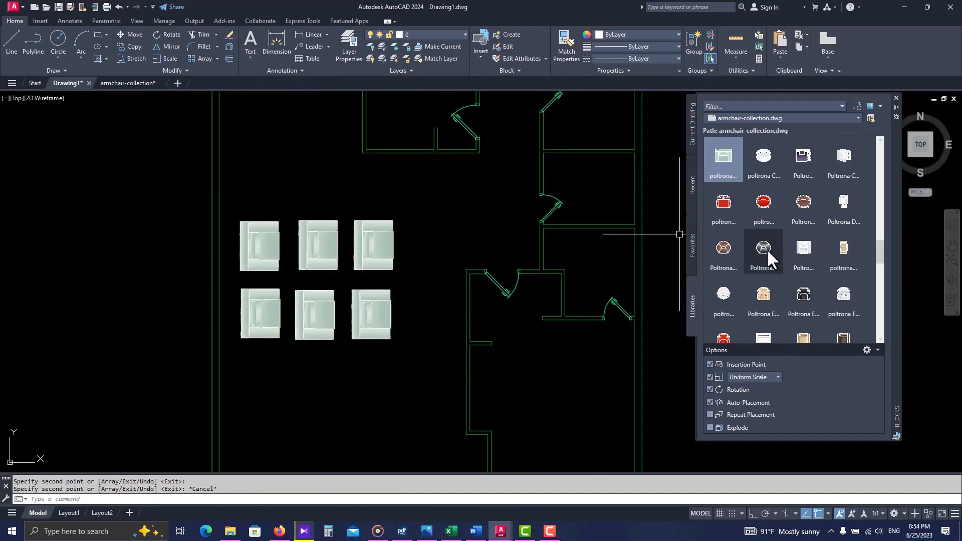
pyautogui.scroll(-2, 767, 249)
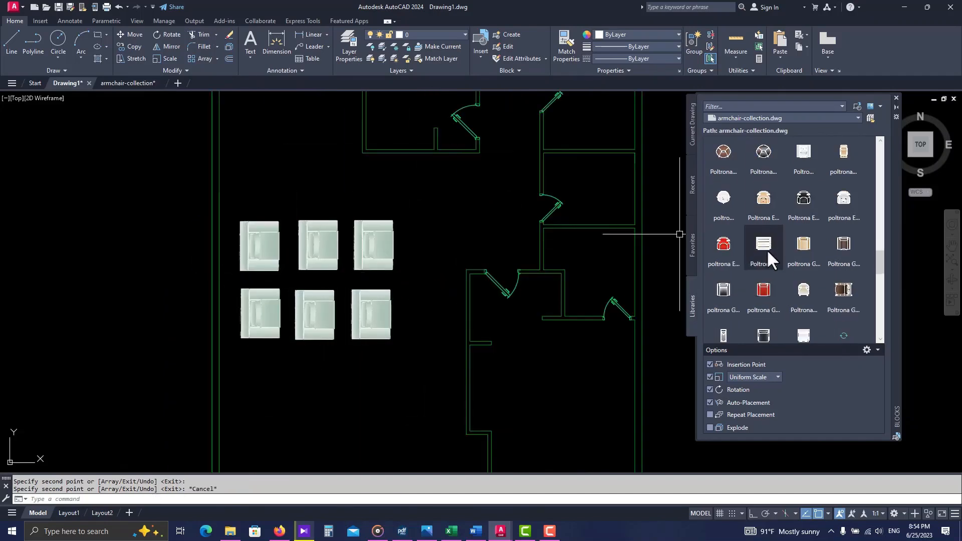
pyautogui.click(765, 294)
pyautogui.moveTo(369, 423); pyautogui.dragTo(372, 353, button='middle')
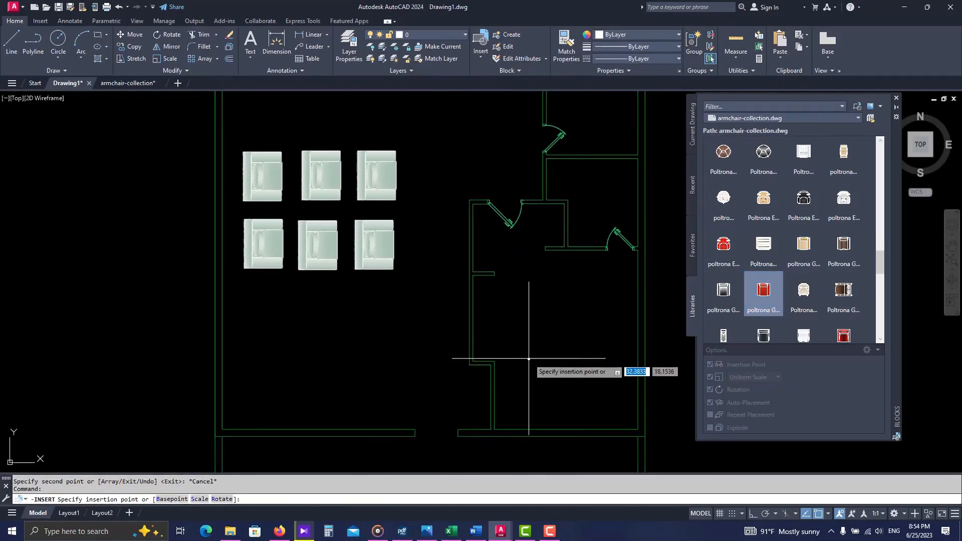
pyautogui.click(356, 366)
pyautogui.press('Return')
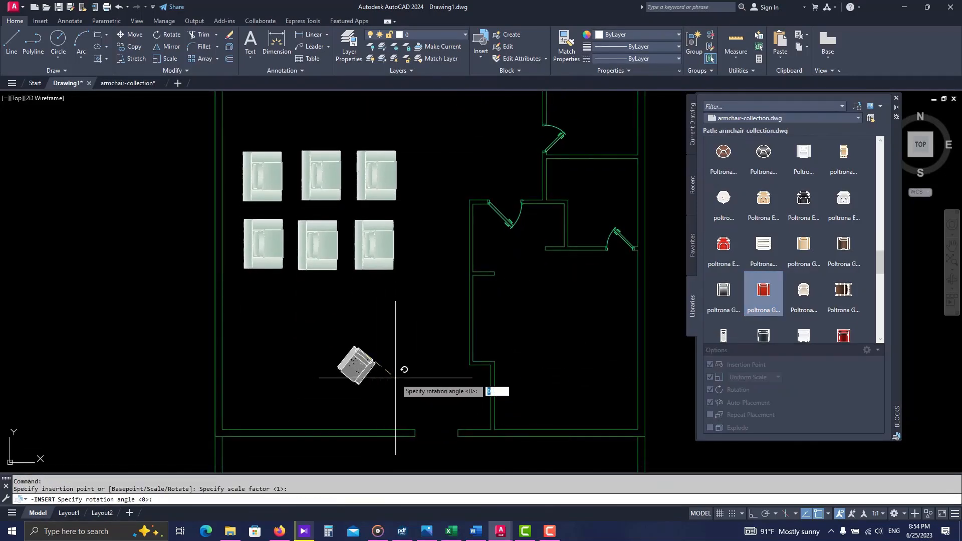
pyautogui.press('Return')
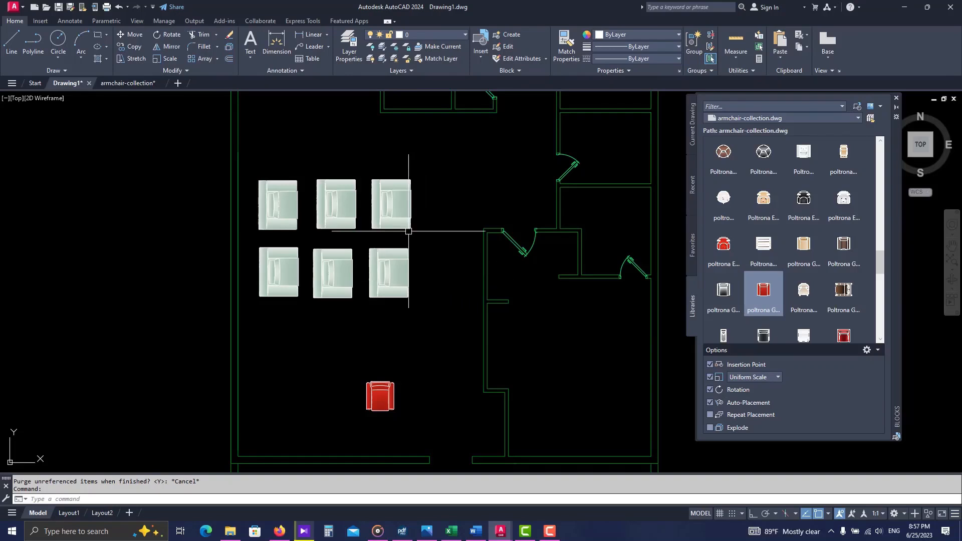
# Step: Check the block names of a pale green armchair and the red armchair through their block definitions, without editing them
pyautogui.doubleClick(401, 205)
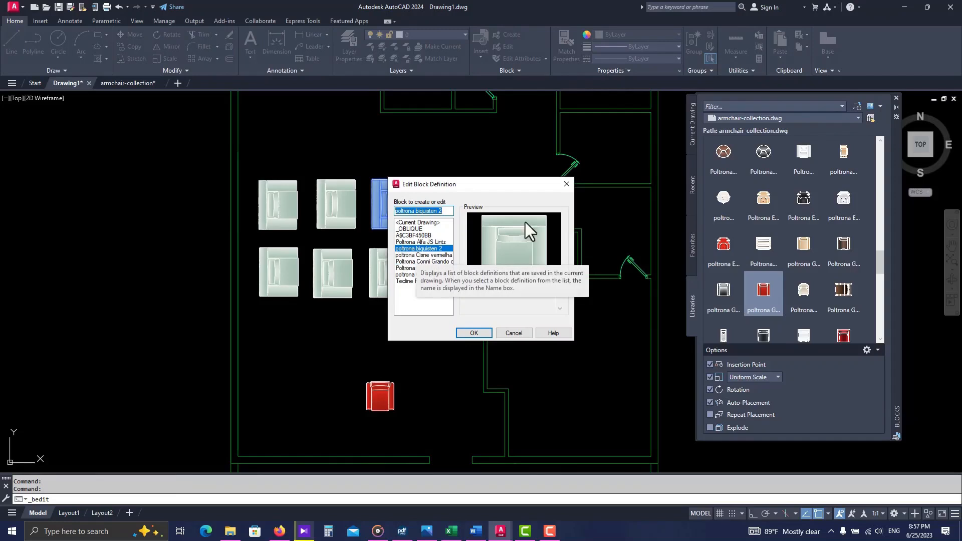
pyautogui.click(566, 185)
pyautogui.doubleClick(380, 396)
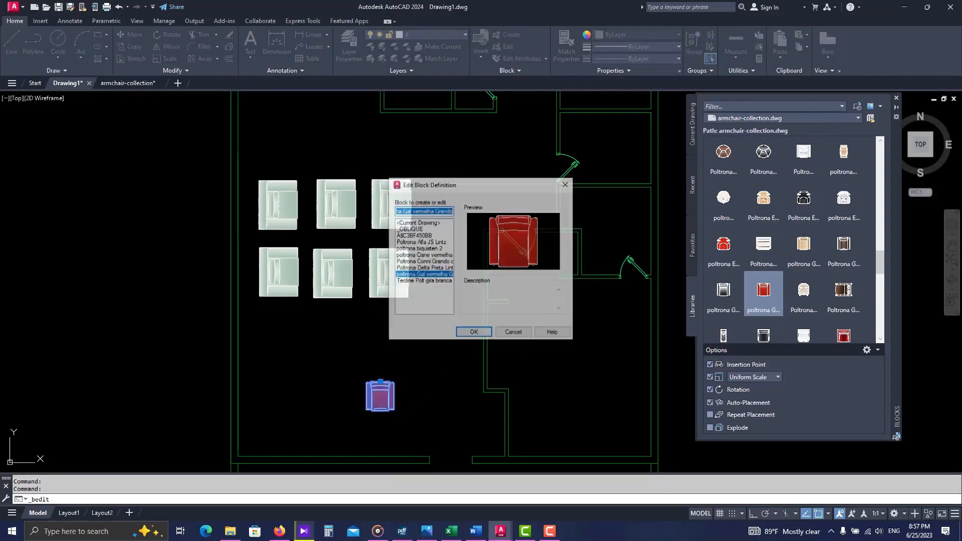
pyautogui.click(513, 333)
# Step: Replace every poltrona biquisten 2 block with poltrona Gal vermelha Grando using BLOCKREPLACE, purging unreferenced items
pyautogui.write('BLOCKREPLACE')
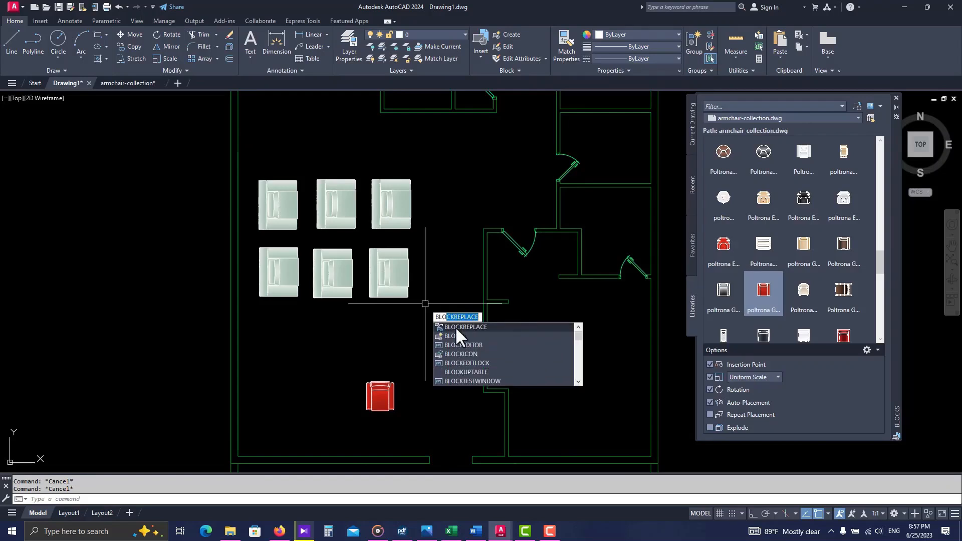
pyautogui.click(457, 328)
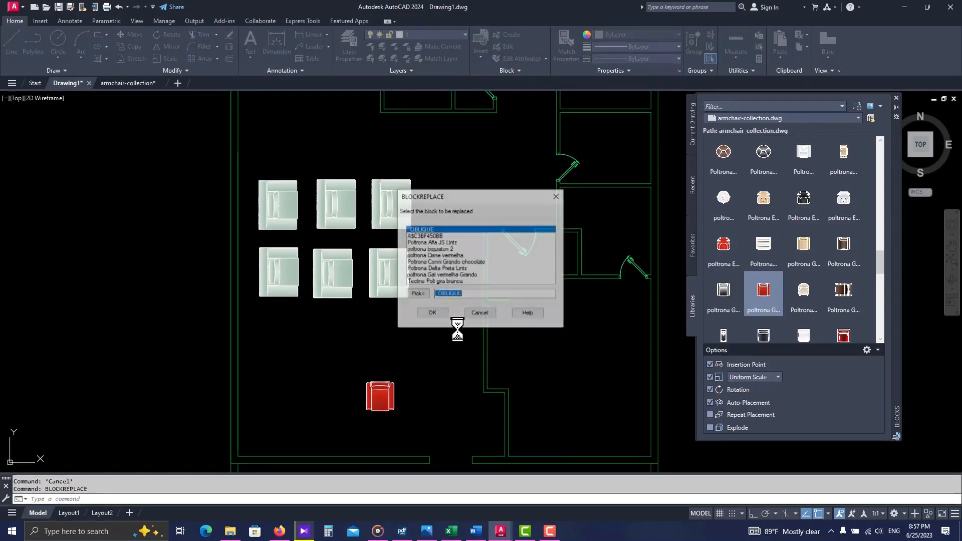
pyautogui.click(419, 295)
pyautogui.click(404, 269)
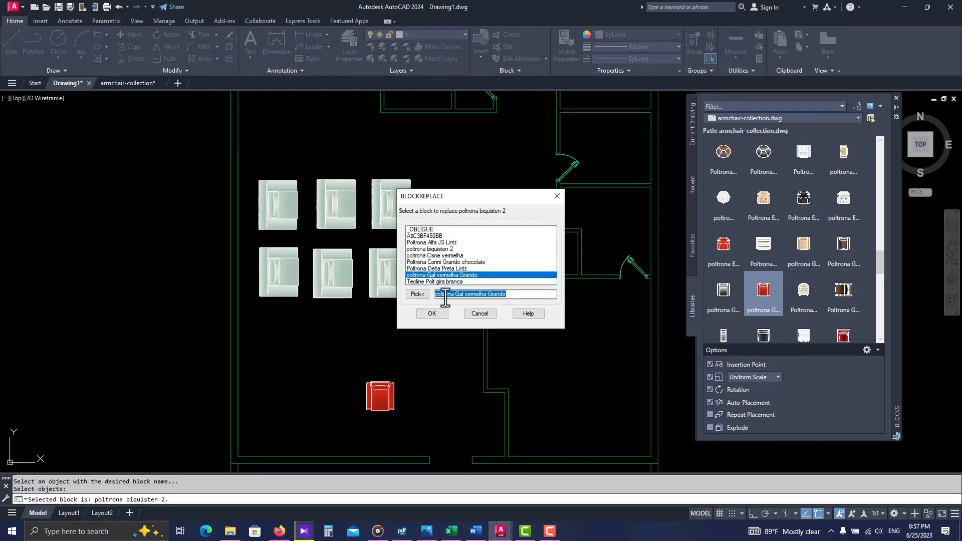
pyautogui.click(431, 313)
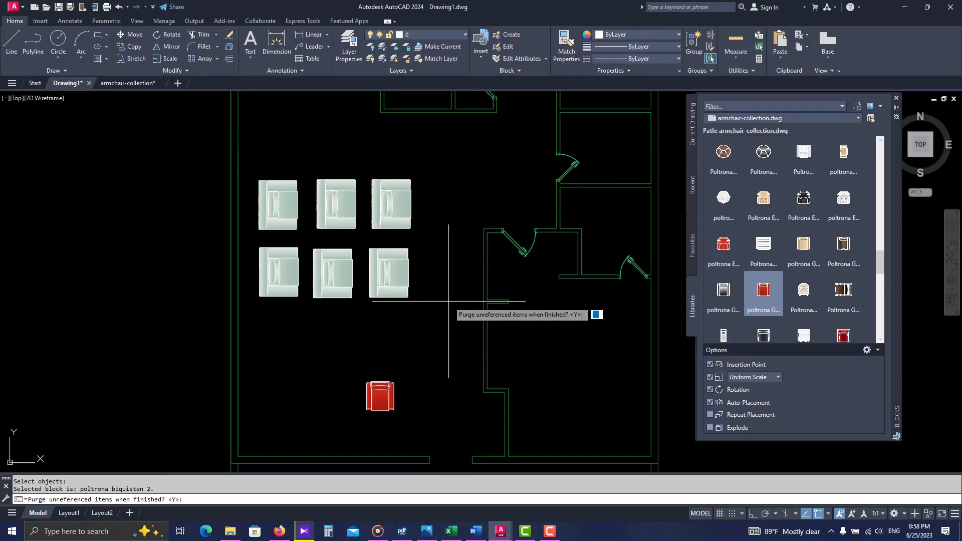
pyautogui.press('Return')
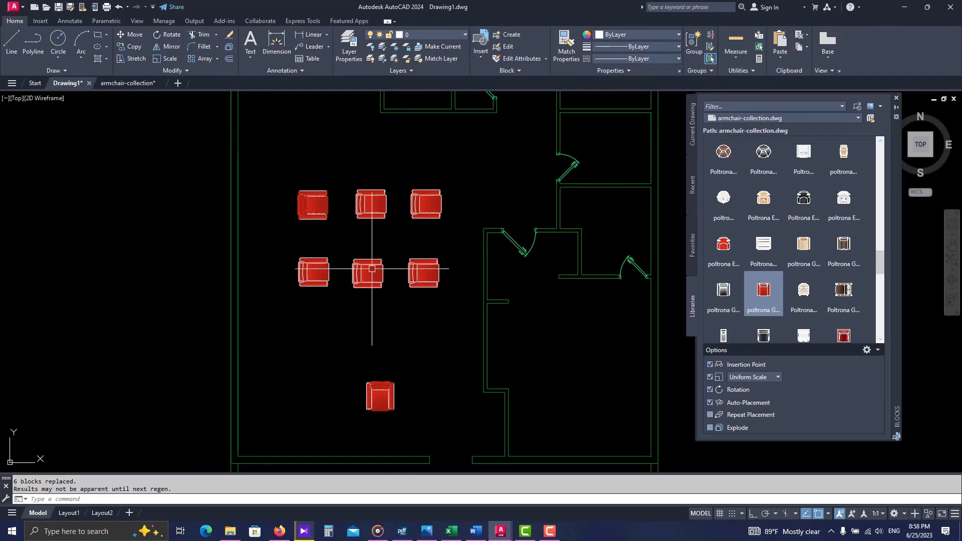
pyautogui.moveTo(399, 233); pyautogui.dragTo(387, 264, button='middle')
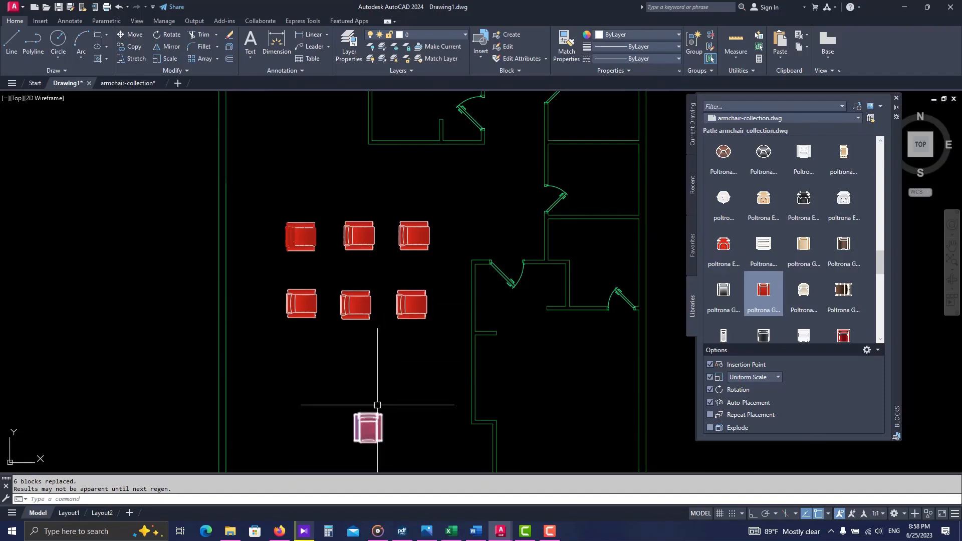
pyautogui.scroll(2, 297, 232)
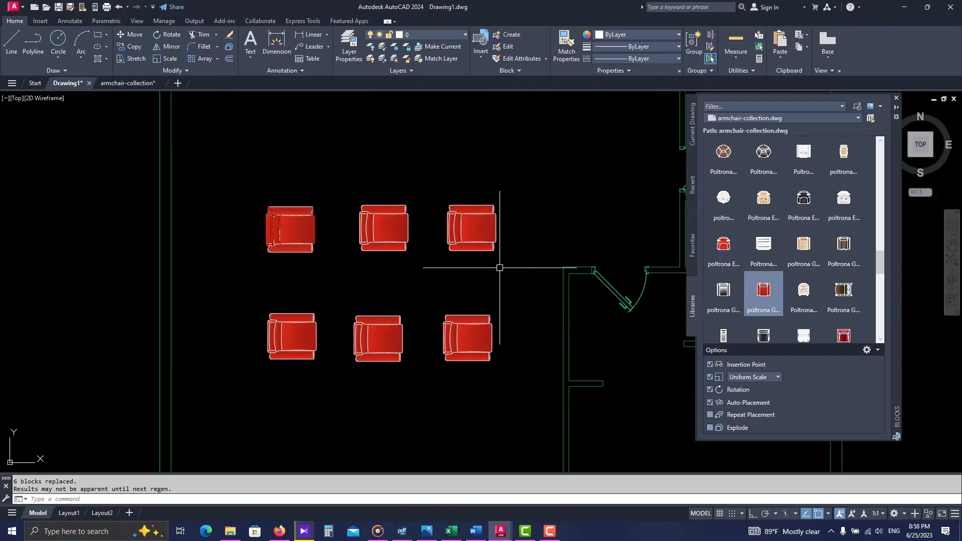
pyautogui.click(550, 531)
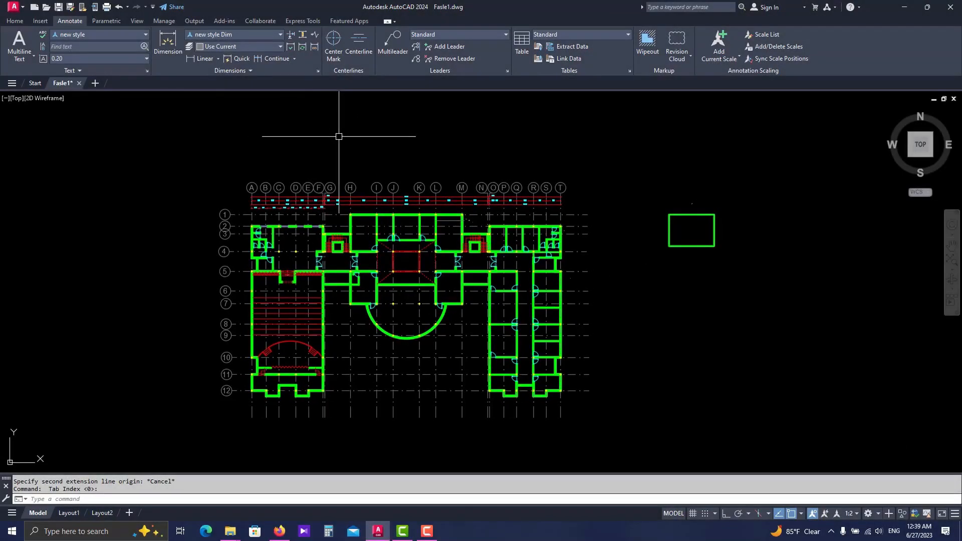
# Step: Add a vertical linear dimension between the inner wall faces of the third room in the east wing's upper row
pyautogui.click(202, 58)
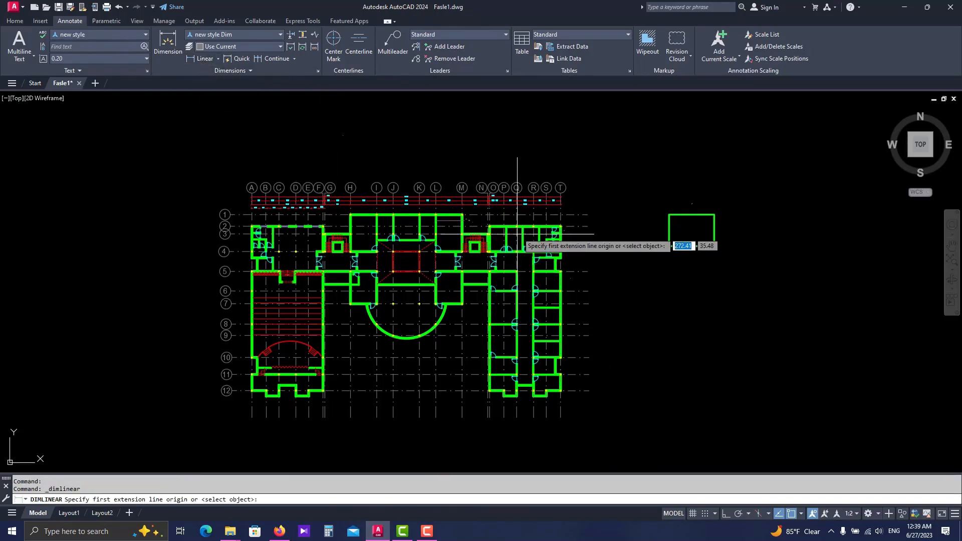
pyautogui.scroll(6, 517, 234)
pyautogui.click(531, 213)
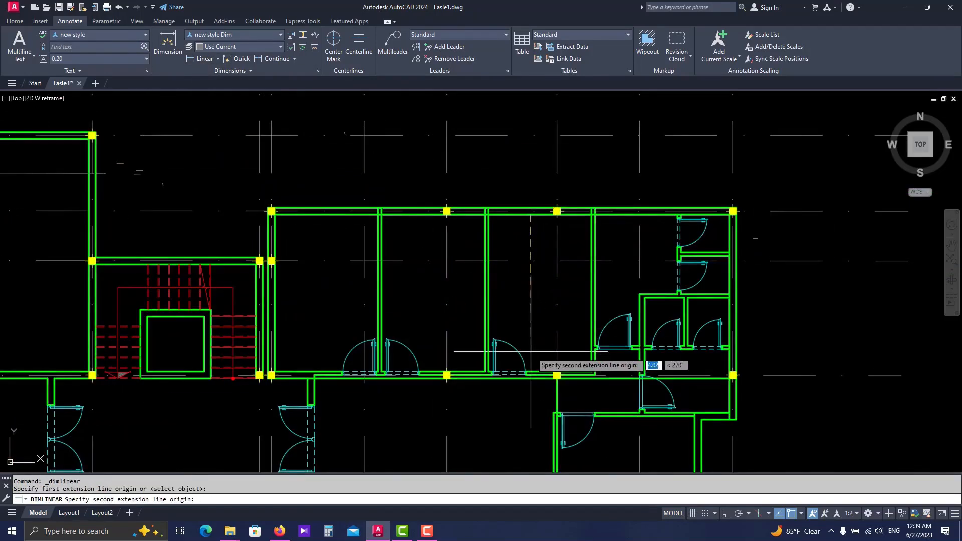
pyautogui.click(533, 373)
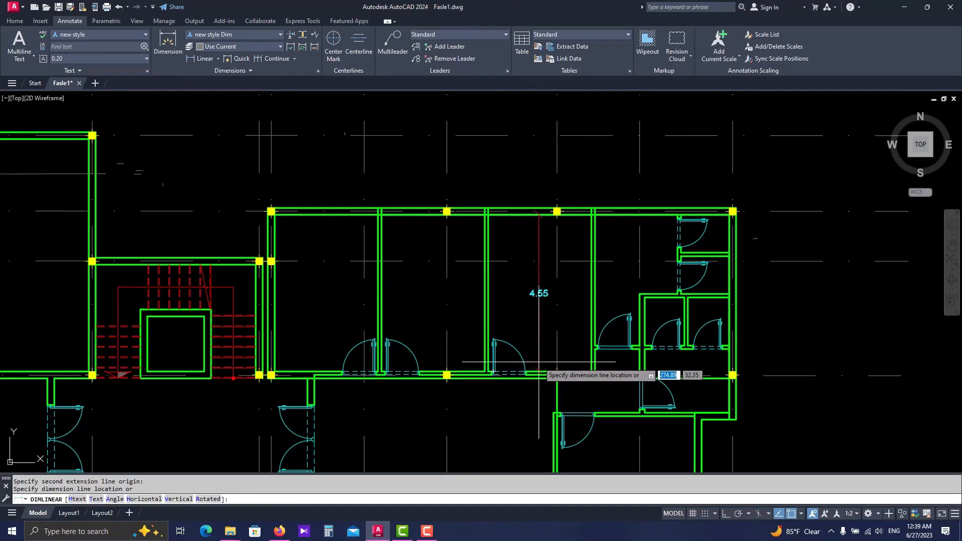
pyautogui.click(537, 361)
# Step: Continue the vertical dimension down the east wing corridor to the next wall, the door opening's near jamb and its far jamb
pyautogui.click(282, 58)
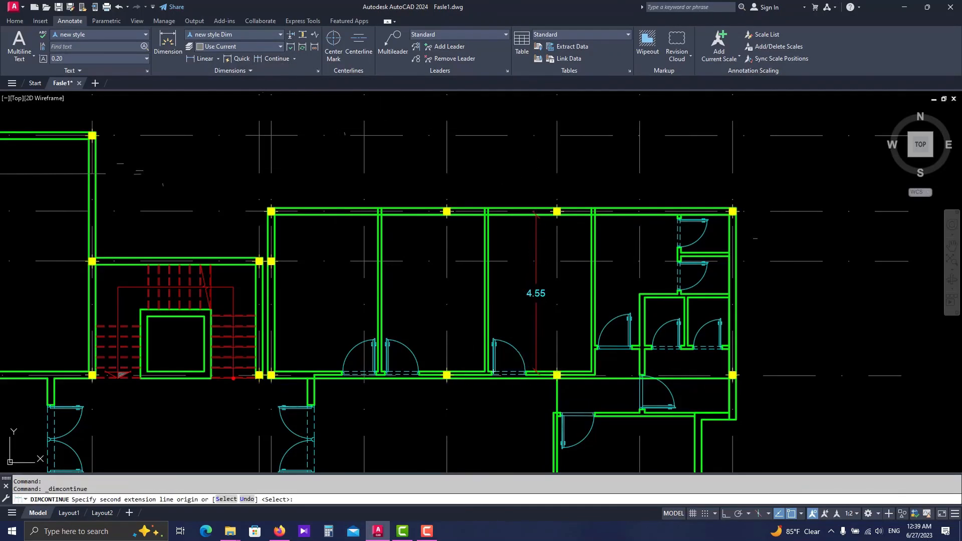
pyautogui.moveTo(551, 401); pyautogui.dragTo(517, 265, button='middle')
pyautogui.scroll(2, 511, 333)
pyautogui.click(532, 375)
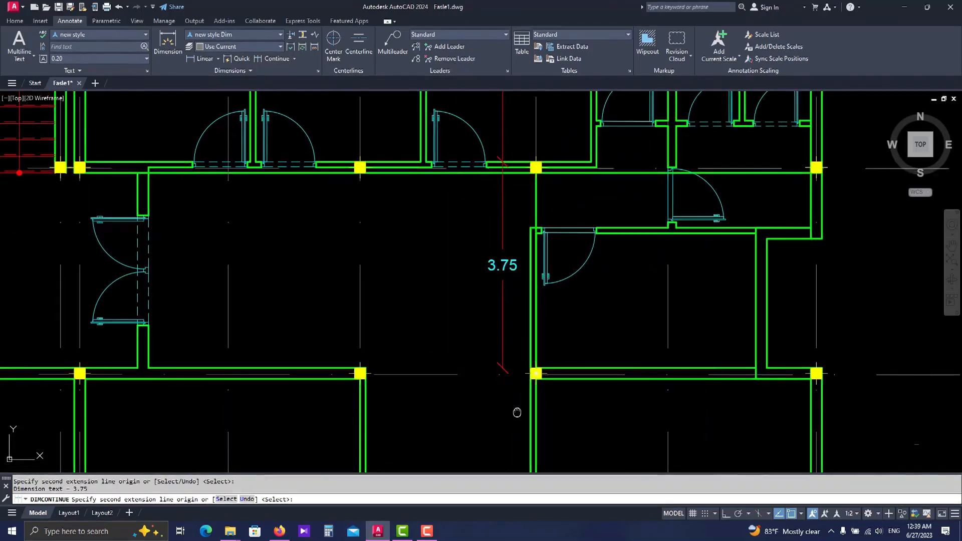
pyautogui.moveTo(517, 412); pyautogui.dragTo(482, 224, button='middle')
pyautogui.click(497, 331)
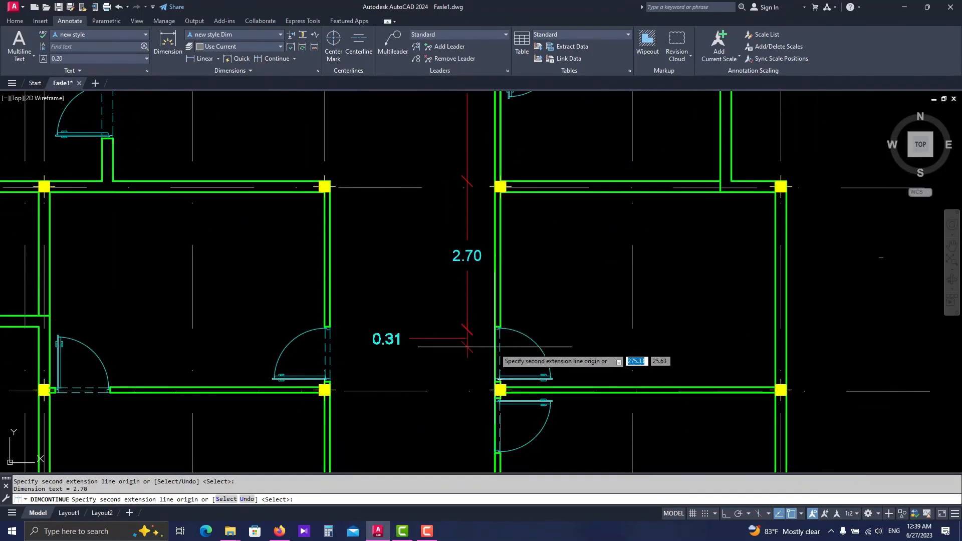
pyautogui.click(498, 383)
pyautogui.press('Escape')
# Step: Erase the four chained vertical dimensions along the east wing corridor
pyautogui.scroll(-3, 496, 384)
pyautogui.moveTo(488, 224); pyautogui.dragTo(485, 233, button='middle')
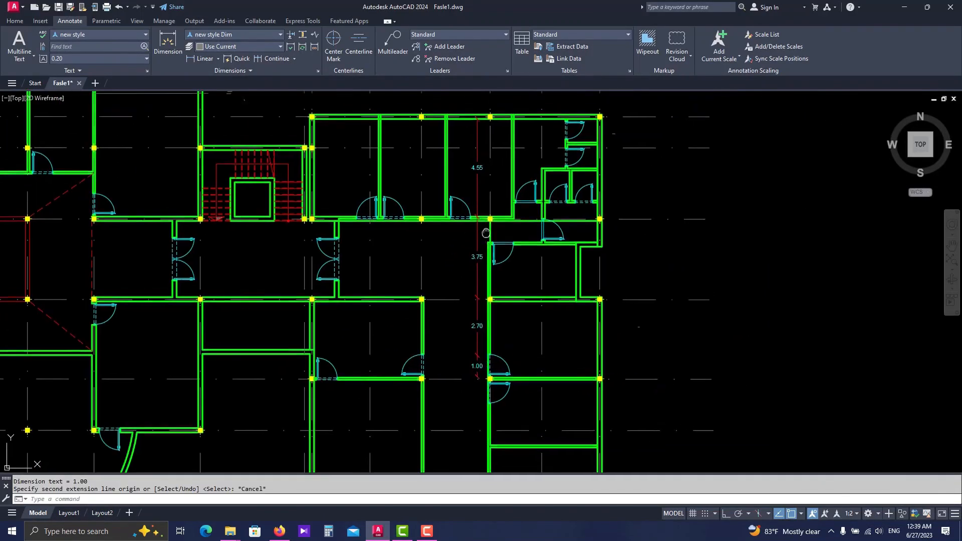
pyautogui.scroll(-2, 486, 233)
pyautogui.scroll(-3, 467, 181)
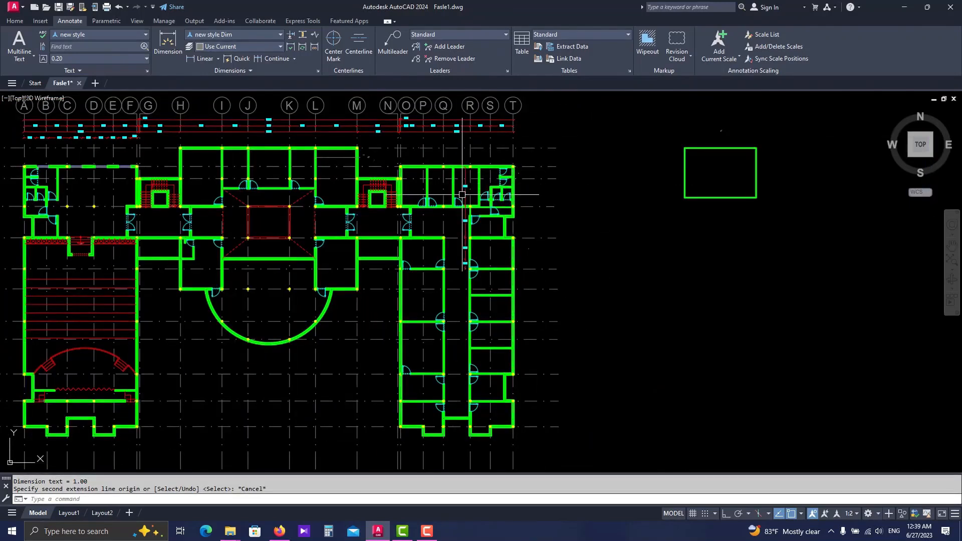
pyautogui.scroll(2, 467, 184)
pyautogui.scroll(2, 467, 184)
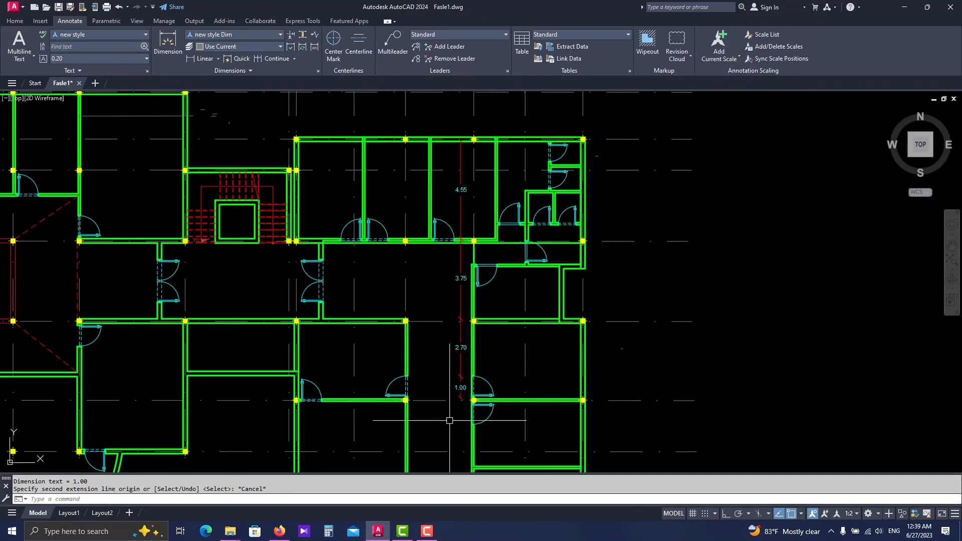
pyautogui.click(460, 388)
pyautogui.click(460, 351)
pyautogui.click(460, 281)
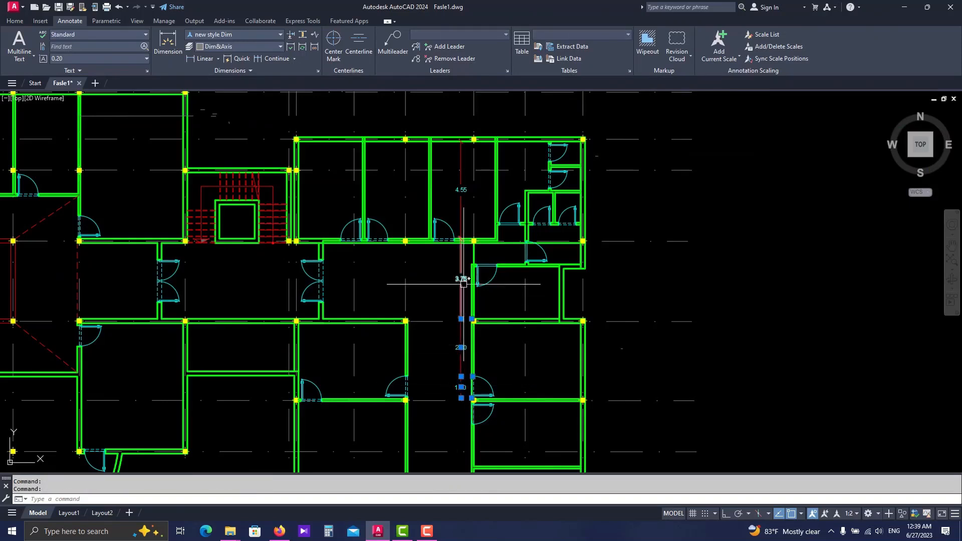
pyautogui.click(459, 211)
pyautogui.write('E')
pyautogui.press('Return')
# Step: Turn off the current Dim&Axis layer with LAYOFF by picking a grid axis line and confirming
pyautogui.scroll(-2, 461, 243)
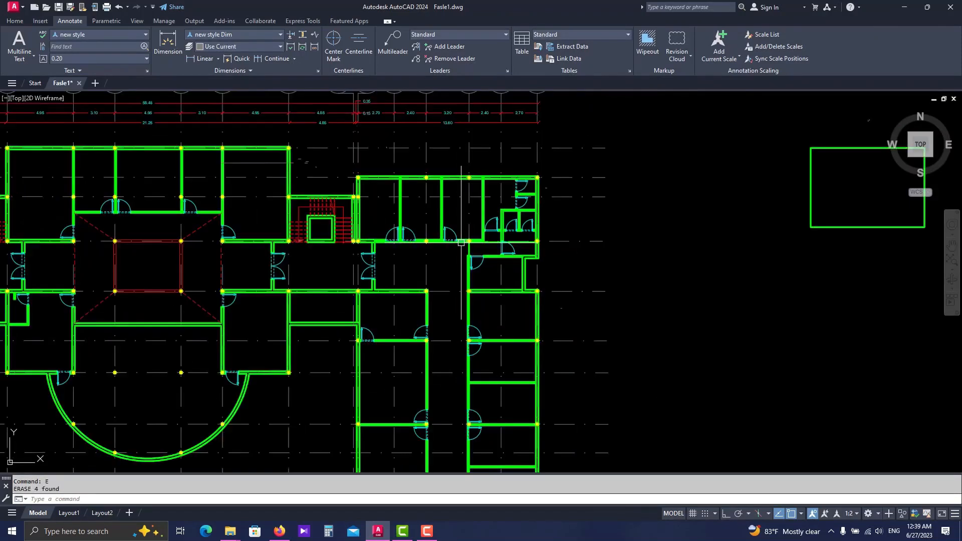
pyautogui.scroll(-2, 454, 258)
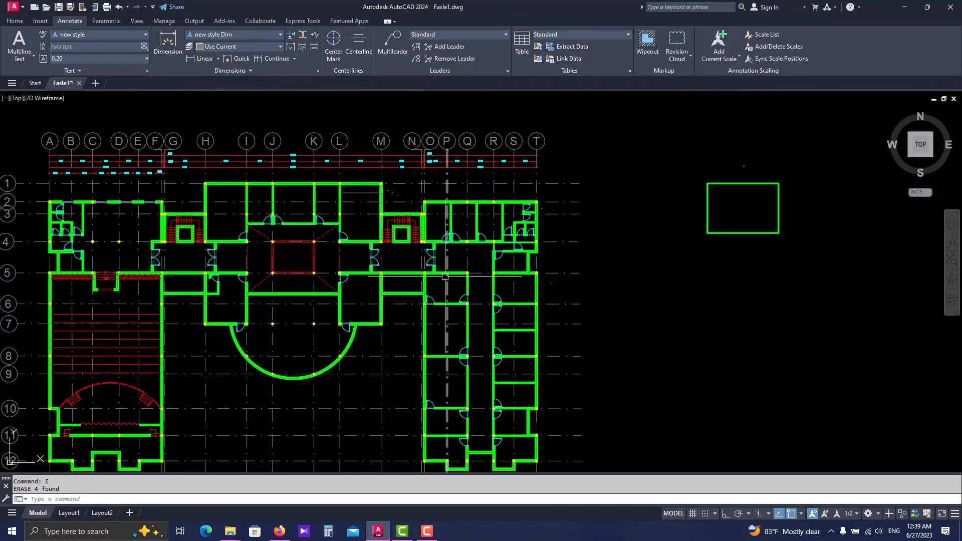
pyautogui.scroll(-2, 524, 240)
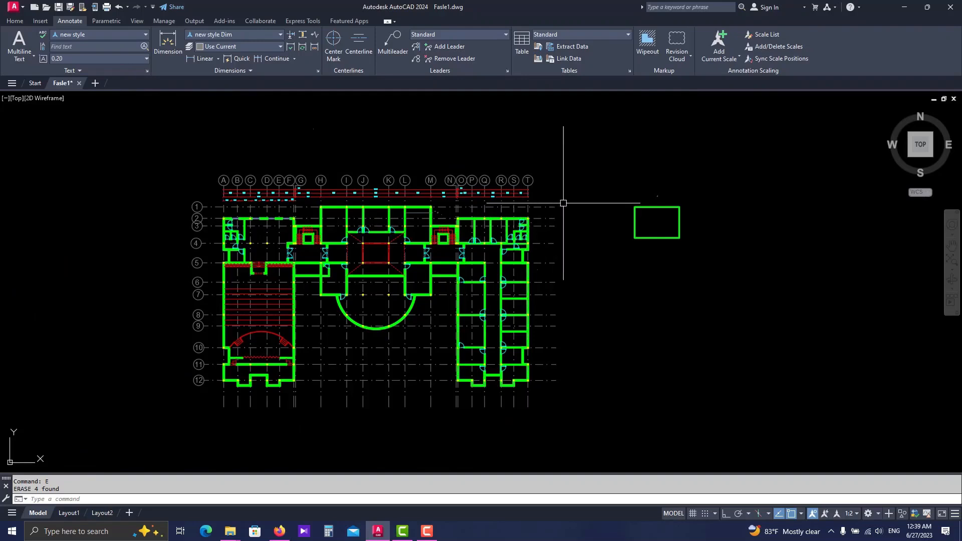
pyautogui.press('Escape')
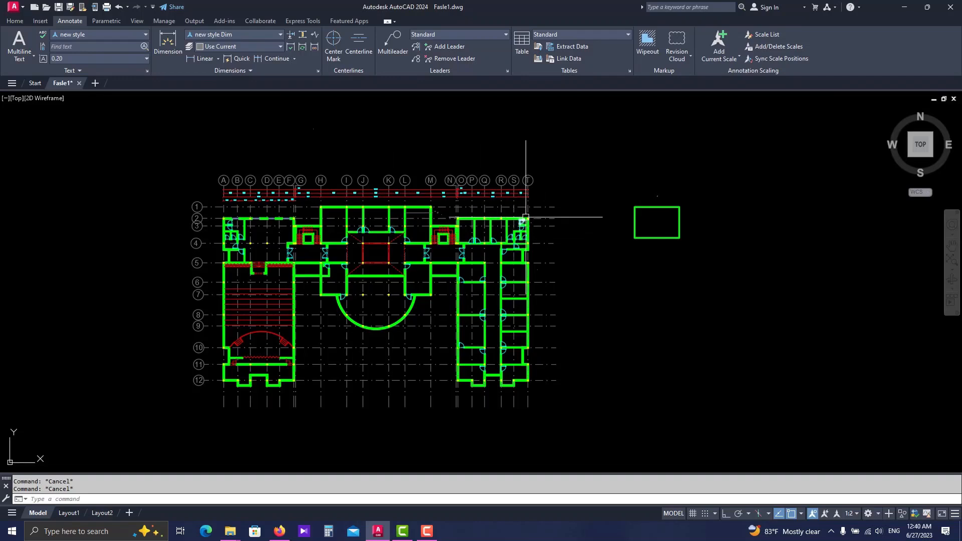
pyautogui.scroll(2, 526, 217)
pyautogui.scroll(-2, 529, 151)
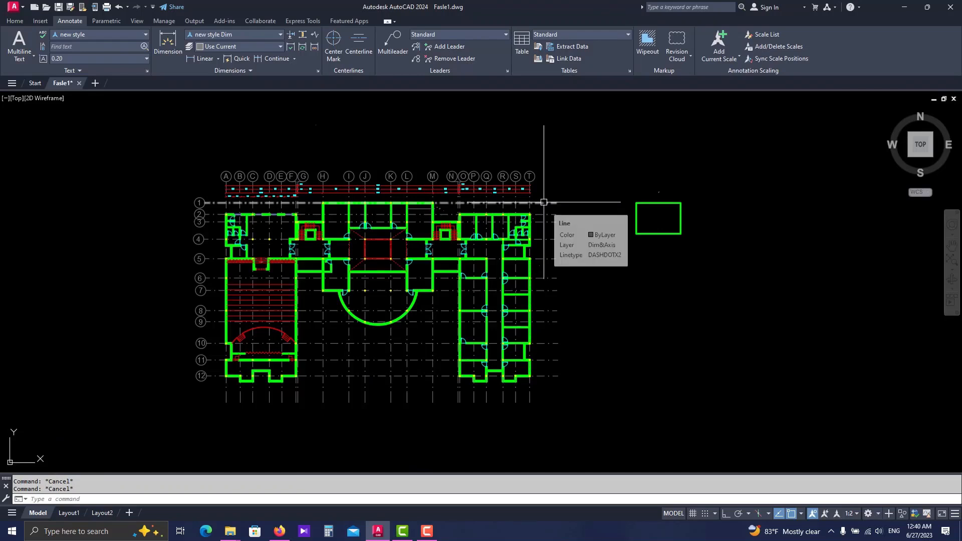
pyautogui.write('la')
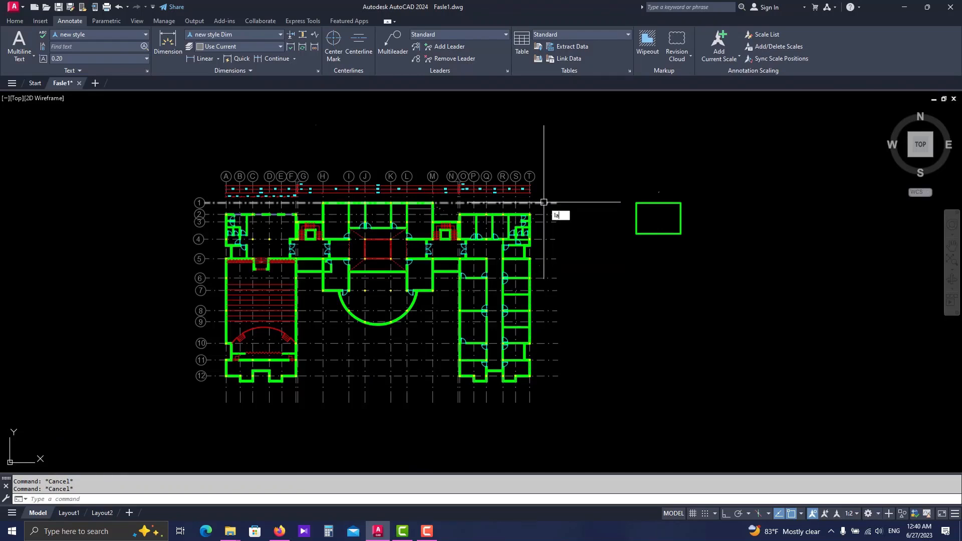
pyautogui.write('yoff')
pyautogui.press('Return')
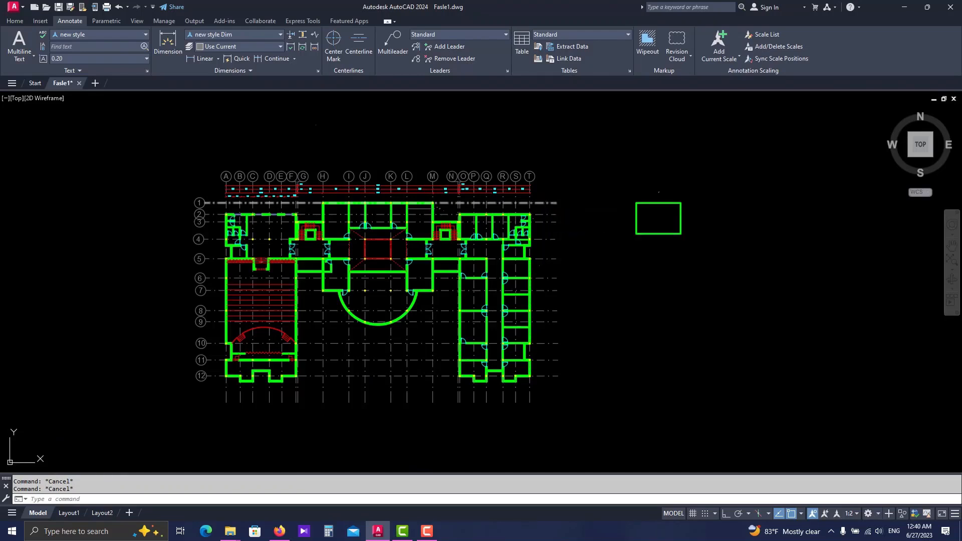
pyautogui.click(544, 202)
pyautogui.write('y')
pyautogui.press('Return')
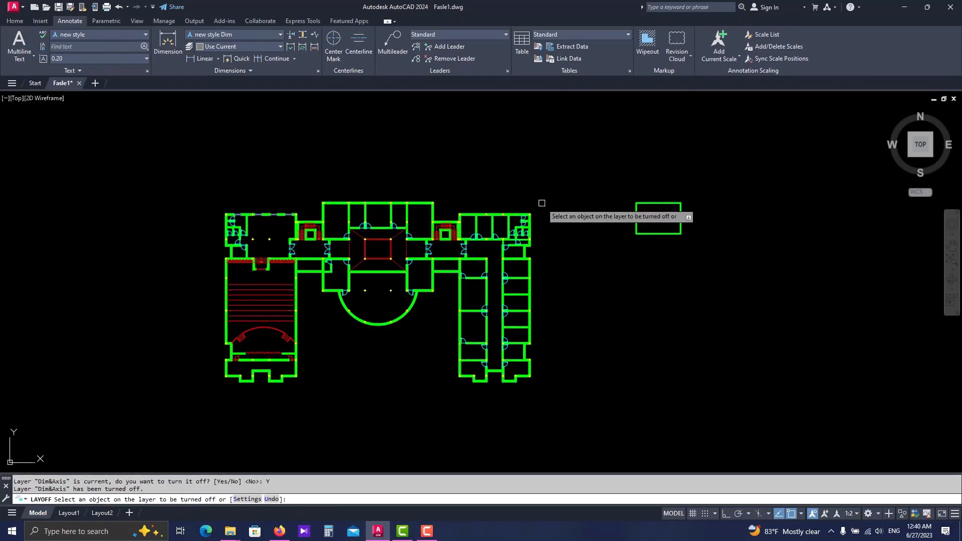
pyautogui.scroll(2, 522, 225)
pyautogui.scroll(2, 426, 193)
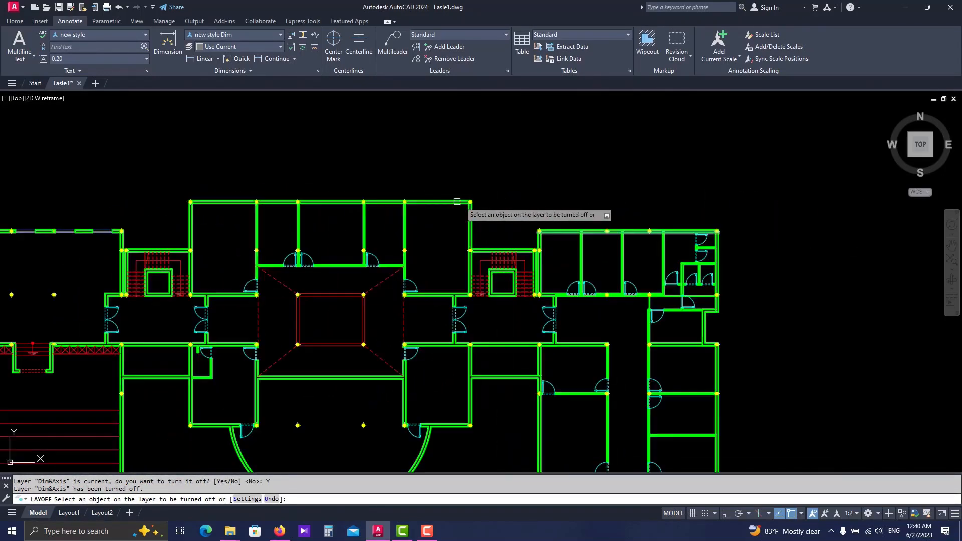
pyautogui.press('Escape')
pyautogui.scroll(-2, 514, 187)
pyautogui.press('Escape')
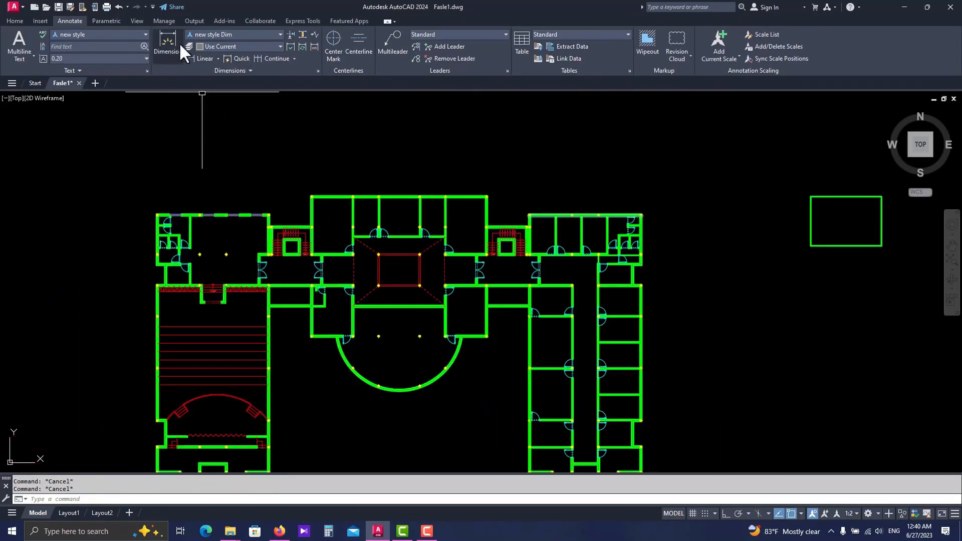
# Step: Make the interior dim dimension style current and set interior dim as the current layer
pyautogui.click(230, 34)
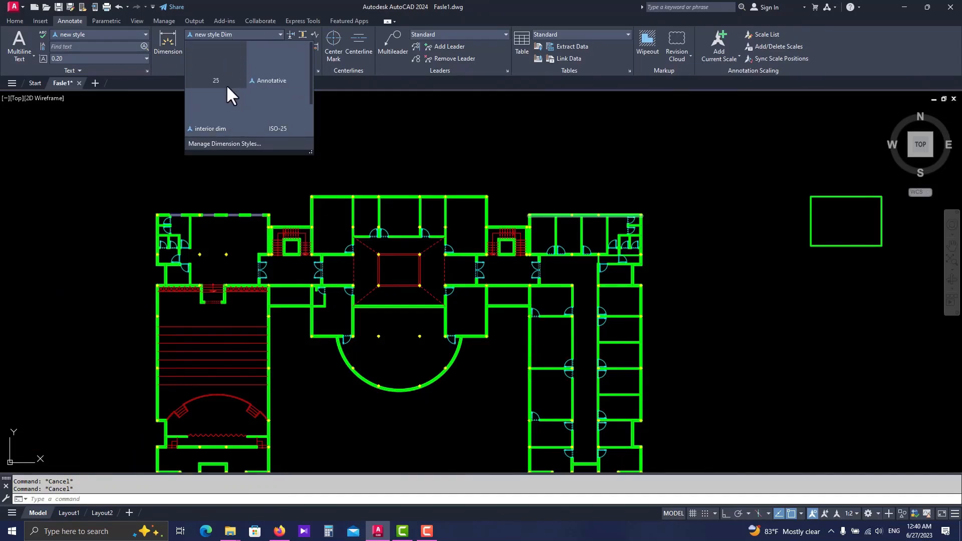
pyautogui.scroll(-1, 225, 87)
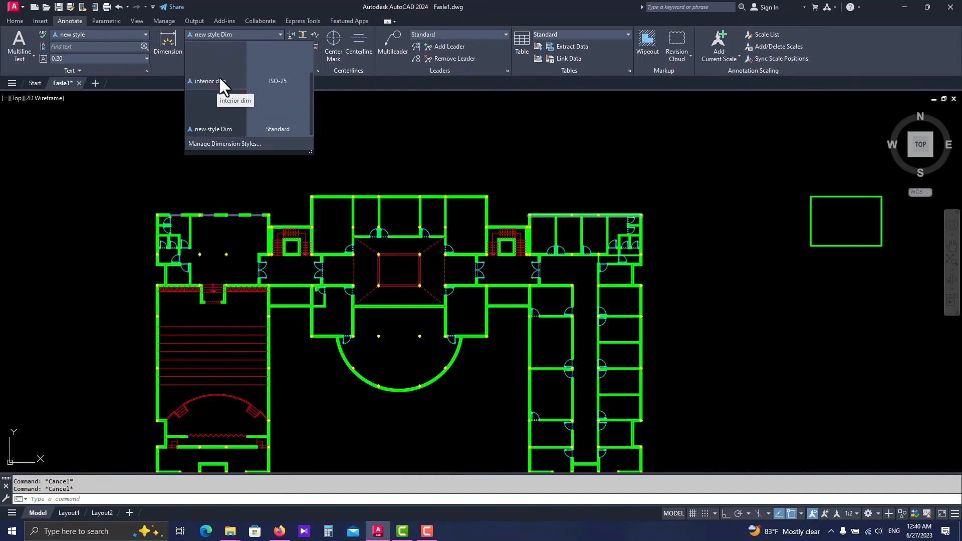
pyautogui.click(210, 80)
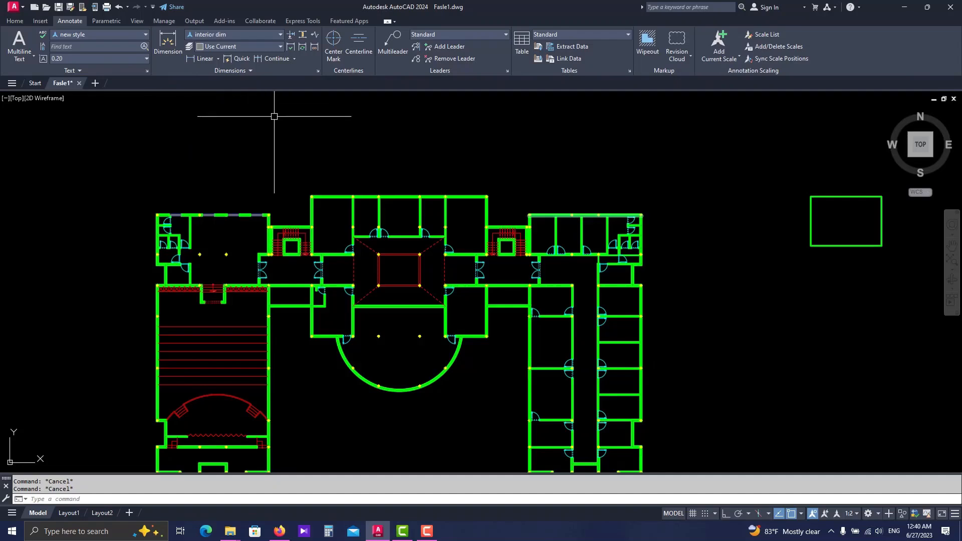
pyautogui.click(25, 19)
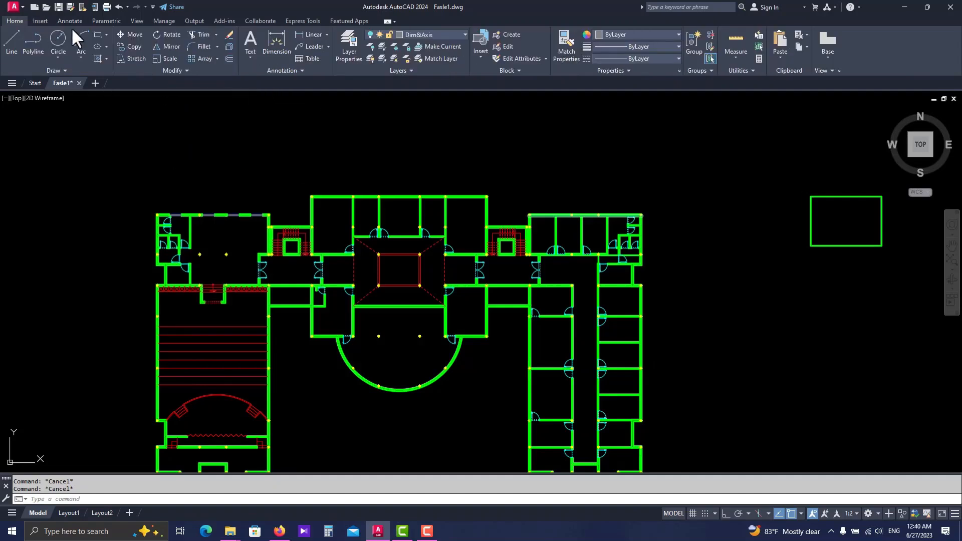
pyautogui.click(419, 35)
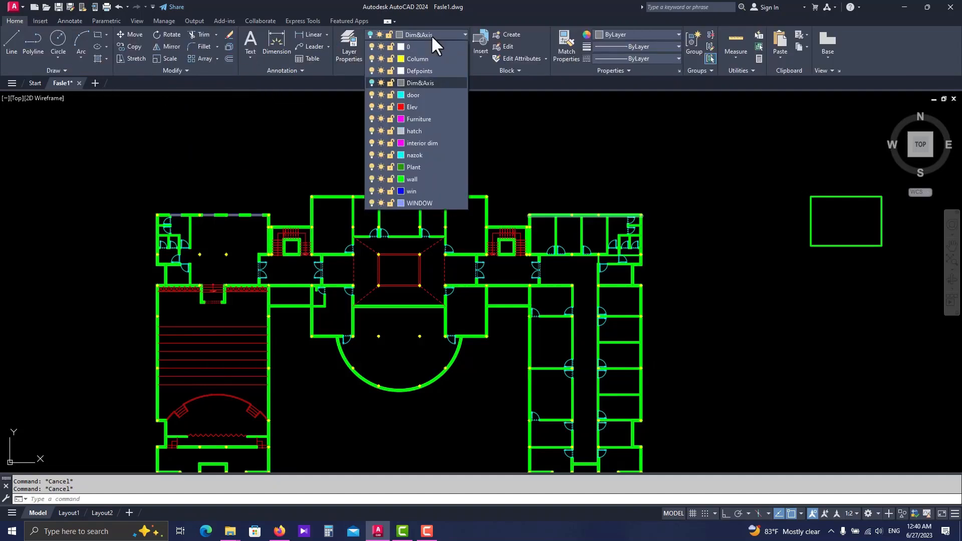
pyautogui.click(424, 144)
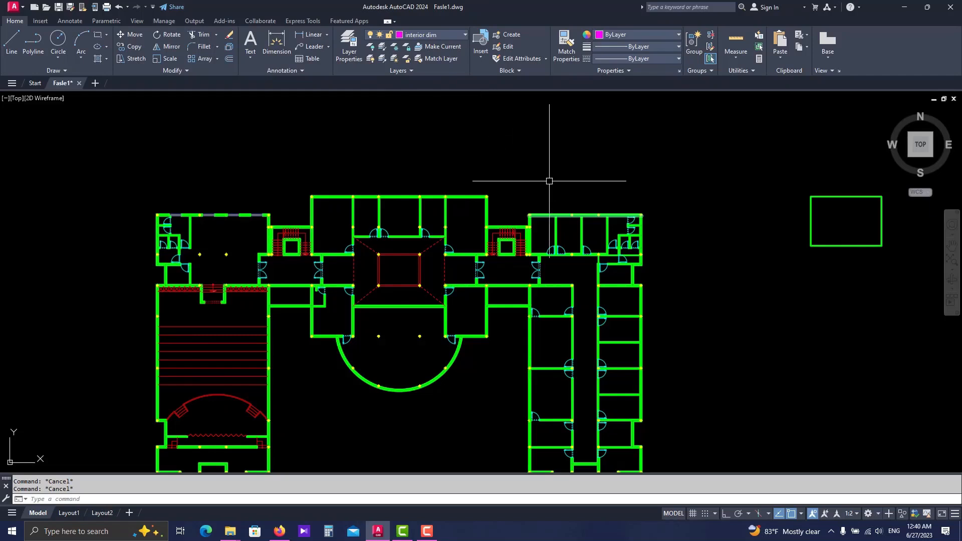
# Step: Dimension the central block's upper row of rooms and wall thicknesses with a horizontal DMM line crossing the whole row
pyautogui.moveTo(550, 181); pyautogui.dragTo(519, 178, button='middle')
pyautogui.write('d')
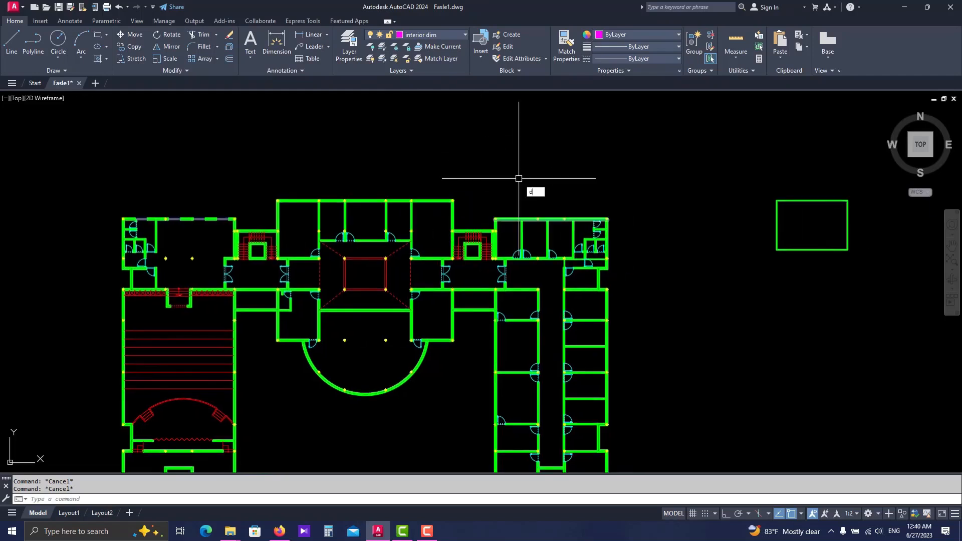
pyautogui.write('mm')
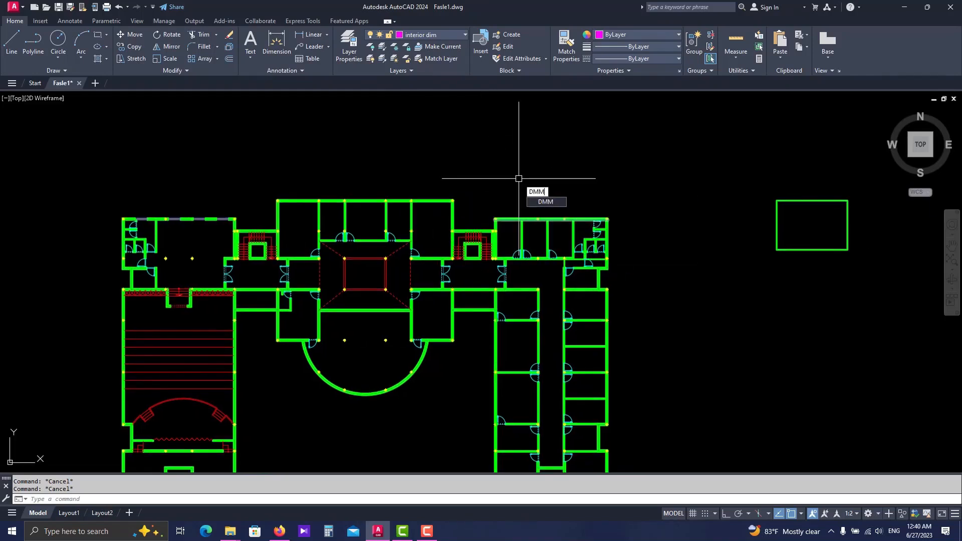
pyautogui.press('Return')
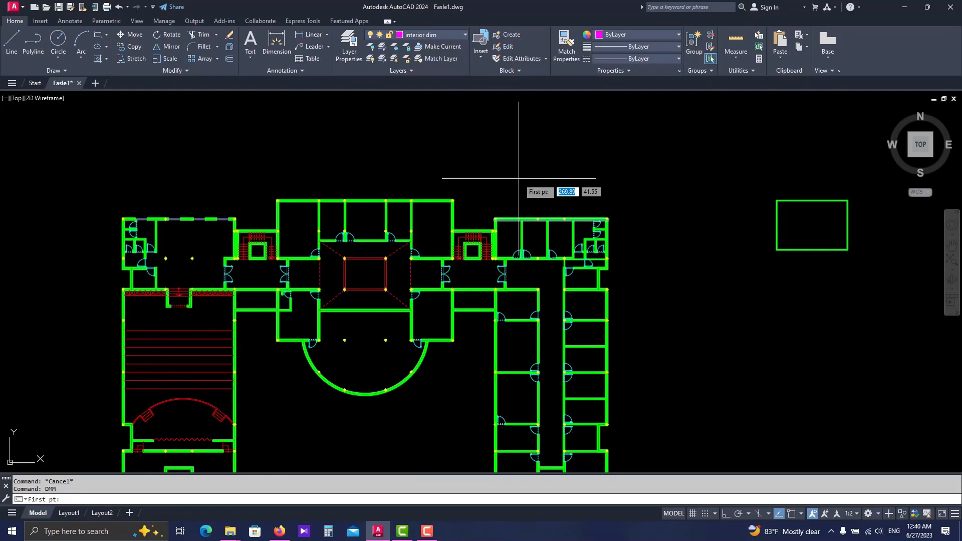
pyautogui.click(462, 212)
pyautogui.scroll(3, 347, 222)
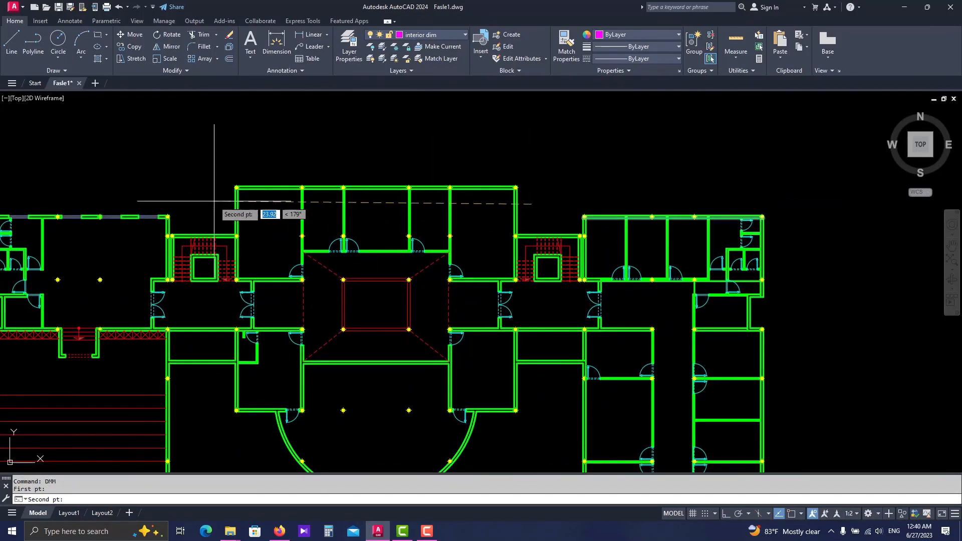
pyautogui.click(214, 201)
pyautogui.scroll(4, 440, 215)
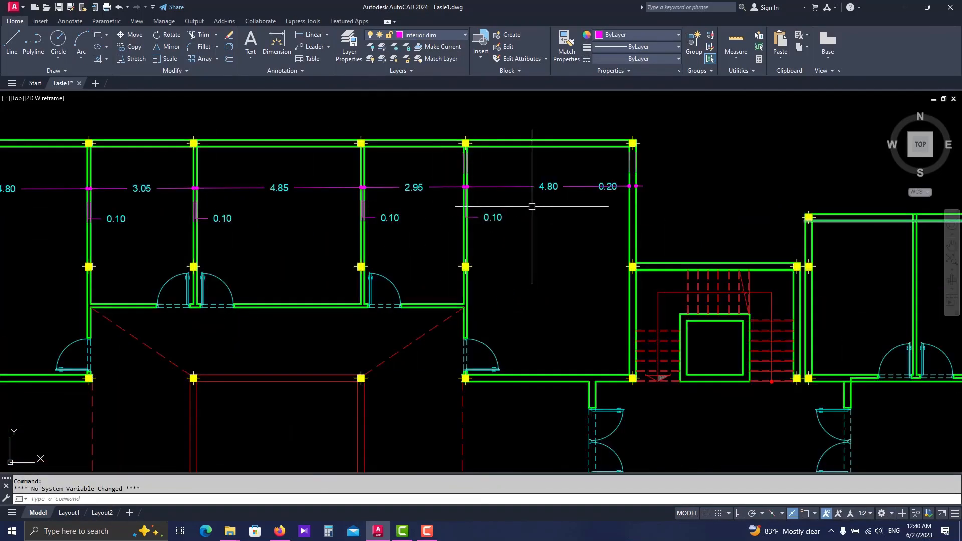
pyautogui.scroll(1, 546, 199)
pyautogui.scroll(-1, 576, 195)
pyautogui.moveTo(328, 208); pyautogui.dragTo(441, 187, button='middle')
pyautogui.scroll(-1, 440, 187)
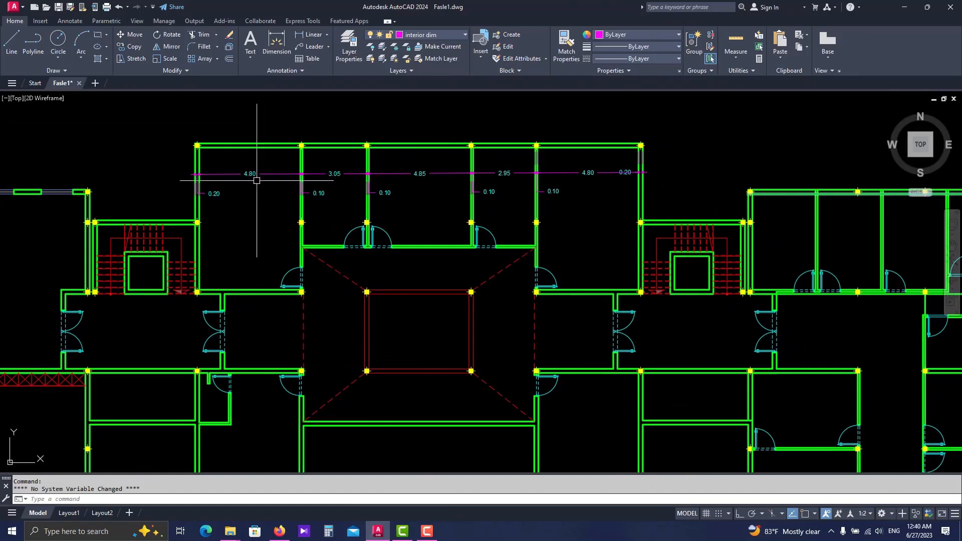
pyautogui.press('Escape')
# Step: Dimension the west wing from north to south with a vertical DMM line crossing the hall, auditorium and stage
pyautogui.scroll(-5, 501, 201)
pyautogui.scroll(-1, 290, 127)
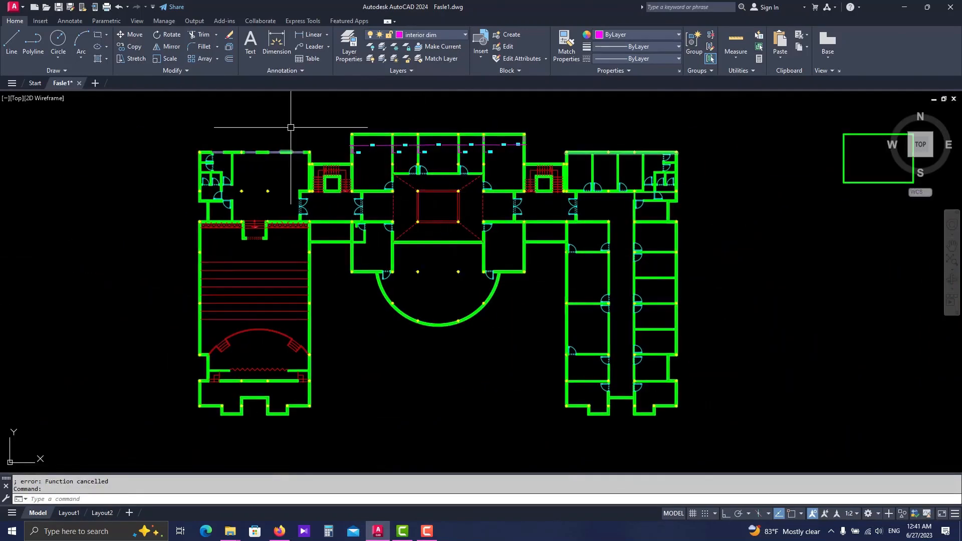
pyautogui.scroll(2, 290, 127)
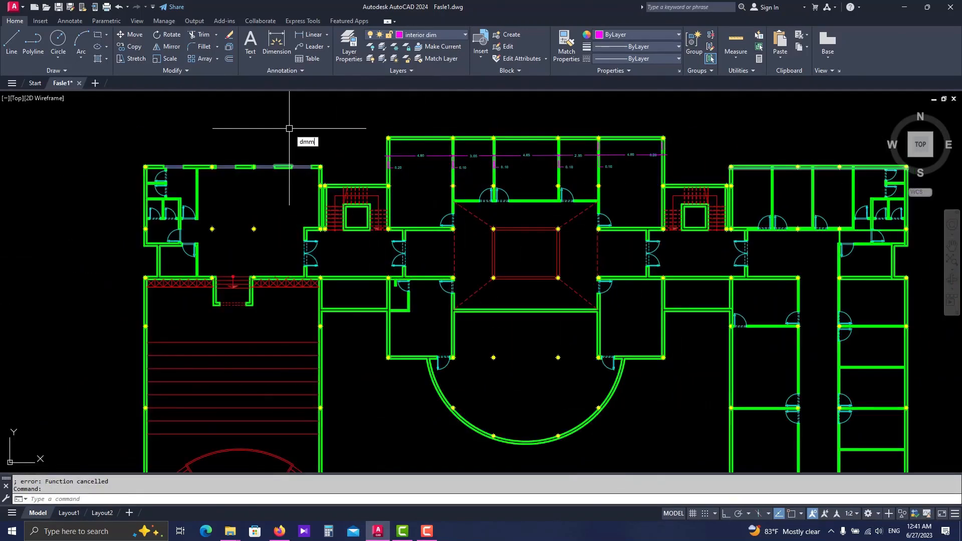
pyautogui.press('Return')
pyautogui.click(289, 128)
pyautogui.moveTo(292, 346); pyautogui.dragTo(277, 200, button='middle')
pyautogui.scroll(-1, 277, 199)
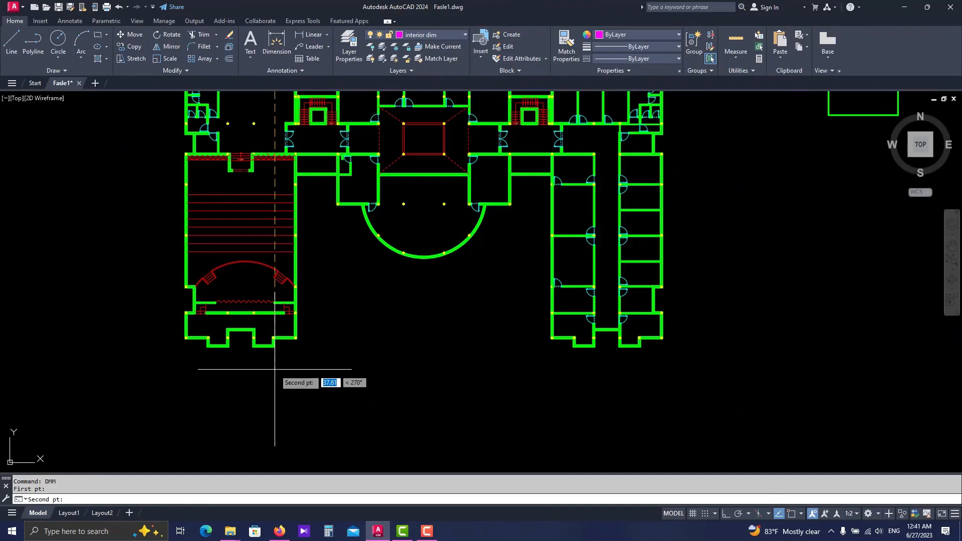
pyautogui.scroll(-2, 274, 395)
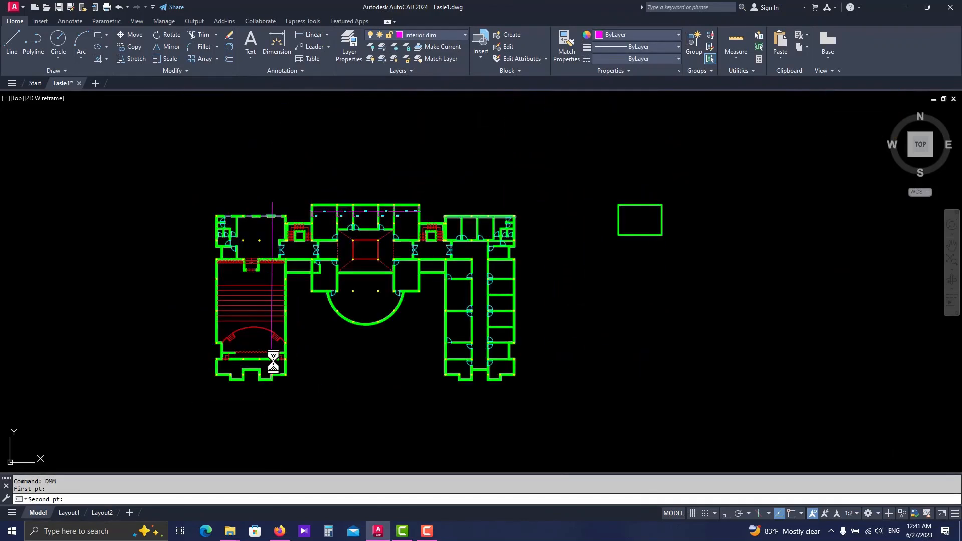
# Step: Examine the vertical chain of DMM dimensions through the west wing's hall, auditorium steps and stage
pyautogui.scroll(4, 273, 370)
pyautogui.scroll(-2, 269, 401)
pyautogui.moveTo(268, 243); pyautogui.dragTo(266, 397, button='middle')
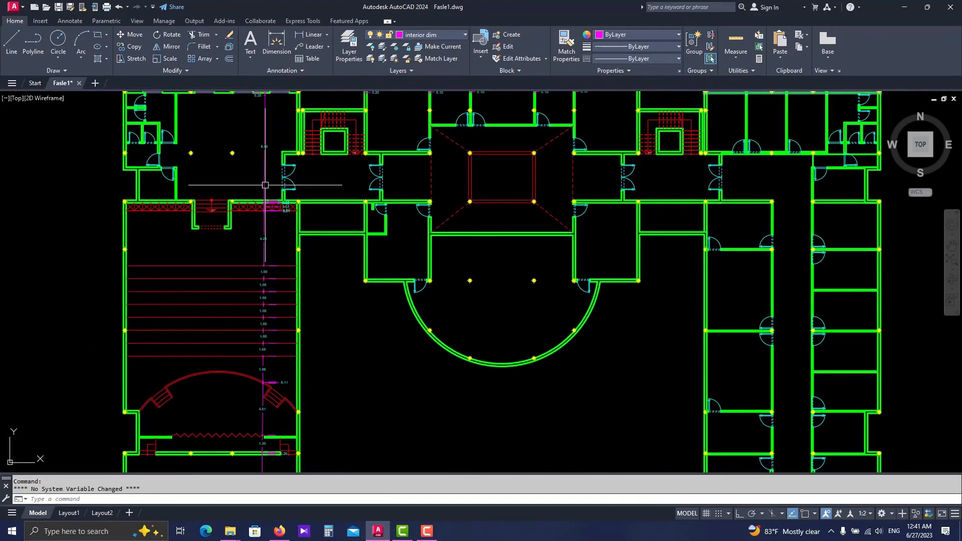
pyautogui.scroll(3, 258, 200)
pyautogui.moveTo(262, 354); pyautogui.dragTo(261, 340, button='middle')
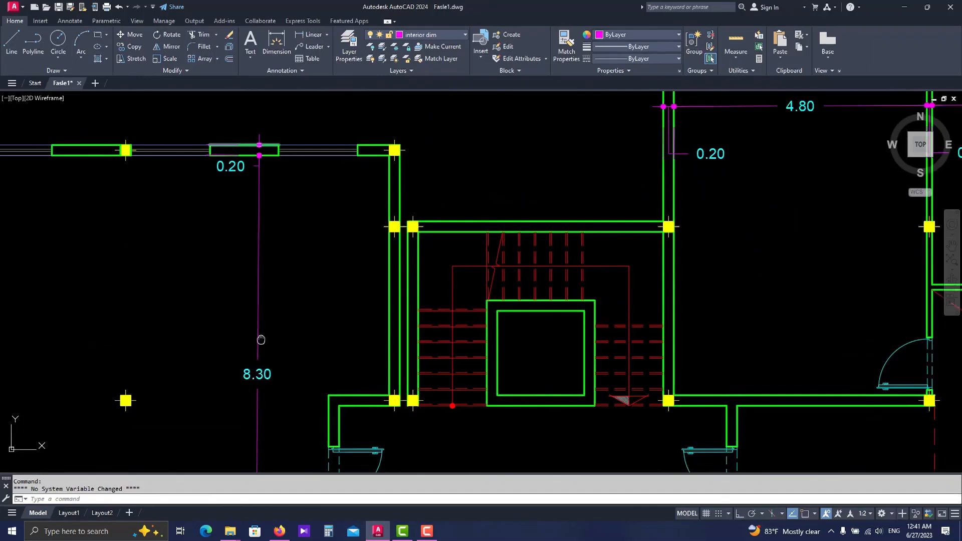
pyautogui.scroll(-5, 258, 281)
pyautogui.scroll(2, 254, 245)
pyautogui.scroll(-2, 254, 241)
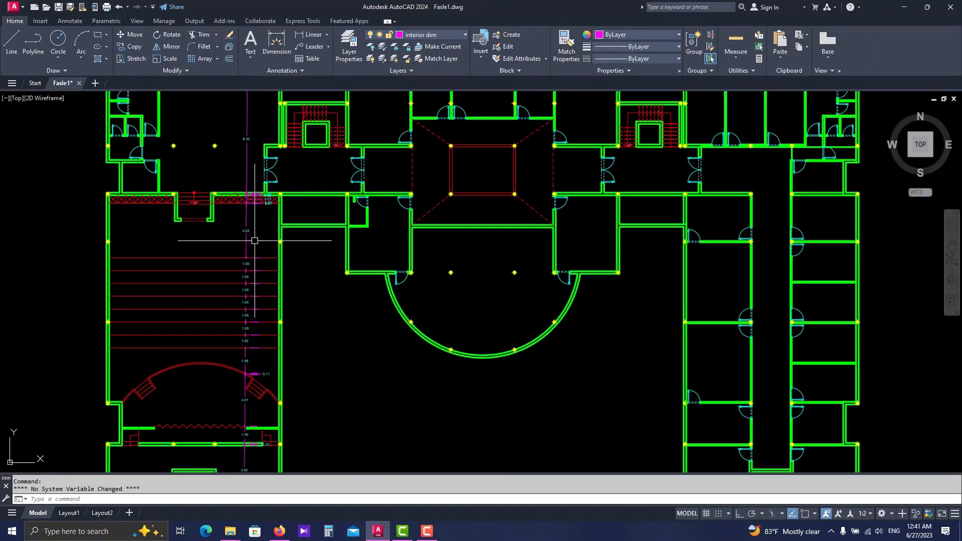
pyautogui.scroll(-1, 254, 241)
# Step: Start the AD automatic dimension command for the separate rectangle east of the plan, accepting the options Above line and Inside arc
pyautogui.press('Escape')
pyautogui.moveTo(393, 247); pyautogui.dragTo(274, 275, button='middle')
pyautogui.moveTo(573, 231); pyautogui.dragTo(316, 282, button='middle')
pyautogui.scroll(2, 474, 235)
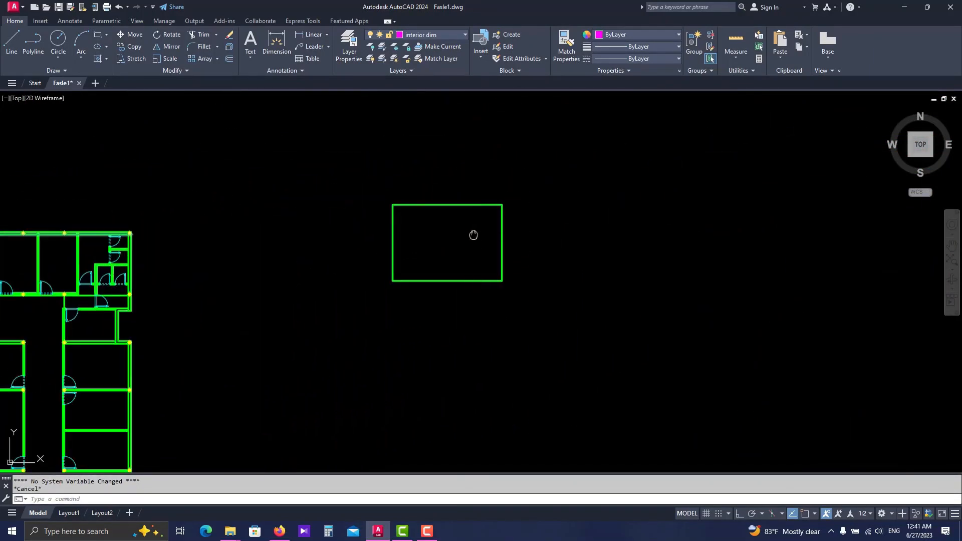
pyautogui.moveTo(474, 235); pyautogui.dragTo(435, 266, button='middle')
pyautogui.scroll(4, 406, 290)
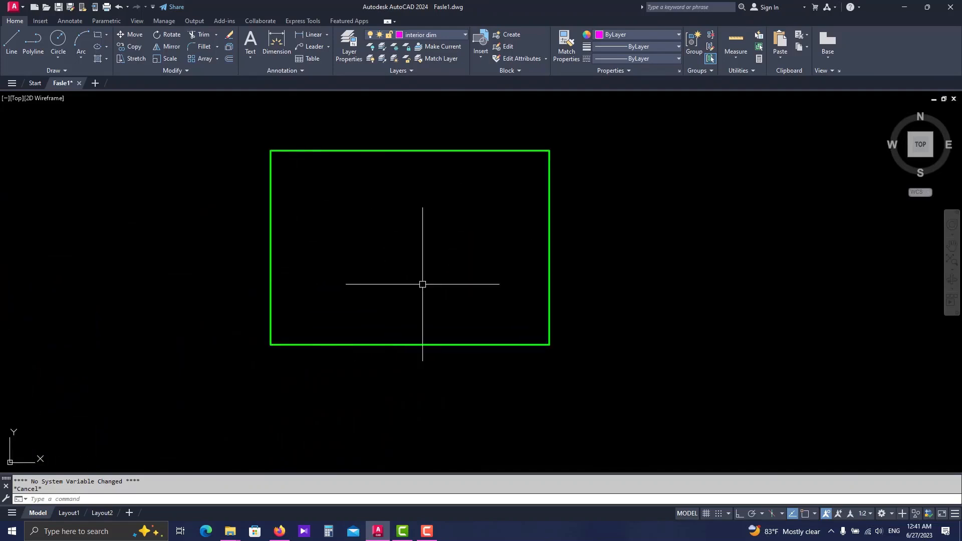
pyautogui.press('Escape')
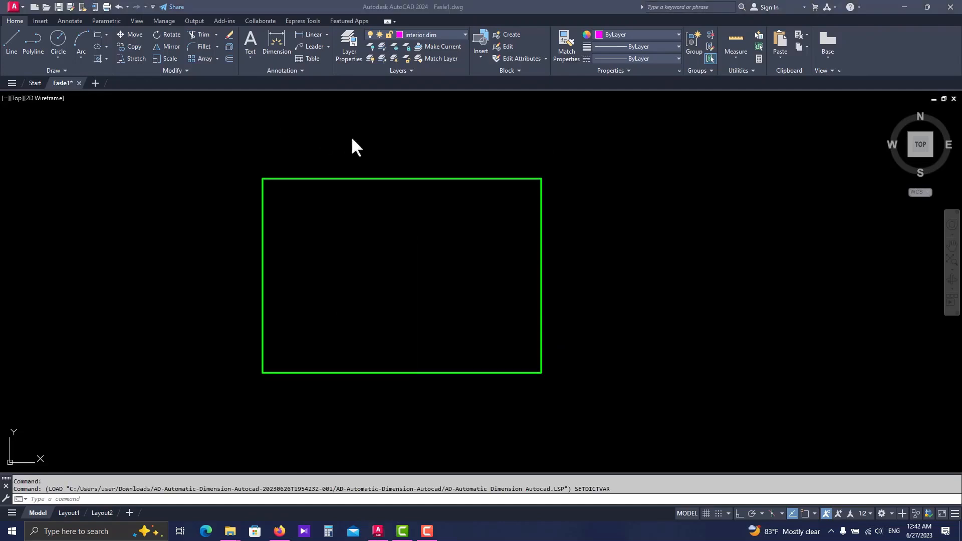
pyautogui.click(350, 142)
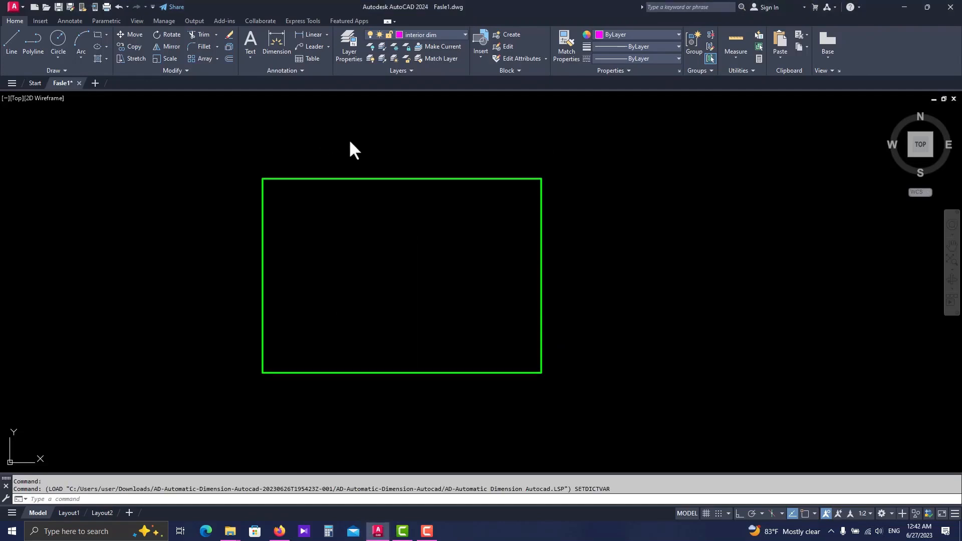
pyautogui.scroll(-2, 349, 142)
pyautogui.write('AD')
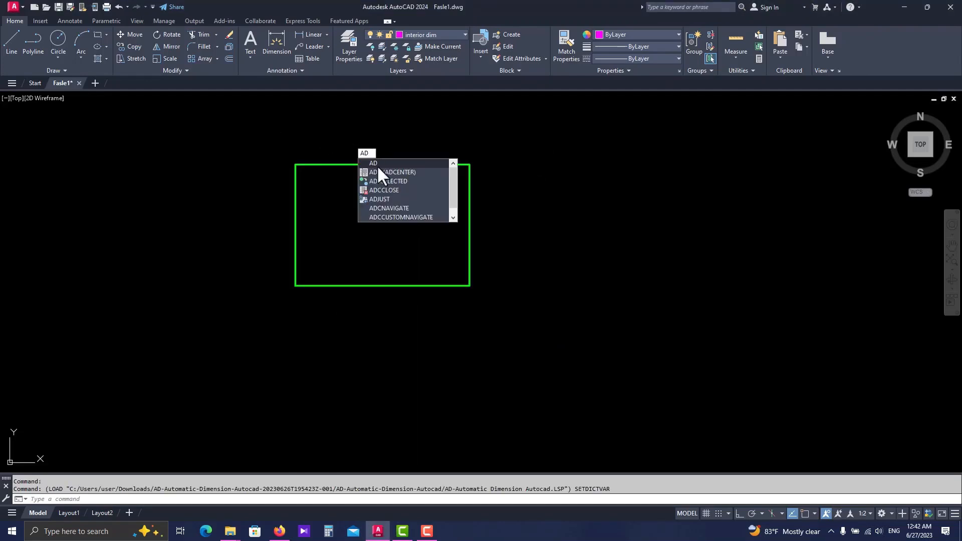
pyautogui.click(376, 164)
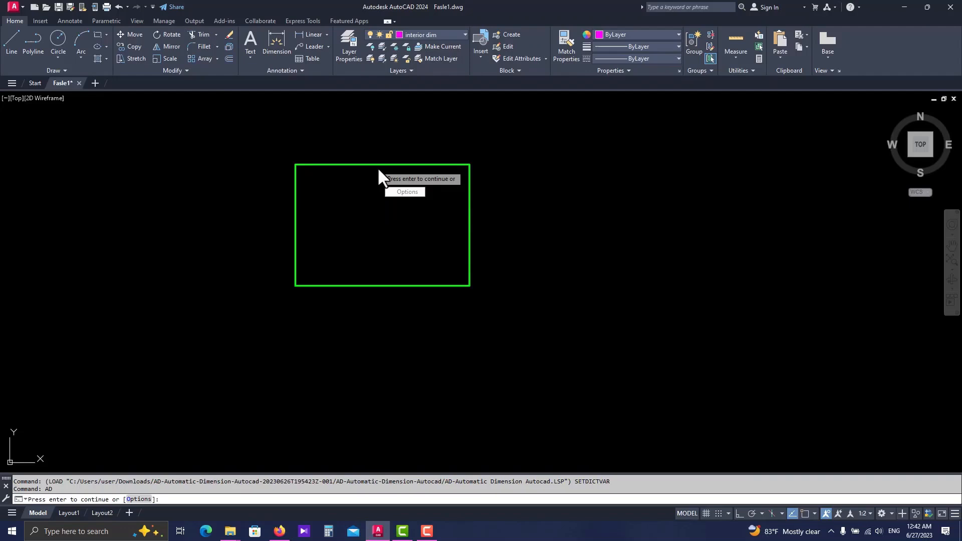
pyautogui.click(405, 192)
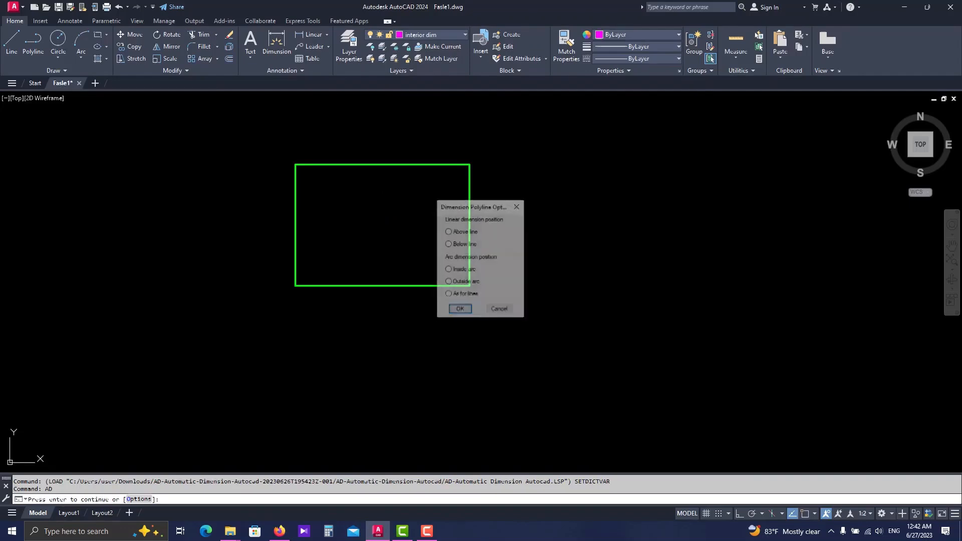
pyautogui.moveTo(466, 207); pyautogui.dragTo(526, 208)
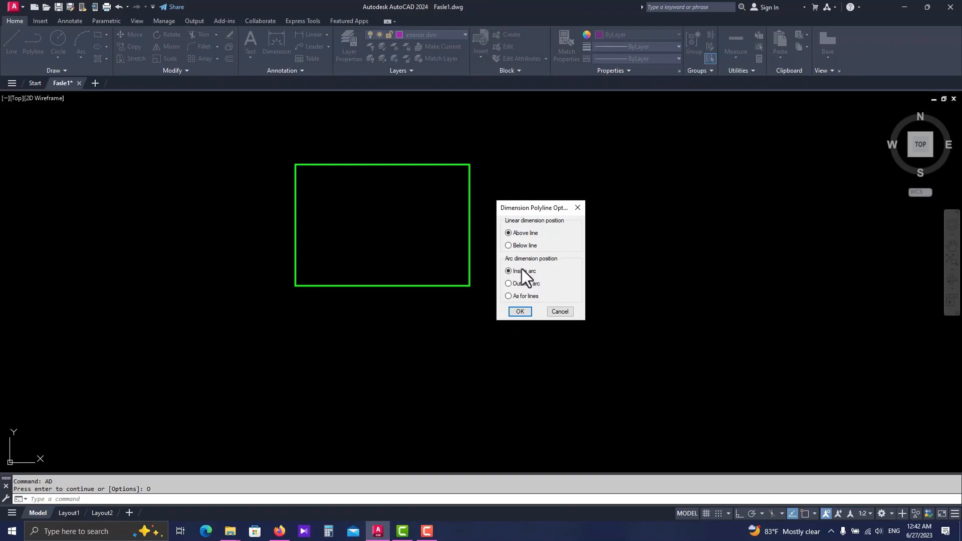
pyautogui.click(519, 311)
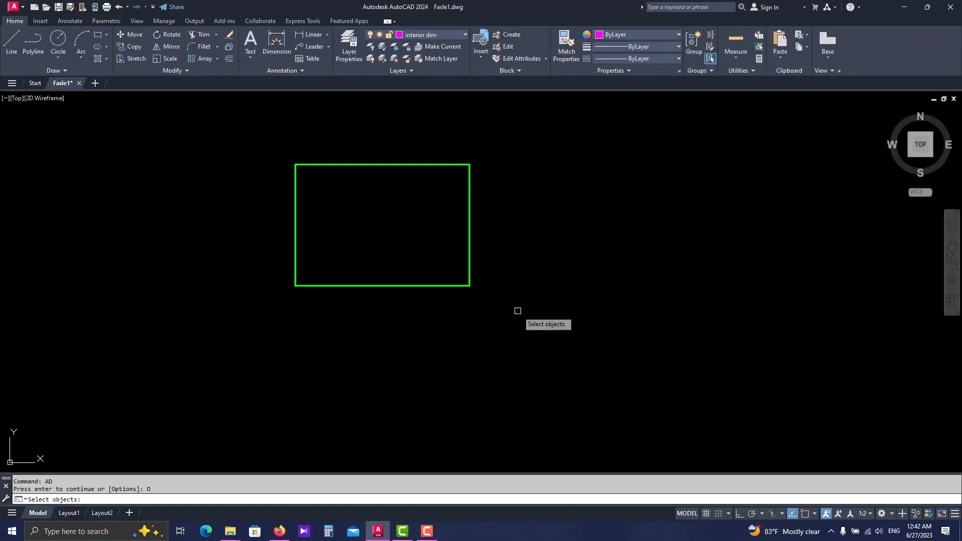
# Step: Dimension all four sides of the separate rectangle with AD and undo the dimensions
pyautogui.click(416, 164)
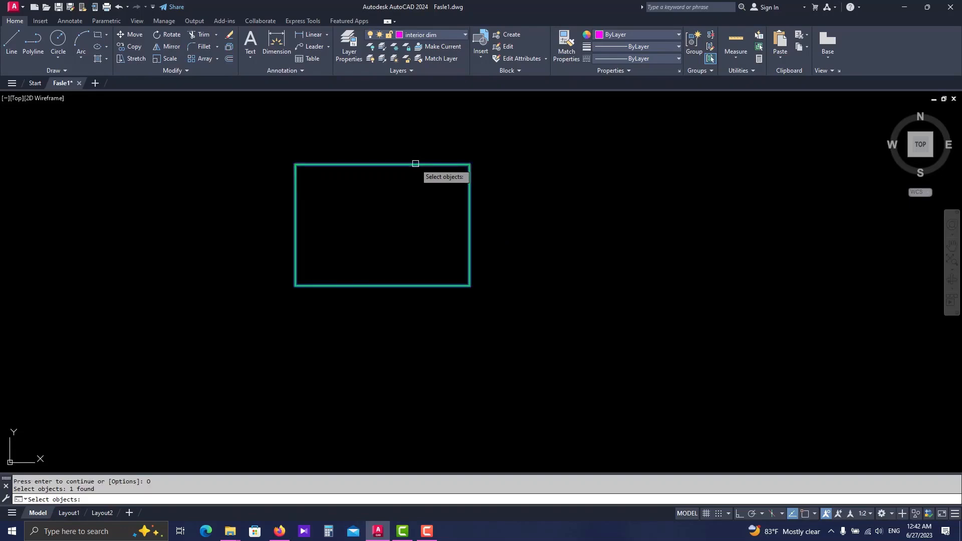
pyautogui.press('Return')
pyautogui.scroll(4, 281, 150)
pyautogui.scroll(-2, 516, 133)
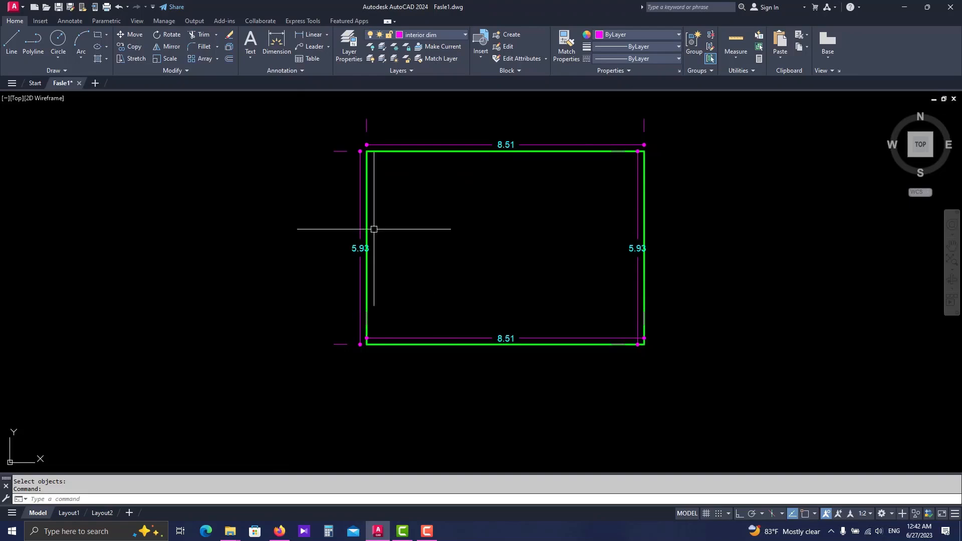
pyautogui.hotkey('ctrl', 'z')
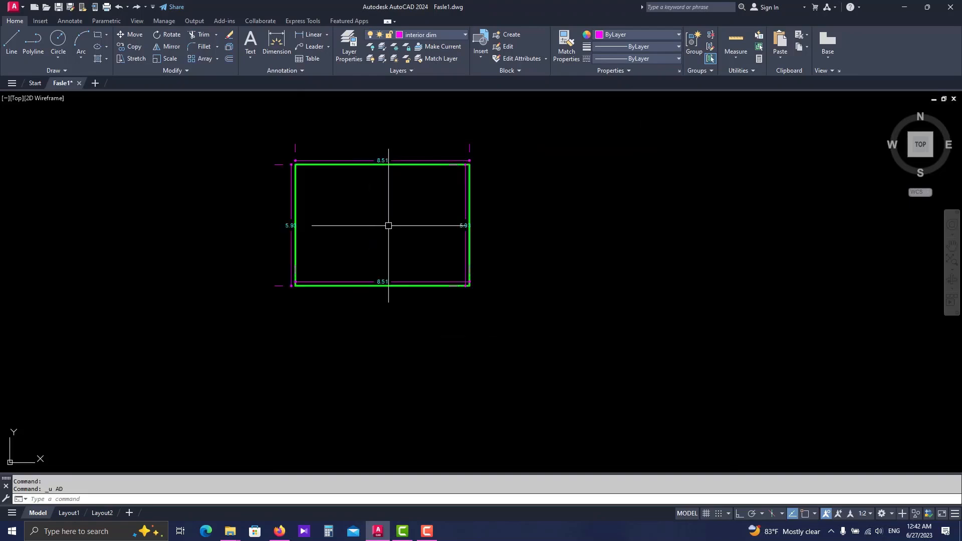
pyautogui.press('Escape')
# Step: Add a vertex to the rectangle's upper edge and place it well above the edge to form a gable peak
pyautogui.click(386, 196)
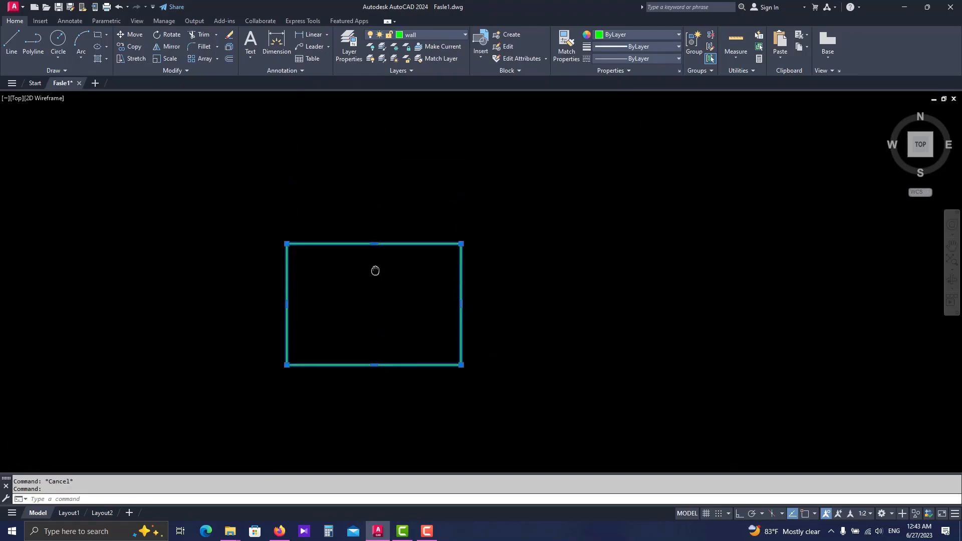
pyautogui.click(376, 247)
pyautogui.press('Escape')
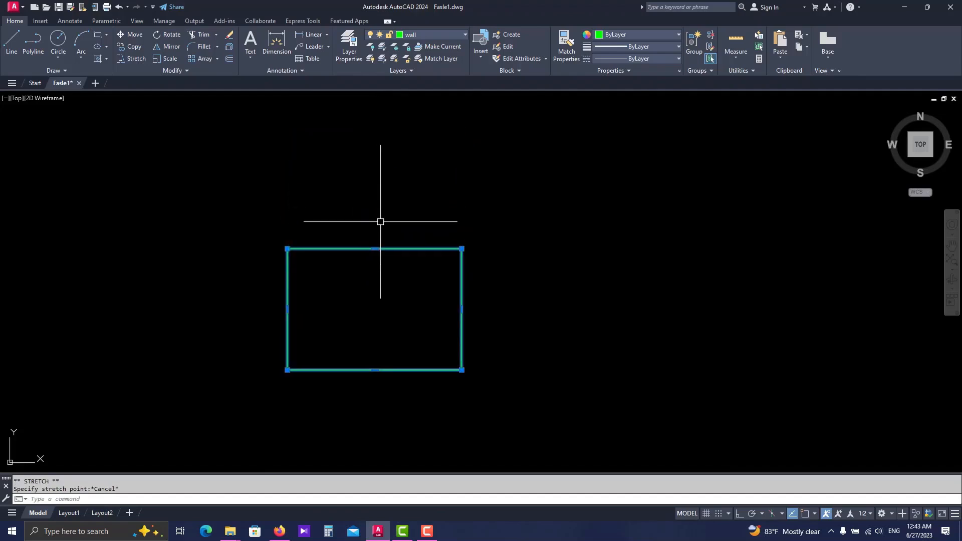
pyautogui.moveTo(374, 248)
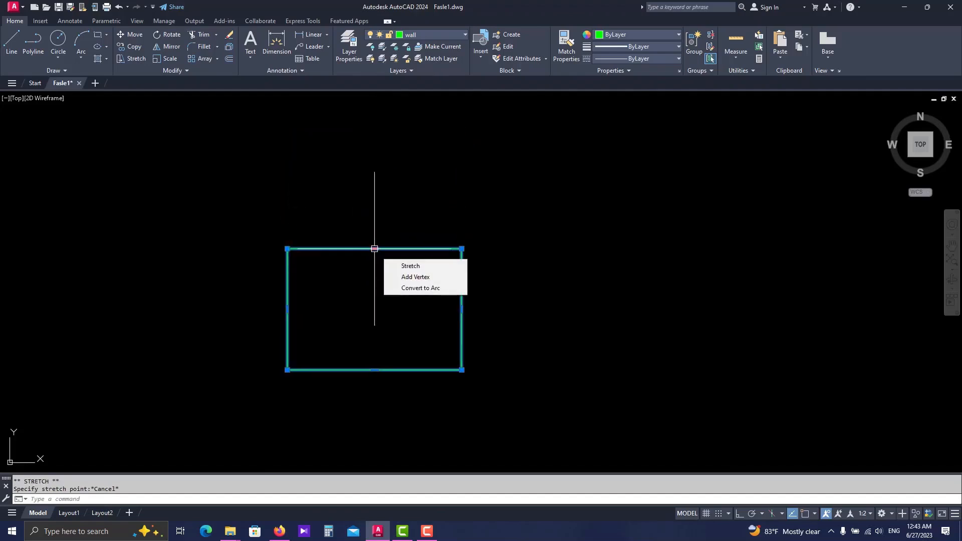
pyautogui.click(414, 277)
pyautogui.click(361, 123)
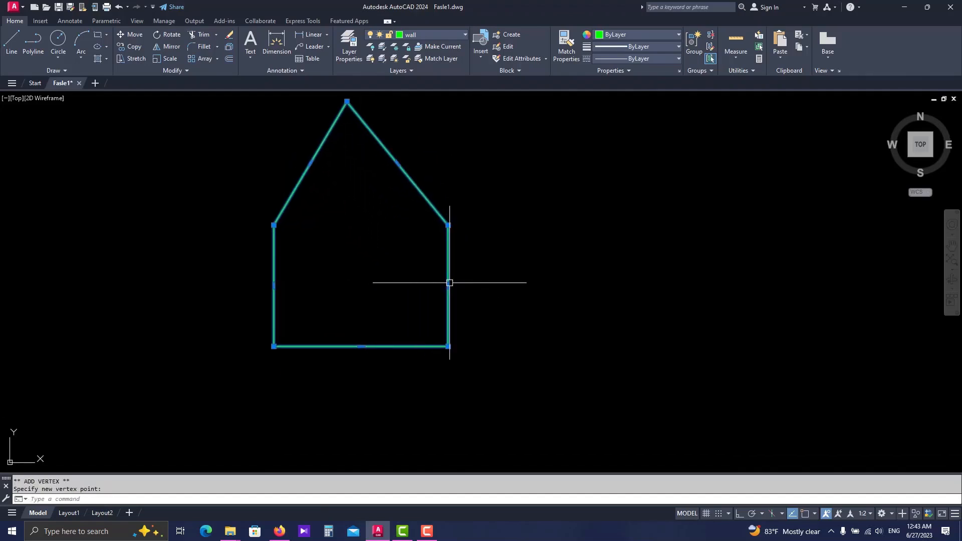
# Step: Convert the polyline's east side to an arc bulging outward
pyautogui.moveTo(448, 285)
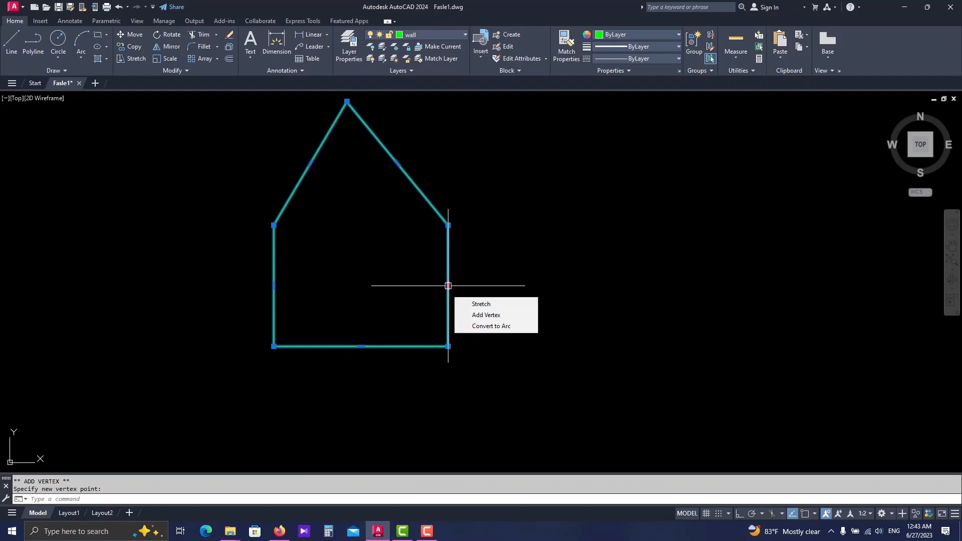
pyautogui.click(496, 326)
pyautogui.click(582, 307)
pyautogui.press('Escape')
pyautogui.scroll(-4, 555, 305)
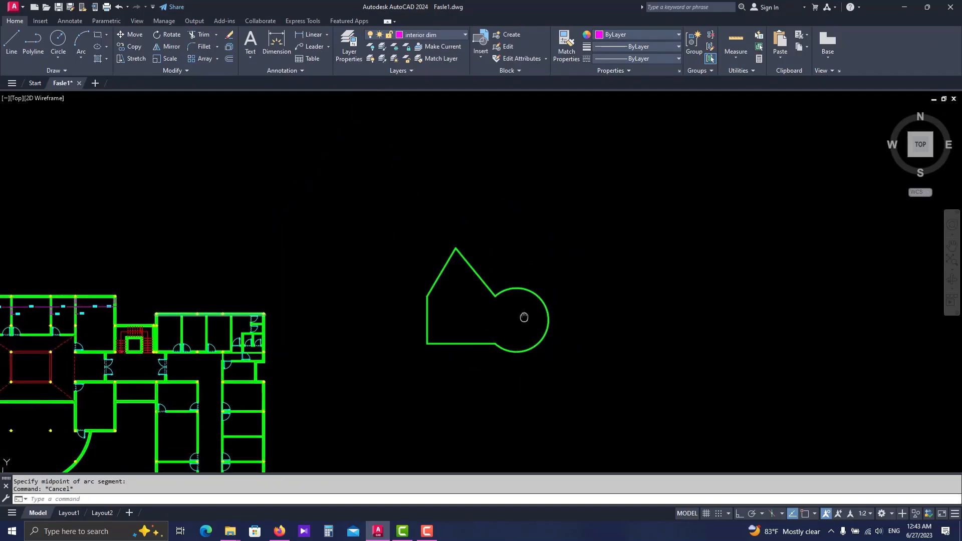
pyautogui.scroll(2, 530, 307)
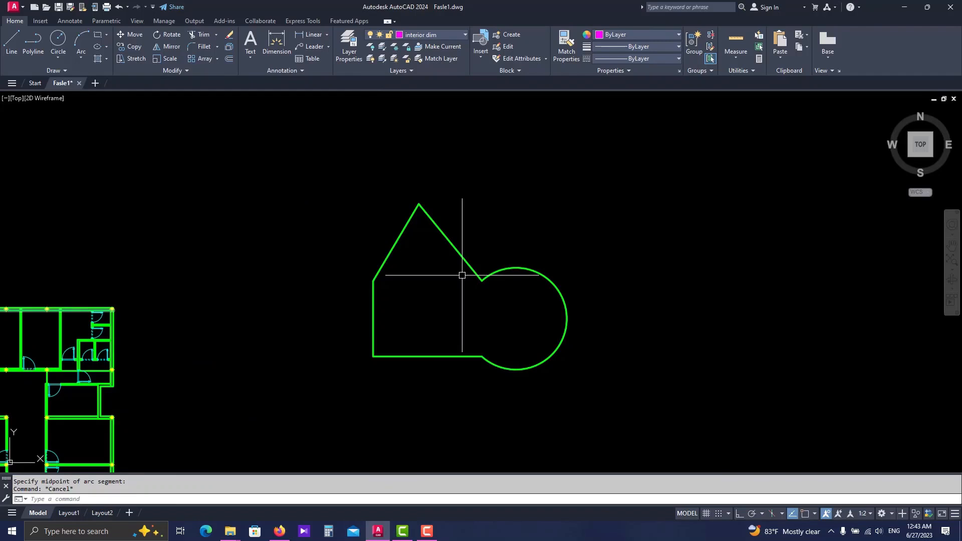
# Step: Start the AD command with its options set to Above line for linear dimensions and Inside arc for arc dimensions
pyautogui.press('Escape')
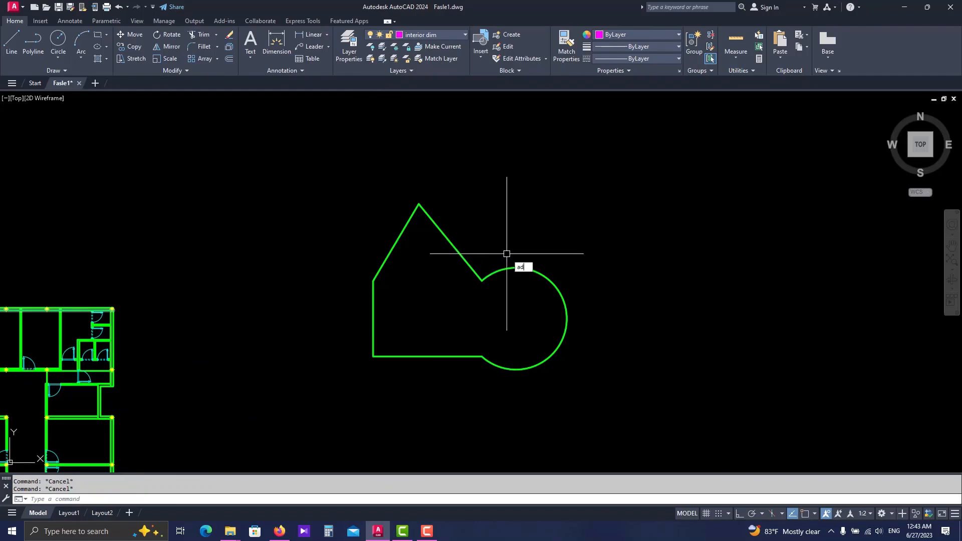
pyautogui.write('ad')
pyautogui.press('Return')
pyautogui.write('o')
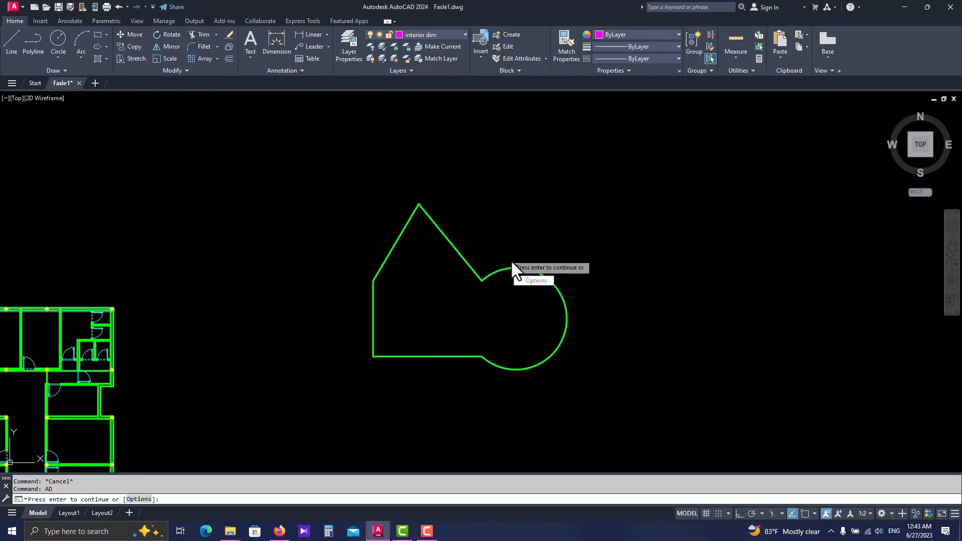
pyautogui.press('Return')
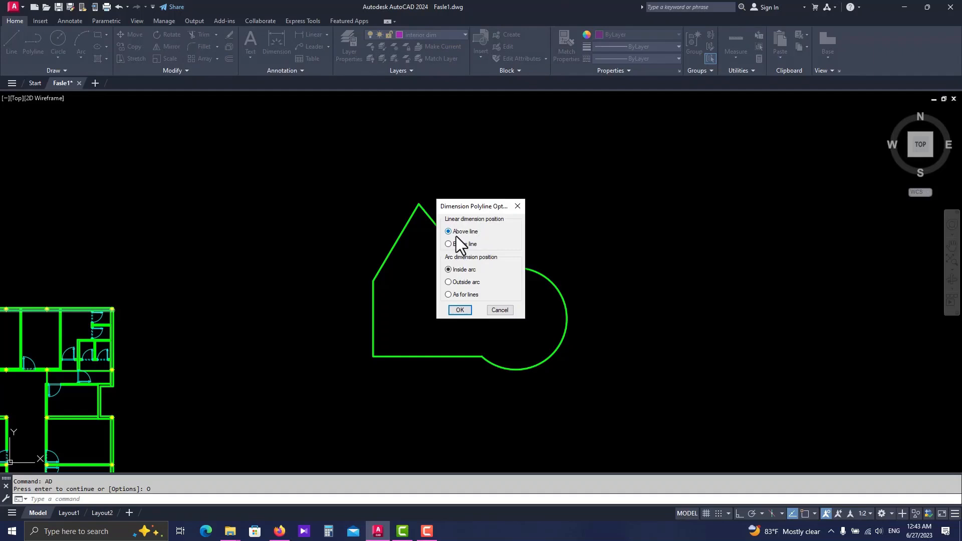
pyautogui.click(463, 309)
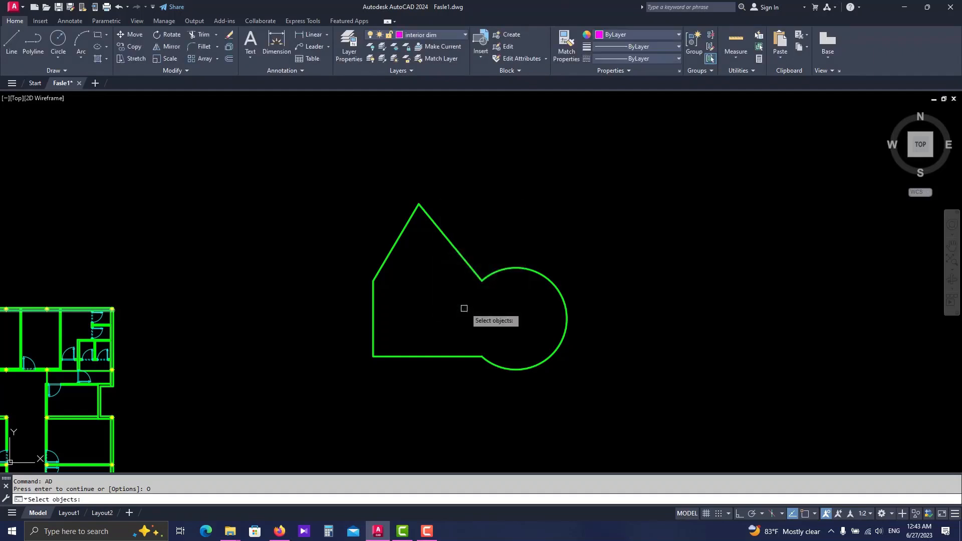
# Step: Dimension every straight side and the arc of the reshaped polyline with AD and check the dimension placement
pyautogui.click(468, 263)
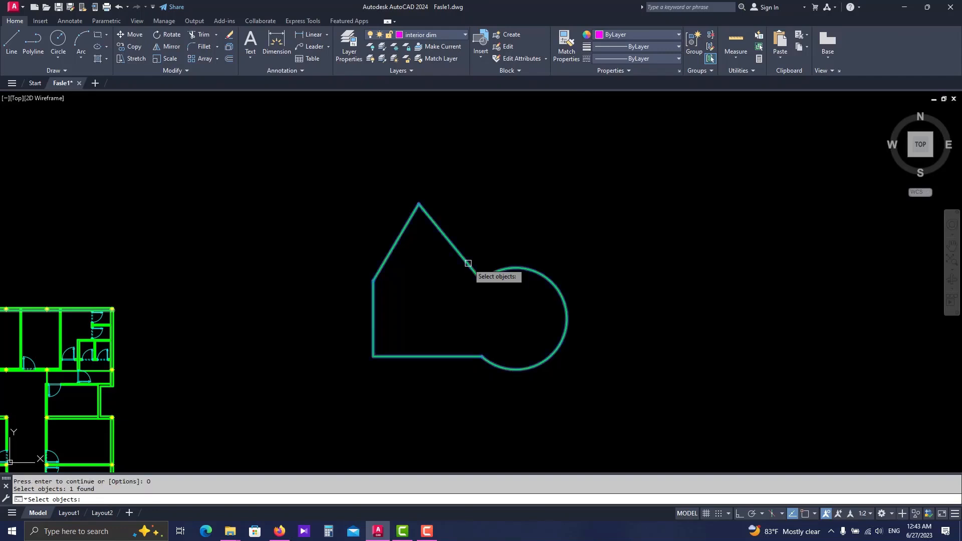
pyautogui.press('Return')
pyautogui.scroll(4, 548, 333)
pyautogui.moveTo(452, 263); pyautogui.dragTo(550, 331, button='middle')
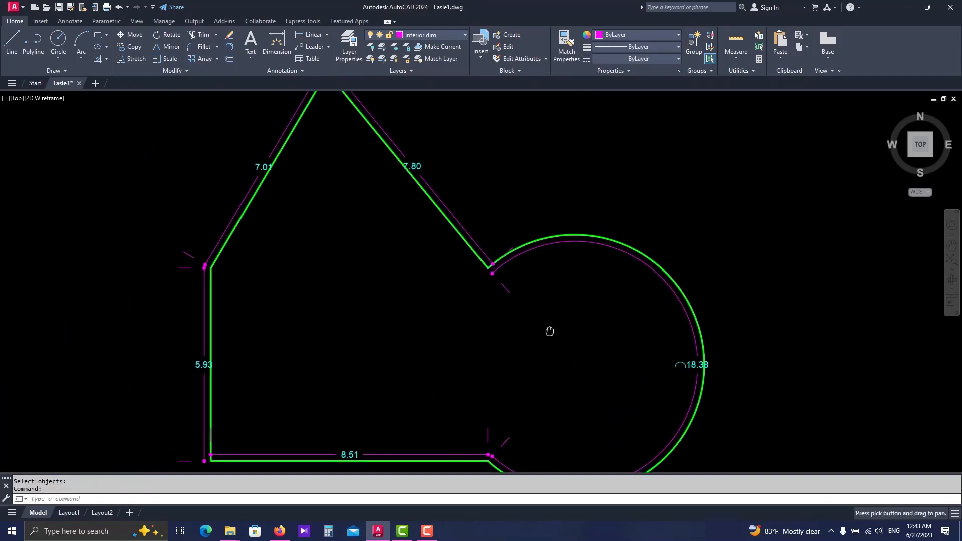
pyautogui.scroll(-2, 271, 301)
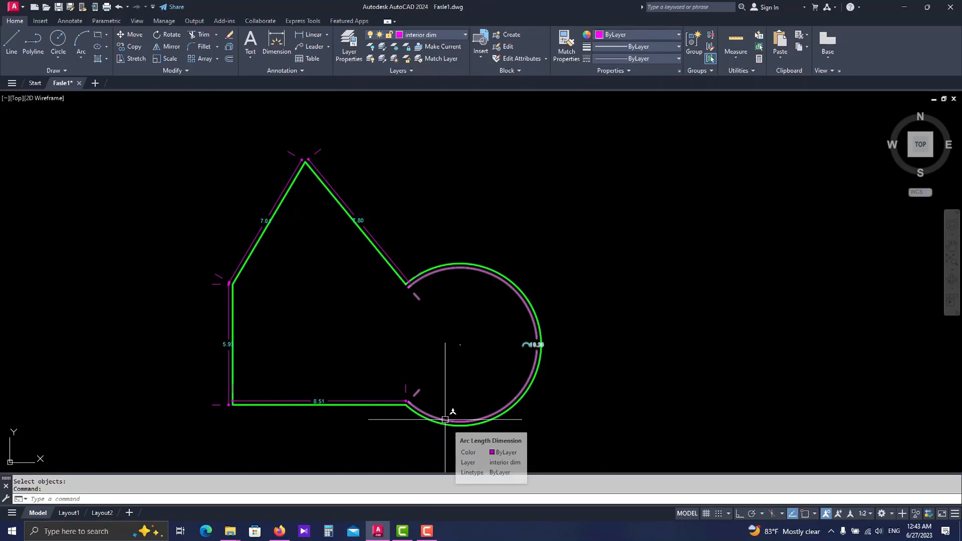
pyautogui.scroll(-1, 477, 329)
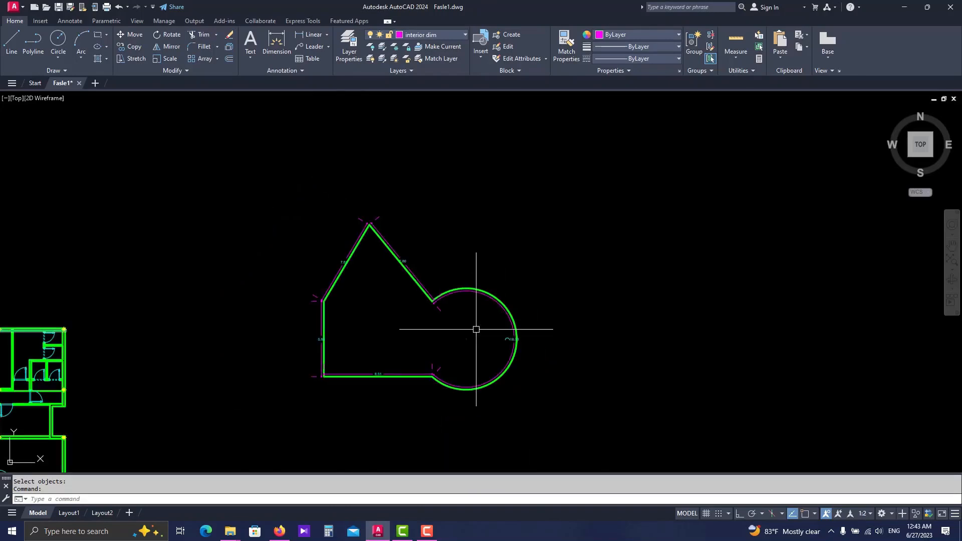
pyautogui.click(427, 531)
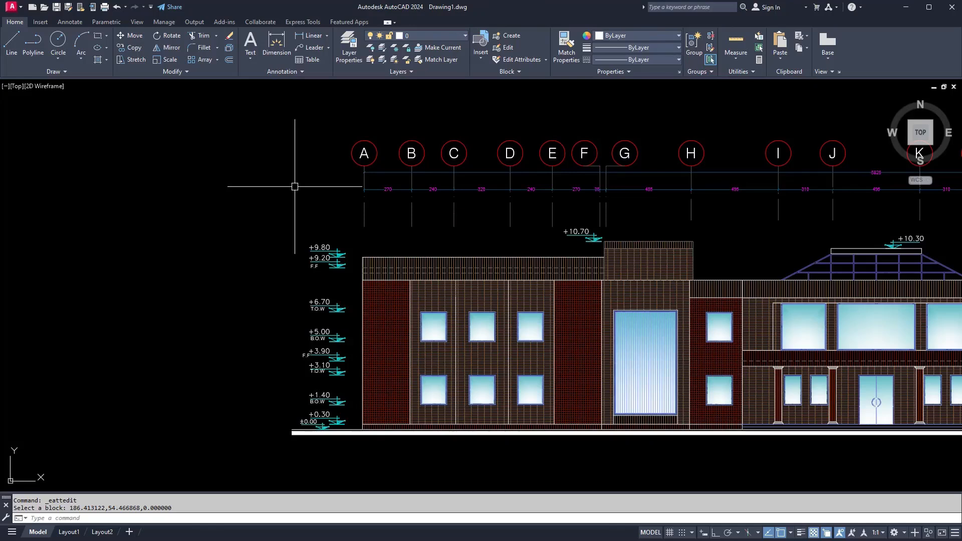
# Step: Examine the elevation level marks beside the building facade, including the +6.70 T.O.W and +5.00 B.O.W marks
pyautogui.scroll(2, 311, 331)
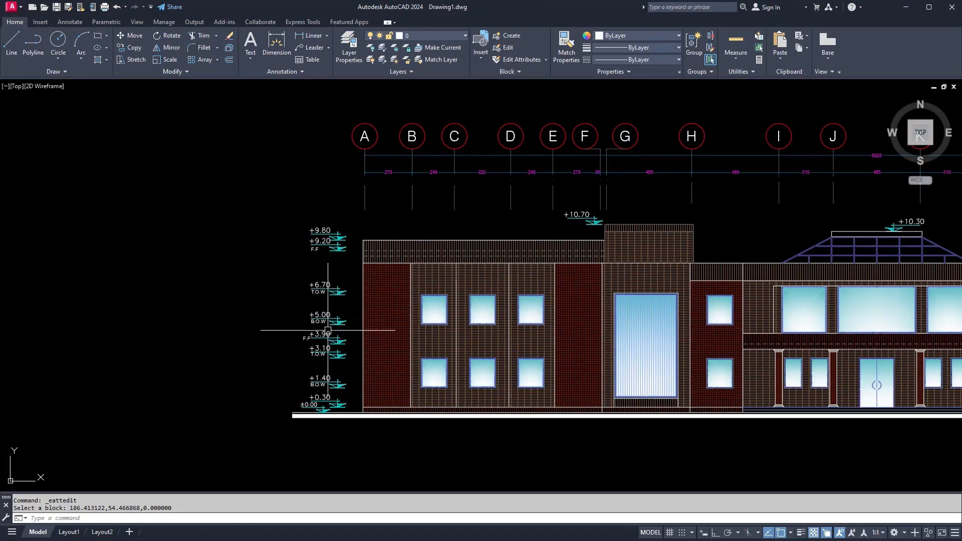
pyautogui.moveTo(516, 329); pyautogui.dragTo(416, 320, button='middle')
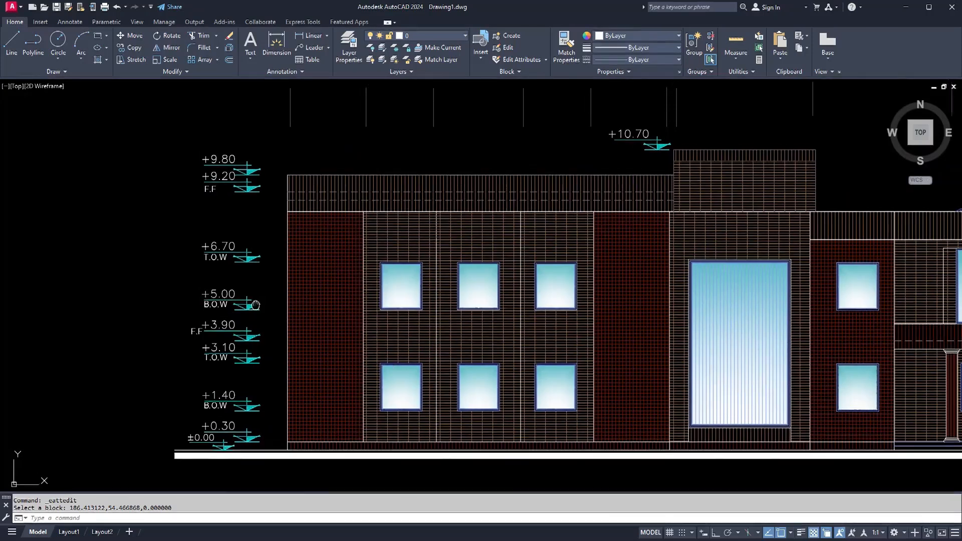
pyautogui.scroll(2, 256, 278)
pyautogui.press('Return')
pyautogui.click(256, 280)
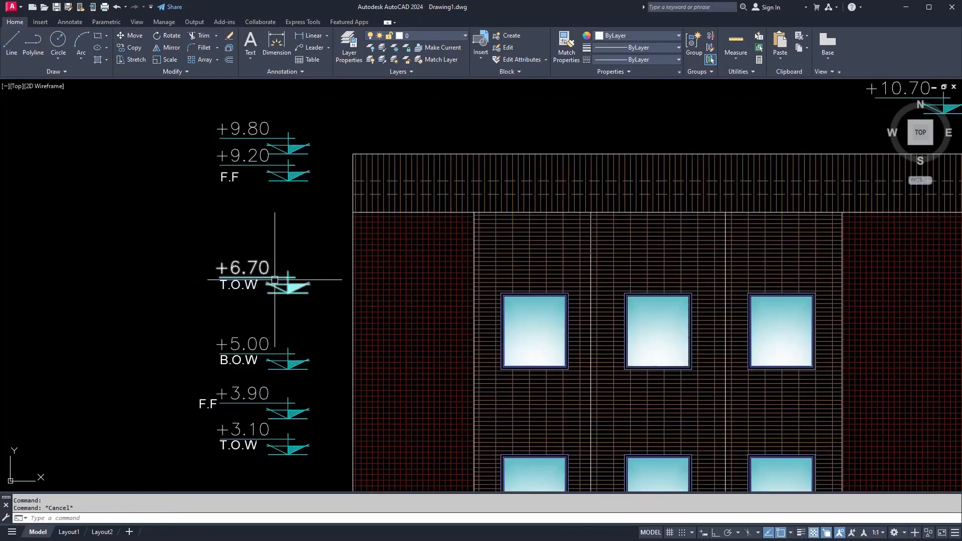
pyautogui.scroll(3, 271, 281)
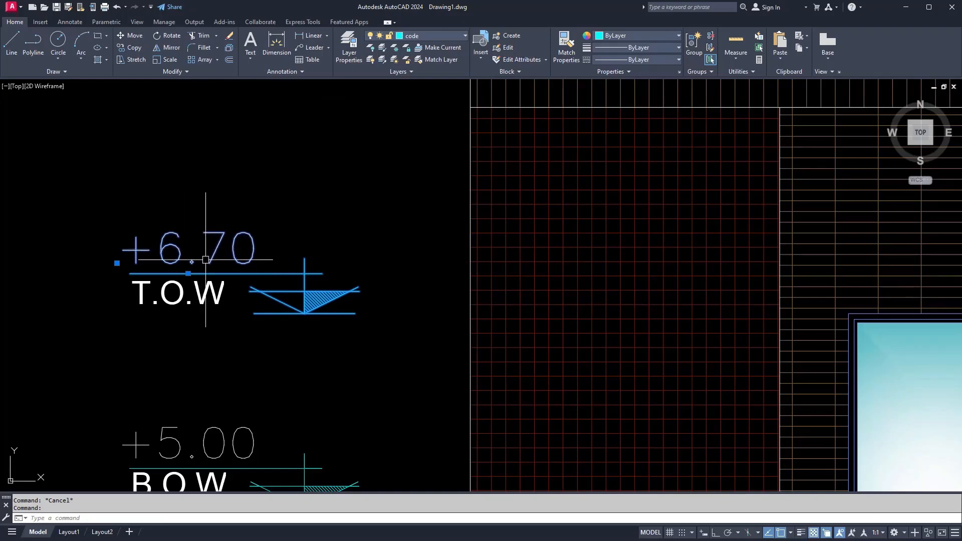
pyautogui.scroll(-4, 275, 243)
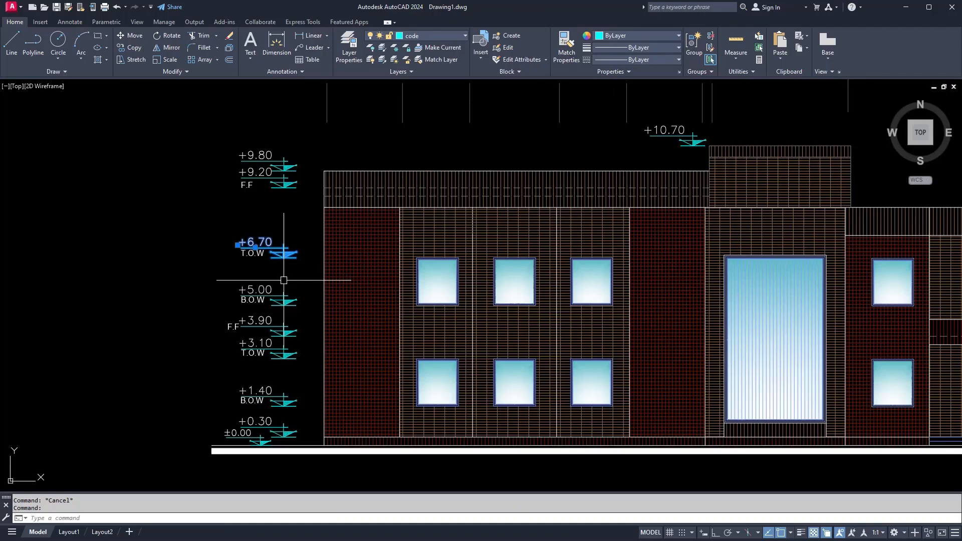
pyautogui.scroll(4, 282, 301)
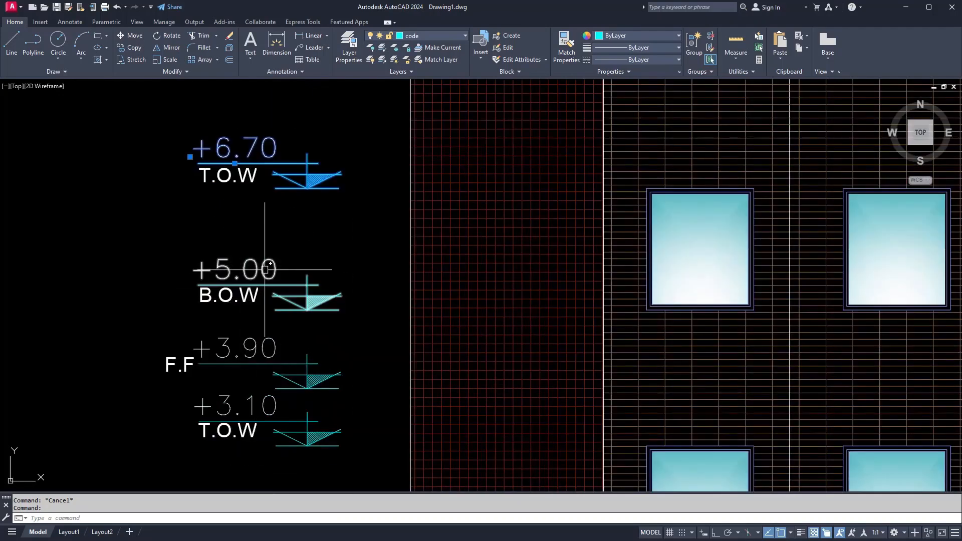
pyautogui.scroll(-4, 306, 301)
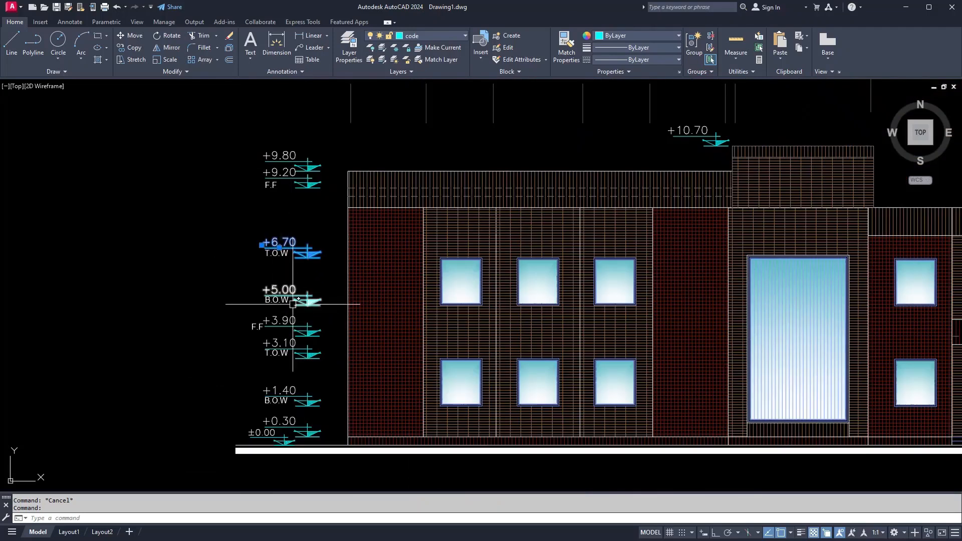
pyautogui.press('Escape')
pyautogui.scroll(5, 293, 304)
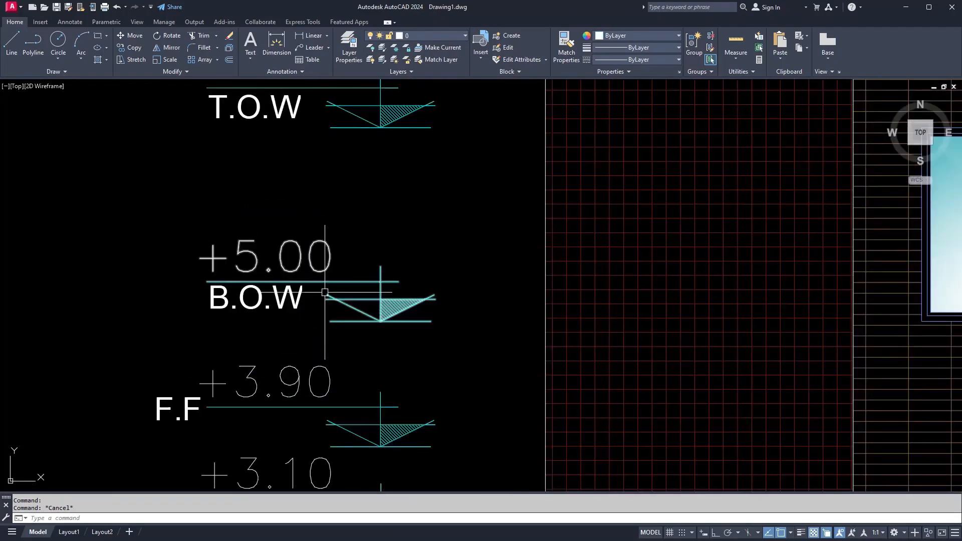
pyautogui.scroll(-4, 400, 284)
pyautogui.scroll(-2, 277, 328)
# Step: Set the point style to a circle with a plus cross using DDPTYPE
pyautogui.moveTo(276, 328); pyautogui.dragTo(632, 266, button='middle')
pyautogui.scroll(-7, 632, 266)
pyautogui.moveTo(389, 305); pyautogui.dragTo(524, 282, button='middle')
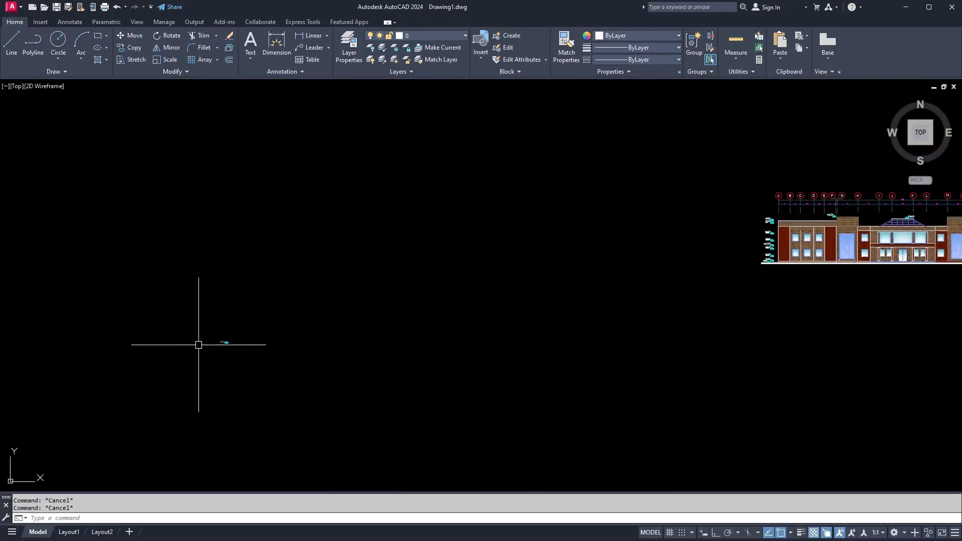
pyautogui.scroll(6, 214, 342)
pyautogui.moveTo(455, 339); pyautogui.dragTo(425, 345, button='middle')
pyautogui.scroll(2, 427, 345)
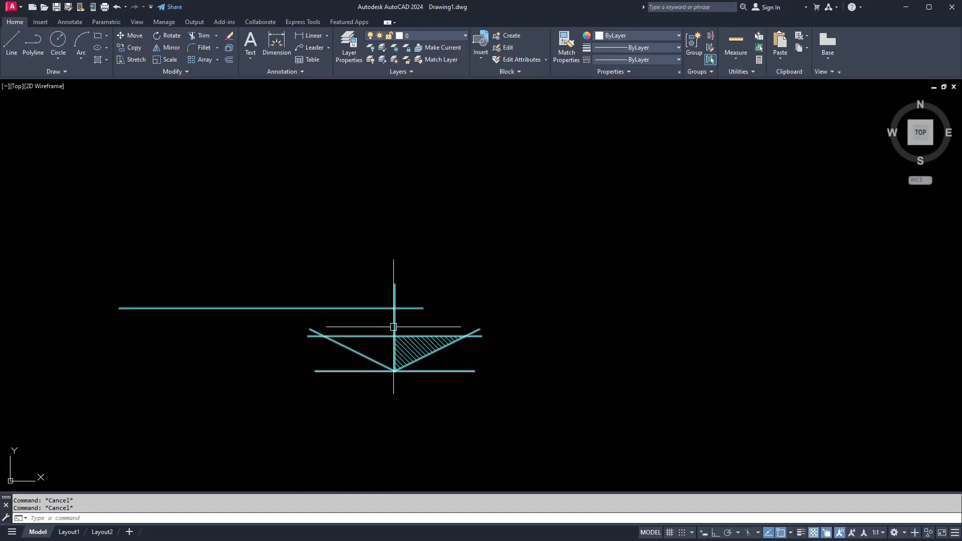
pyautogui.write('p')
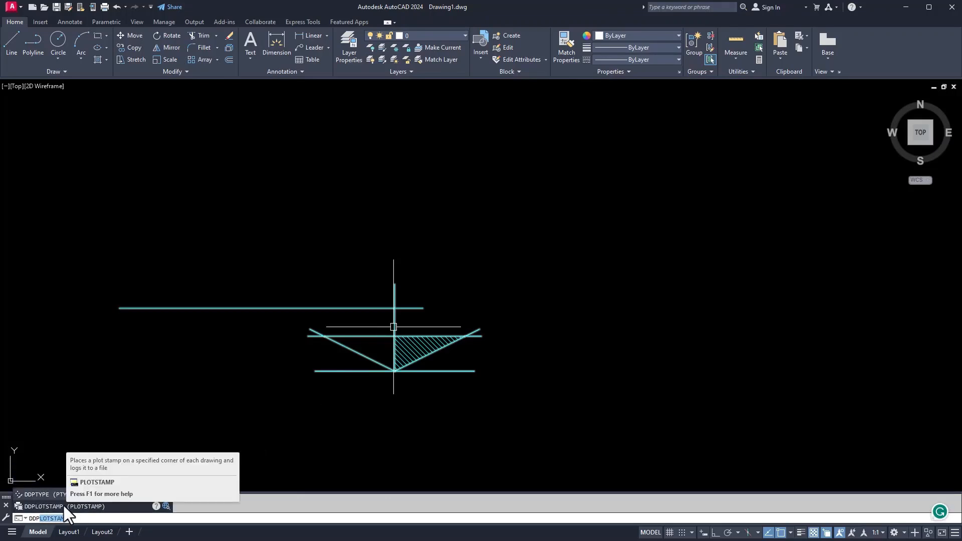
pyautogui.click(54, 493)
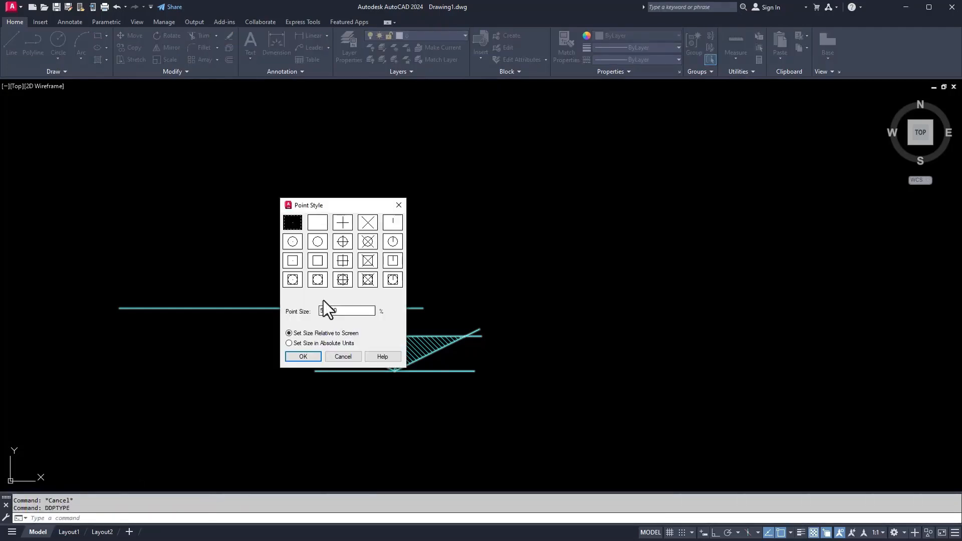
pyautogui.click(343, 243)
pyautogui.click(302, 356)
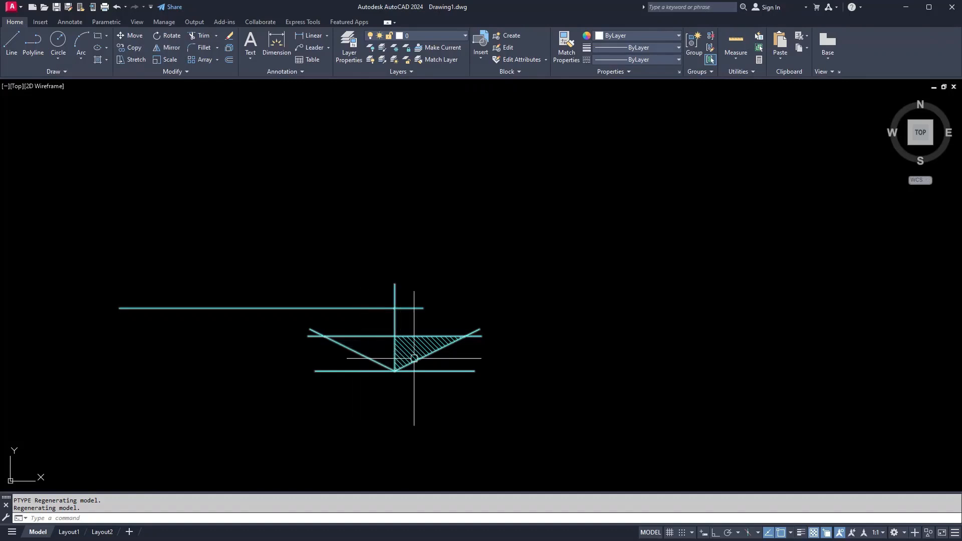
# Step: Place a point at the lower tip of the separate level symbol's triangle, where it meets the base line
pyautogui.press('Escape')
pyautogui.write('p')
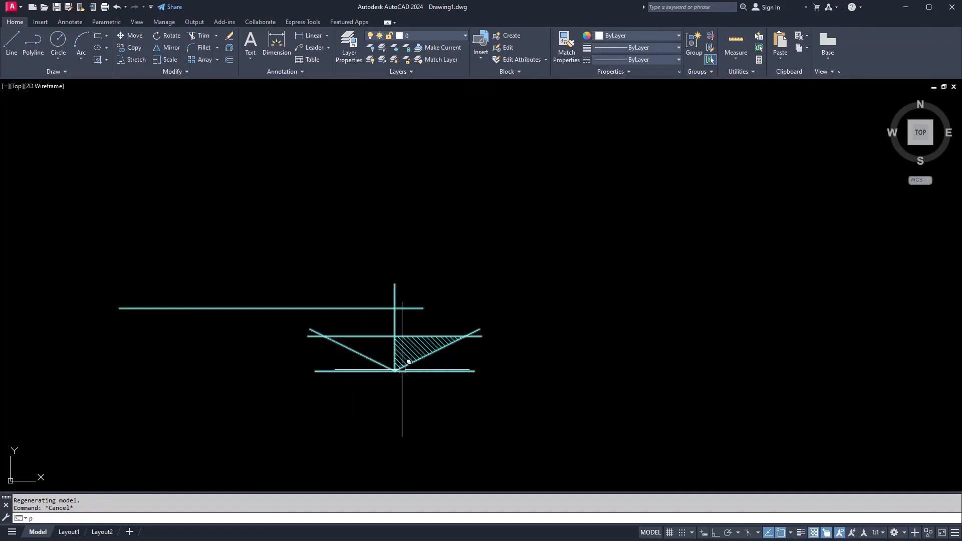
pyautogui.write('o')
pyautogui.press('Return')
pyautogui.scroll(2, 407, 366)
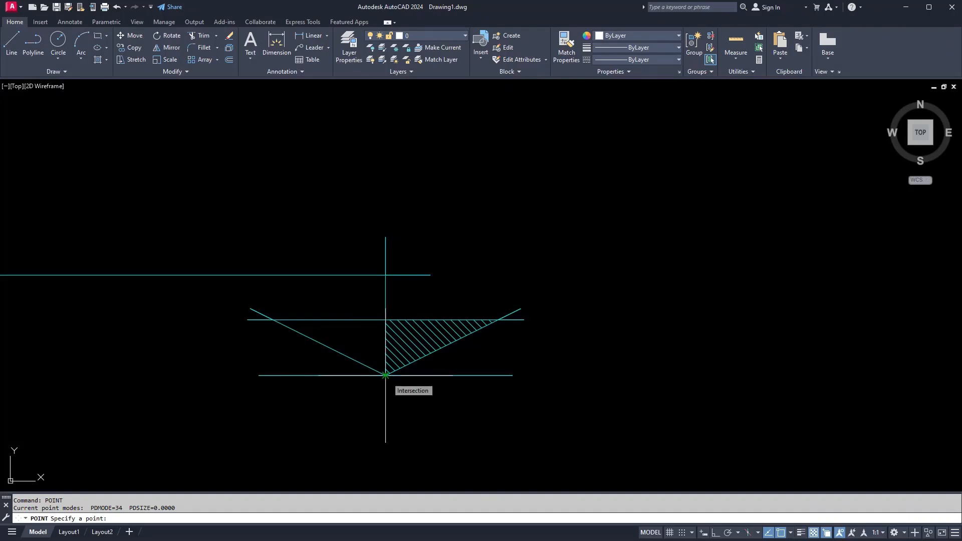
pyautogui.click(386, 375)
pyautogui.scroll(3, 388, 382)
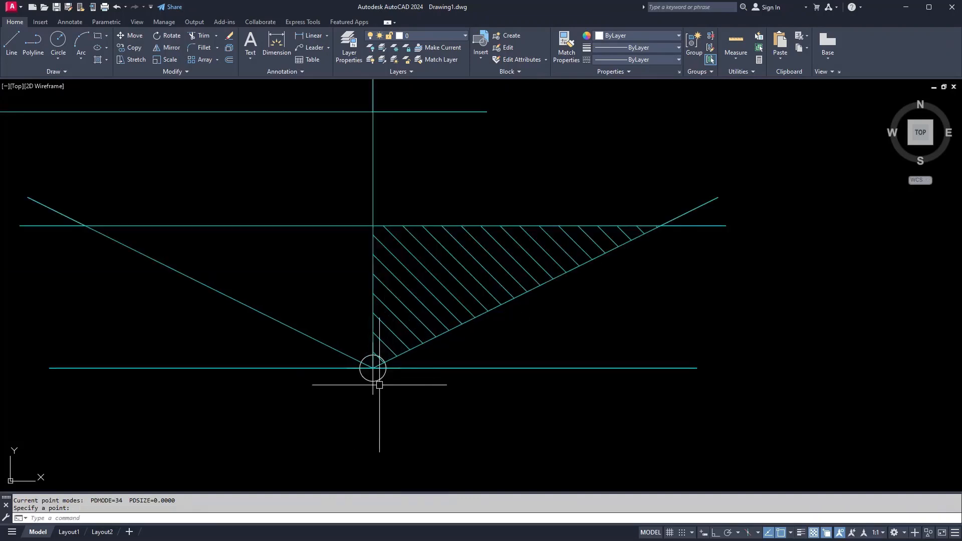
pyautogui.scroll(-2, 373, 371)
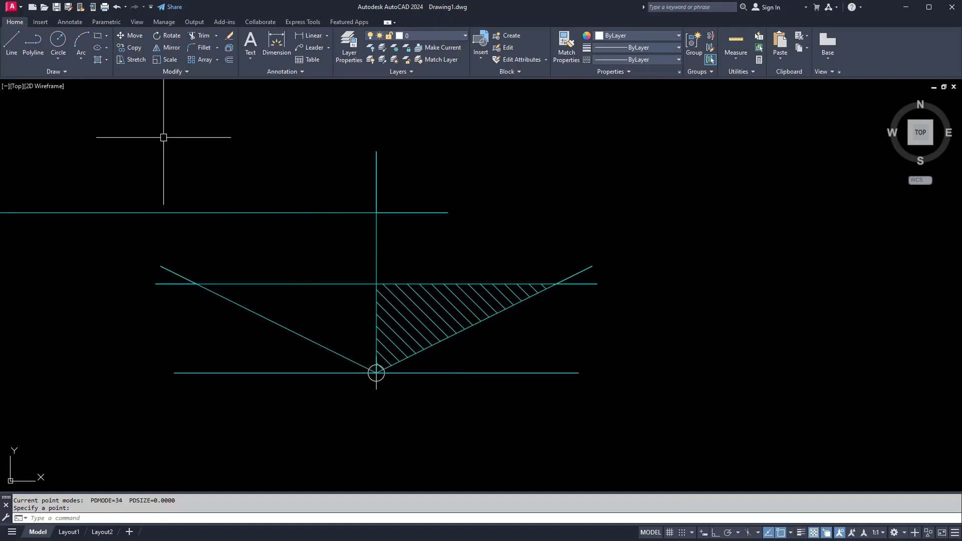
# Step: Start a new Object field and choose the point at the level symbol's tip as its source object
pyautogui.click(43, 22)
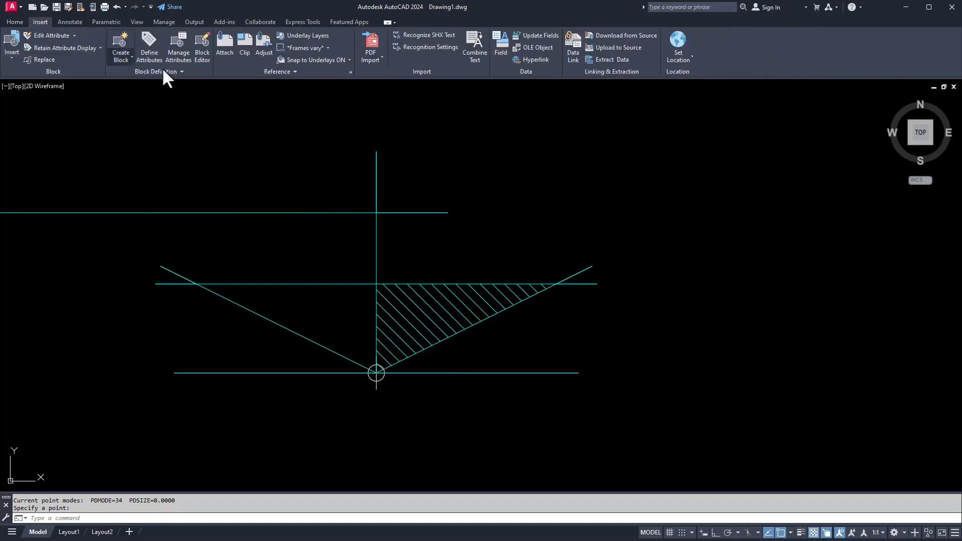
pyautogui.click(498, 56)
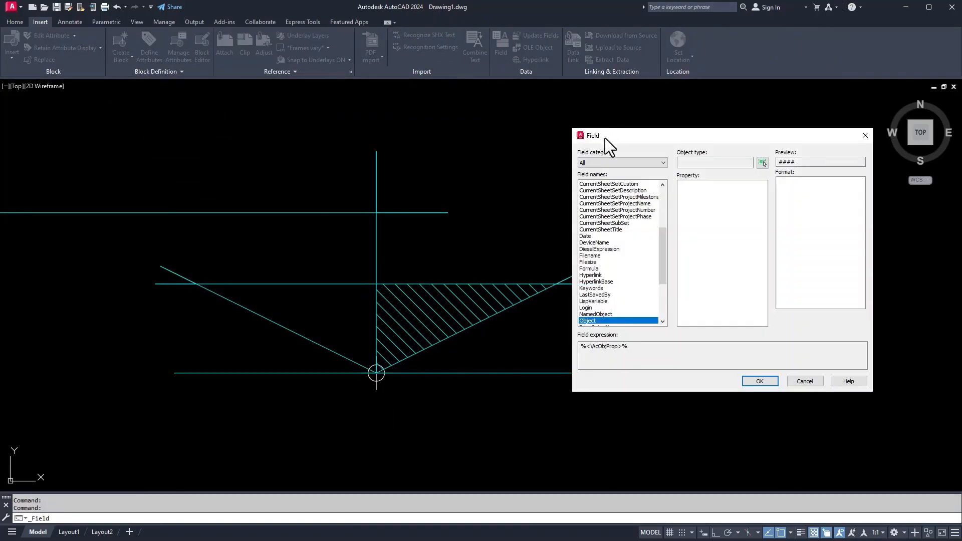
pyautogui.scroll(-2, 599, 242)
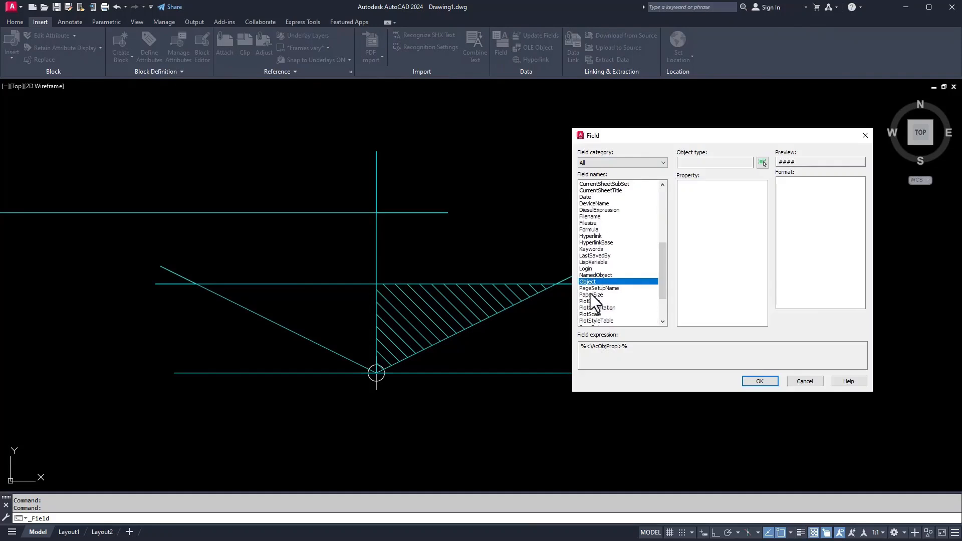
pyautogui.click(763, 163)
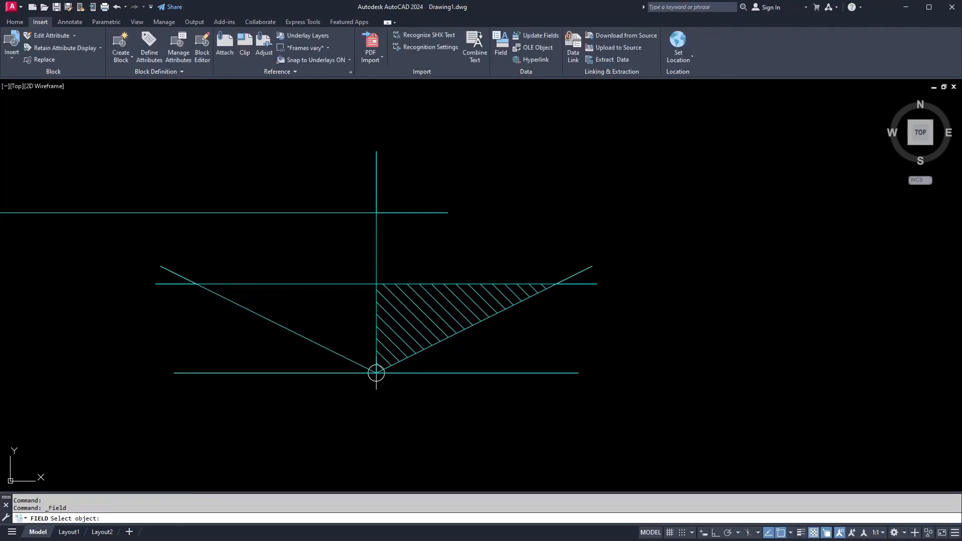
pyautogui.scroll(2, 381, 383)
pyautogui.click(373, 366)
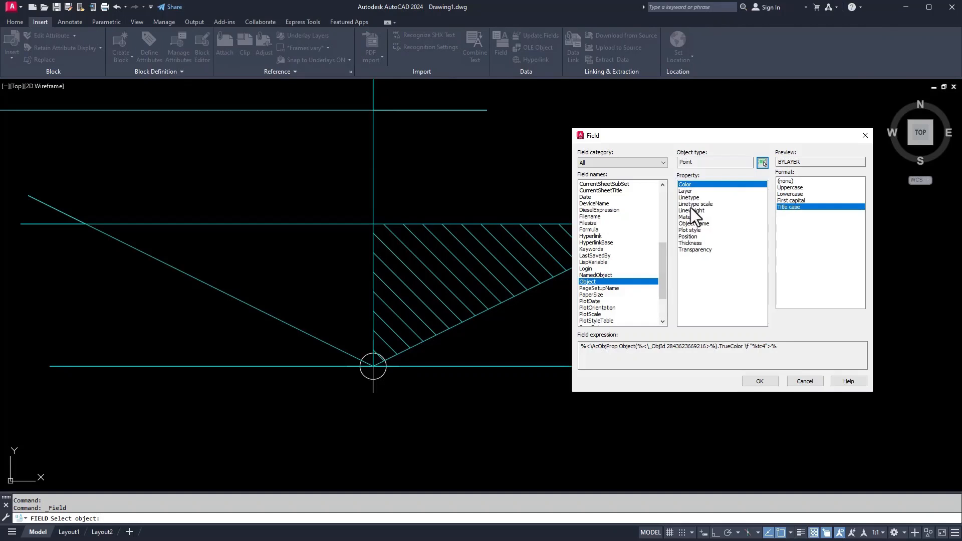
# Step: Set the field to the point's Position in Decimal format with 0.00 precision, using only the Y coordinate
pyautogui.click(688, 237)
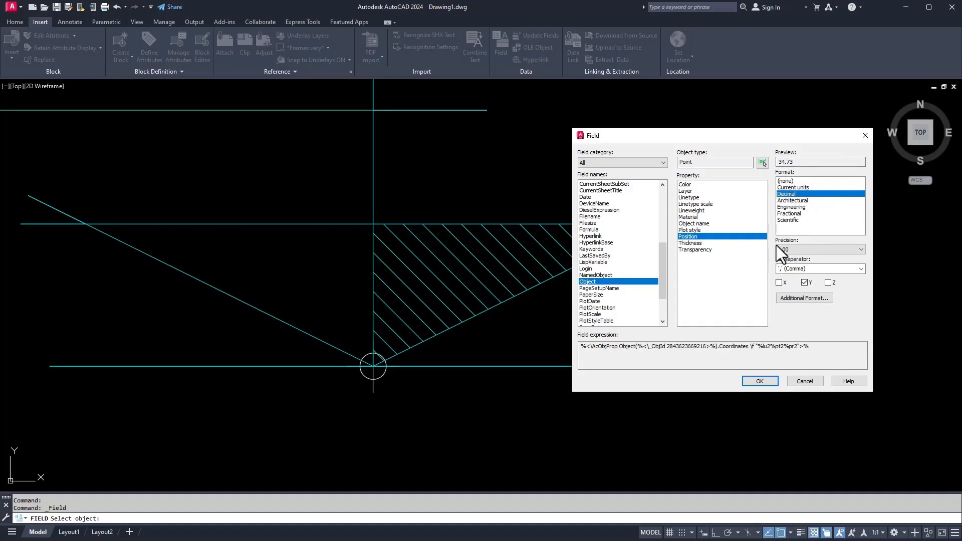
pyautogui.click(798, 249)
pyautogui.click(790, 277)
pyautogui.click(795, 283)
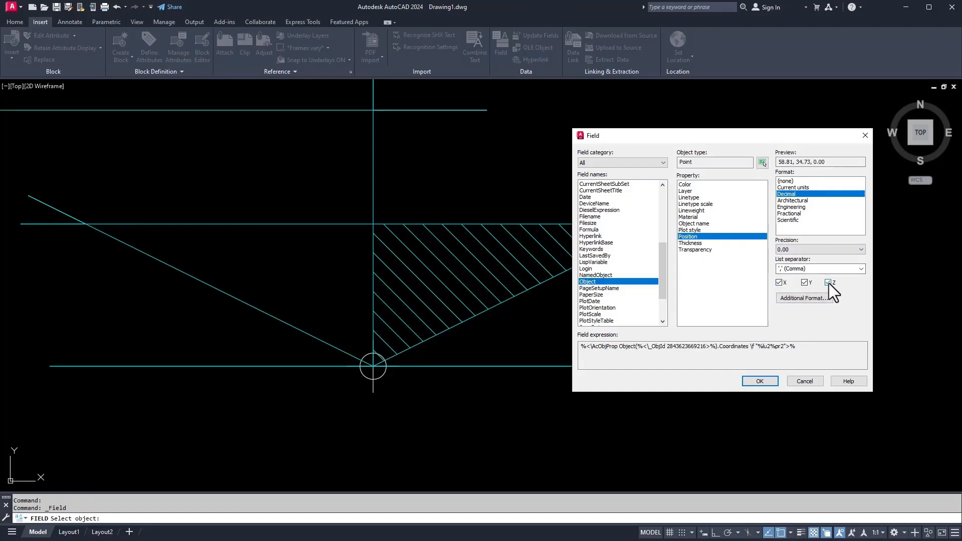
pyautogui.click(780, 283)
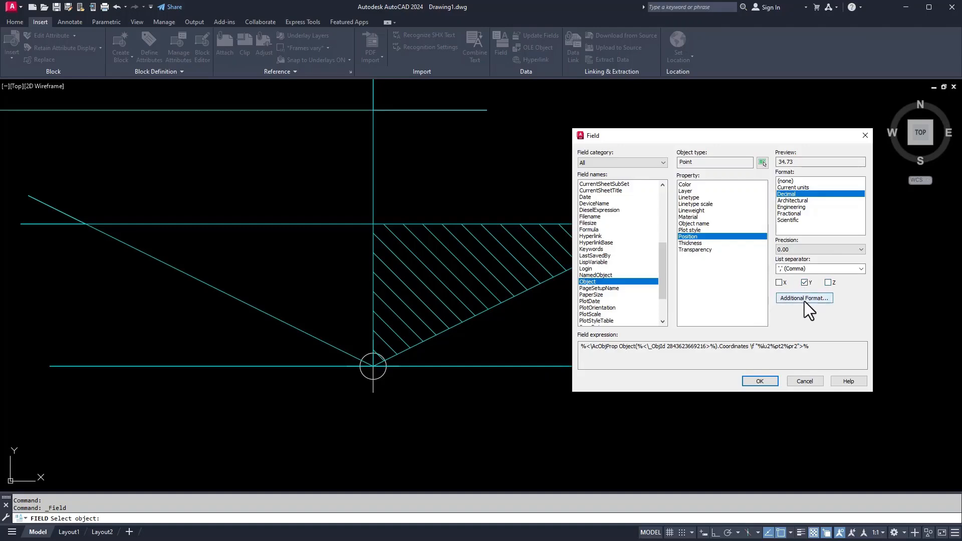
# Step: Give the field the prefix + and suffix m, and place its text just above the level symbol's upper line
pyautogui.click(807, 299)
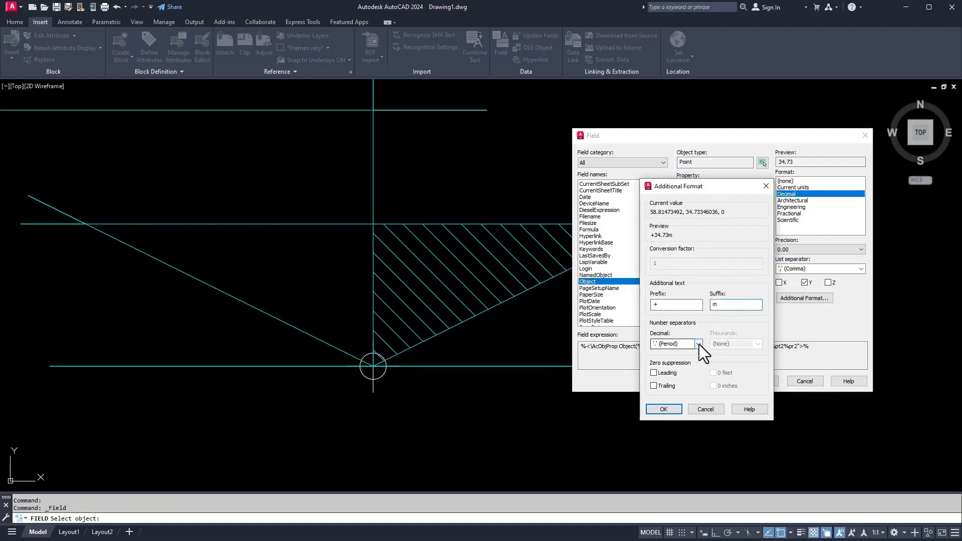
pyautogui.click(675, 410)
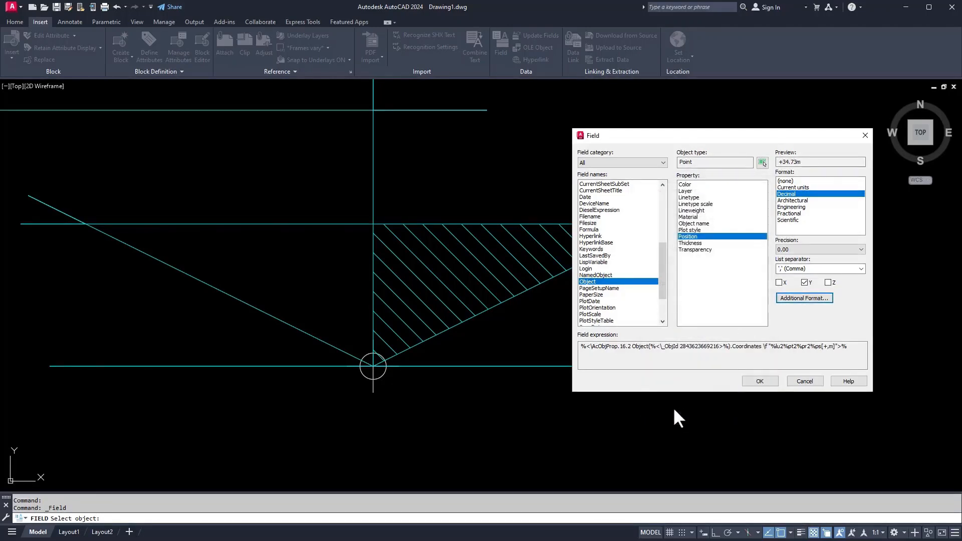
pyautogui.click(760, 382)
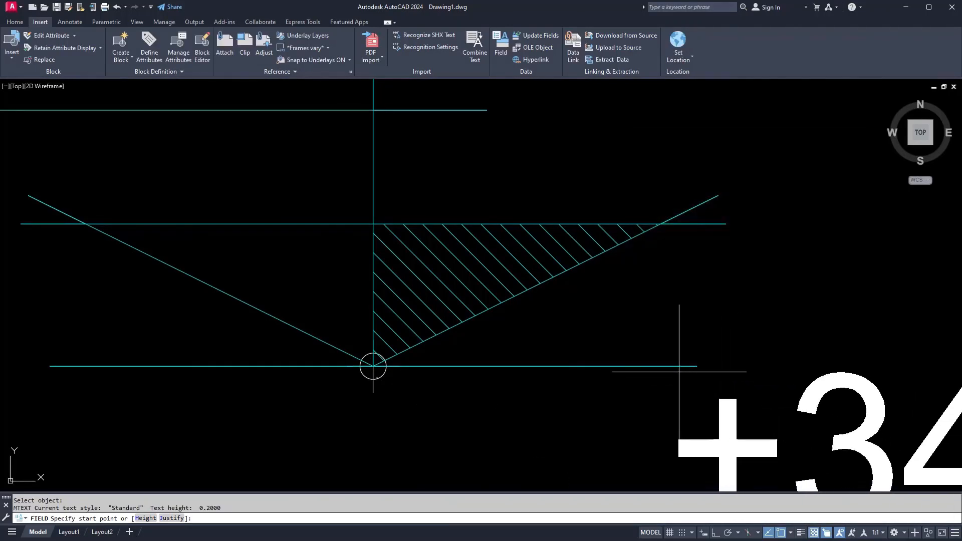
pyautogui.scroll(-4, 686, 343)
pyautogui.scroll(2, 537, 276)
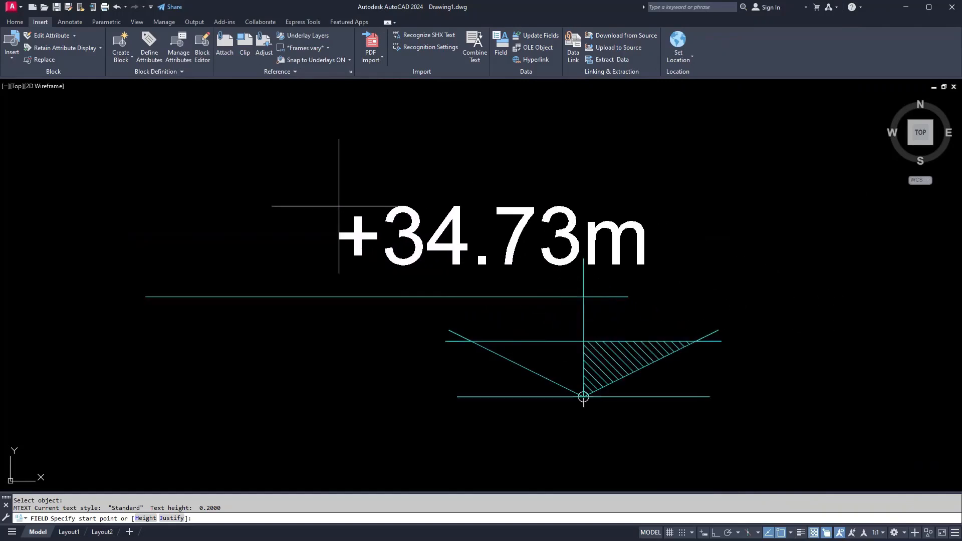
pyautogui.click(214, 208)
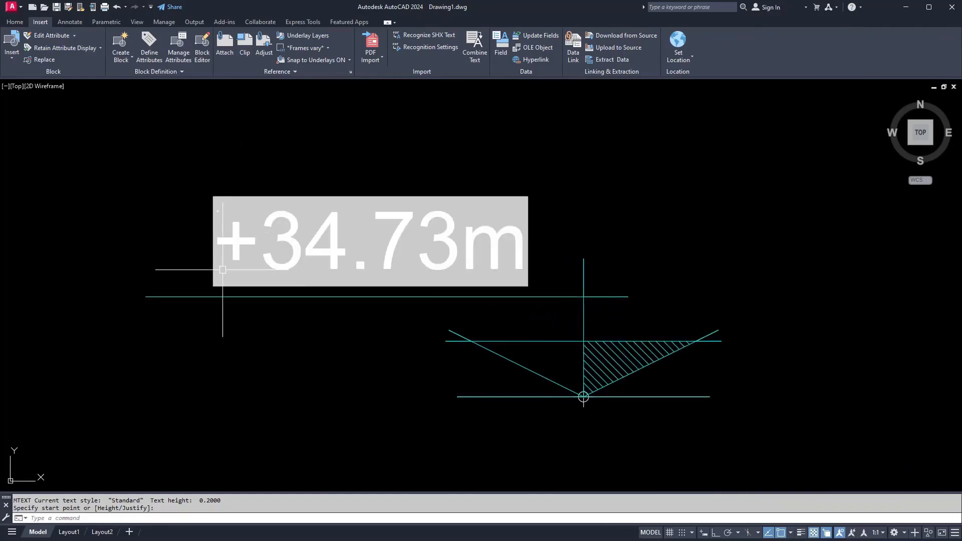
pyautogui.press('Escape')
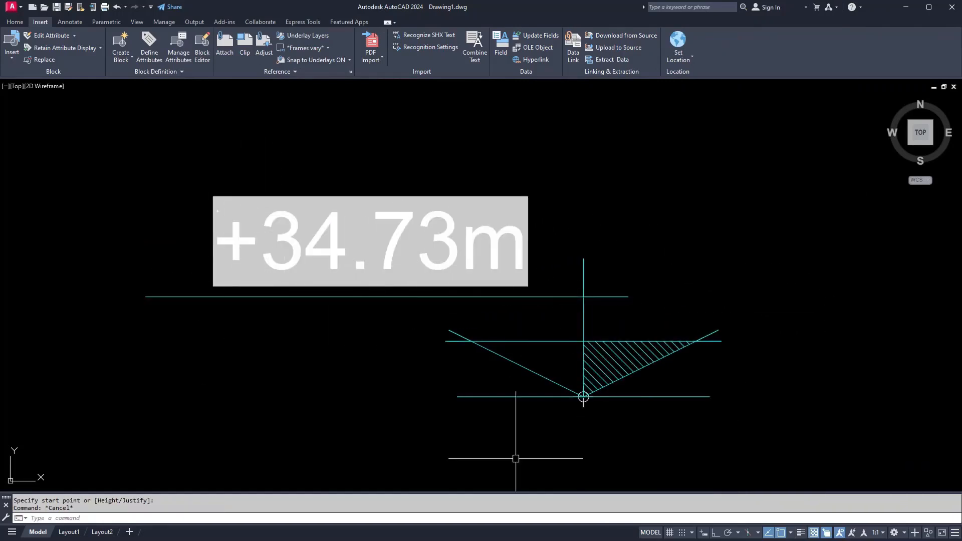
# Step: Move the level symbol with its point and field text from the triangle's tip to the coordinates 0,0
pyautogui.scroll(-2, 388, 260)
pyautogui.click(694, 197)
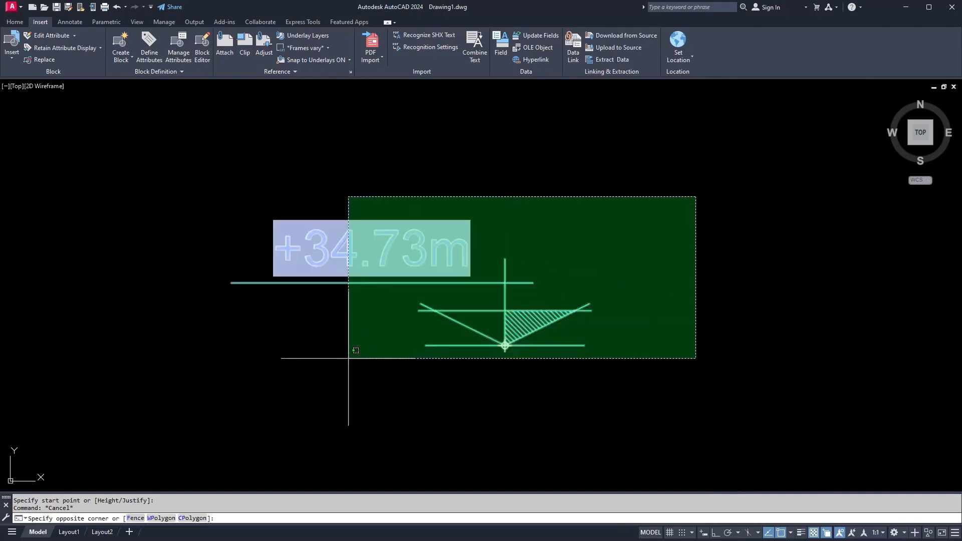
pyautogui.click(195, 469)
pyautogui.scroll(2, 505, 378)
pyautogui.write('m')
pyautogui.press('Return')
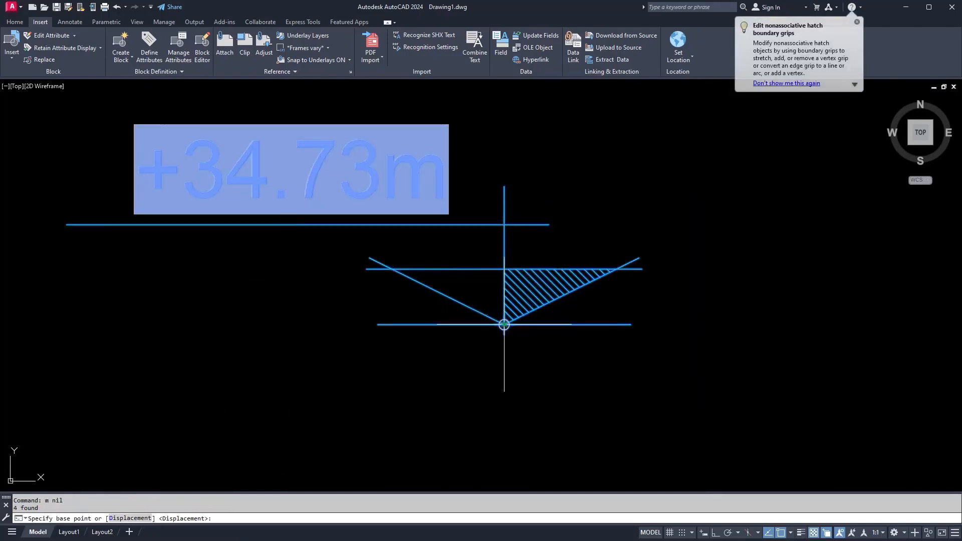
pyautogui.click(504, 326)
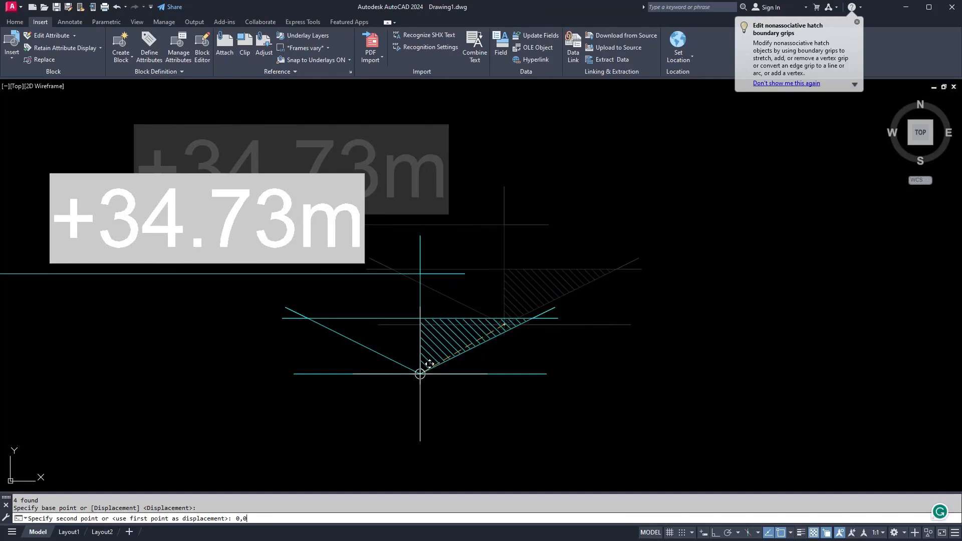
pyautogui.write('0,0')
pyautogui.press('Return')
# Step: Regenerate the drawing and check the level symbol's field text at the origin
pyautogui.write('z')
pyautogui.press('Return')
pyautogui.write('e')
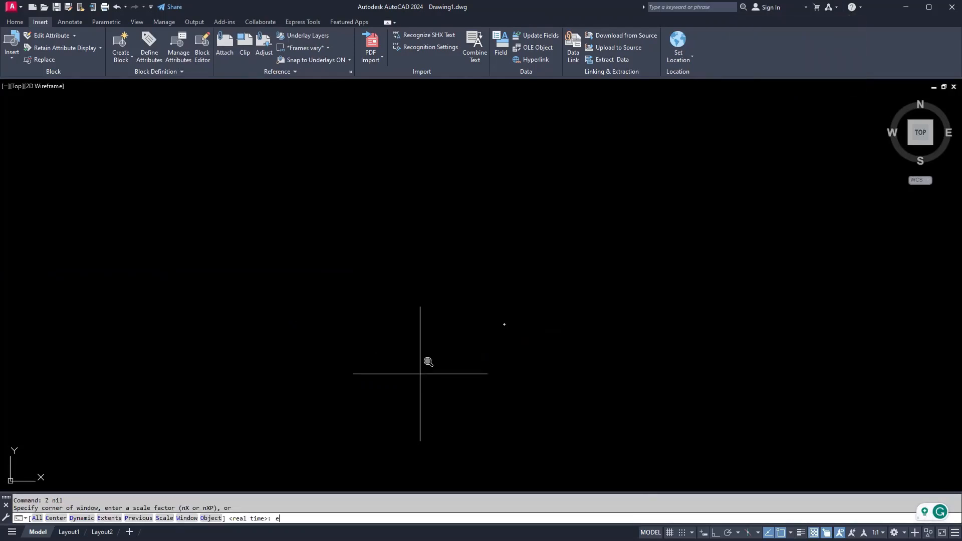
pyautogui.press('Return')
pyautogui.scroll(10, 84, 397)
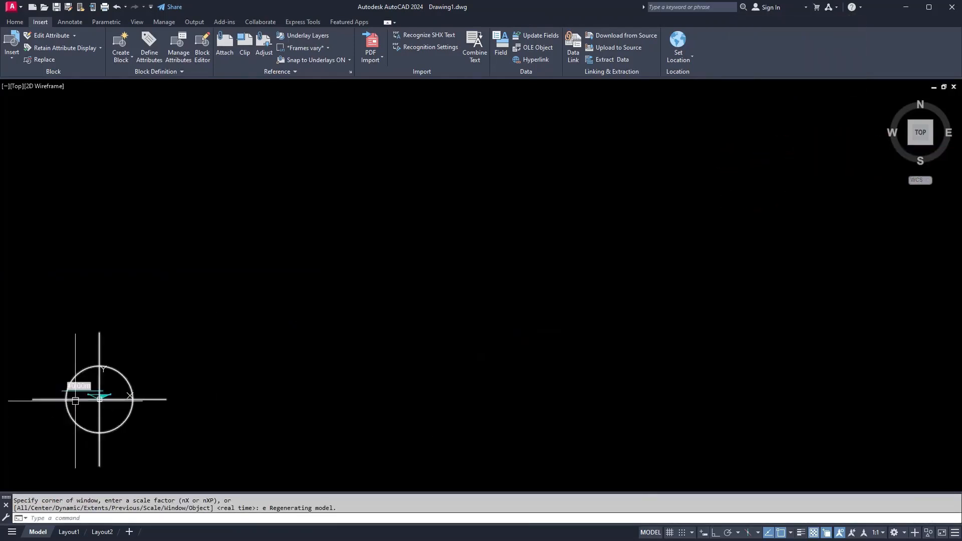
pyautogui.click(197, 297)
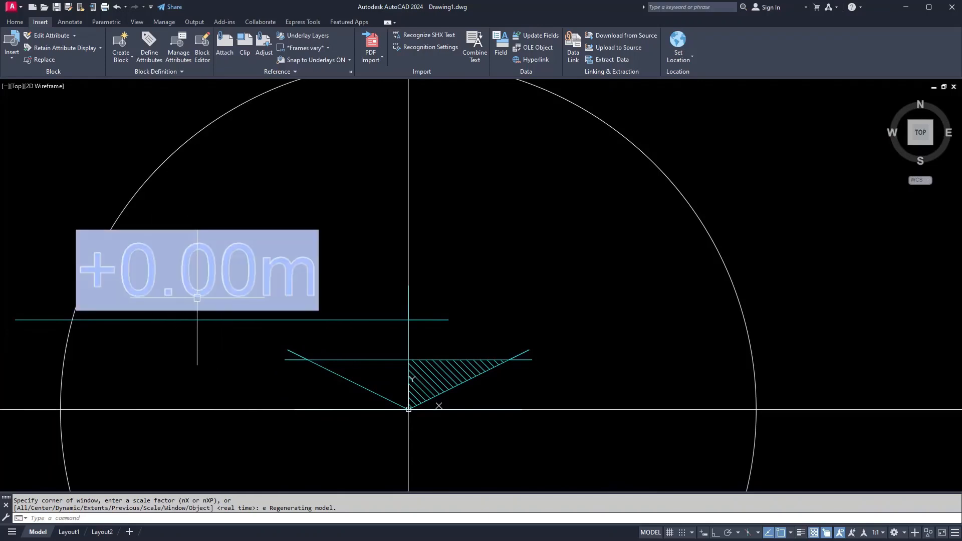
pyautogui.scroll(-10, 197, 298)
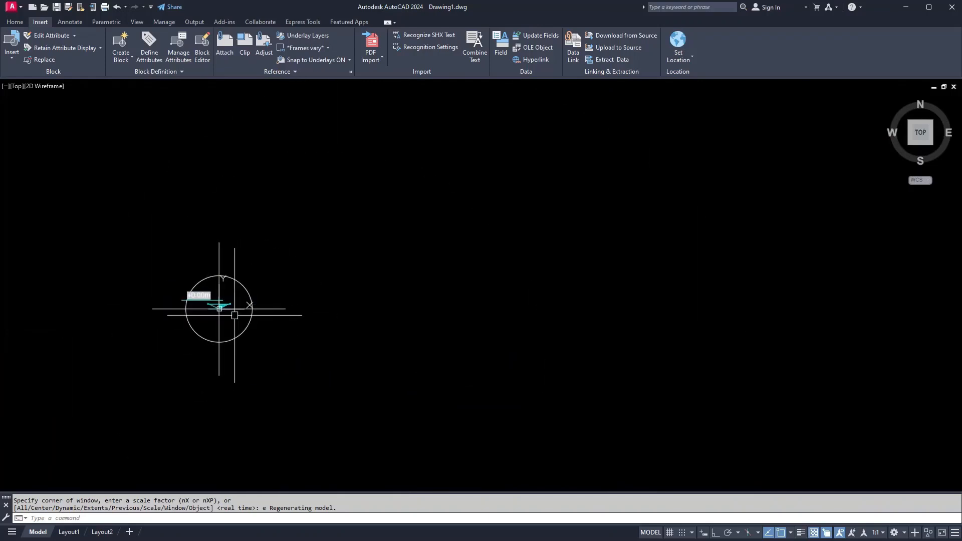
pyautogui.scroll(6, 233, 314)
pyautogui.scroll(4, 232, 314)
pyautogui.write('r')
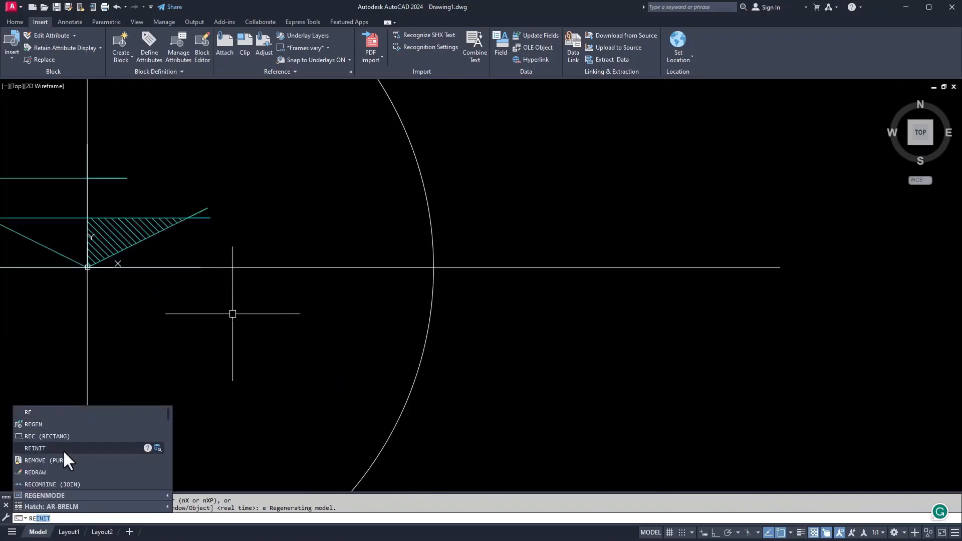
pyautogui.click(62, 427)
pyautogui.scroll(-2, 214, 311)
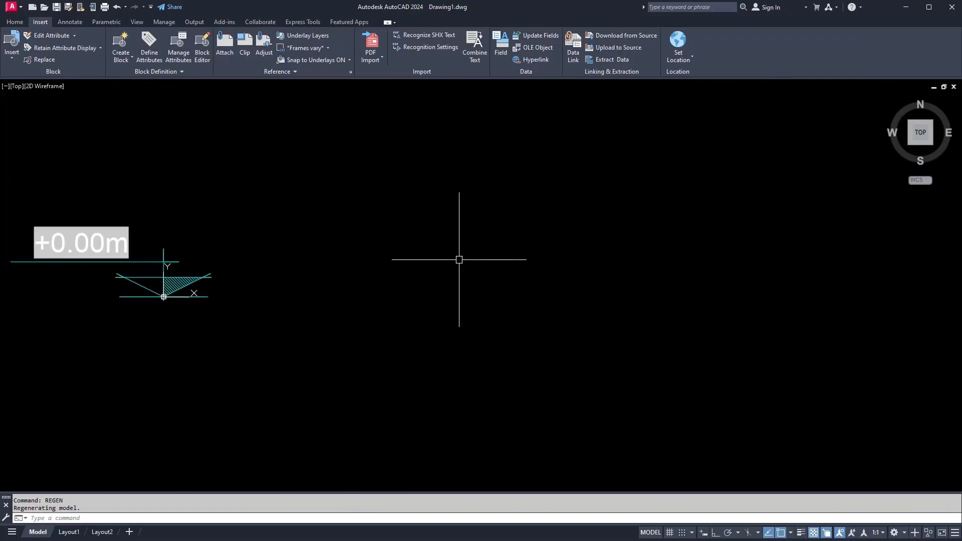
# Step: Move the level symbol with its point and field text from the origin to the empty area below the elevation's right end
pyautogui.scroll(-3, 460, 260)
pyautogui.moveTo(576, 264)
pyautogui.mouseDown(button='middle')
pyautogui.moveTo(421, 335)
pyautogui.moveTo(407, 356)
pyautogui.moveTo(286, 348)
pyautogui.mouseUp(button='middle')
pyautogui.scroll(-3, 600, 251)
pyautogui.scroll(-3, 526, 286)
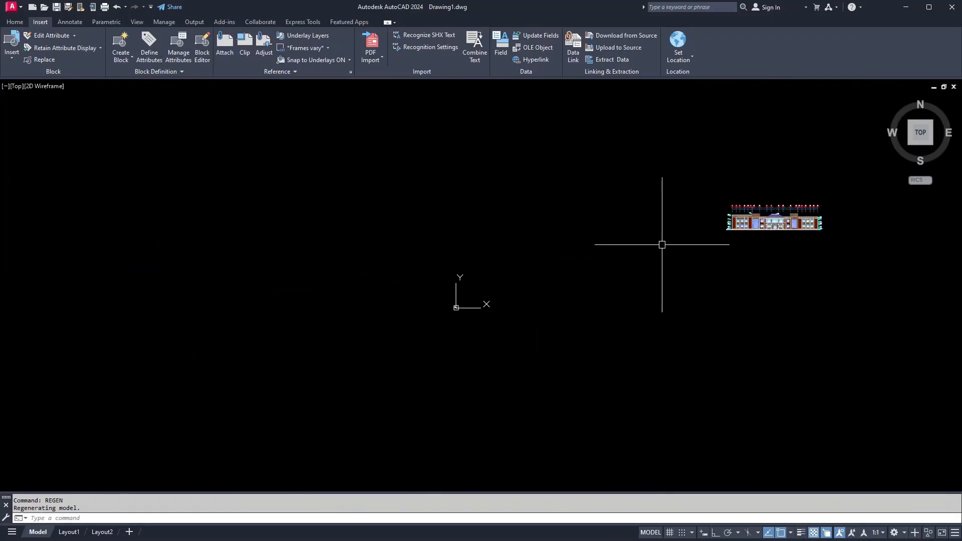
pyautogui.scroll(3, 474, 363)
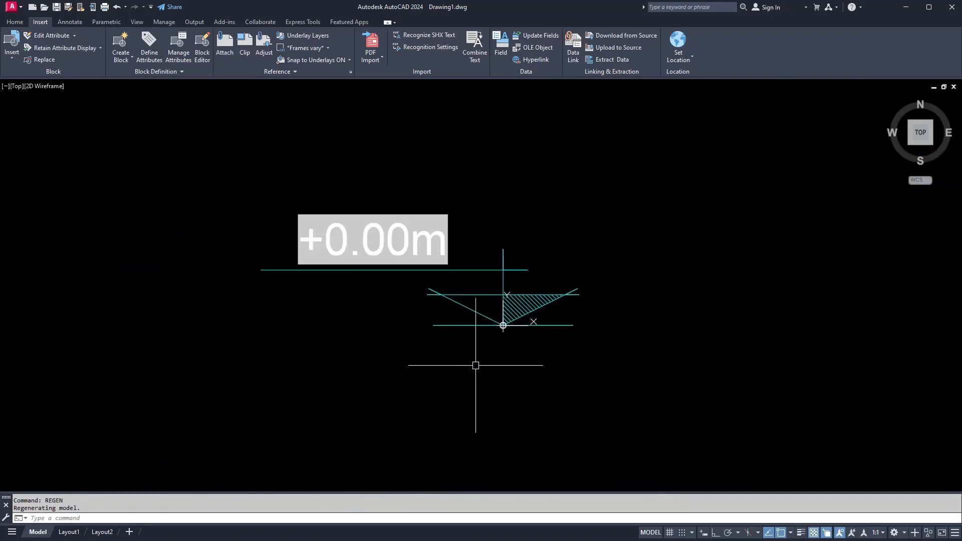
pyautogui.scroll(-3, 457, 338)
pyautogui.press('Escape')
pyautogui.click(487, 302)
pyautogui.click(332, 386)
pyautogui.scroll(-3, 383, 384)
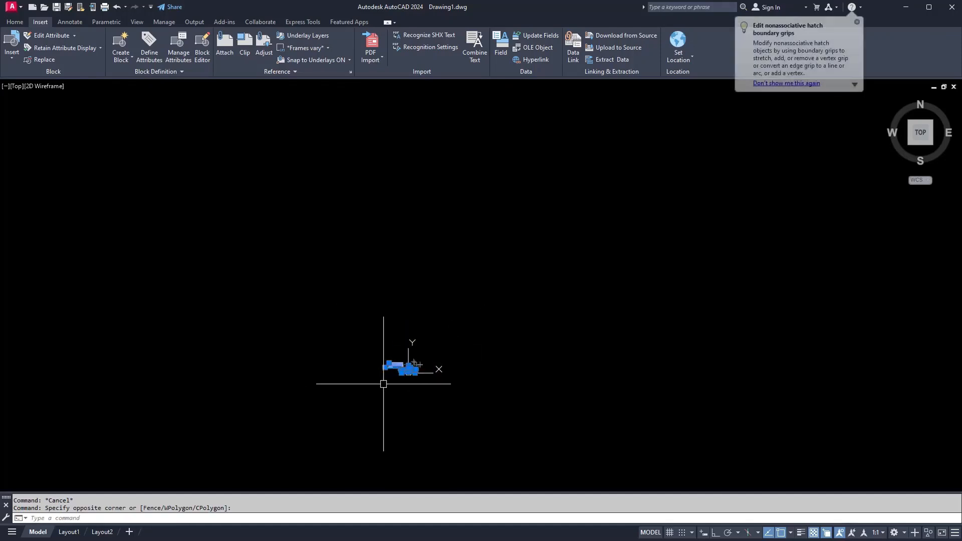
pyautogui.write('m')
pyautogui.press('Return')
pyautogui.click(398, 380)
pyautogui.moveTo(440, 324); pyautogui.dragTo(351, 358, button='middle')
pyautogui.scroll(-3, 329, 316)
pyautogui.moveTo(329, 316); pyautogui.dragTo(201, 350, button='middle')
pyautogui.scroll(-3, 236, 372)
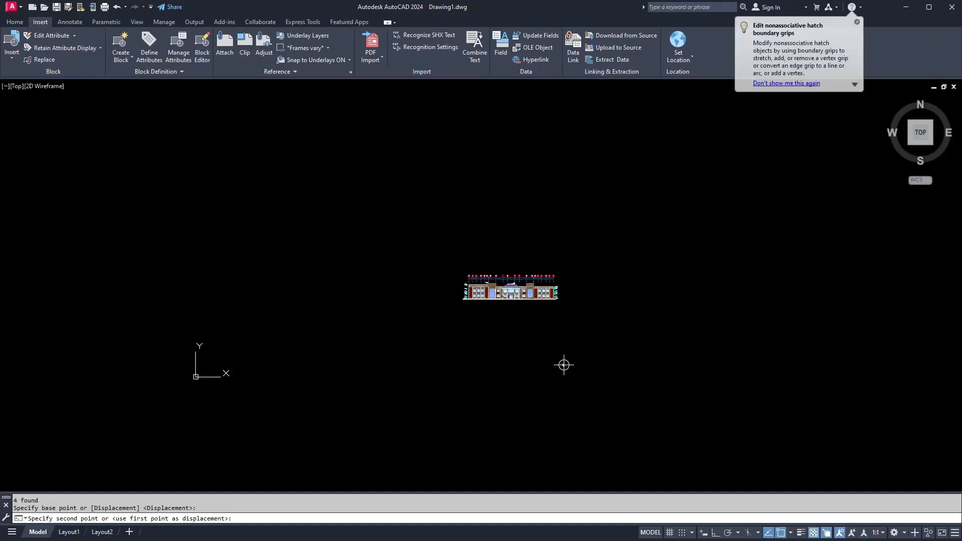
pyautogui.press('Escape')
# Step: Move the whole building elevation with its dimensions and level markers from the ground line's left end to 0,0
pyautogui.scroll(2, 564, 365)
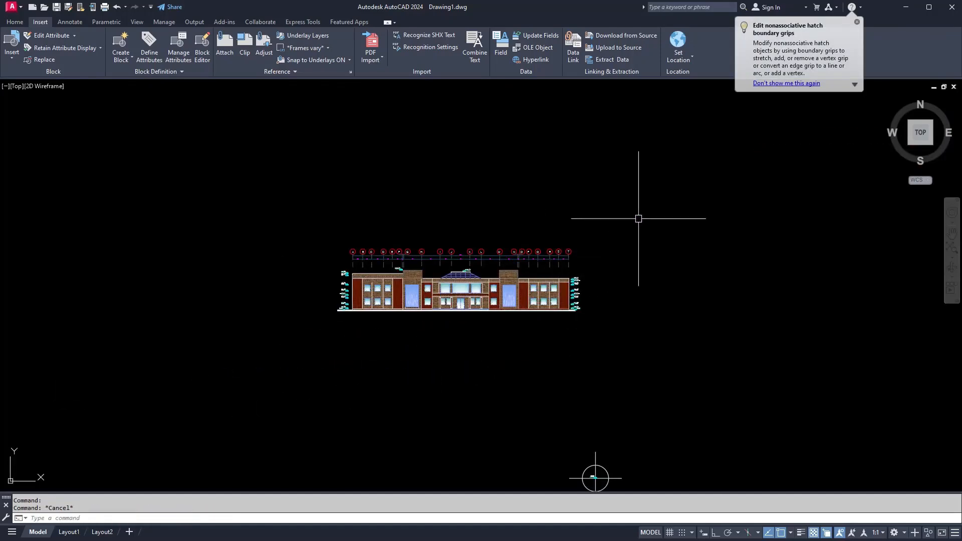
pyautogui.click(644, 211)
pyautogui.click(322, 331)
pyautogui.scroll(1, 384, 282)
pyautogui.scroll(2, 385, 282)
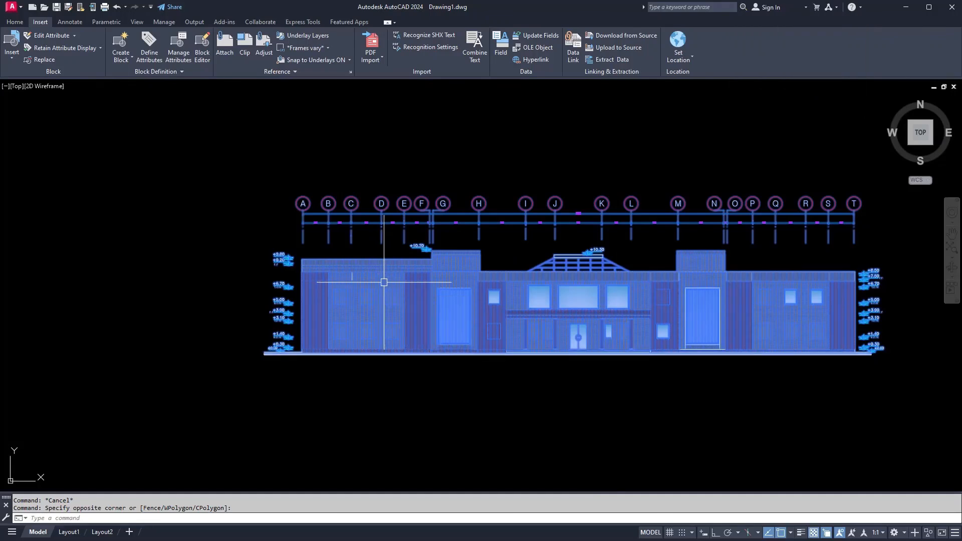
pyautogui.press('Return')
pyautogui.scroll(6, 272, 344)
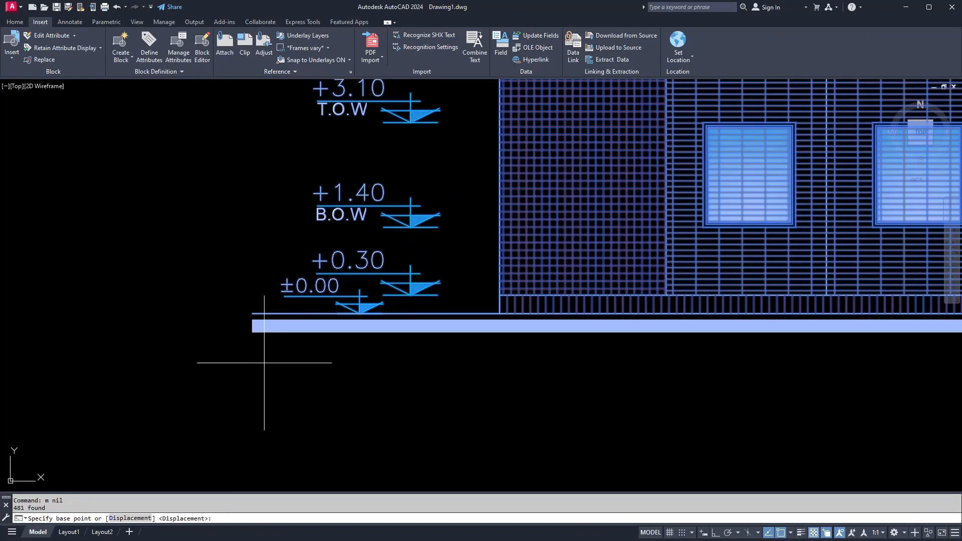
pyautogui.click(254, 318)
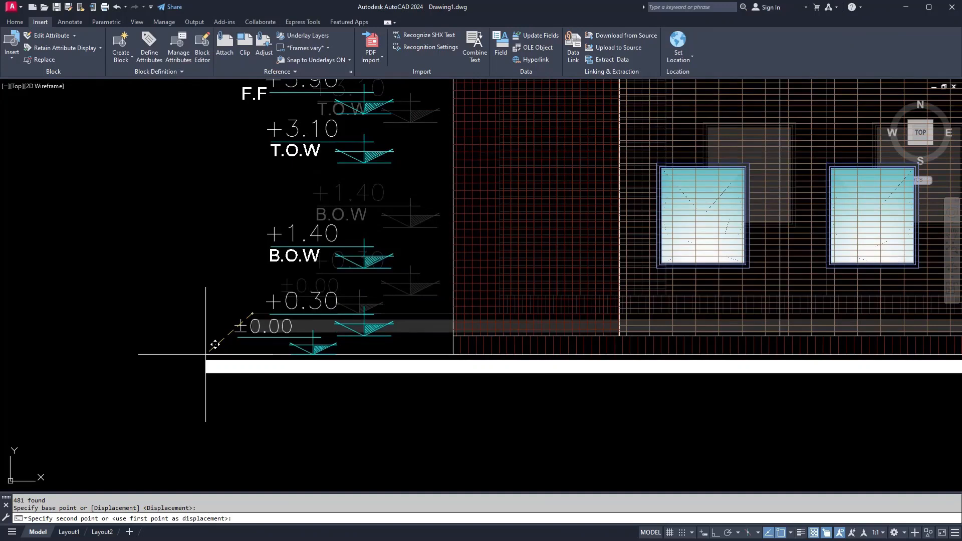
pyautogui.write('0,0')
pyautogui.press('Return')
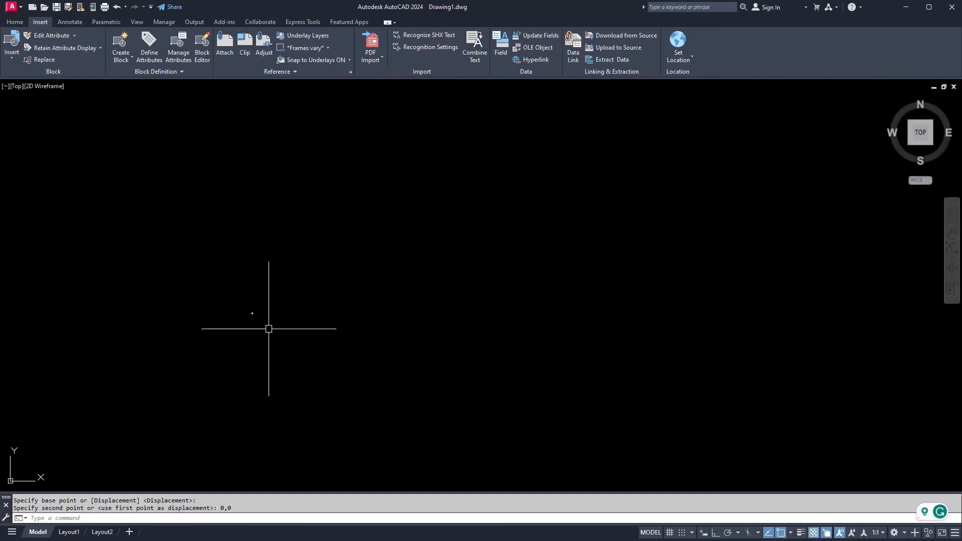
# Step: Accept the circle-with-cross point style at 5% size relative to the screen to refresh the level symbol's point
pyautogui.scroll(-8, 338, 295)
pyautogui.scroll(14, 173, 332)
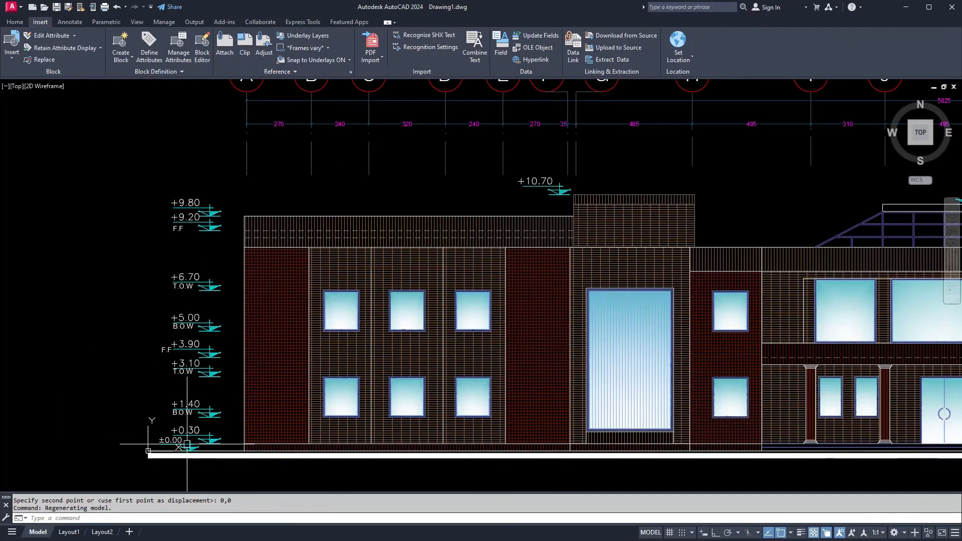
pyautogui.scroll(-5, 160, 458)
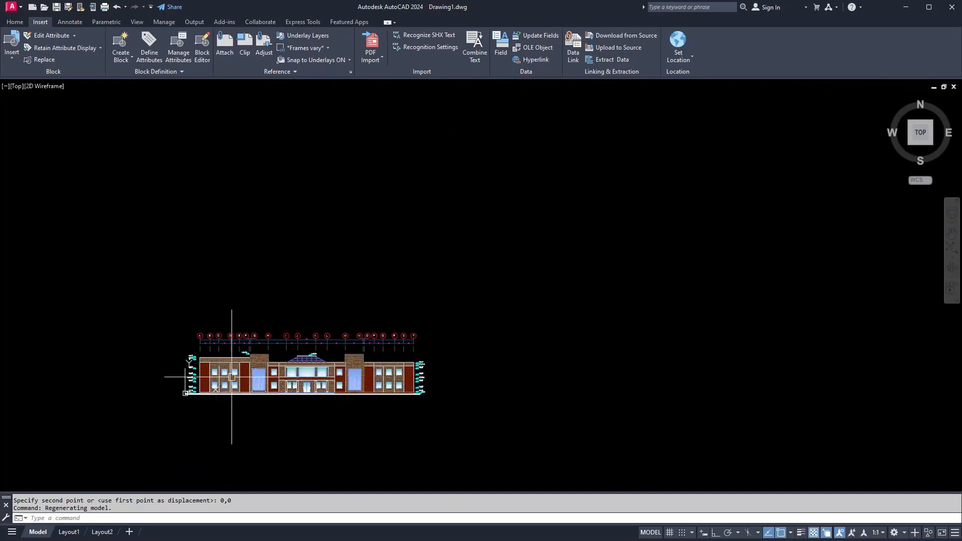
pyautogui.moveTo(602, 383); pyautogui.dragTo(664, 397, button='middle')
pyautogui.scroll(-3, 857, 371)
pyautogui.scroll(10, 795, 372)
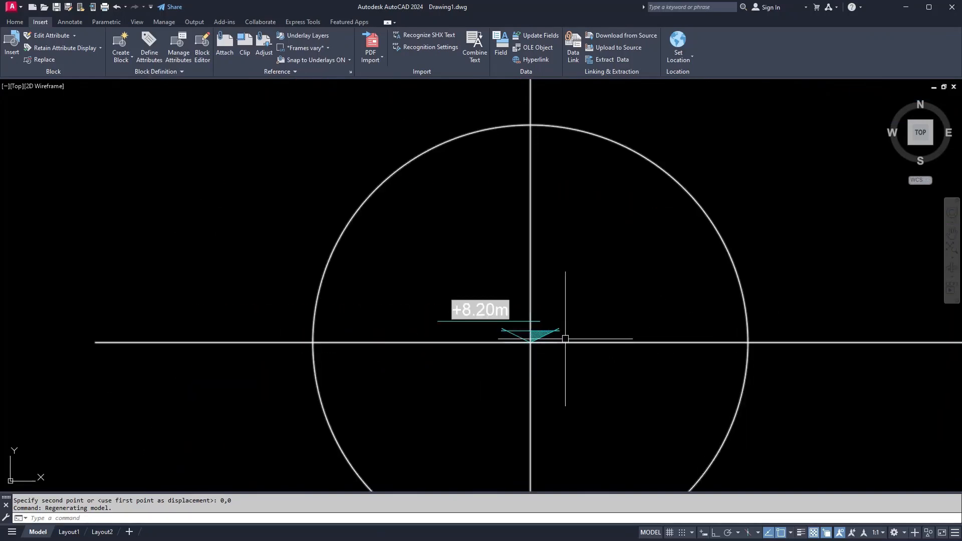
pyautogui.write('DD')
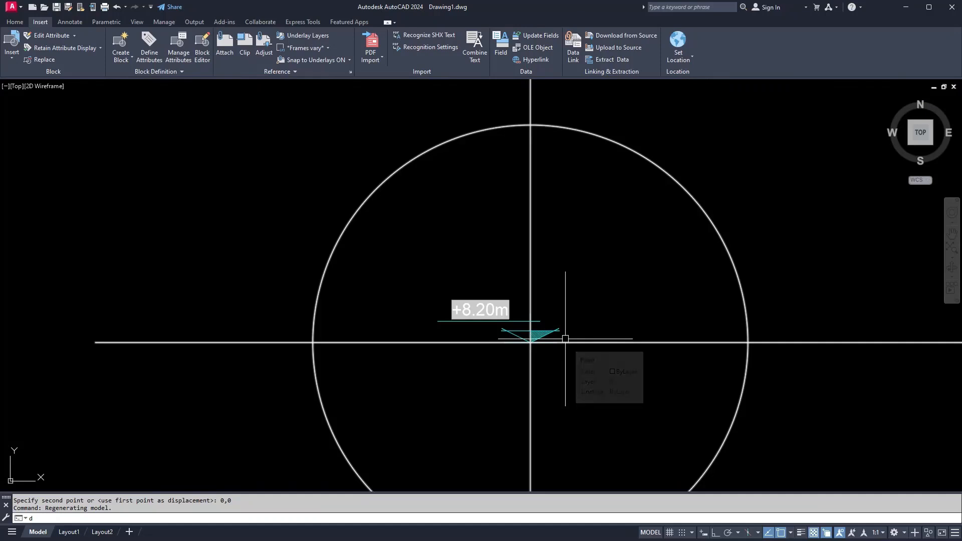
pyautogui.click(59, 430)
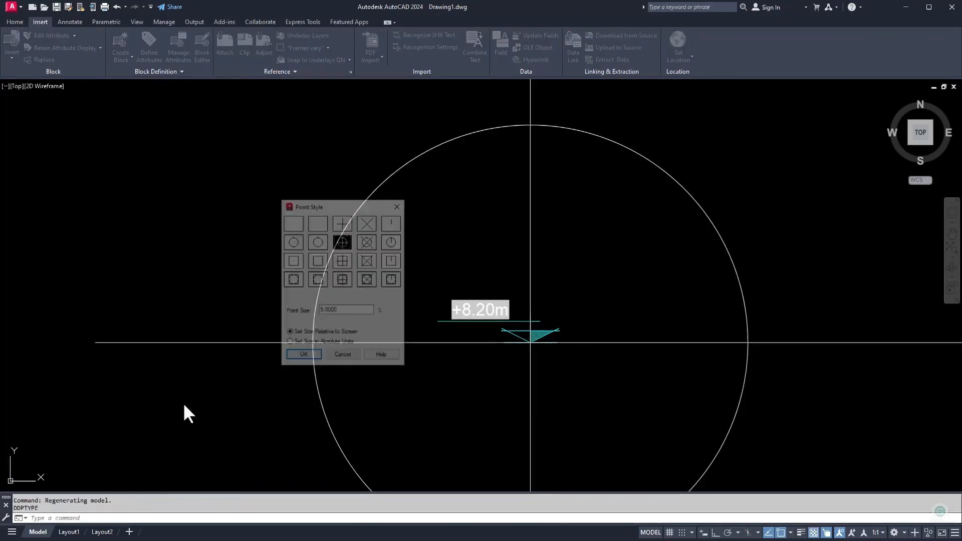
pyautogui.click(303, 356)
# Step: Move the level symbol with its field text by its tip onto the left end of the elevation's ground line
pyautogui.scroll(-3, 566, 327)
pyautogui.click(576, 315)
pyautogui.click(416, 384)
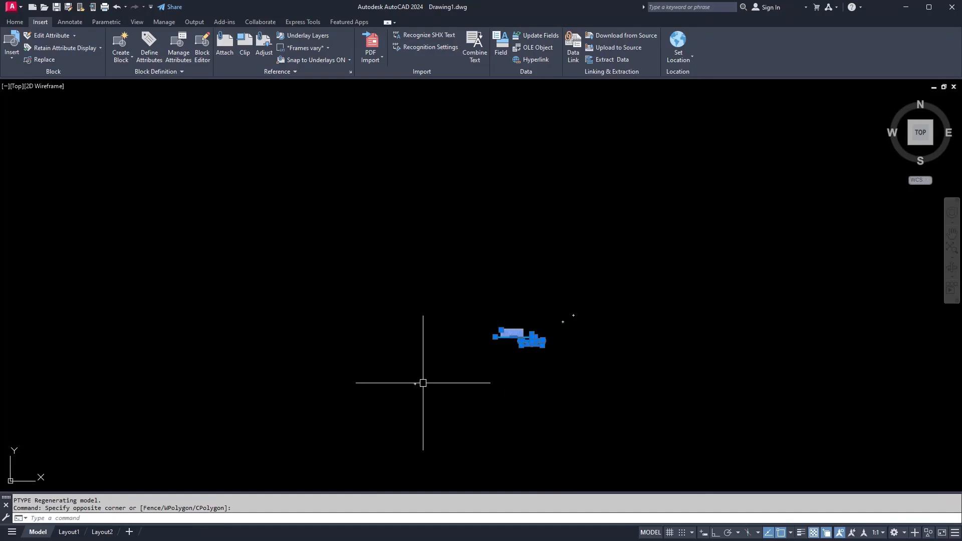
pyautogui.scroll(2, 518, 368)
pyautogui.write('m')
pyautogui.press('Return')
pyautogui.click(554, 310)
pyautogui.scroll(-6, 547, 339)
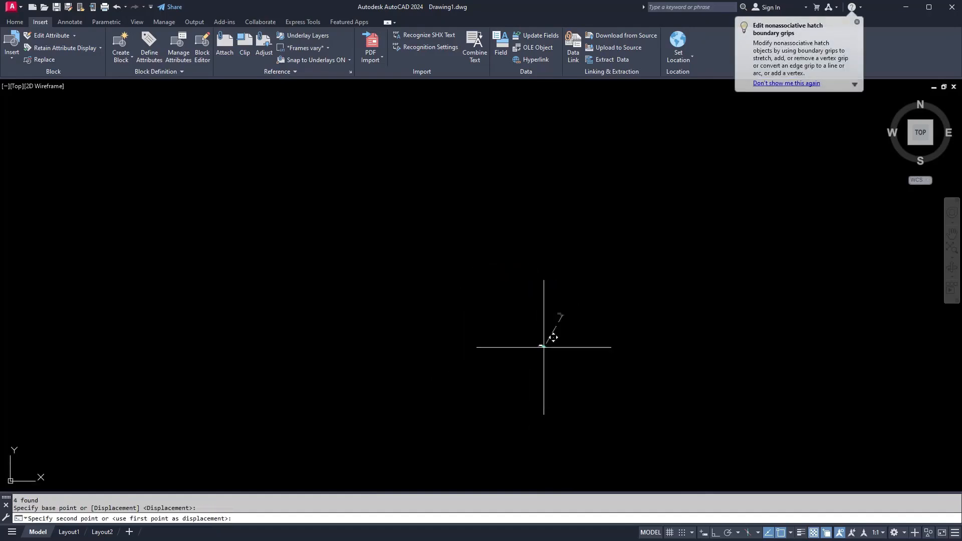
pyautogui.scroll(3, 435, 296)
pyautogui.scroll(8, 435, 296)
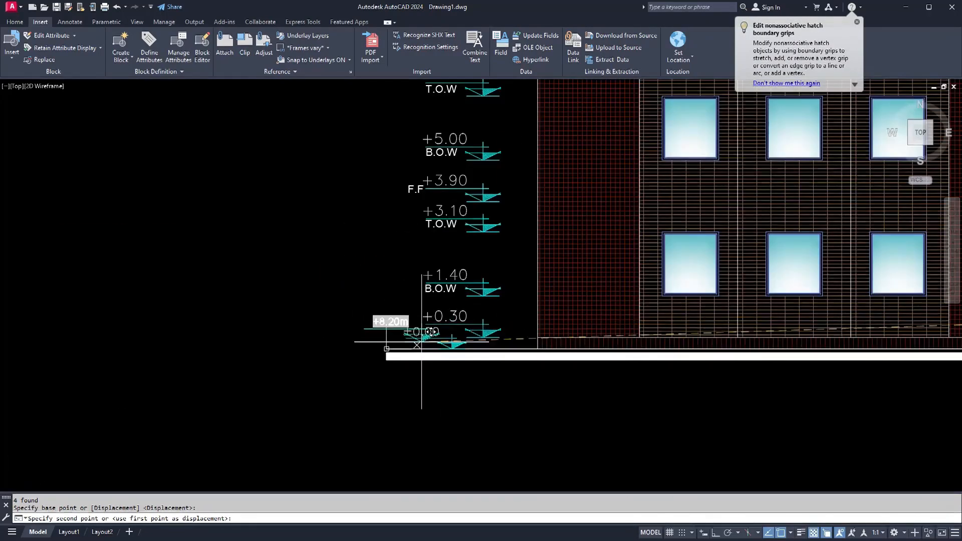
pyautogui.scroll(-2, 338, 341)
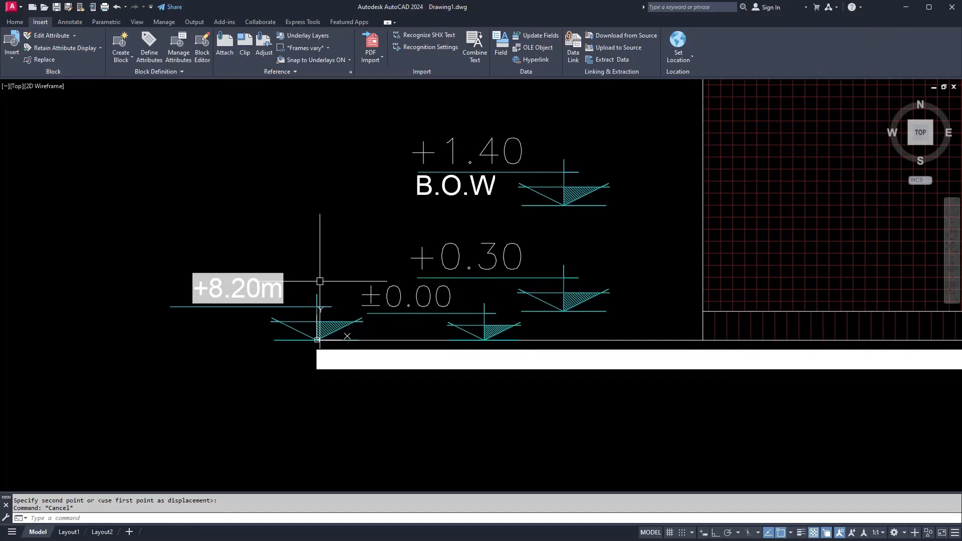
pyautogui.press('Escape')
# Step: Copy the level symbol from its tip straight up to beside the +1.40, +3.10, +3.90 and +5.00 level markers
pyautogui.click(269, 331)
pyautogui.scroll(-3, 301, 331)
pyautogui.click(290, 324)
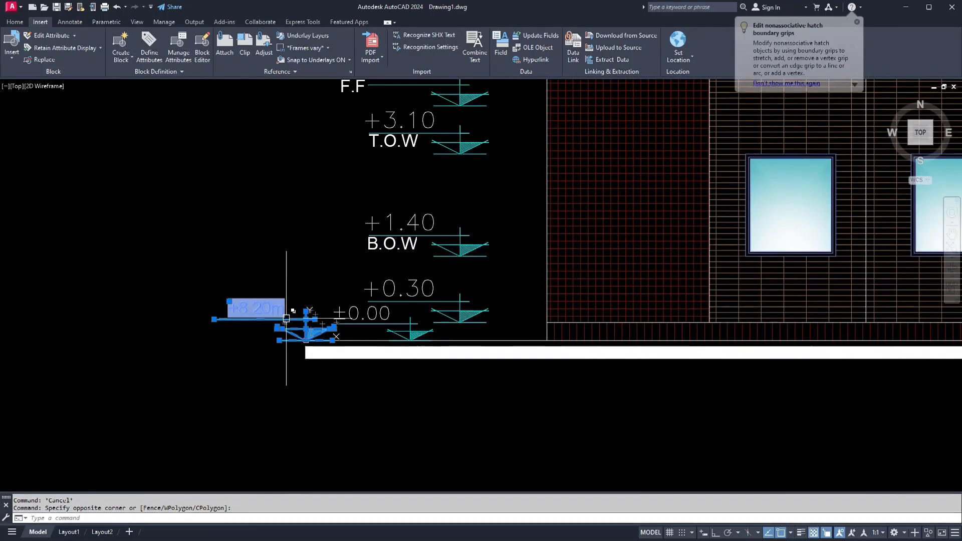
pyautogui.write('co')
pyautogui.press('Return')
pyautogui.scroll(3, 301, 331)
pyautogui.scroll(2, 303, 340)
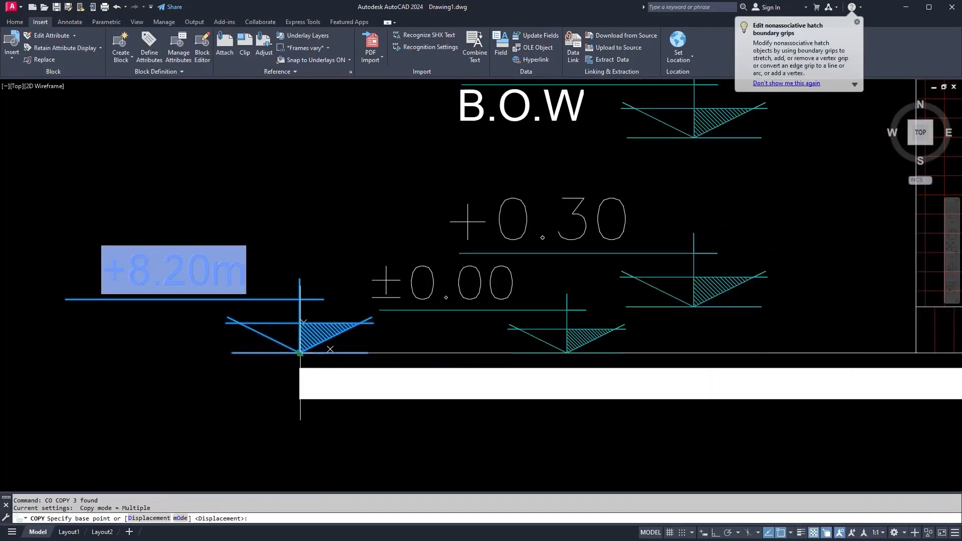
pyautogui.scroll(-2, 303, 341)
pyautogui.click(303, 345)
pyautogui.scroll(-2, 310, 311)
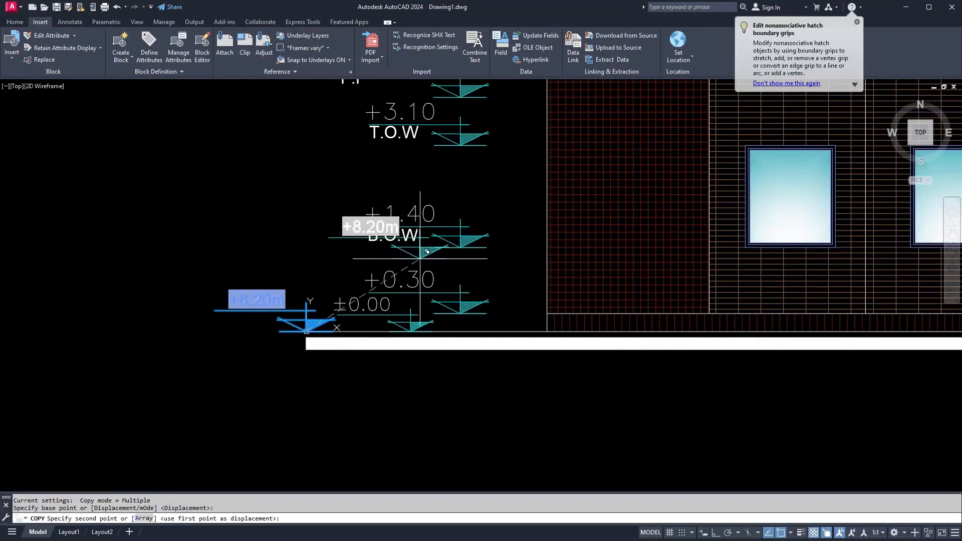
pyautogui.click(304, 246)
pyautogui.moveTo(304, 246); pyautogui.dragTo(306, 330, button='middle')
pyautogui.click(299, 234)
pyautogui.scroll(-1, 300, 234)
pyautogui.moveTo(301, 233); pyautogui.dragTo(302, 335, button='middle')
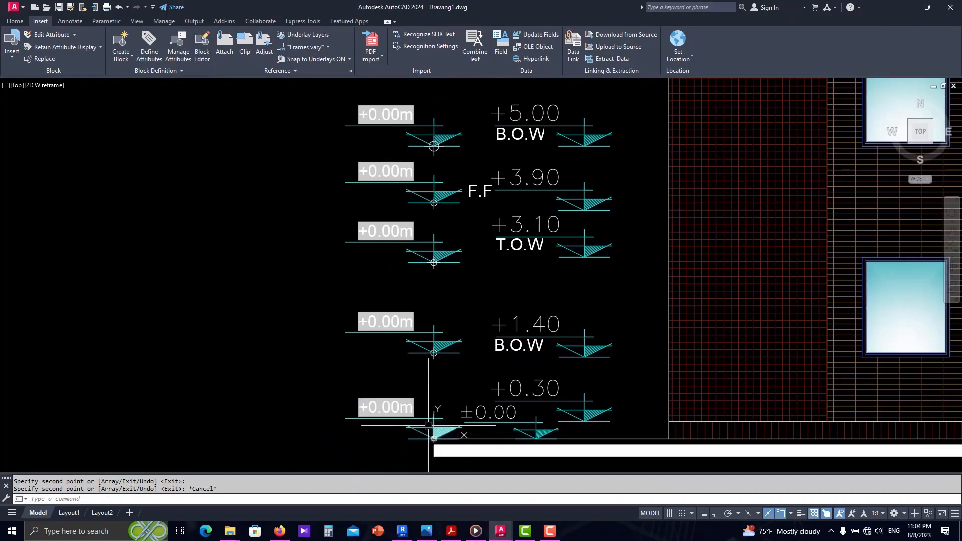
# Step: Regenerate the drawing to update the field texts of the copied level symbols
pyautogui.moveTo(408, 260); pyautogui.dragTo(396, 289, button='middle')
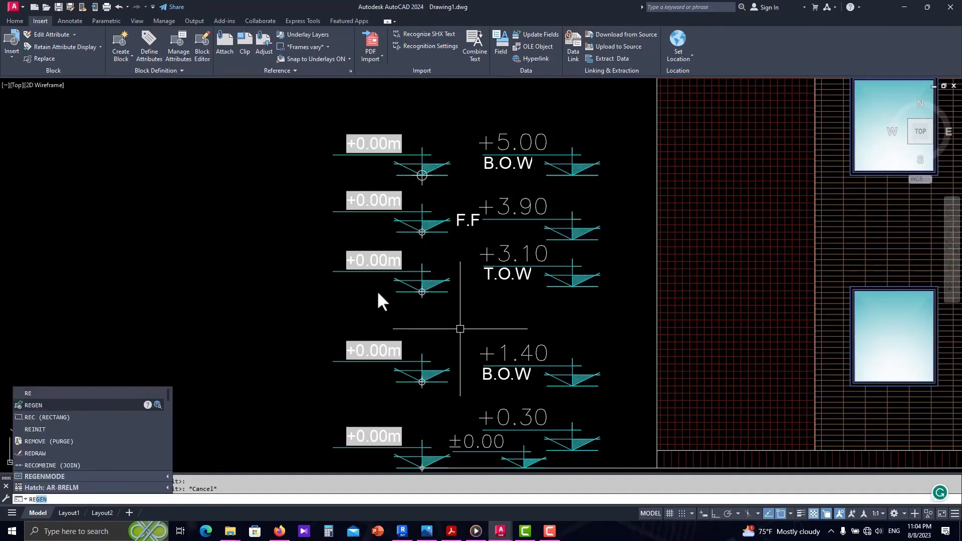
pyautogui.click(46, 406)
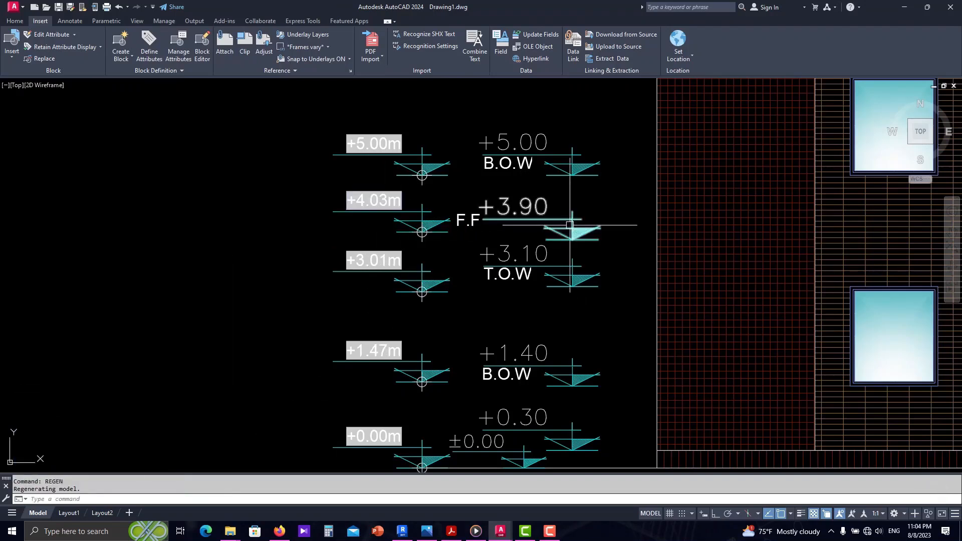
pyautogui.scroll(2, 549, 309)
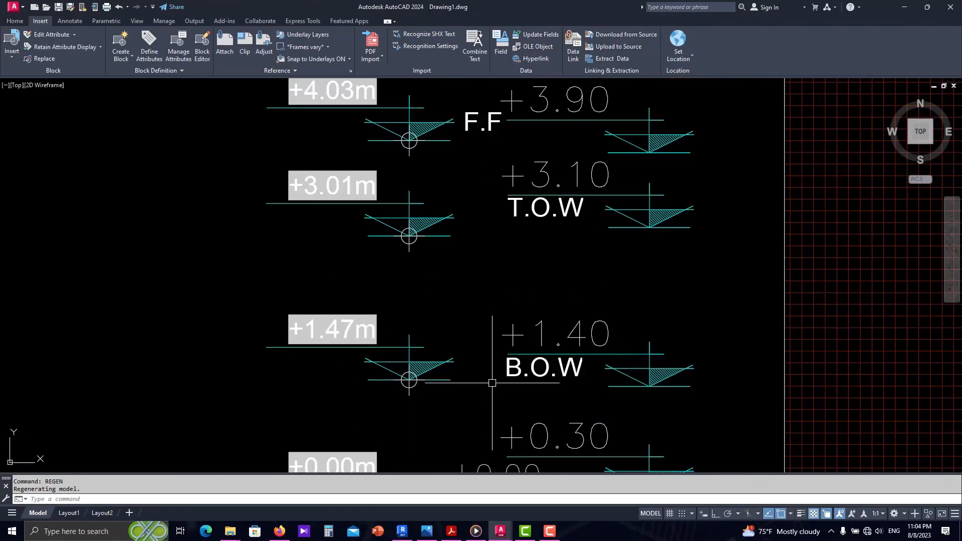
# Step: Draw a horizontal construction line through the tip of the +1.40 level marker
pyautogui.press('Escape')
pyautogui.press('Escape')
pyautogui.write('xl')
pyautogui.press('Return')
pyautogui.write('h')
pyautogui.press('Return')
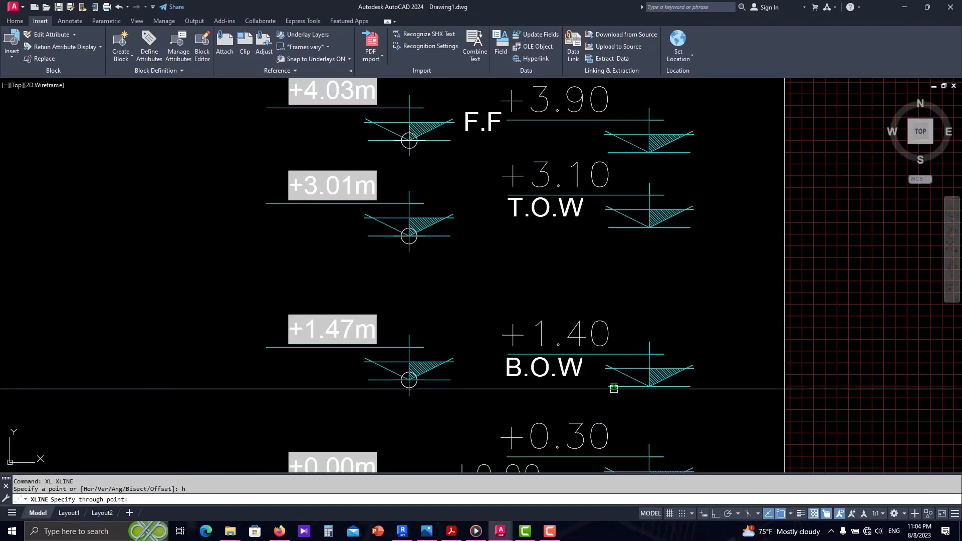
pyautogui.press('Escape')
pyautogui.scroll(3, 615, 386)
pyautogui.scroll(-3, 350, 325)
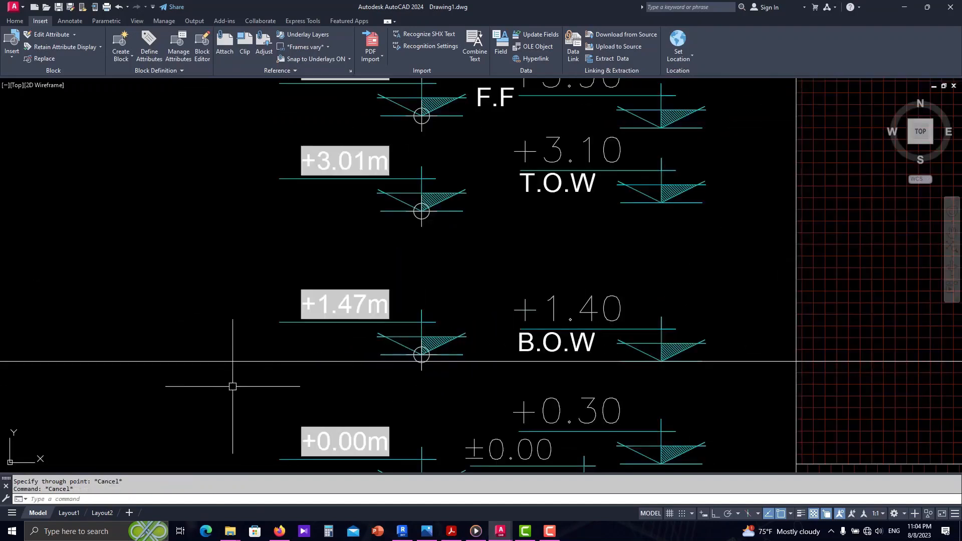
# Step: Move the level symbol beside the +1.40 marker by its tip straight down onto the horizontal construction line
pyautogui.click(233, 387)
pyautogui.click(477, 278)
pyautogui.scroll(4, 424, 358)
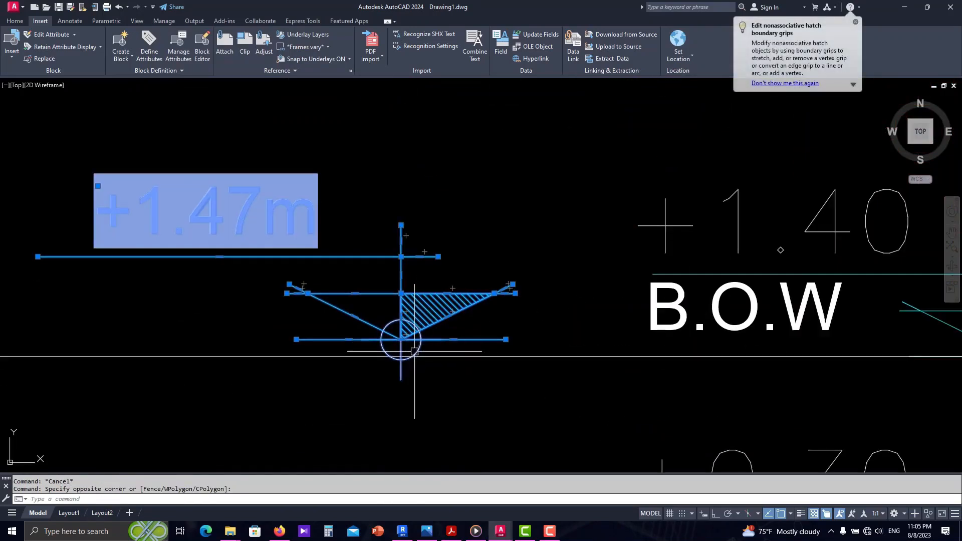
pyautogui.write('m')
pyautogui.press('Return')
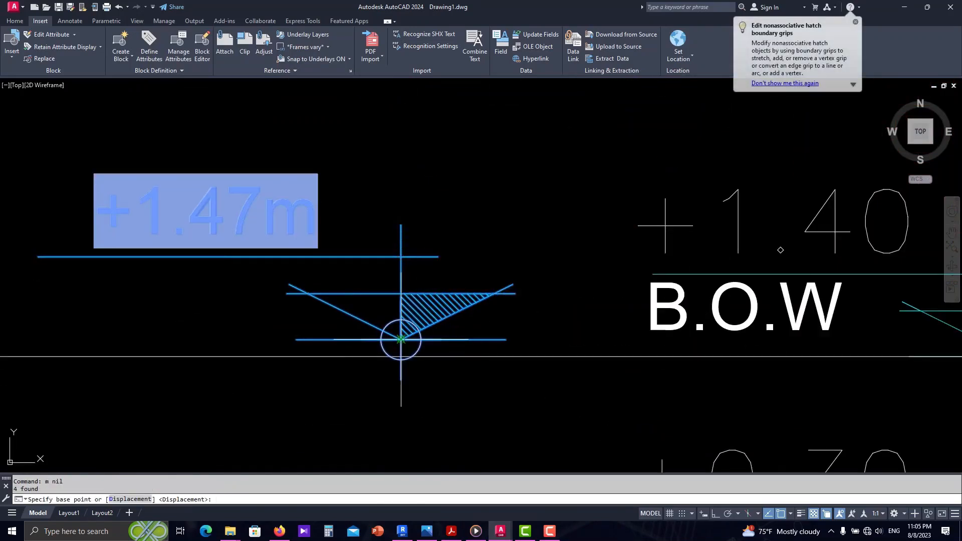
pyautogui.click(401, 340)
pyautogui.scroll(-5, 401, 356)
pyautogui.press('Escape')
pyautogui.press('Escape')
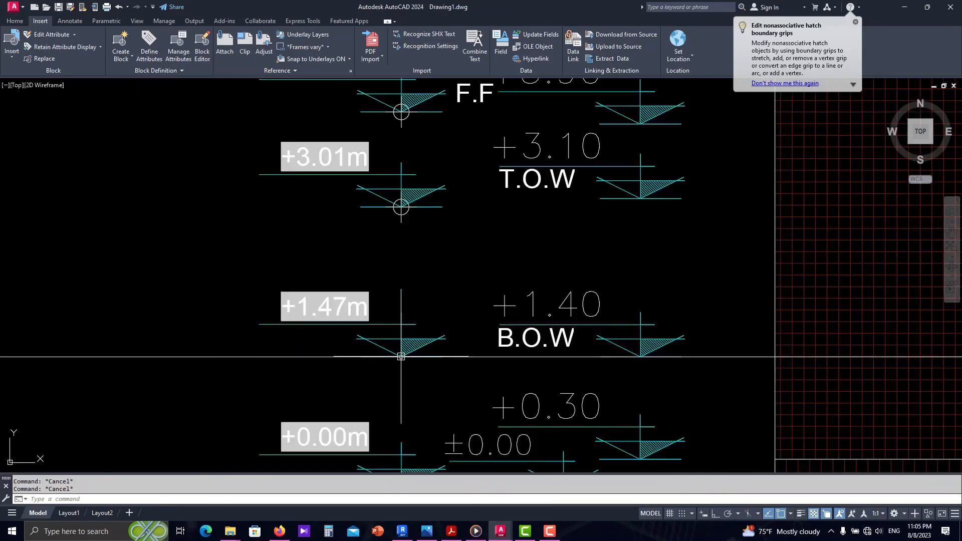
# Step: Regenerate the drawing to update the moved symbol's field text and check it against the neighbouring level markers
pyautogui.write('r')
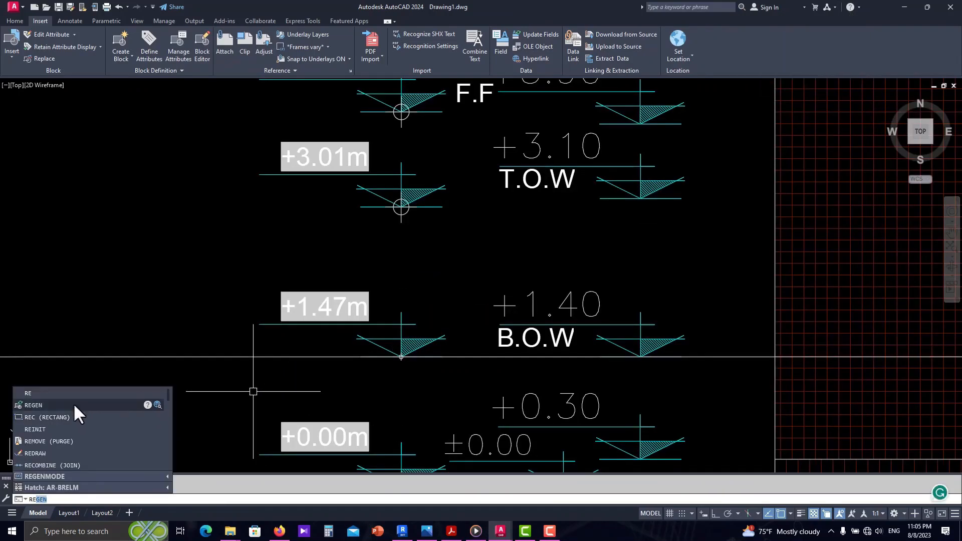
pyautogui.click(73, 403)
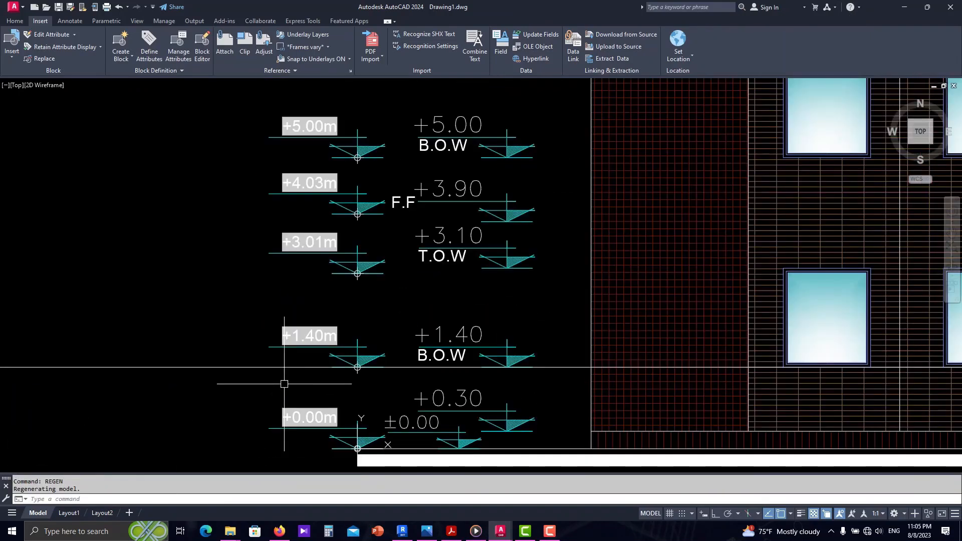
pyautogui.scroll(-2, 280, 383)
pyautogui.scroll(-2, 353, 358)
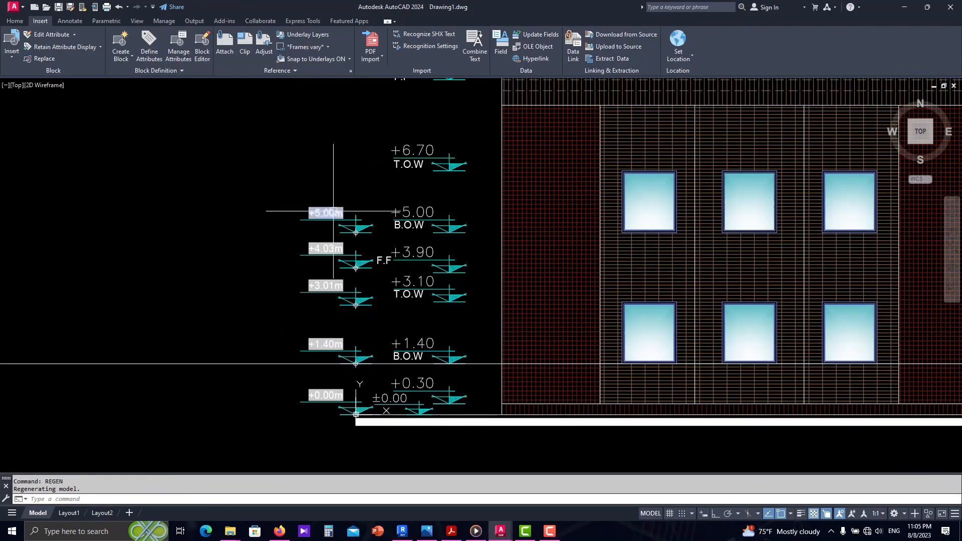
pyautogui.moveTo(333, 211); pyautogui.dragTo(321, 236, button='middle')
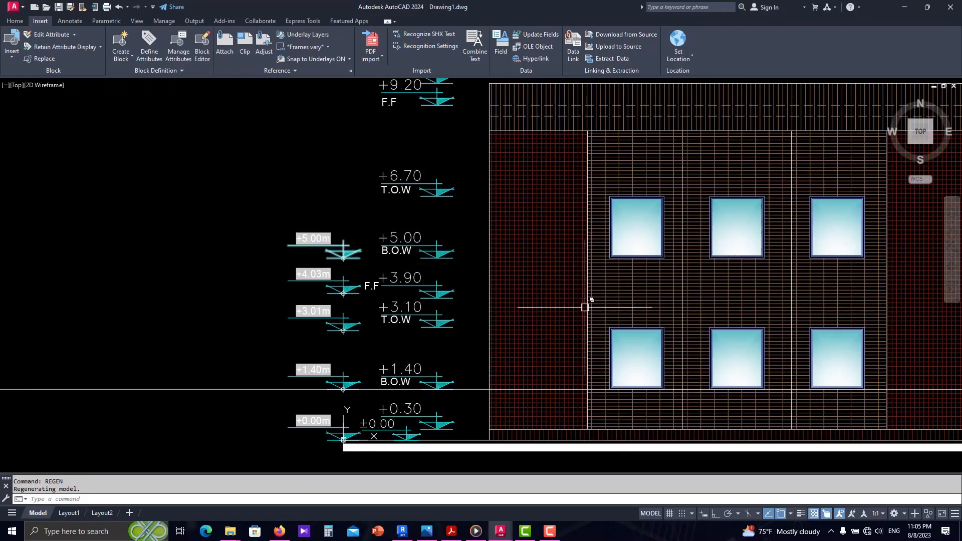
pyautogui.moveTo(585, 307); pyautogui.dragTo(499, 307, button='middle')
pyautogui.scroll(4, 249, 264)
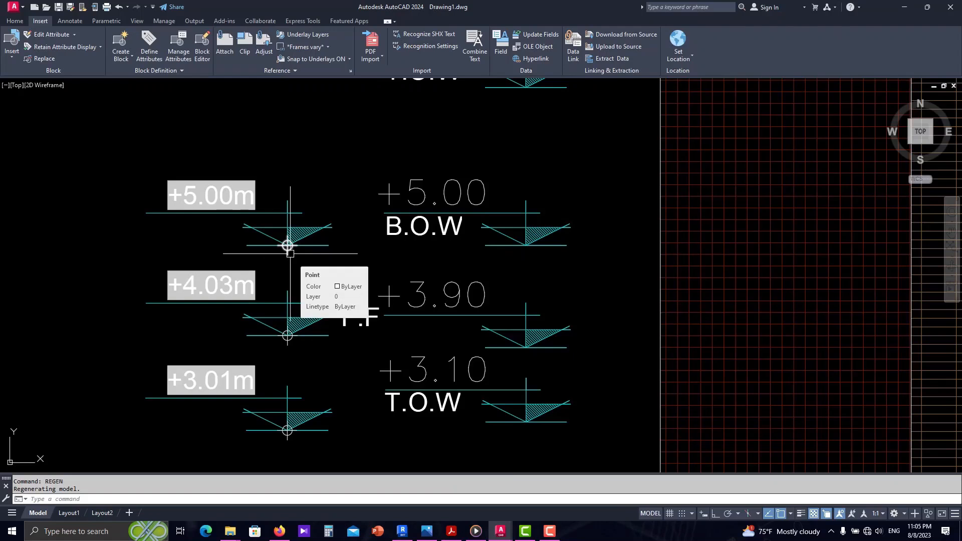
# Step: Move the topmost level symbol by its tip straight up to about the 6.07 m level and regenerate the drawing to update its text
pyautogui.moveTo(288, 246); pyautogui.dragTo(299, 276, button='middle')
pyautogui.click(343, 200)
pyautogui.click(209, 278)
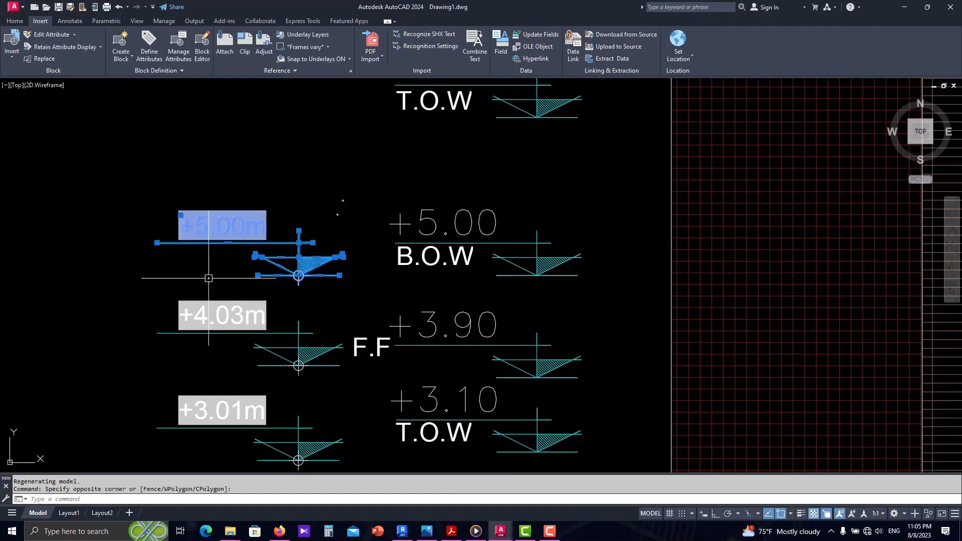
pyautogui.moveTo(208, 278); pyautogui.dragTo(227, 338, button='middle')
pyautogui.write('m')
pyautogui.press('Return')
pyautogui.click(299, 274)
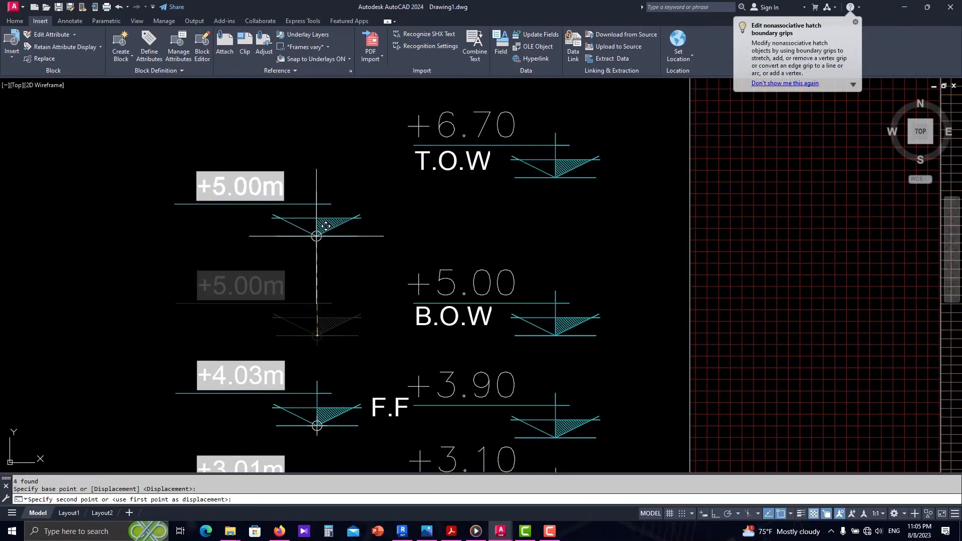
pyautogui.click(317, 233)
pyautogui.press('Escape')
pyautogui.write('re')
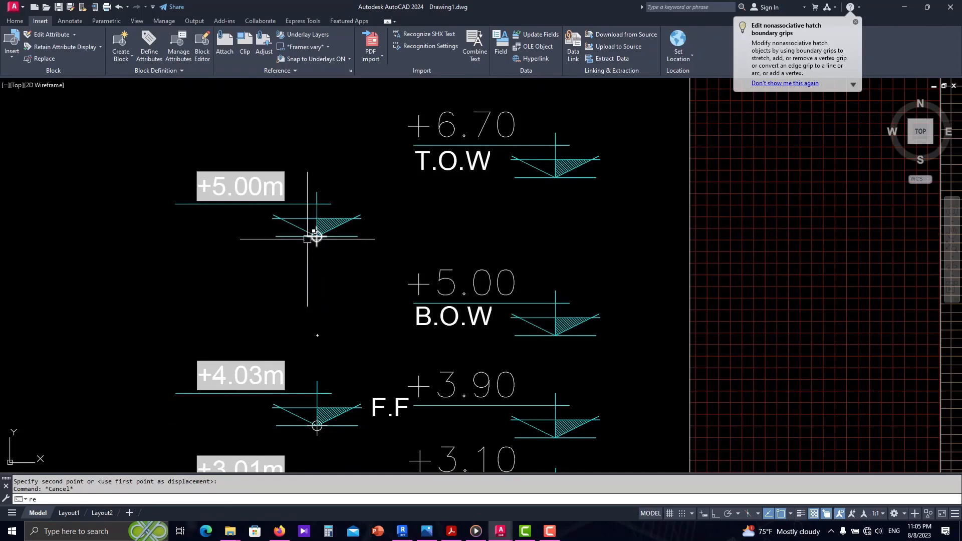
pyautogui.click(82, 406)
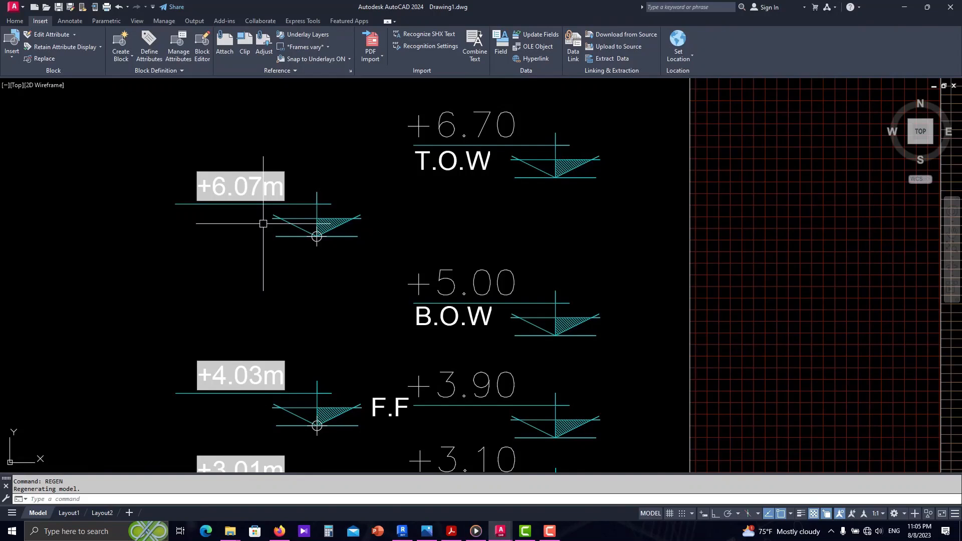
pyautogui.click(554, 531)
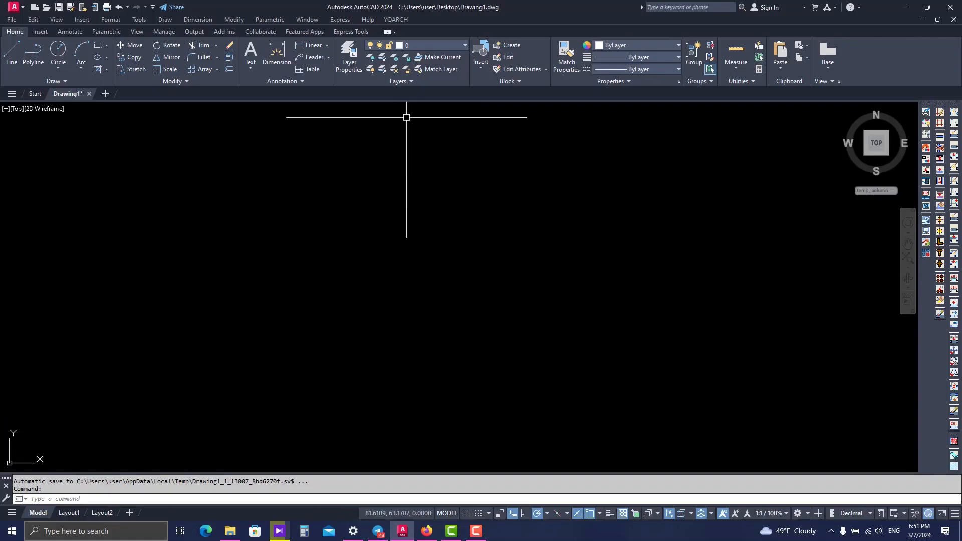
# Step: Draw a YQArch grid axis with six breadths of 6 and four depths of 6, including axis symbols and dimensions, in the empty drawing
pyautogui.click(393, 18)
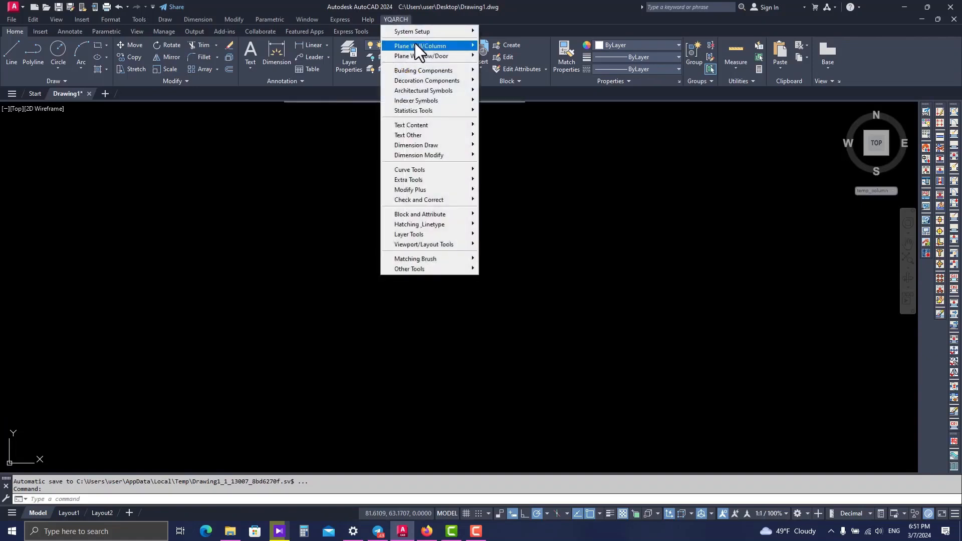
pyautogui.moveTo(408, 47)
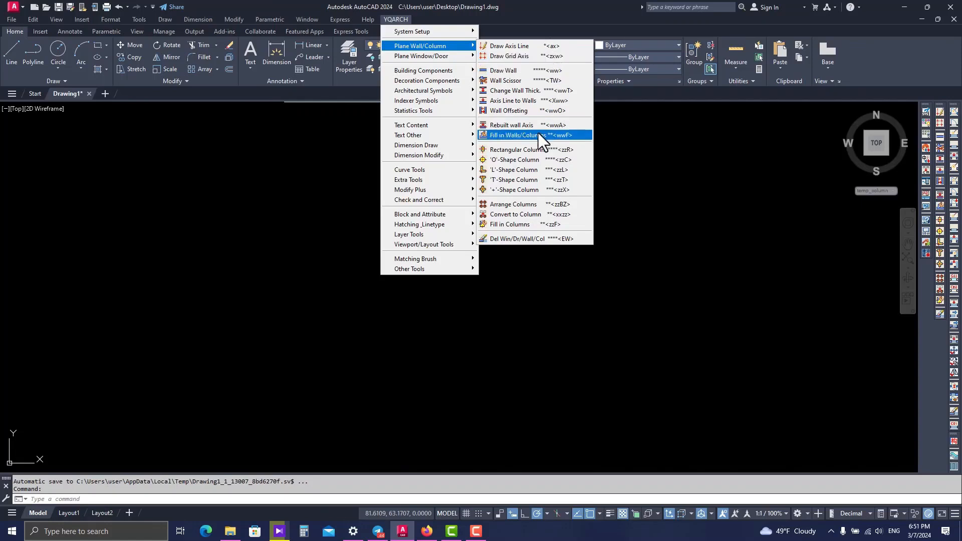
pyautogui.click(509, 56)
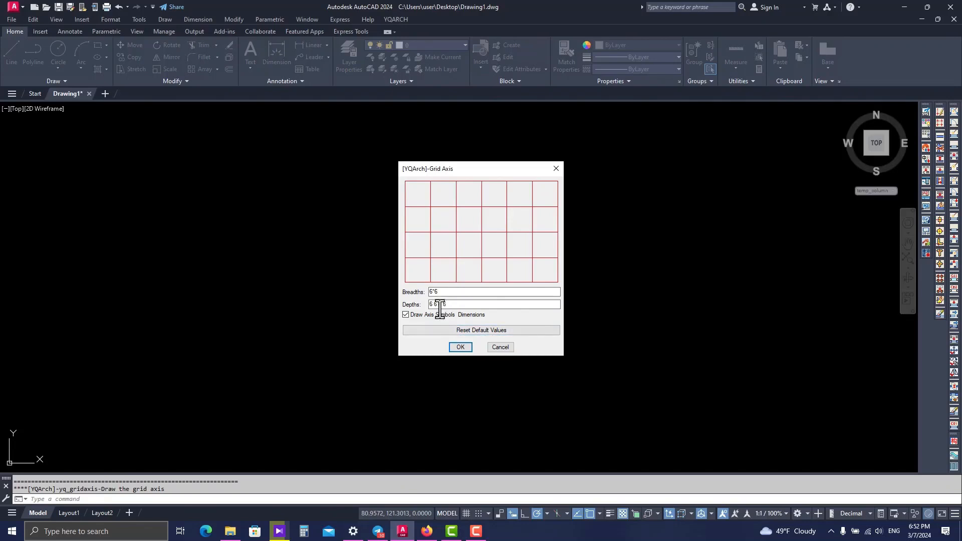
pyautogui.click(460, 346)
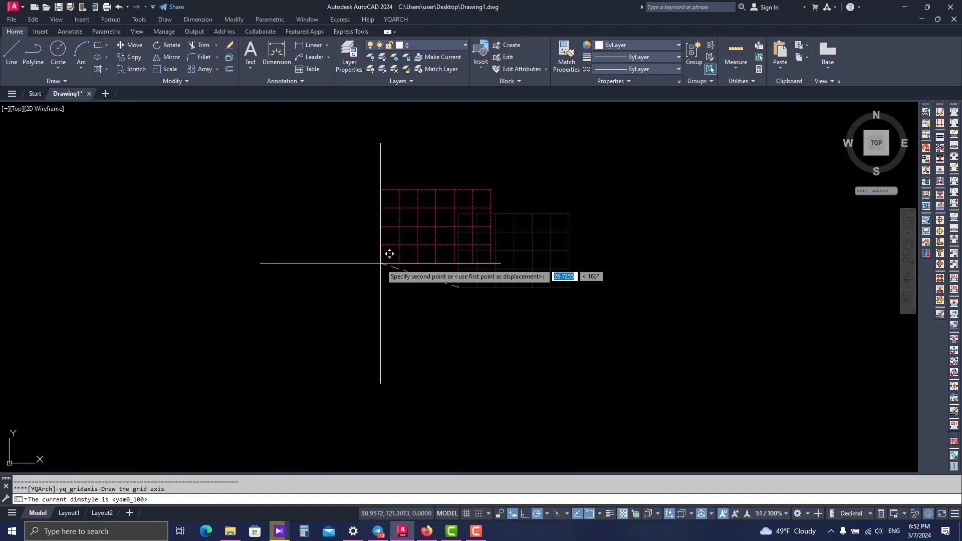
pyautogui.click(380, 263)
# Step: Examine the new grid's numbered and lettered axis symbols and its bay dimensions on all sides
pyautogui.scroll(5, 443, 215)
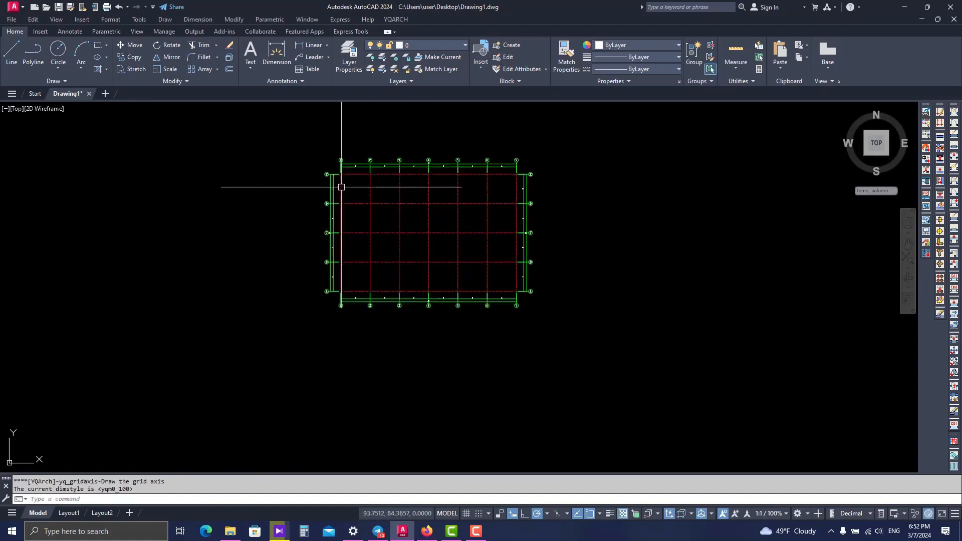
pyautogui.scroll(2, 477, 182)
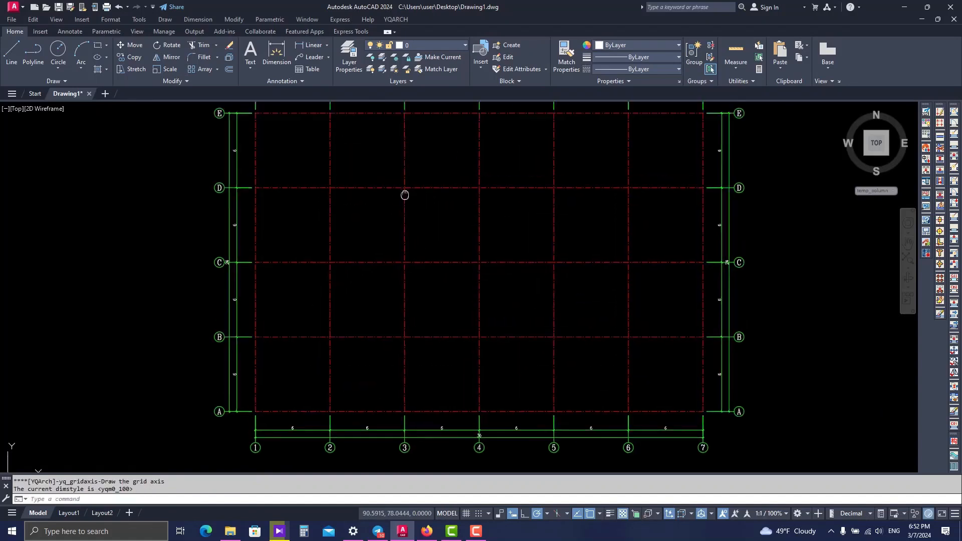
pyautogui.scroll(3, 298, 150)
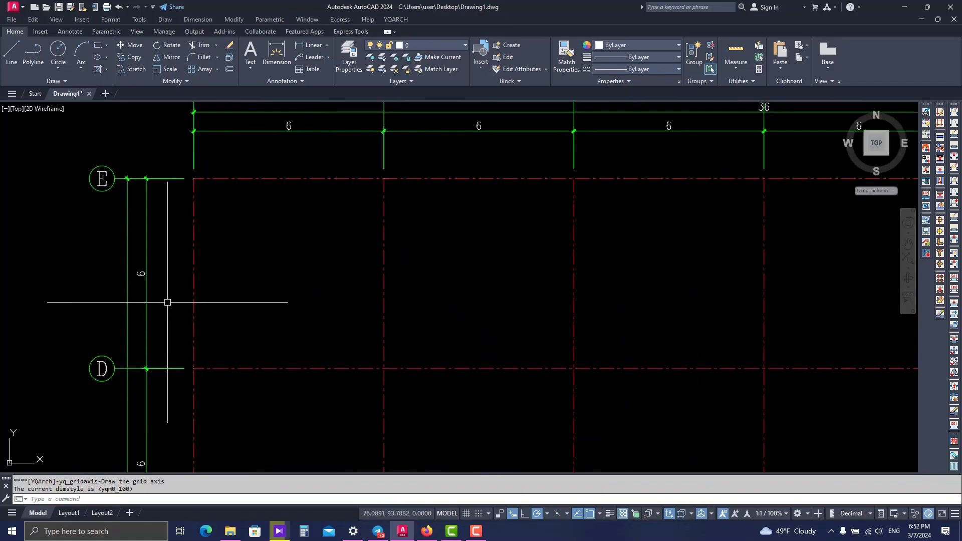
pyautogui.moveTo(225, 189); pyautogui.dragTo(214, 232, button='middle')
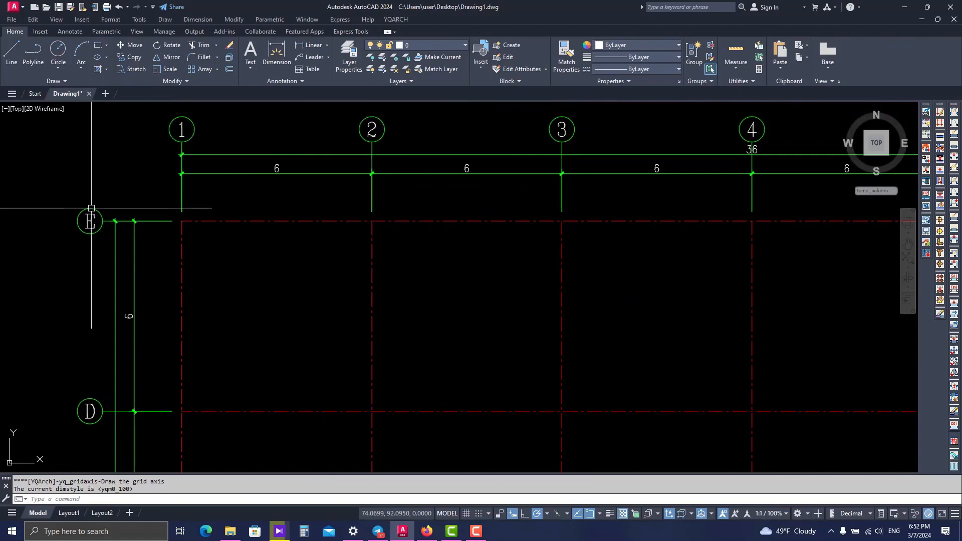
pyautogui.scroll(-2, 273, 131)
pyautogui.scroll(-2, 534, 309)
pyautogui.moveTo(535, 309); pyautogui.dragTo(288, 215, button='middle')
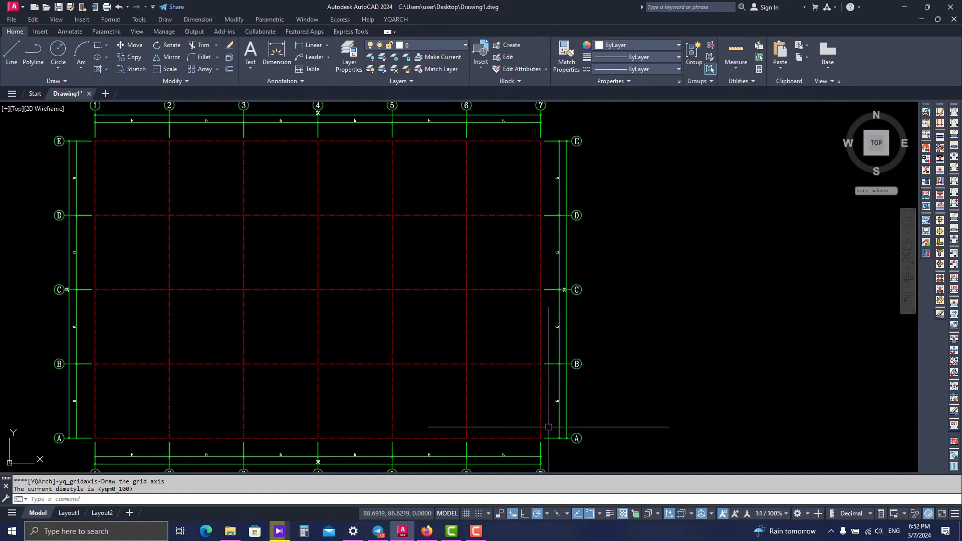
pyautogui.scroll(-2, 481, 221)
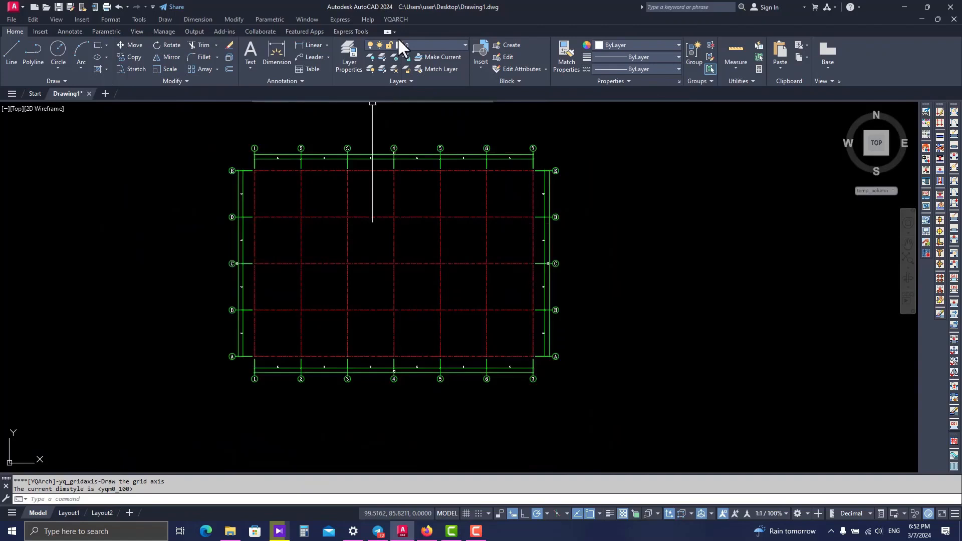
# Step: Start YQArch's Arrange Columns command and set the rectangular column size to 0.2 by 0.2
pyautogui.click(396, 20)
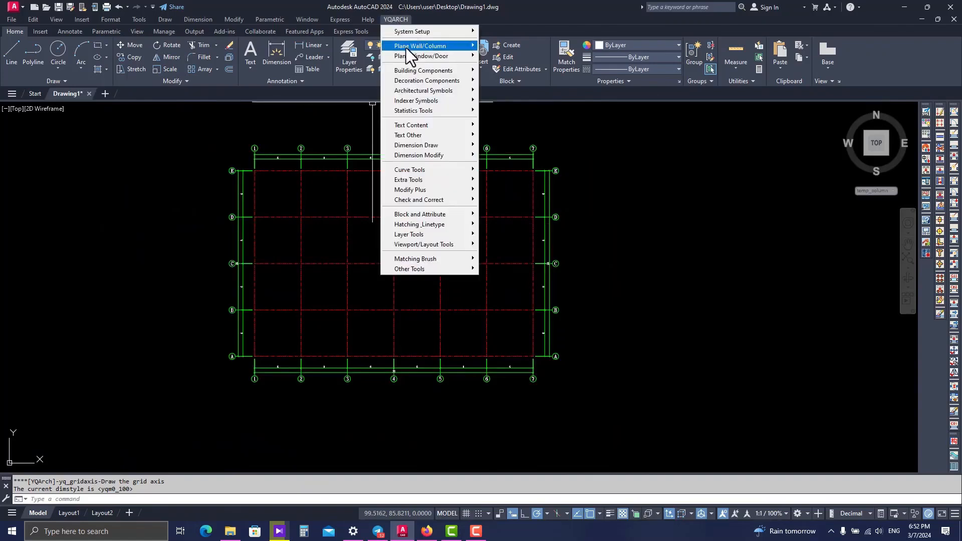
pyautogui.moveTo(415, 47)
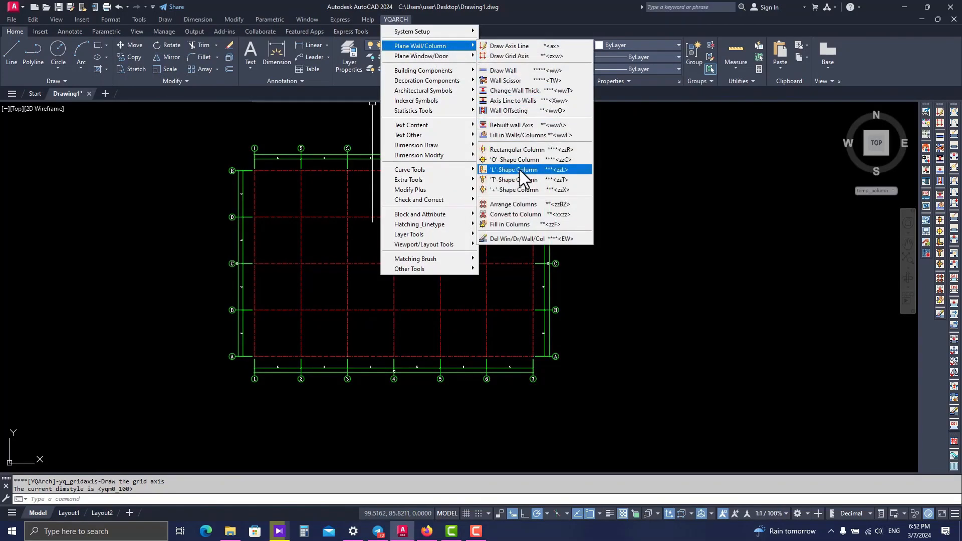
pyautogui.click(524, 203)
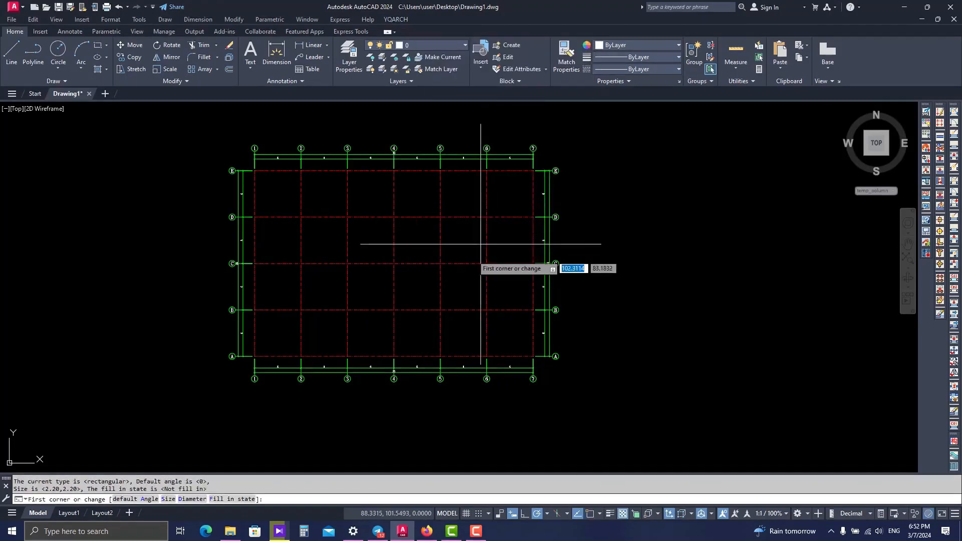
pyautogui.click(168, 499)
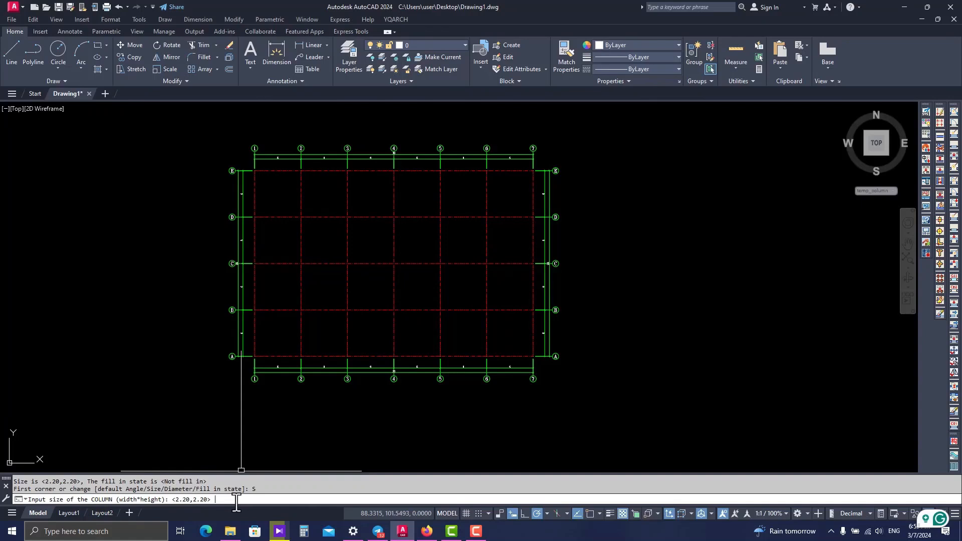
pyautogui.write('0.2,')
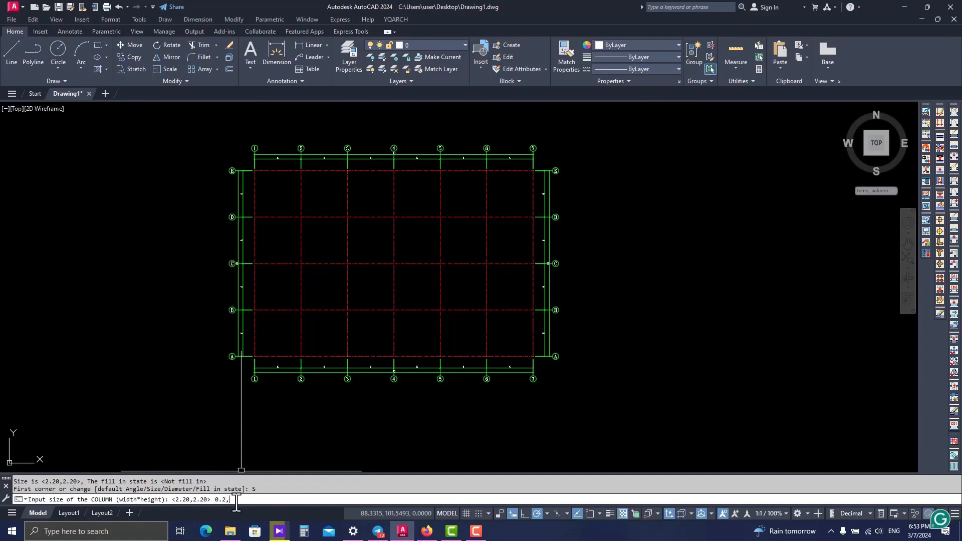
pyautogui.write('0.2')
pyautogui.press('Return')
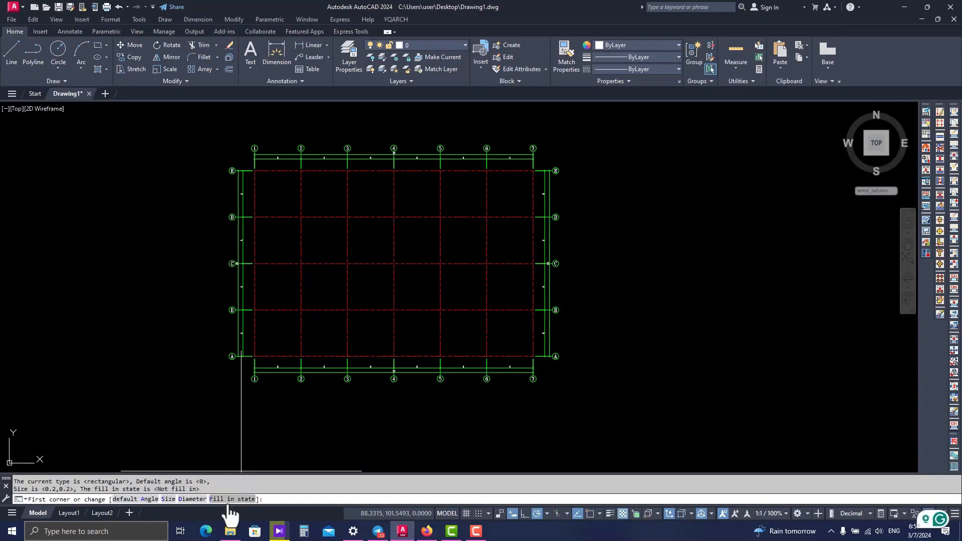
# Step: Enable automatic column filling and arrange the columns over a window enclosing the whole axis grid
pyautogui.click(234, 499)
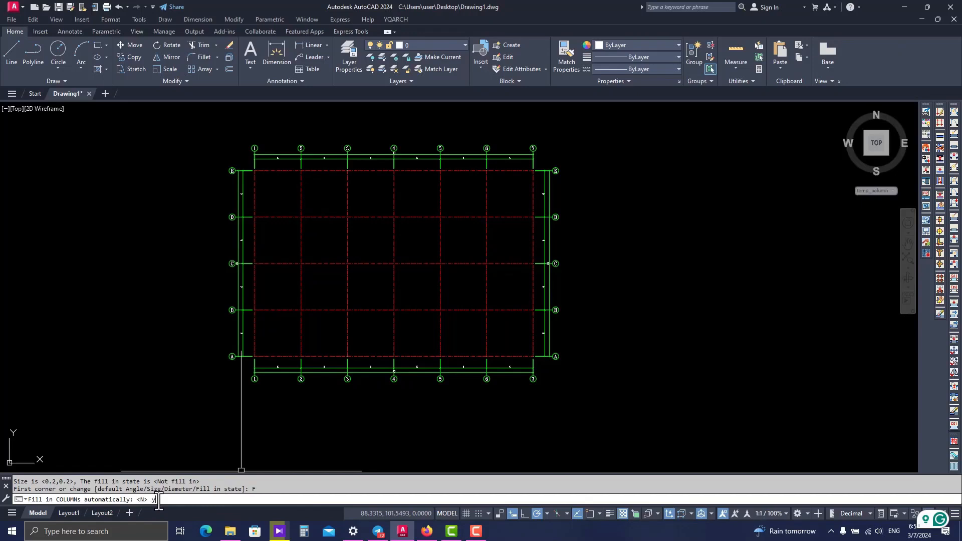
pyautogui.press('Return')
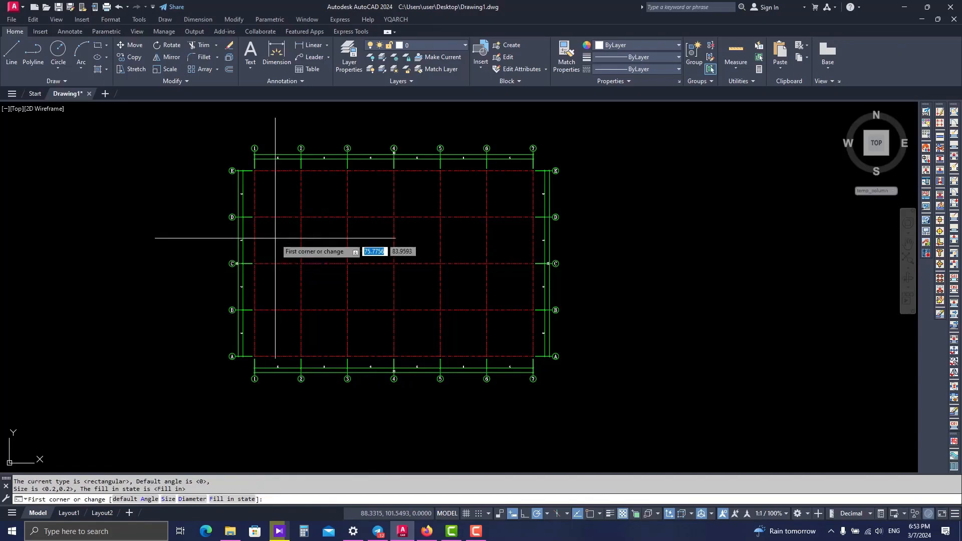
pyautogui.click(244, 162)
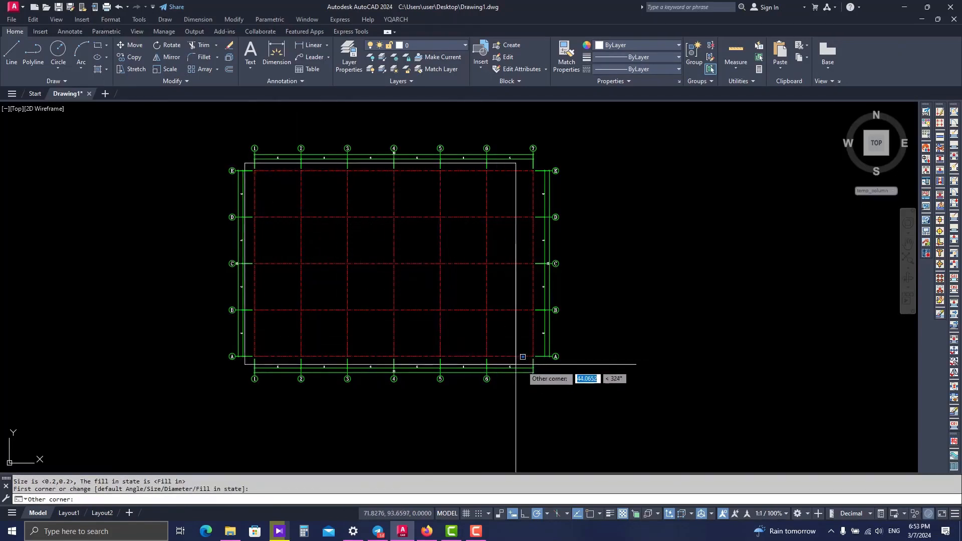
pyautogui.click(547, 373)
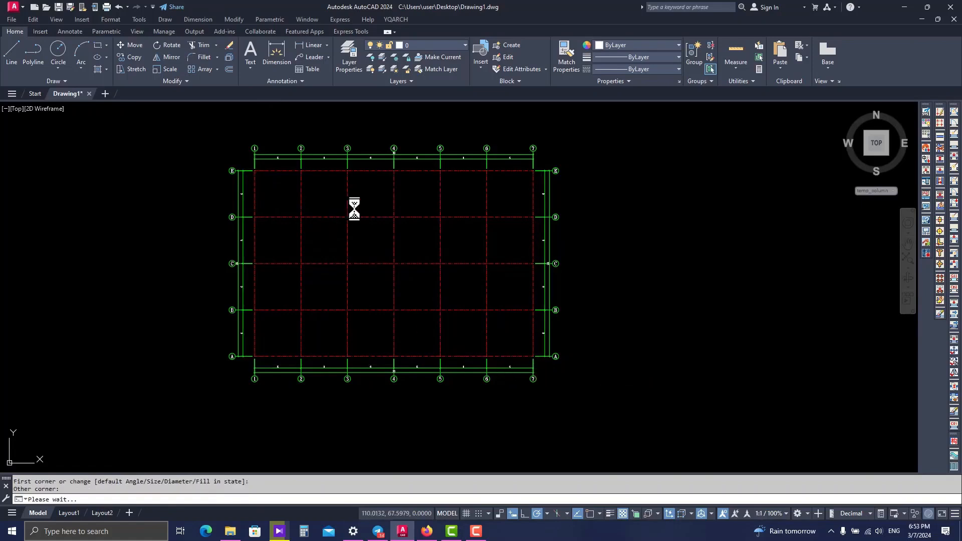
# Step: Measure the width of one column with a temporary linear dimension between its two upper corners
pyautogui.scroll(10, 388, 221)
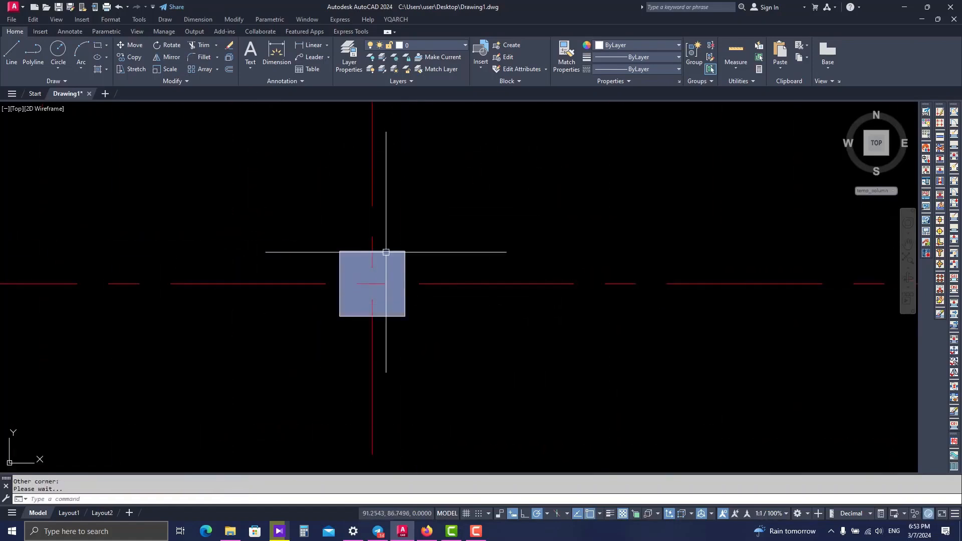
pyautogui.scroll(5, 399, 275)
pyautogui.write('dli')
pyautogui.press('Return')
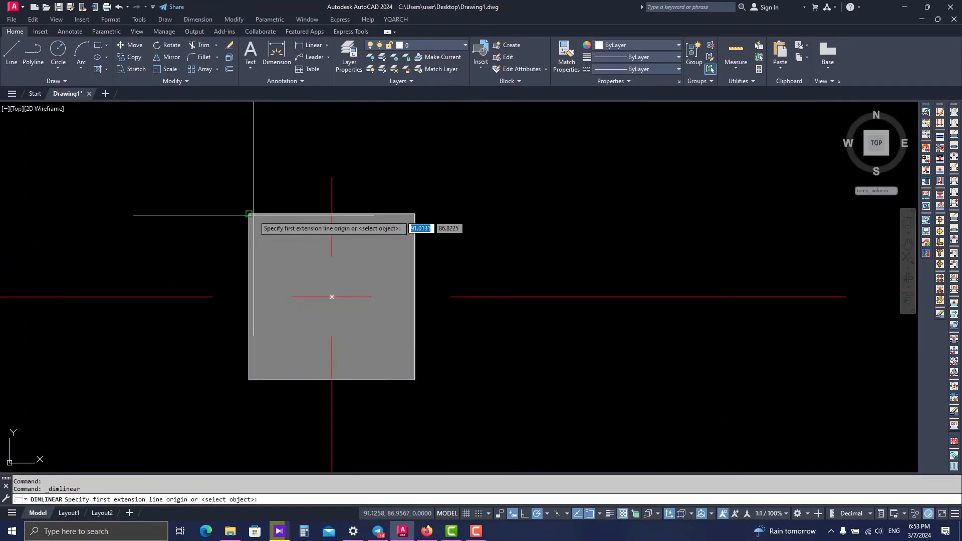
pyautogui.click(249, 214)
pyautogui.click(415, 214)
pyautogui.scroll(-6, 415, 194)
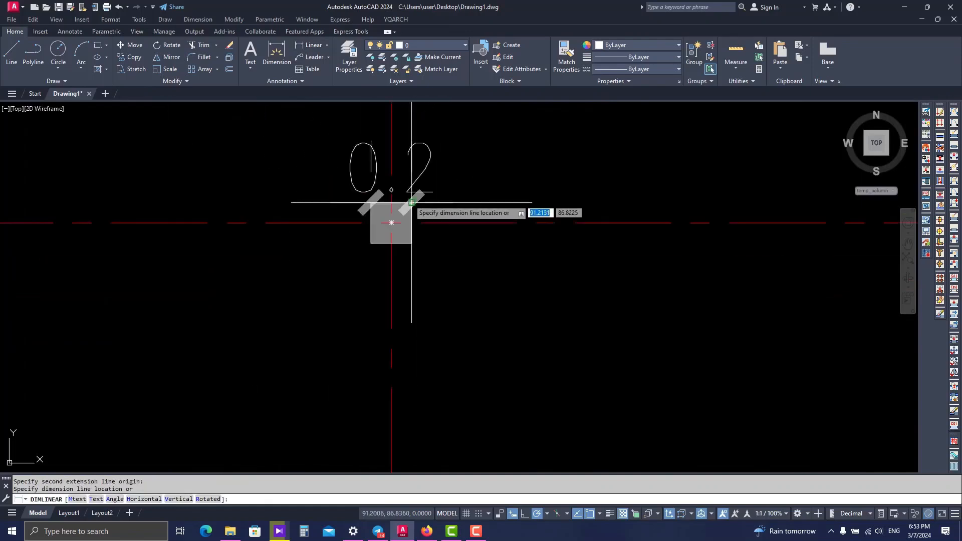
pyautogui.scroll(4, 413, 221)
pyautogui.press('Escape')
# Step: Select the solid hatches of all columns as similar objects and change their pattern to ANSI35
pyautogui.click(397, 261)
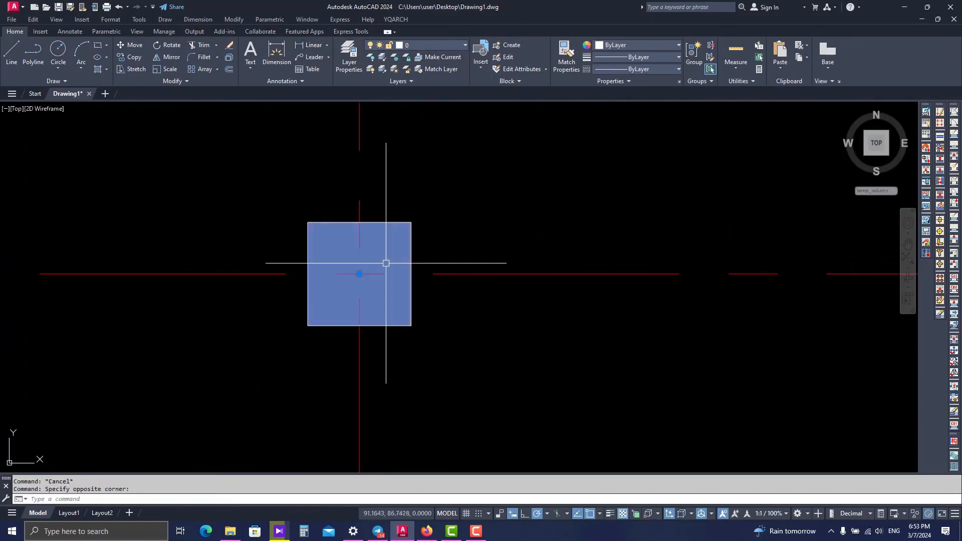
pyautogui.scroll(-2, 398, 246)
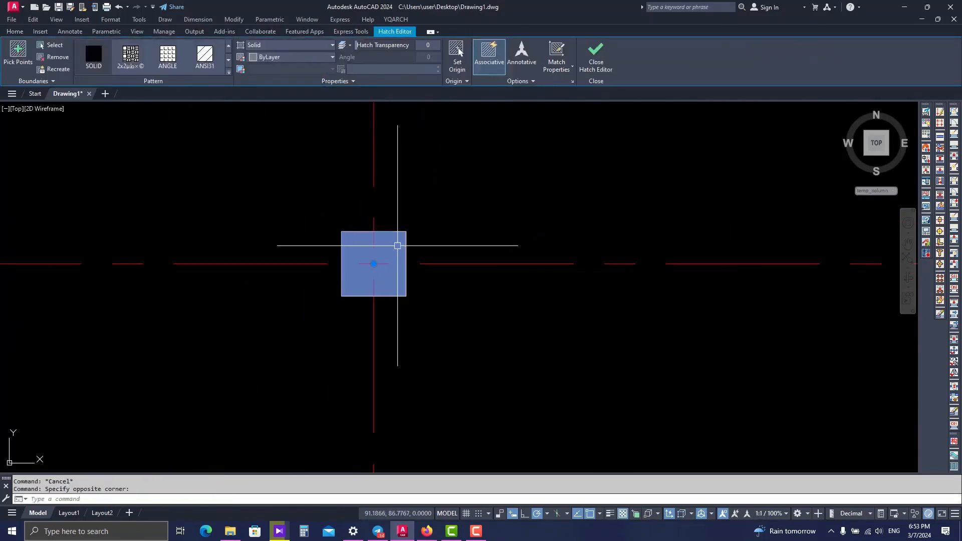
pyautogui.rightClick(398, 246)
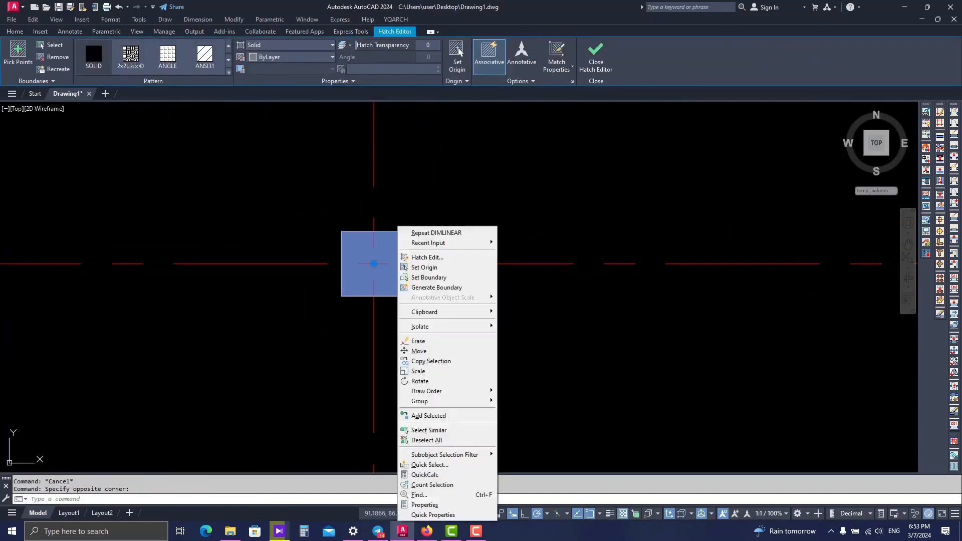
pyautogui.click(456, 430)
pyautogui.scroll(-8, 458, 268)
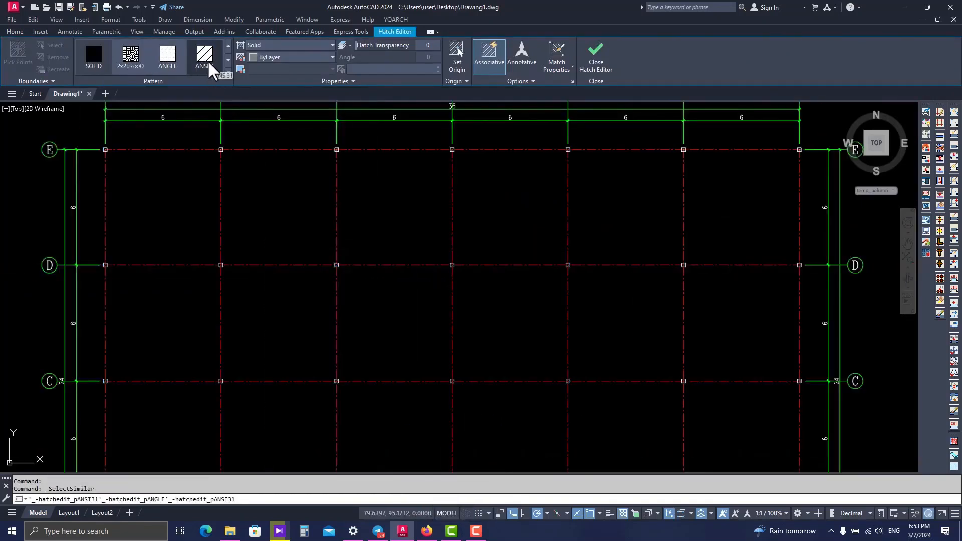
pyautogui.click(228, 60)
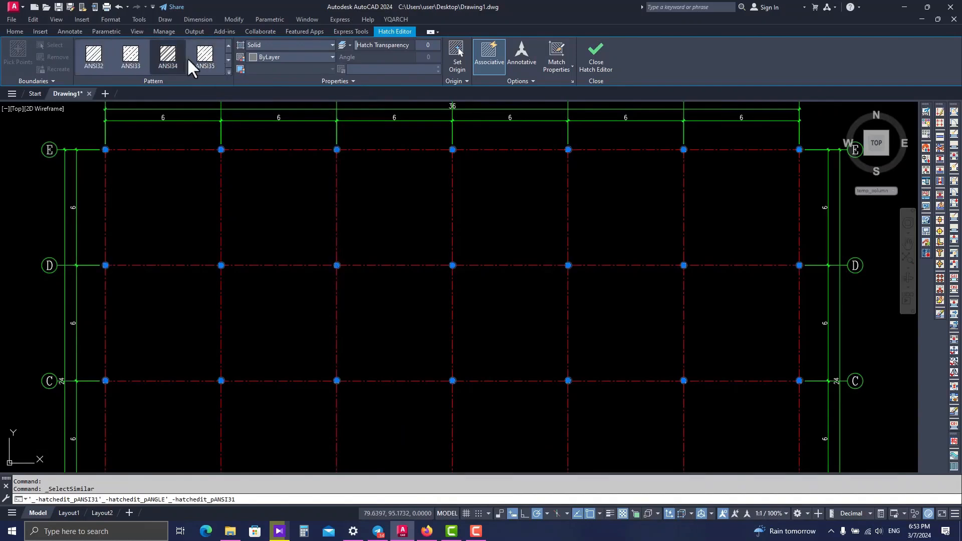
pyautogui.click(201, 59)
pyautogui.scroll(8, 224, 245)
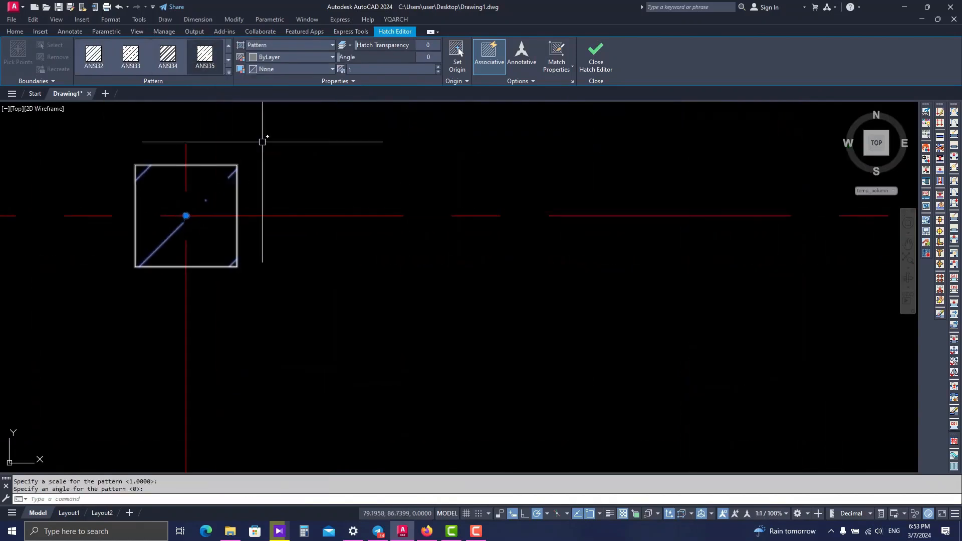
pyautogui.scroll(-8, 316, 215)
pyautogui.press('Escape')
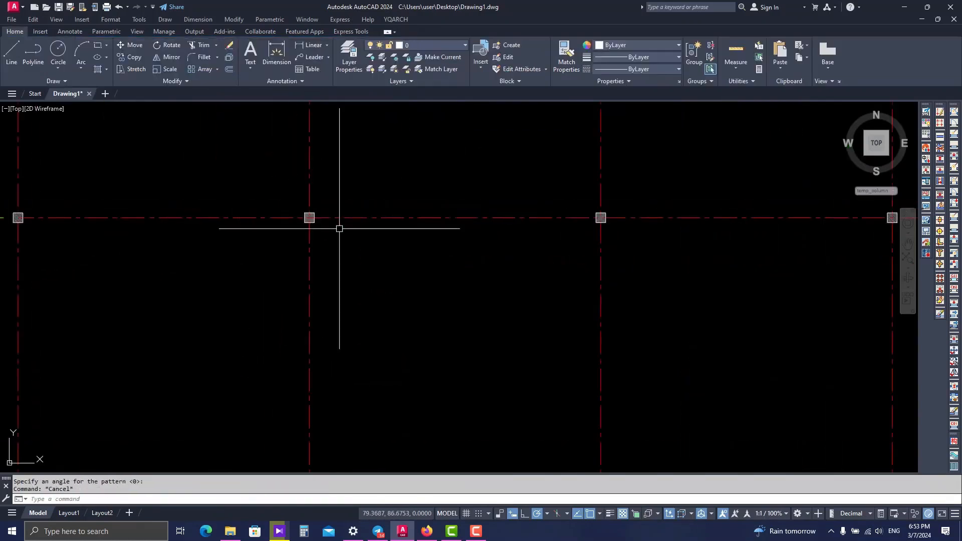
# Step: Start YQArch's Arrange Columns command again and set the rectangular column size to 0.7 by 0.7
pyautogui.scroll(-6, 339, 229)
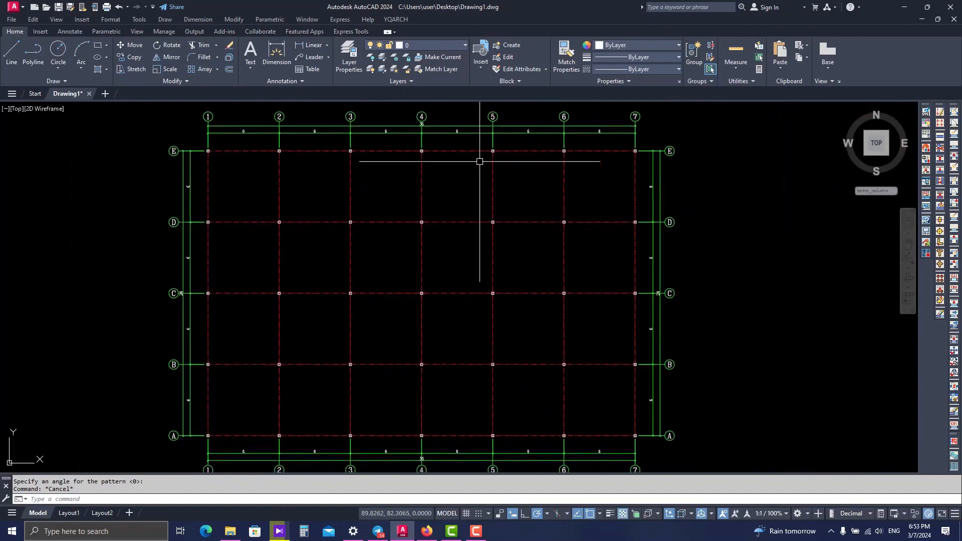
pyautogui.scroll(2, 501, 158)
pyautogui.scroll(4, 602, 258)
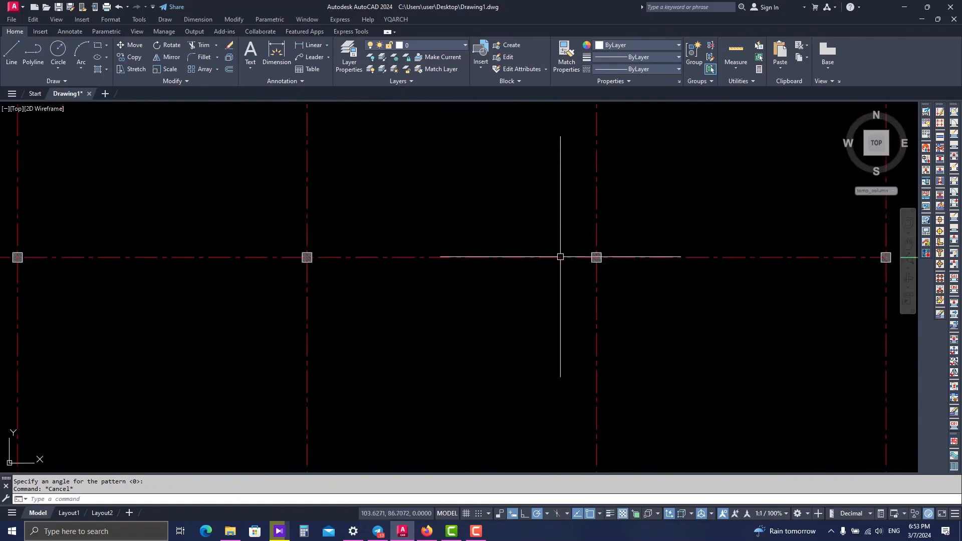
pyautogui.scroll(3, 608, 270)
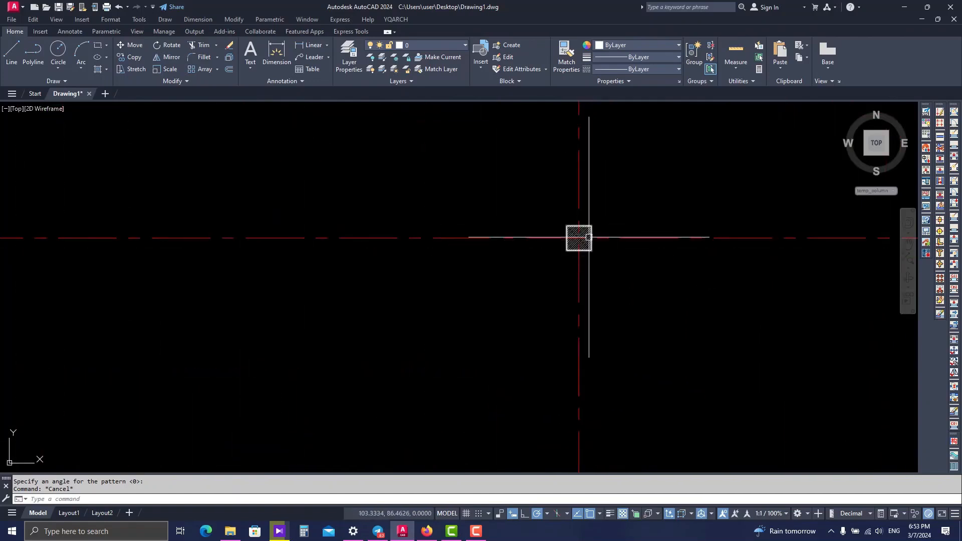
pyautogui.scroll(-4, 589, 238)
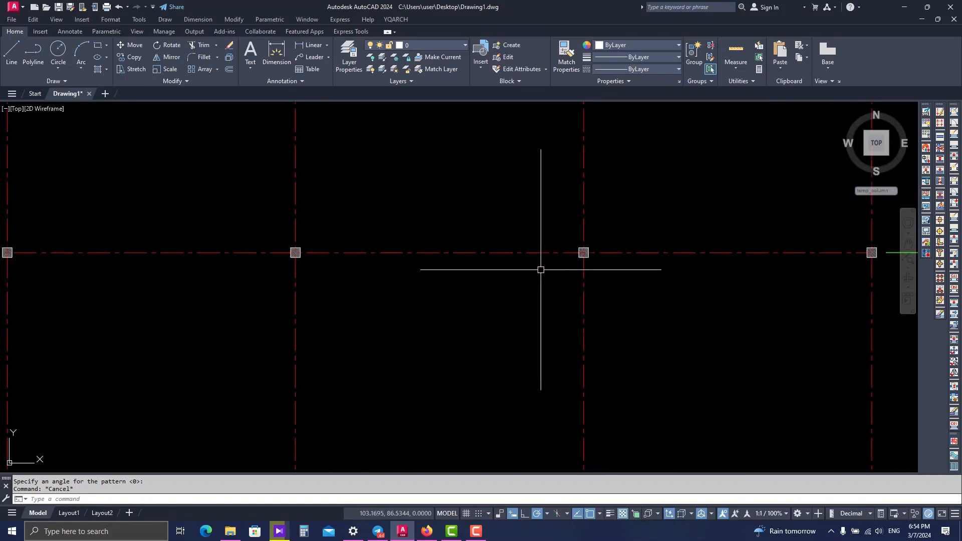
pyautogui.click(403, 18)
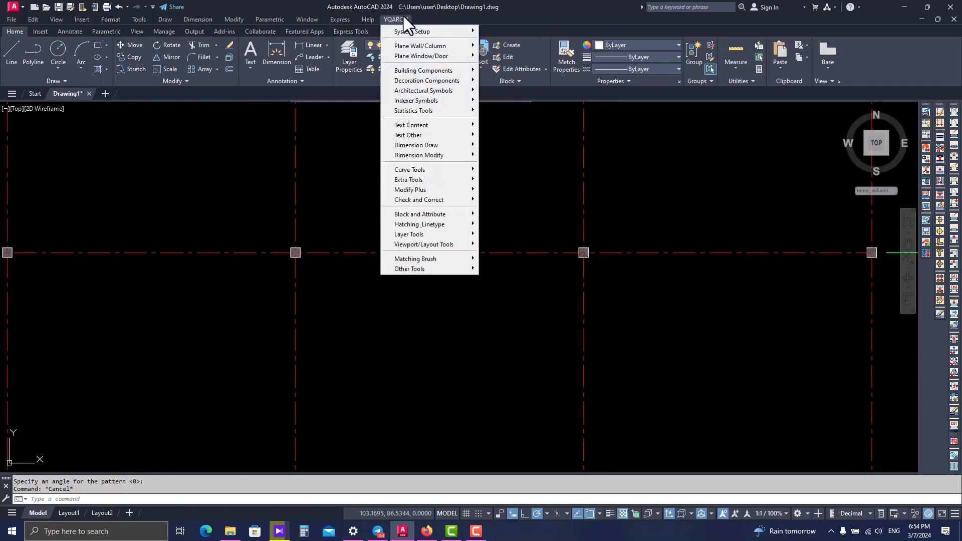
pyautogui.moveTo(434, 47)
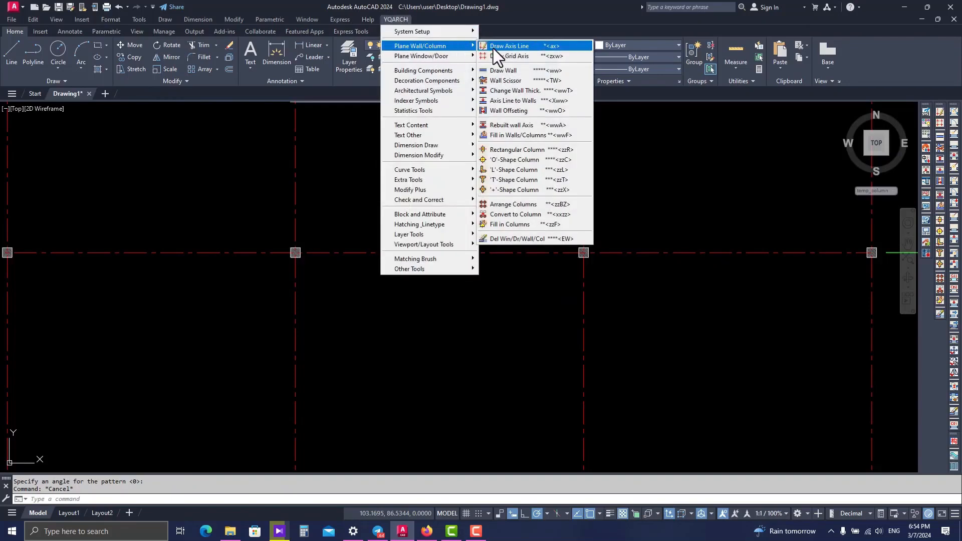
pyautogui.click(527, 205)
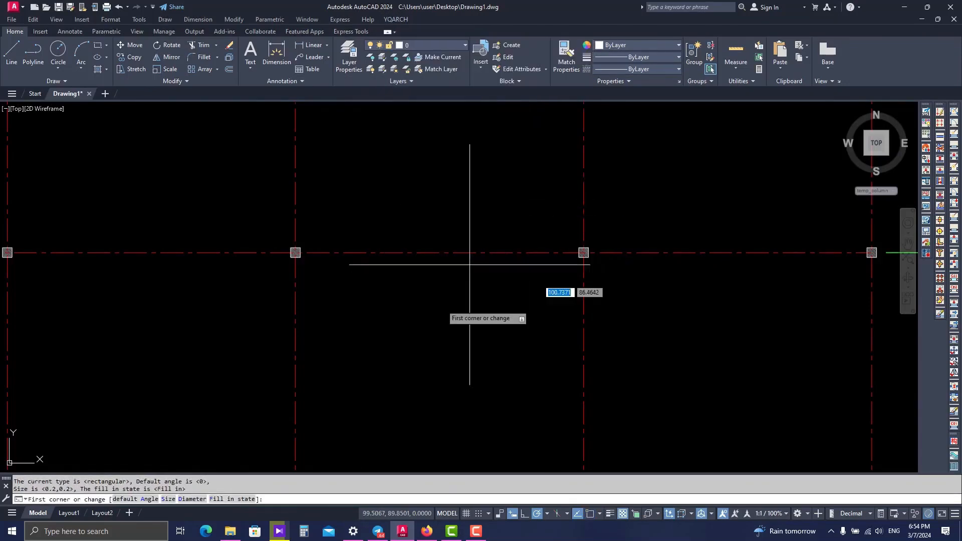
pyautogui.write('S')
pyautogui.press('Return')
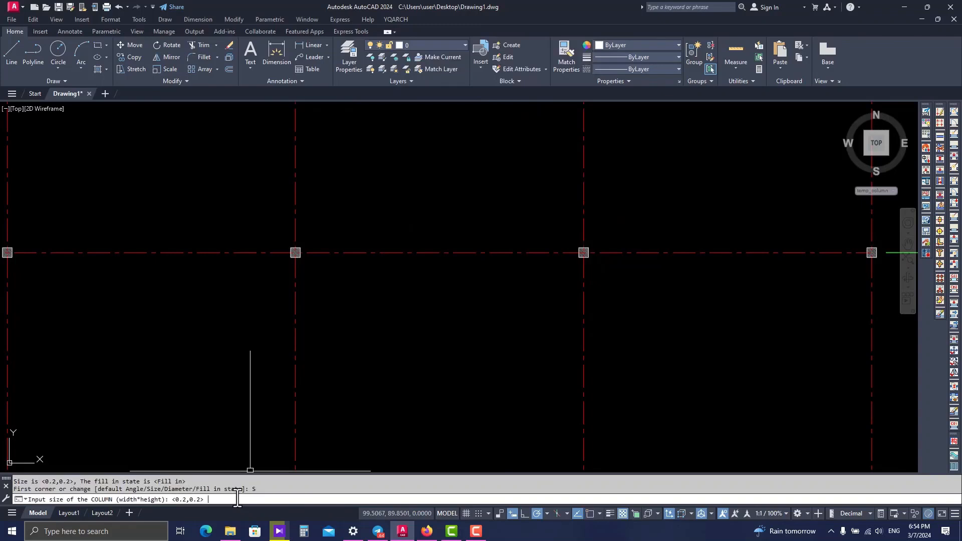
pyautogui.write('0.7')
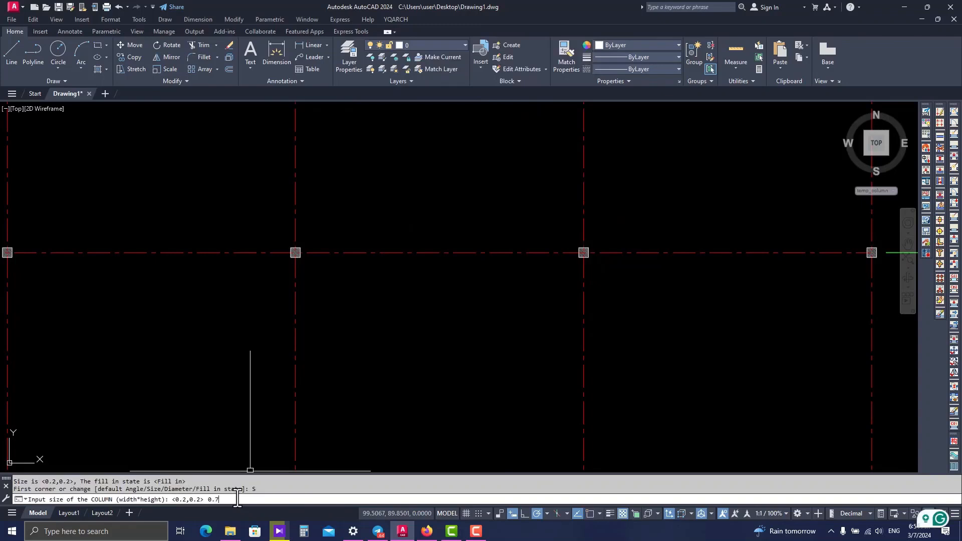
pyautogui.write(',0.7')
pyautogui.press('Return')
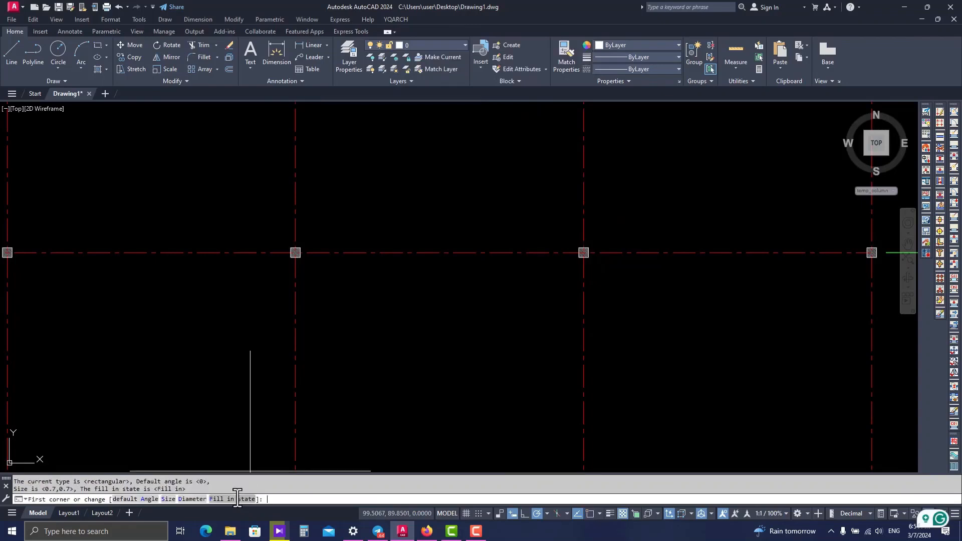
# Step: Disable automatic column filling and arrange the 0.7 by 0.7 columns over a window enclosing all grid intersections
pyautogui.write('F')
pyautogui.press('Return')
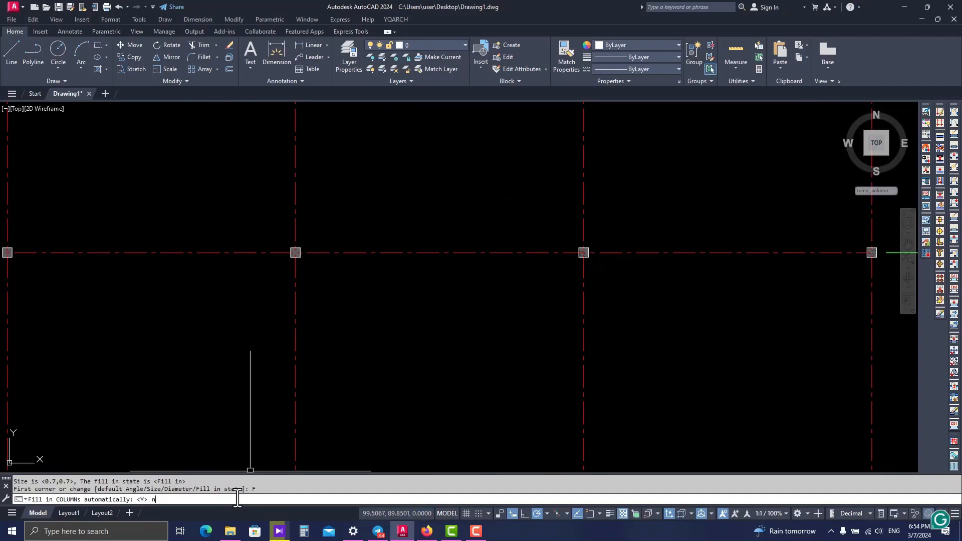
pyautogui.press('Return')
pyautogui.scroll(-10, 334, 314)
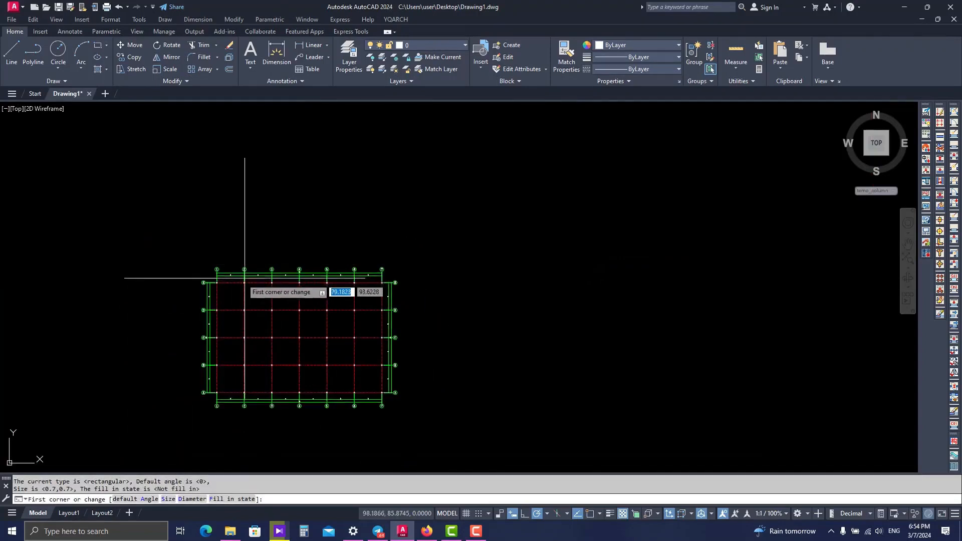
pyautogui.scroll(3, 243, 279)
pyautogui.click(204, 274)
pyautogui.moveTo(471, 454); pyautogui.dragTo(462, 412, button='middle')
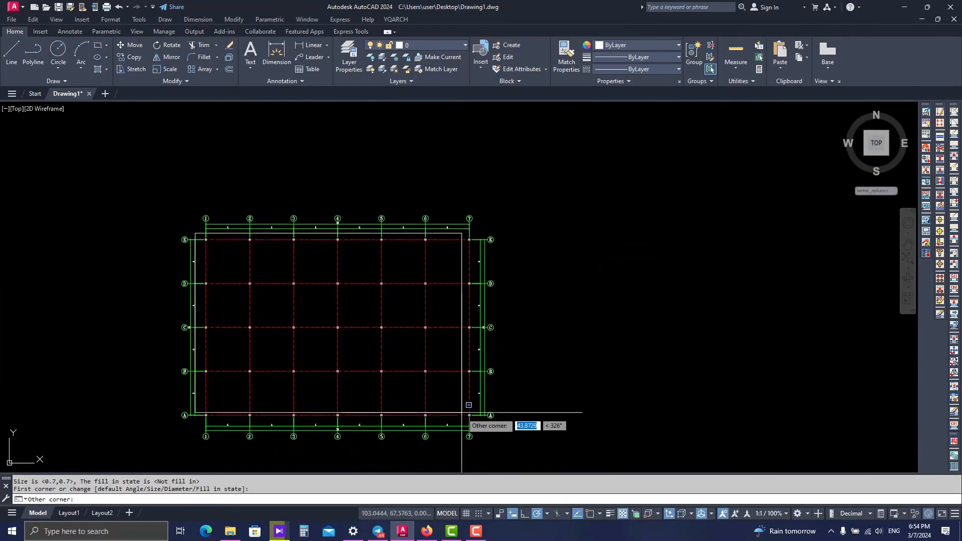
pyautogui.click(473, 421)
# Step: Restart Arrange Columns and set the rectangular column size to 0.9 by 0.9
pyautogui.scroll(10, 344, 281)
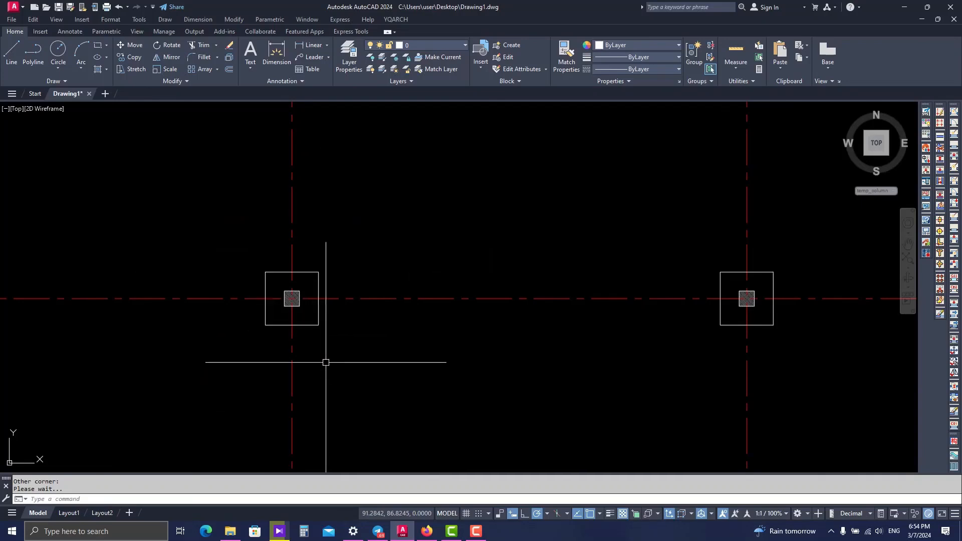
pyautogui.scroll(-2, 328, 348)
pyautogui.moveTo(329, 347); pyautogui.dragTo(330, 290, button='middle')
pyautogui.scroll(3, 309, 268)
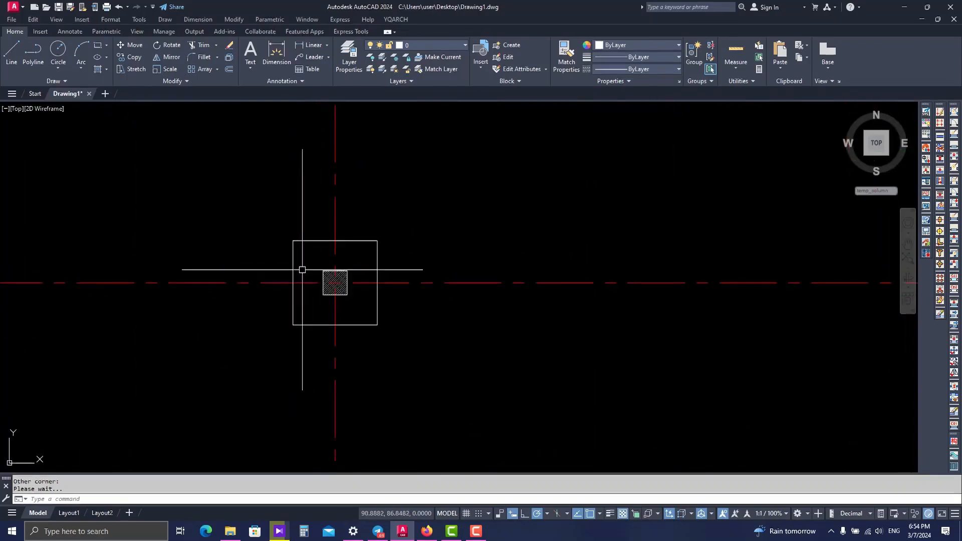
pyautogui.click(396, 20)
pyautogui.moveTo(428, 49)
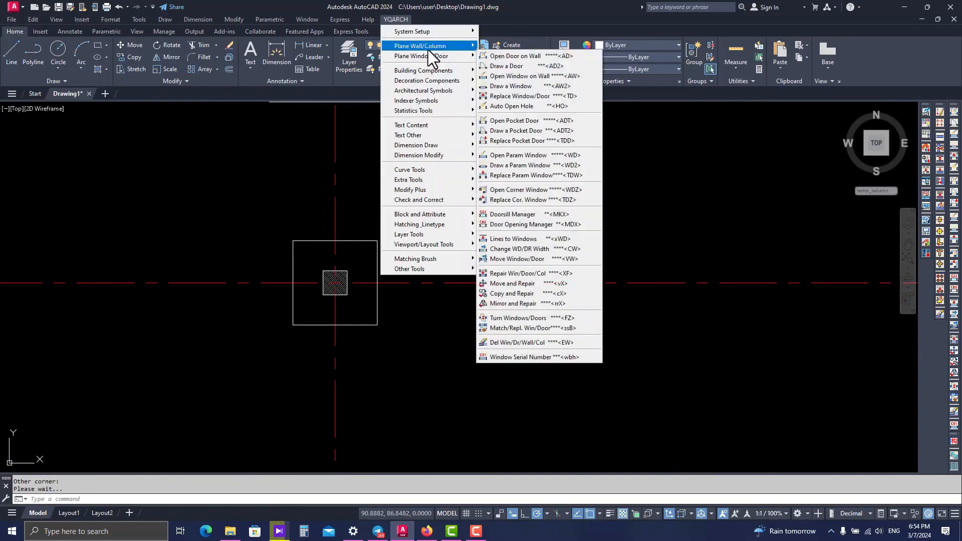
pyautogui.click(519, 202)
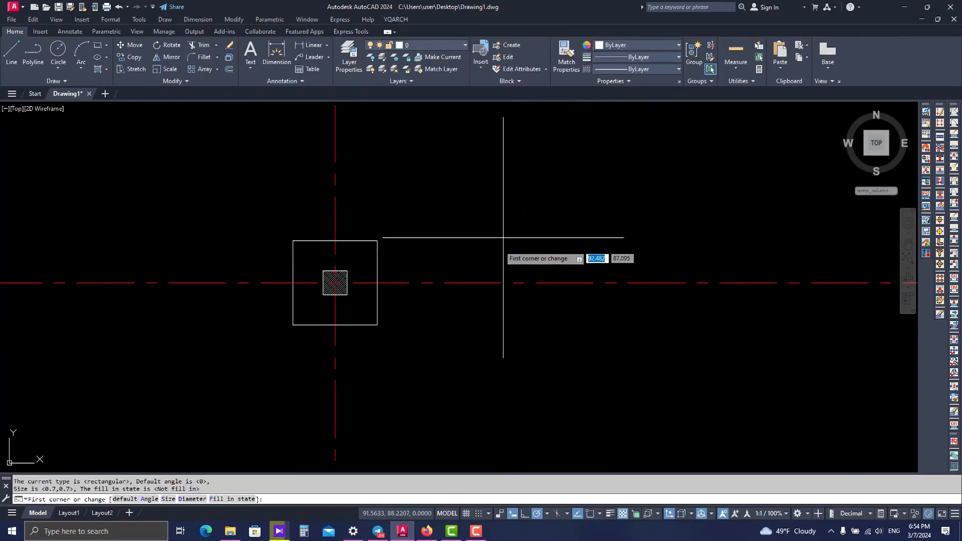
pyautogui.click(168, 499)
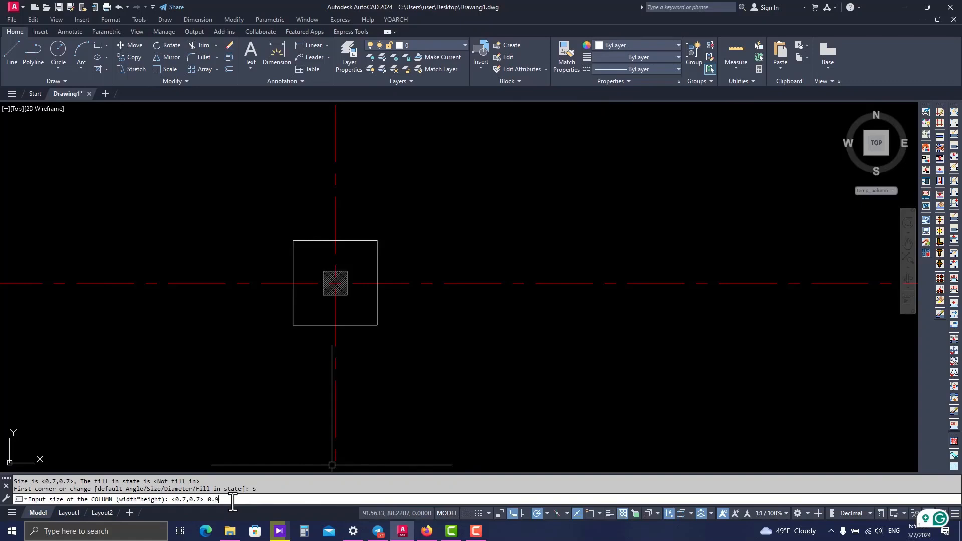
pyautogui.write('0.9,')
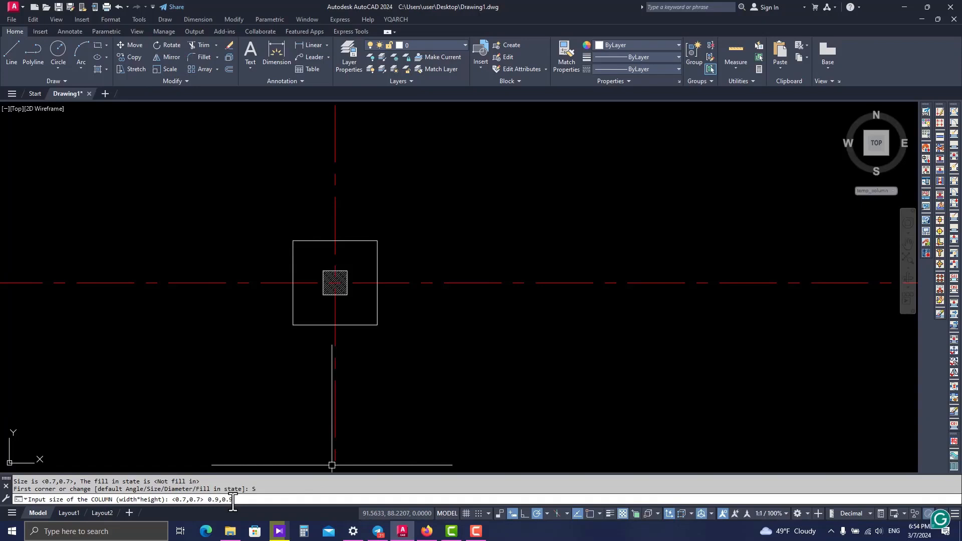
pyautogui.write('0.9')
pyautogui.press('Return')
# Step: Arrange the unfilled 0.9 by 0.9 outlines around the existing columns over the whole axis grid
pyautogui.scroll(-6, 269, 275)
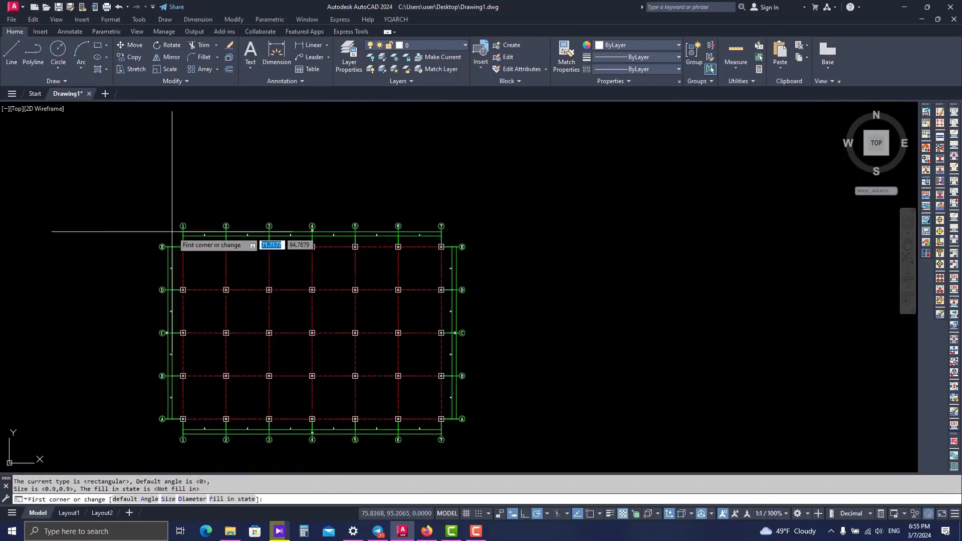
pyautogui.click(172, 231)
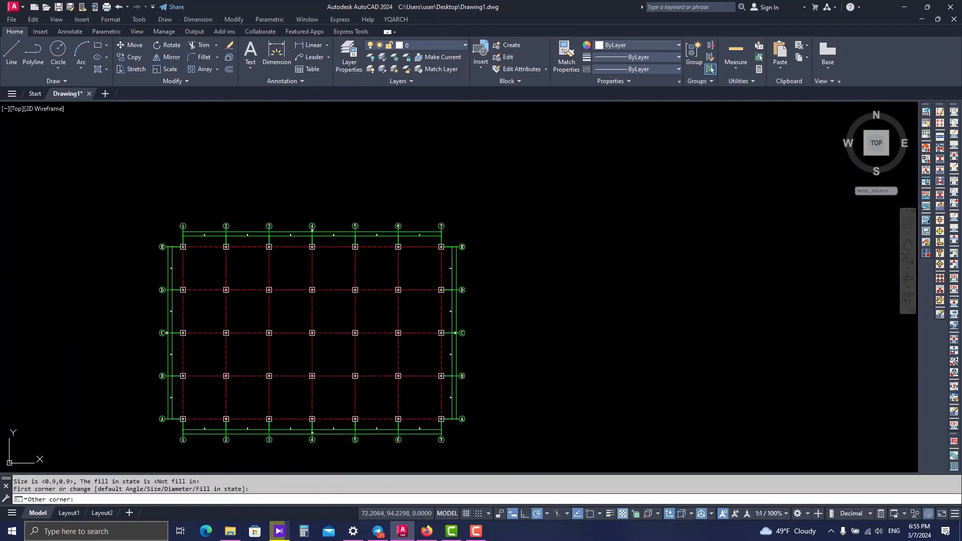
pyautogui.click(447, 425)
pyautogui.scroll(6, 401, 287)
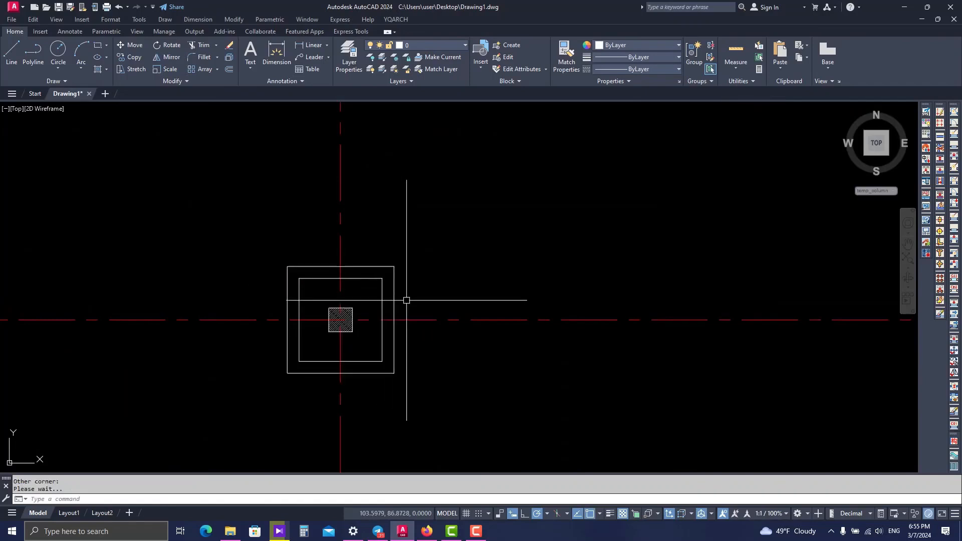
pyautogui.scroll(-6, 406, 299)
pyautogui.scroll(2, 292, 297)
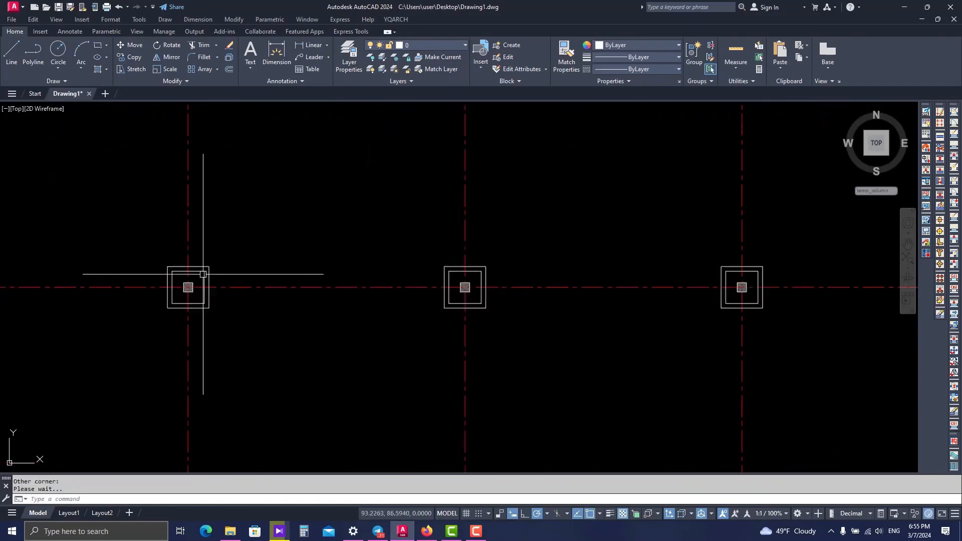
pyautogui.scroll(-2, 357, 327)
pyautogui.moveTo(371, 354); pyautogui.dragTo(376, 326, button='middle')
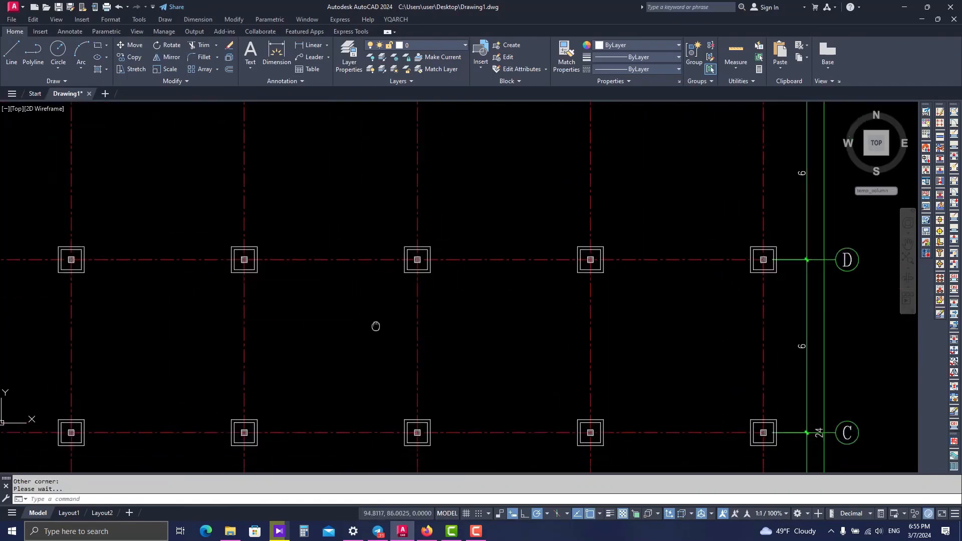
# Step: Start YQArch's Axis Line to Walls command with a wall thickness of 0.25
pyautogui.click(396, 20)
pyautogui.moveTo(419, 53)
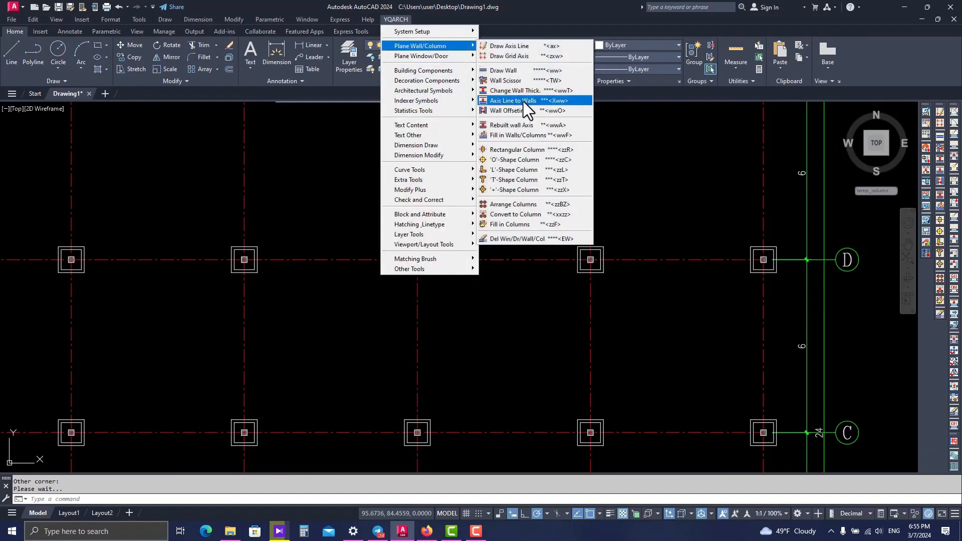
pyautogui.click(524, 101)
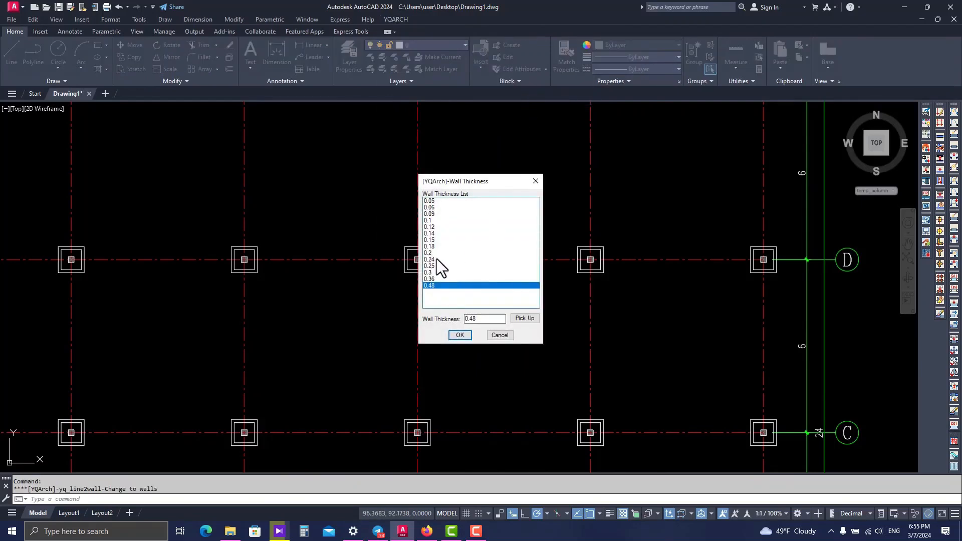
pyautogui.click(430, 266)
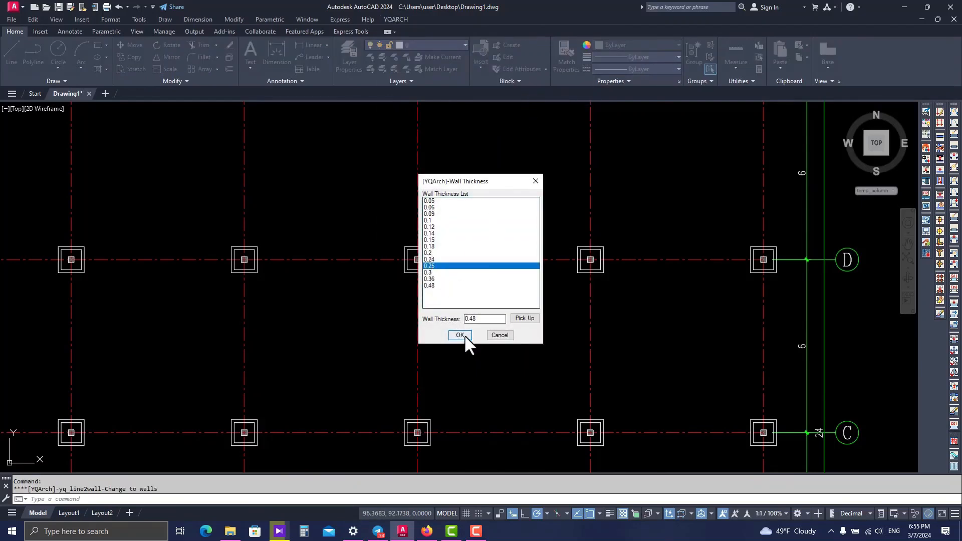
pyautogui.click(459, 336)
# Step: Select all vertical and horizontal axis lines of the grid and convert them to walls
pyautogui.scroll(-5, 465, 336)
pyautogui.click(541, 261)
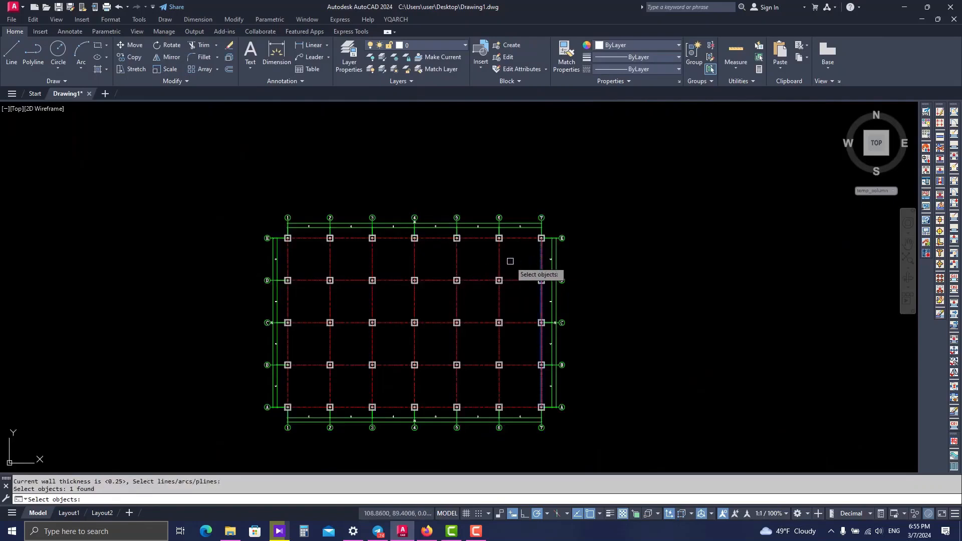
pyautogui.click(500, 260)
pyautogui.click(467, 261)
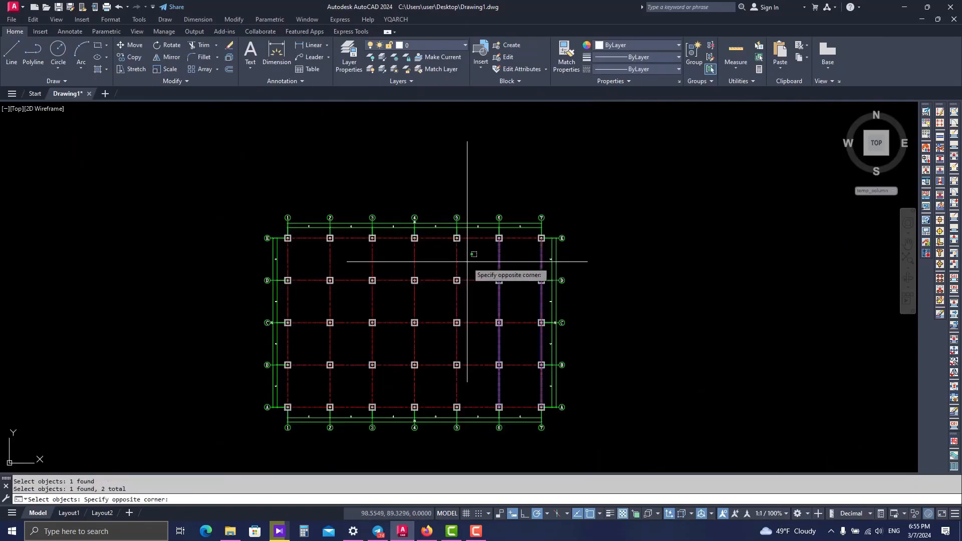
pyautogui.click(285, 266)
pyautogui.click(321, 258)
pyautogui.click(308, 245)
pyautogui.click(307, 238)
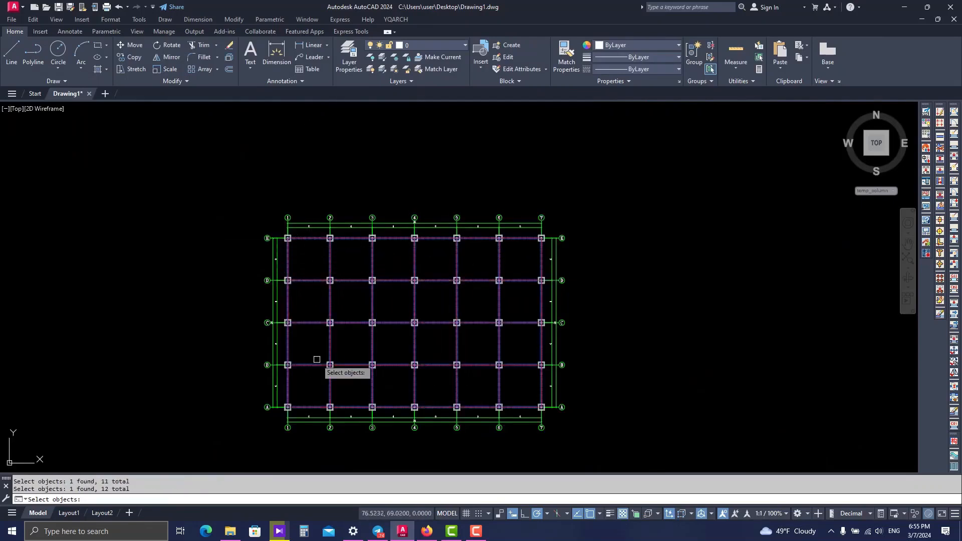
pyautogui.press('Return')
pyautogui.scroll(3, 323, 349)
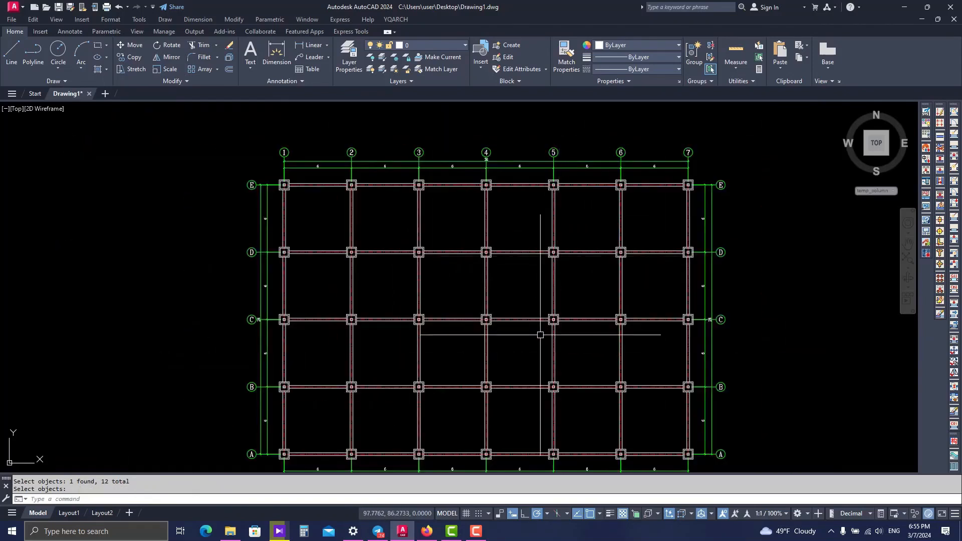
pyautogui.moveTo(539, 333); pyautogui.dragTo(475, 294, button='middle')
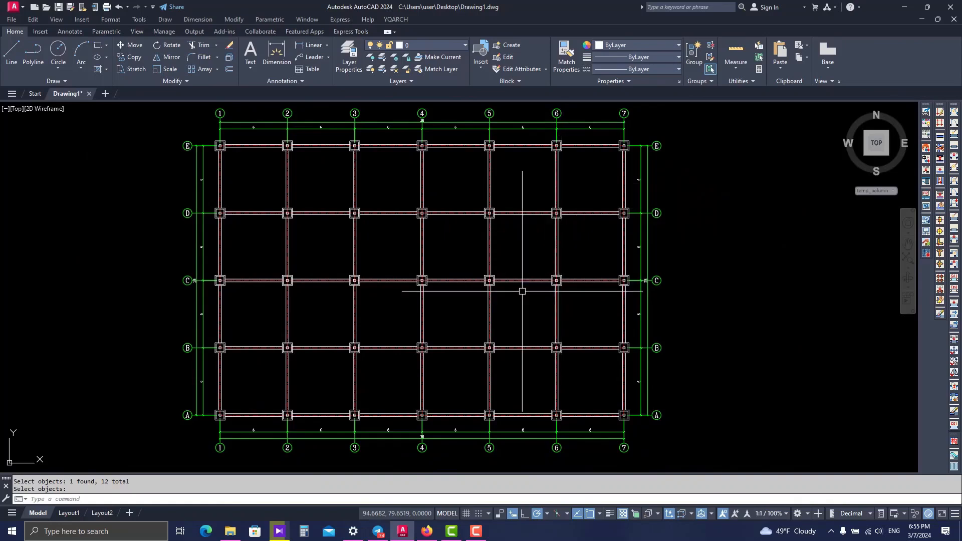
pyautogui.moveTo(521, 291); pyautogui.dragTo(509, 304, button='middle')
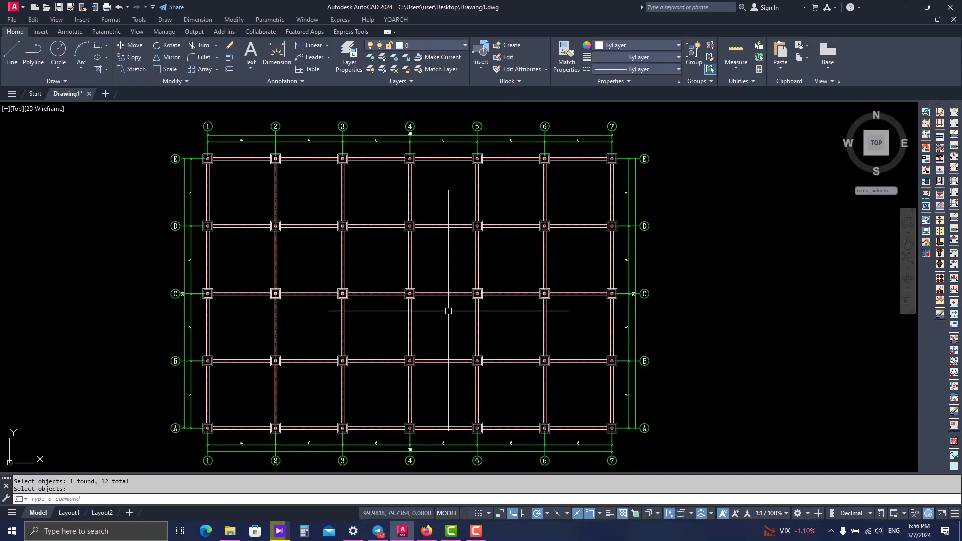
pyautogui.click(476, 531)
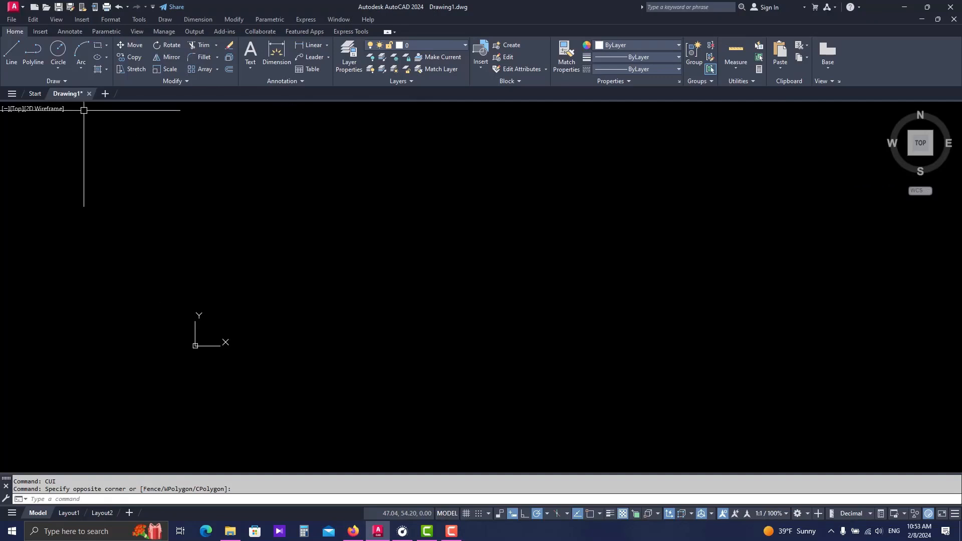
# Step: Open Find and Replace from the standard editing commands, view its options, and close it
pyautogui.click(36, 20)
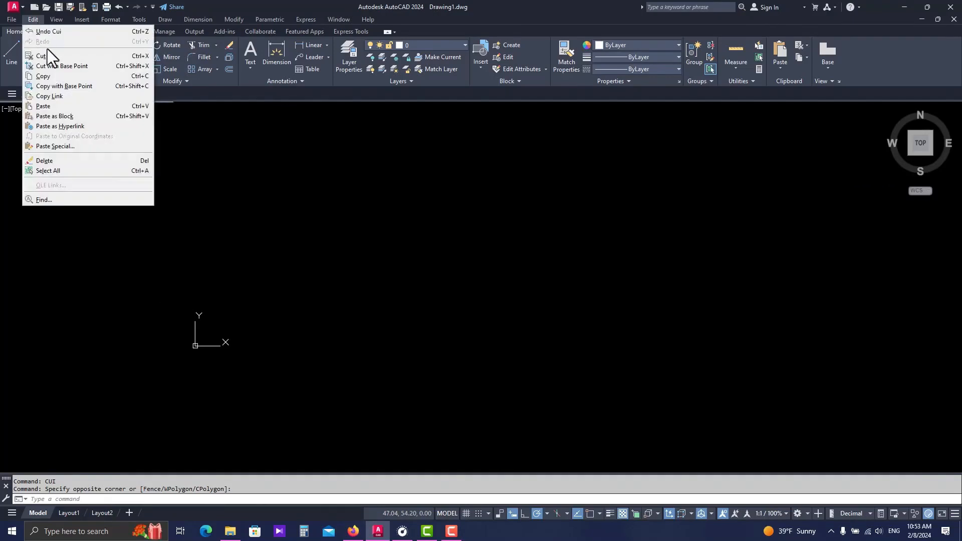
pyautogui.click(62, 200)
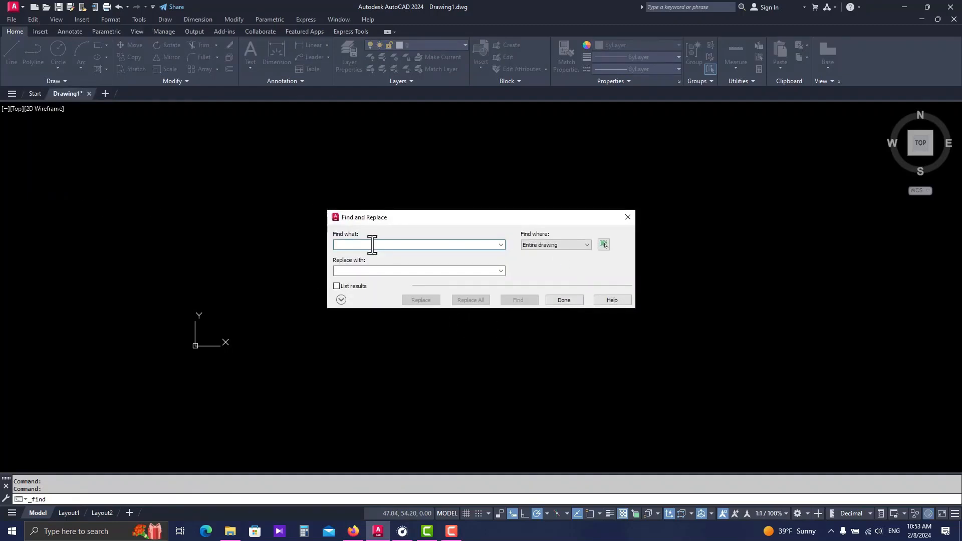
pyautogui.click(563, 300)
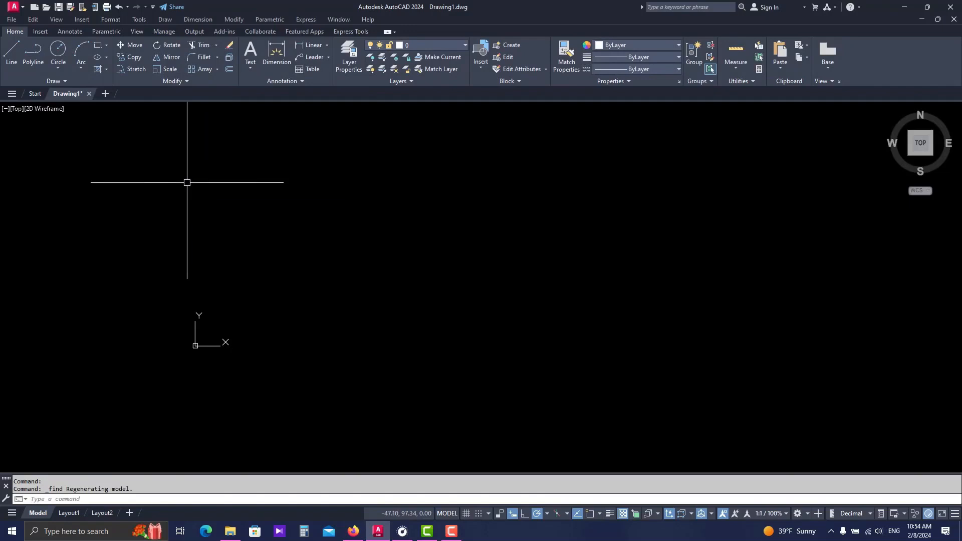
# Step: Open the Customize User Interface editor with CUI, filter the command list by "find" and select the Find... command
pyautogui.write('CUI')
pyautogui.press('Return')
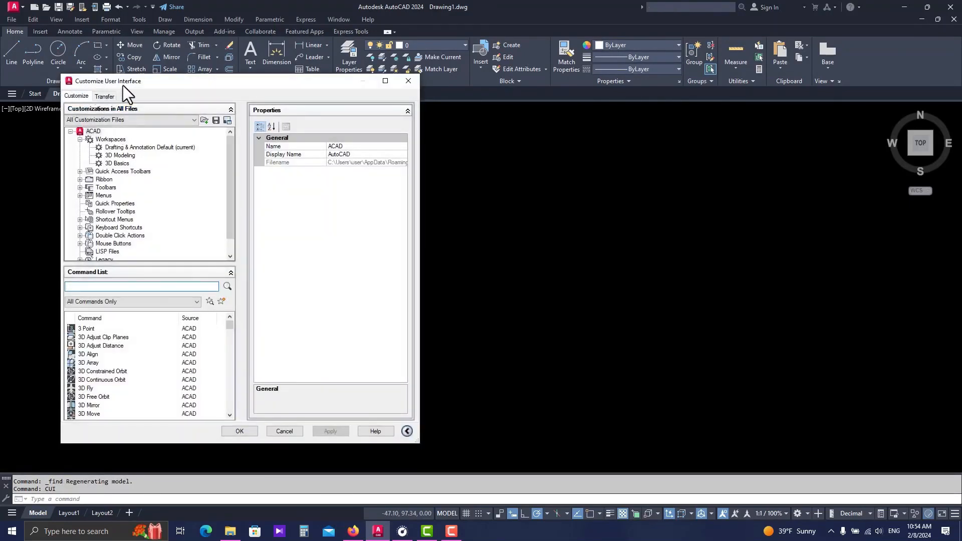
pyautogui.moveTo(237, 81); pyautogui.dragTo(304, 74)
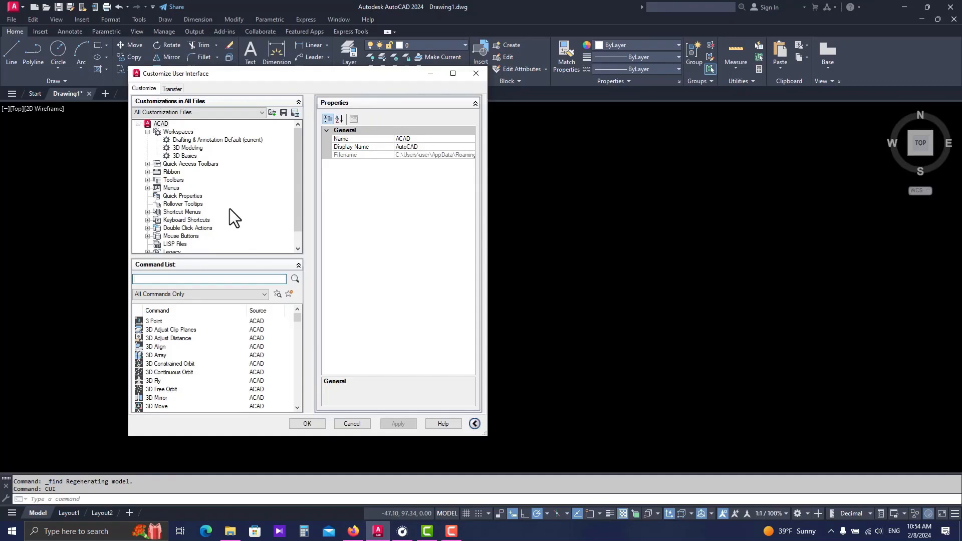
pyautogui.click(238, 279)
pyautogui.write('fin')
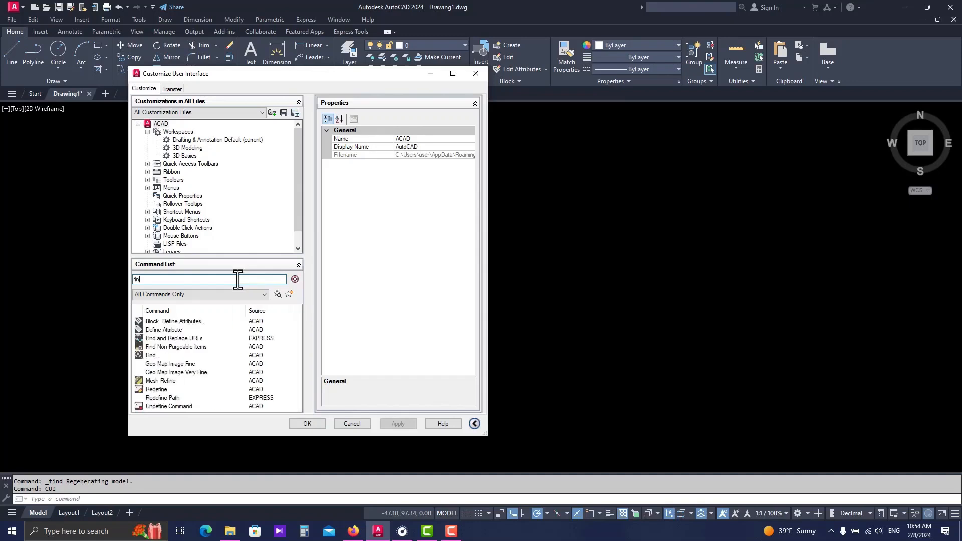
pyautogui.write('d')
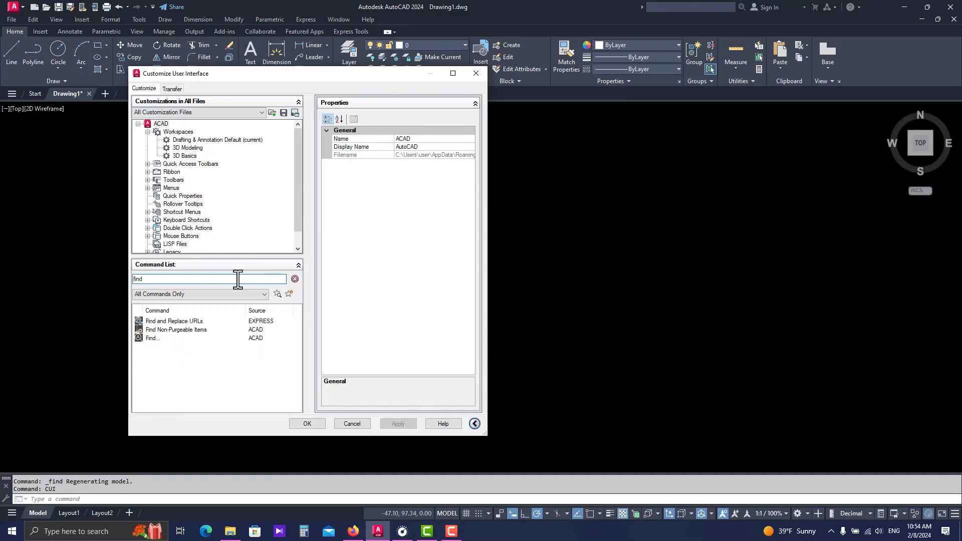
pyautogui.click(154, 339)
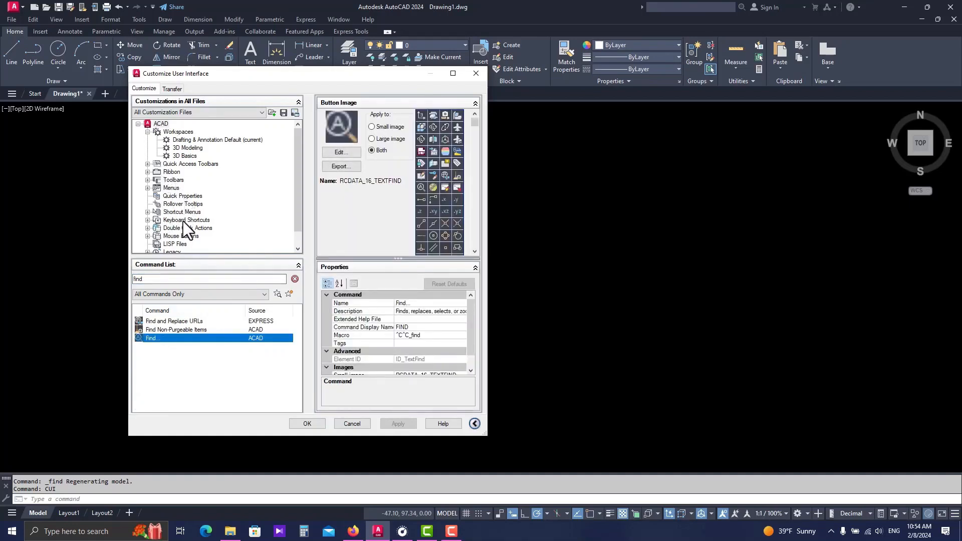
# Step: Add the Find... command to the Shortcut Keys group under Keyboard Shortcuts
pyautogui.click(148, 219)
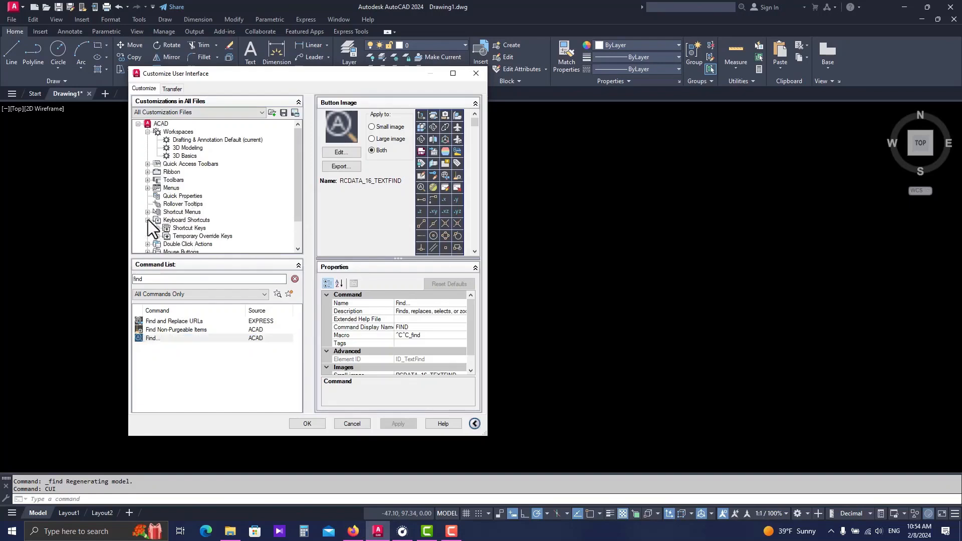
pyautogui.scroll(-1, 171, 221)
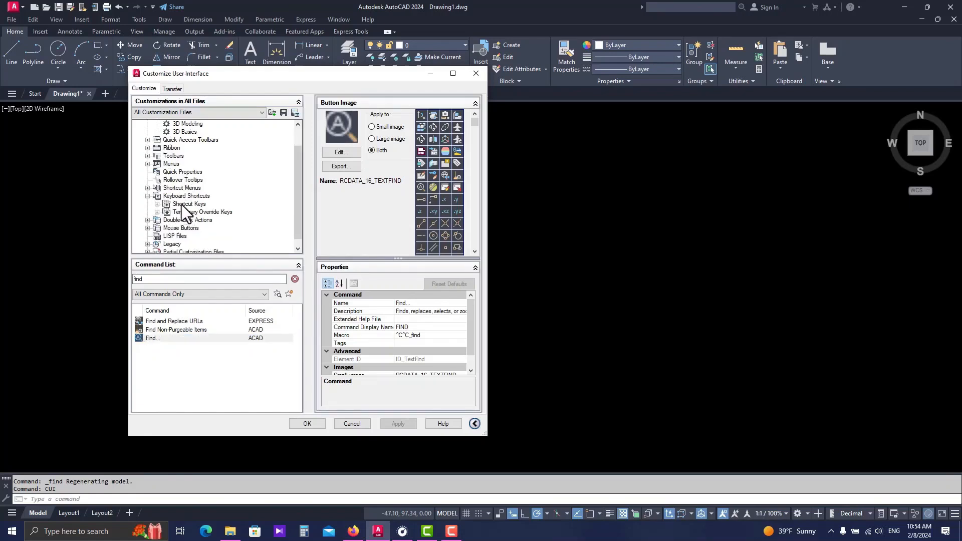
pyautogui.click(157, 204)
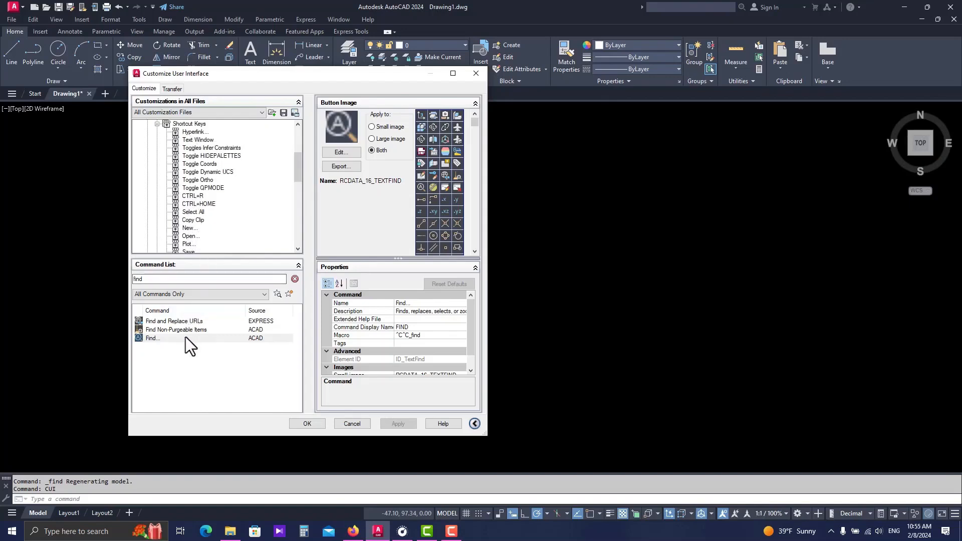
pyautogui.moveTo(185, 337); pyautogui.dragTo(178, 187)
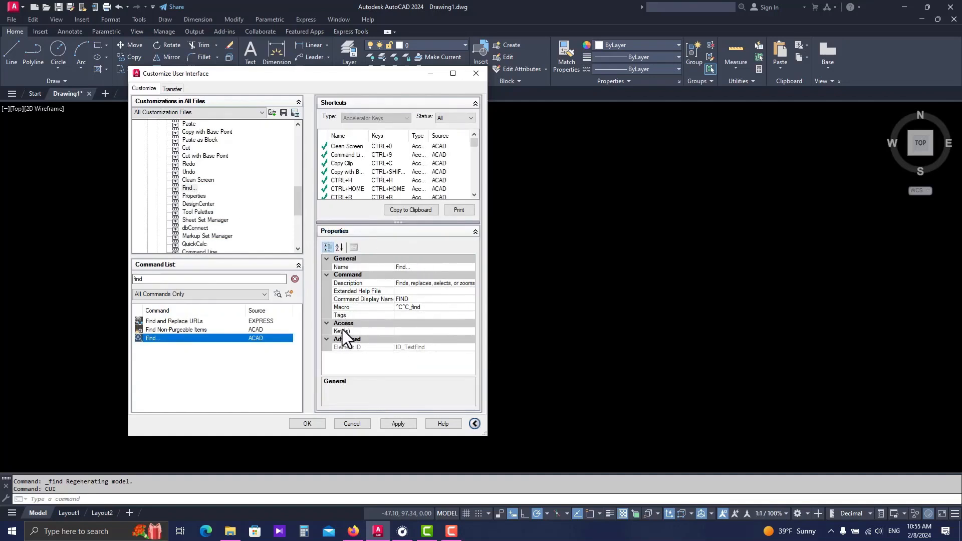
# Step: Assign CTRL+F as the shortcut key of the Find... command
pyautogui.click(471, 332)
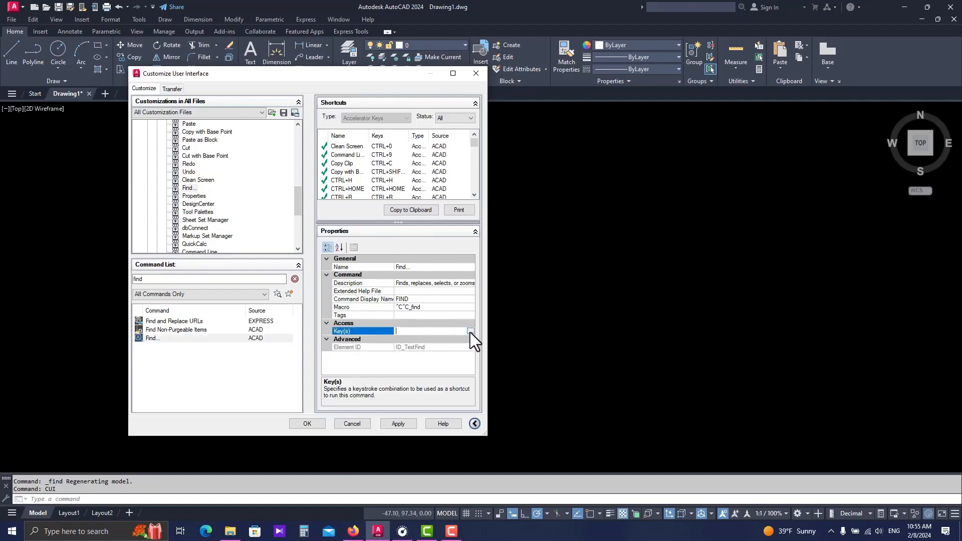
pyautogui.click(470, 332)
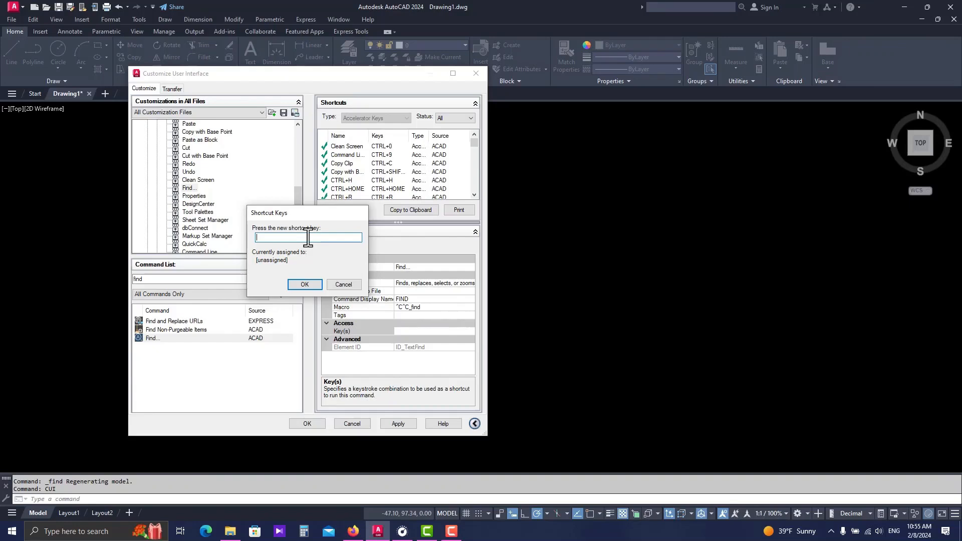
pyautogui.hotkey('ctrl', 'f')
pyautogui.click(304, 285)
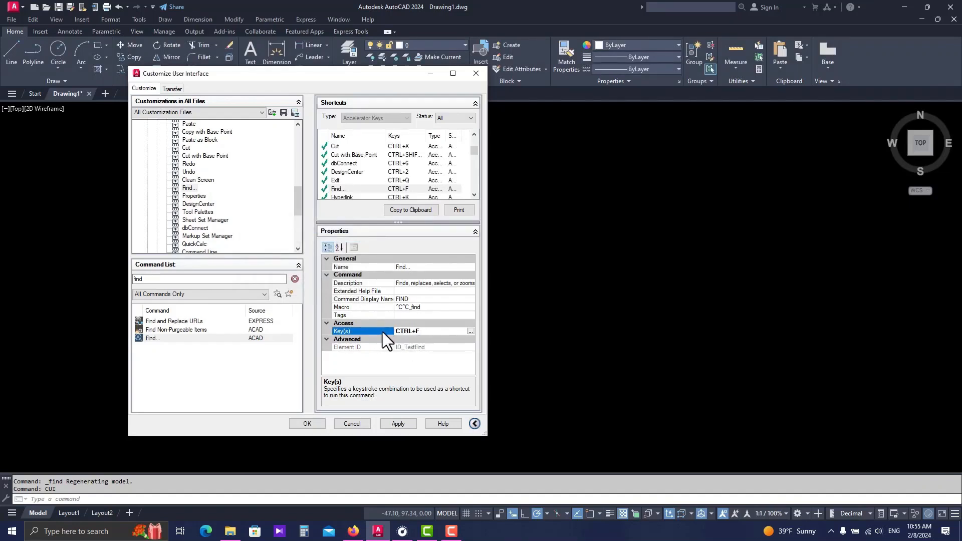
# Step: Apply and close the interface customization, and test the CTRL+F shortcut by opening and dismissing Find and Replace
pyautogui.click(399, 424)
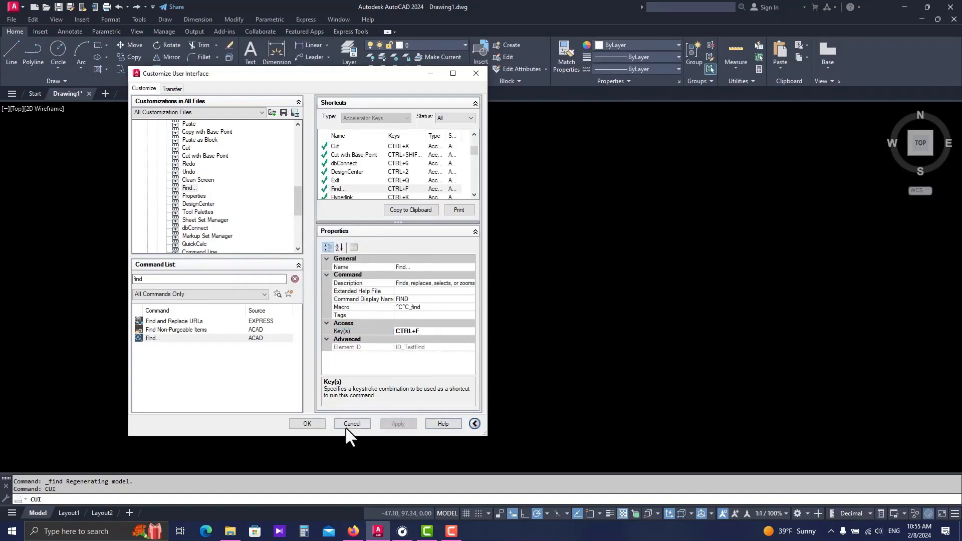
pyautogui.click(308, 425)
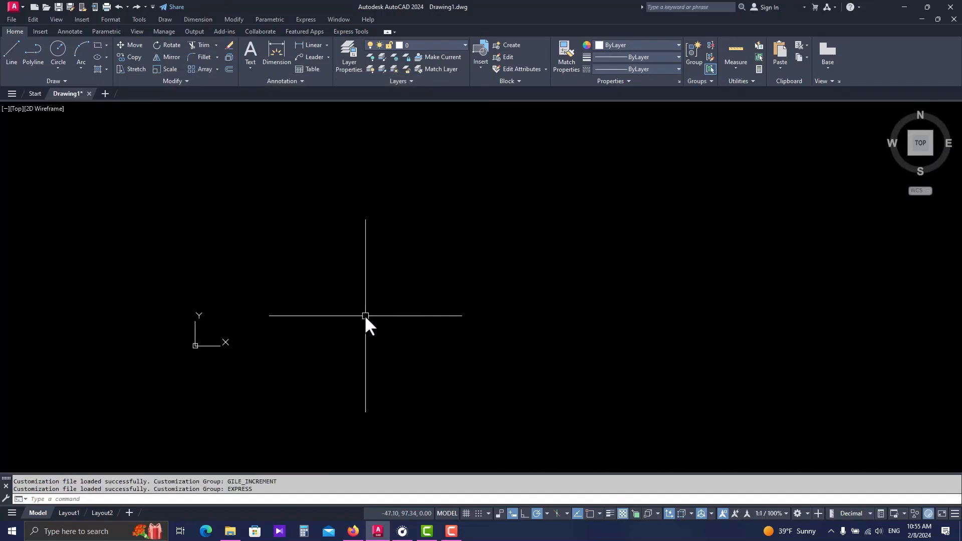
pyautogui.hotkey('ctrl', 'f')
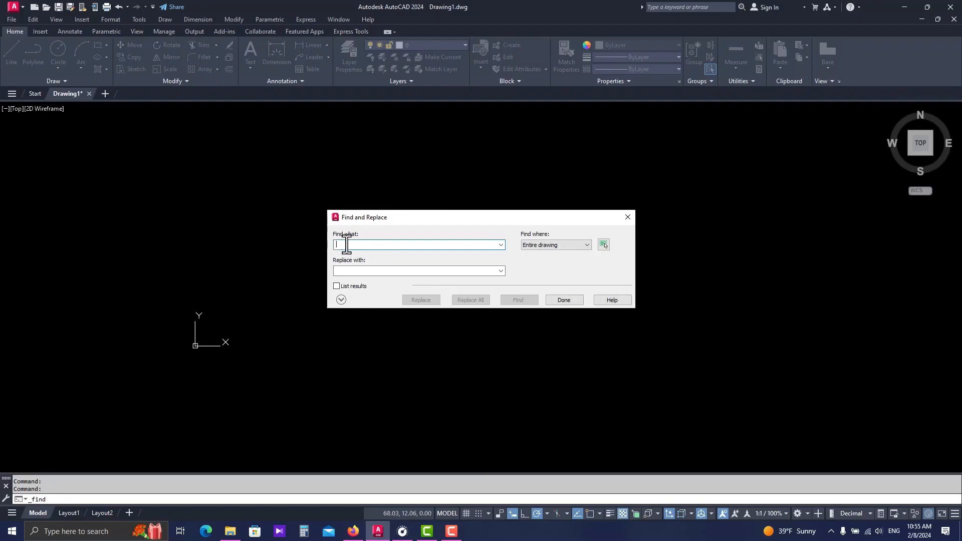
pyautogui.press('Escape')
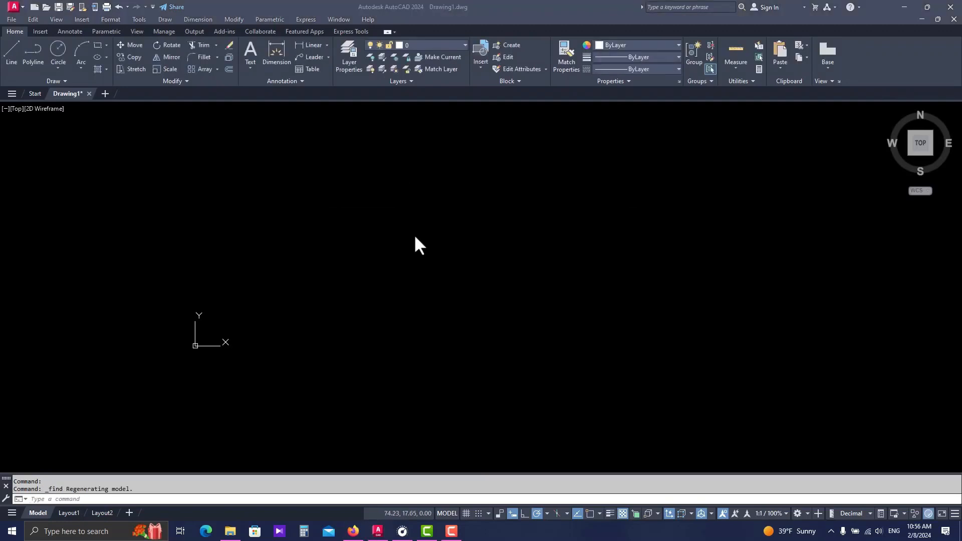
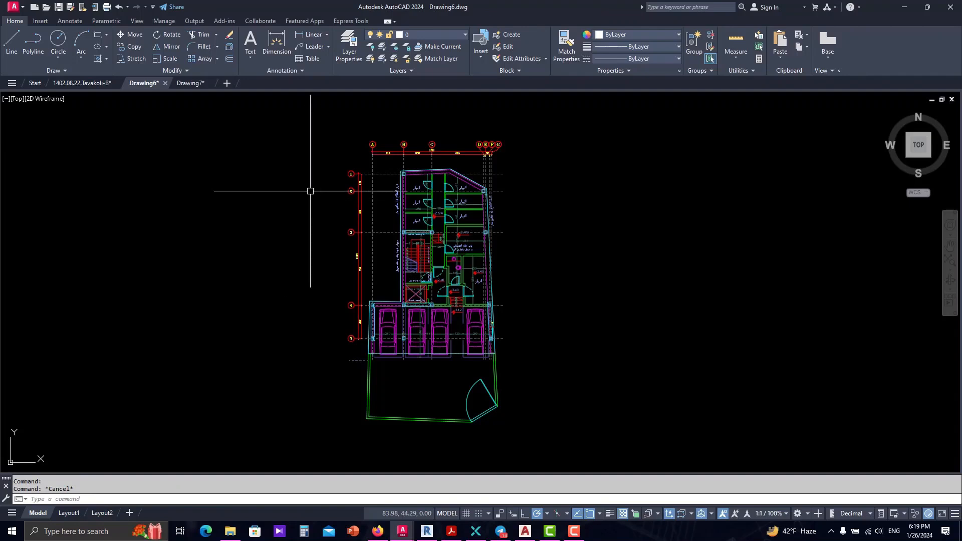
pyautogui.scroll(-2, 453, 185)
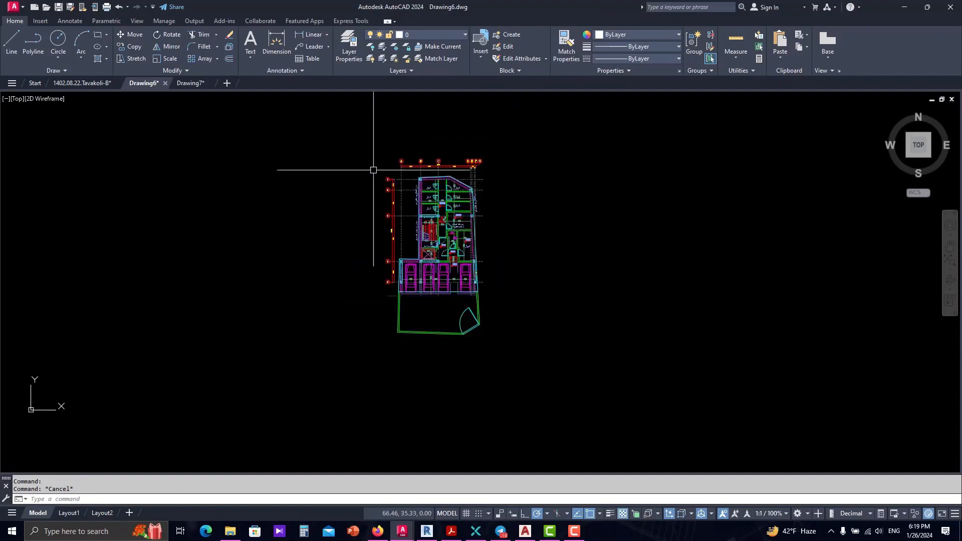
pyautogui.scroll(6, 401, 140)
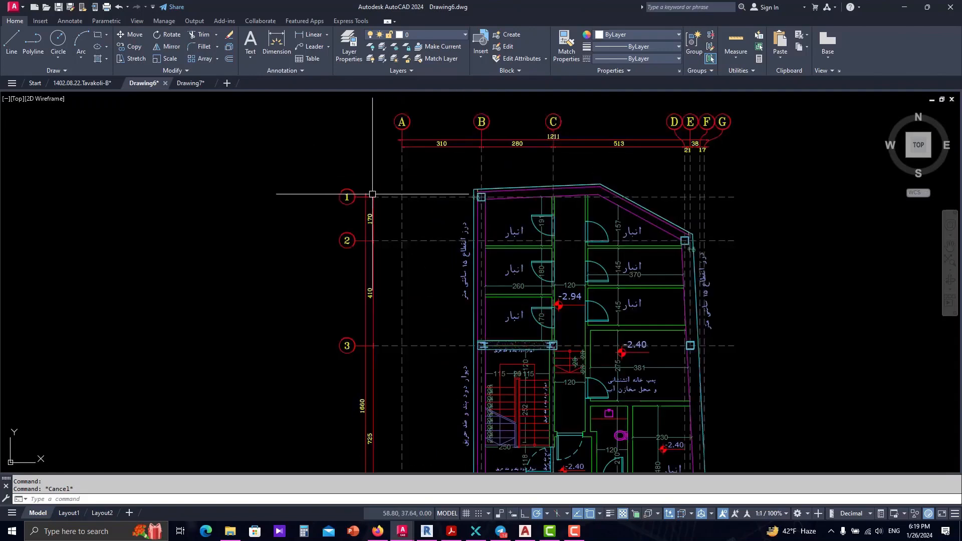
pyautogui.scroll(2, 381, 211)
pyautogui.scroll(-2, 420, 210)
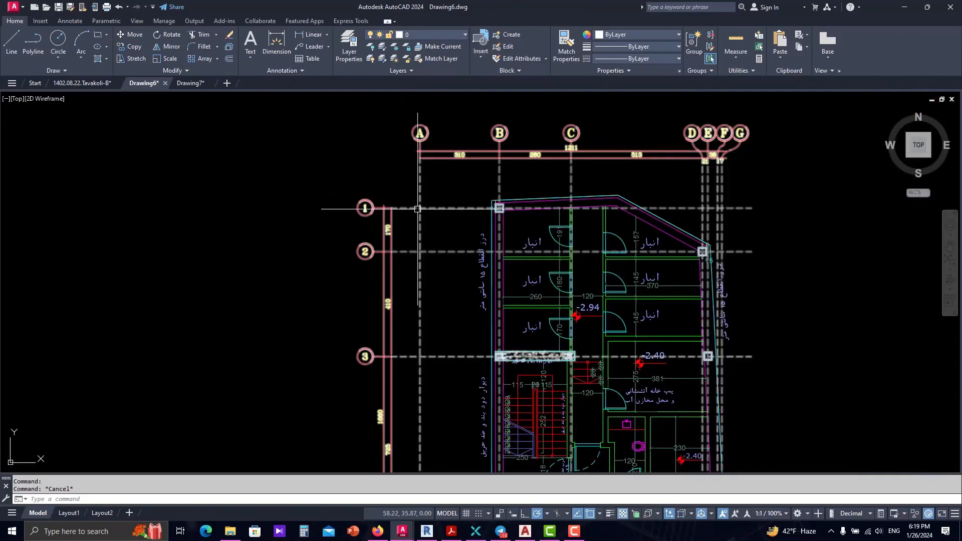
pyautogui.scroll(-6, 418, 209)
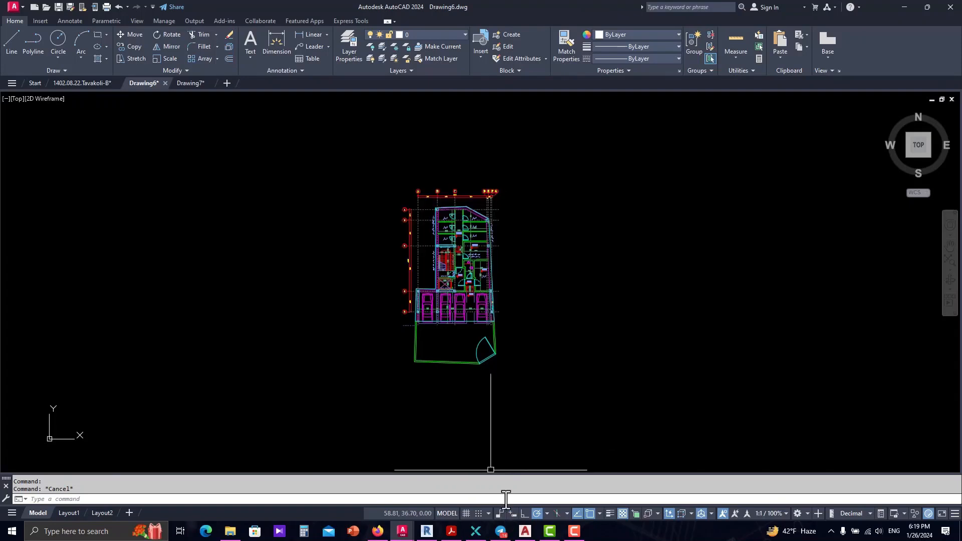
pyautogui.scroll(2, 501, 215)
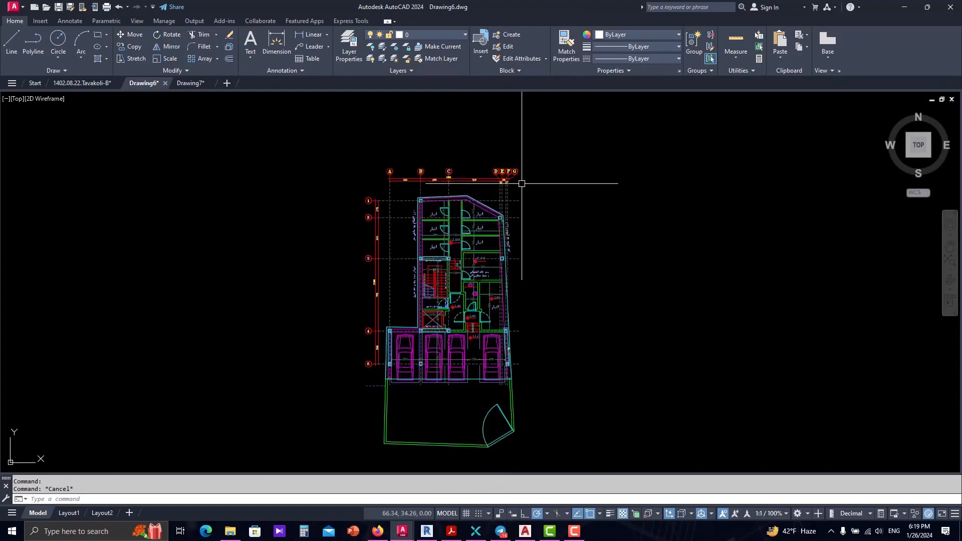
# Step: Move the whole architectural plan from the intersection of grid axes A and 1 to the origin 0,0
pyautogui.click(554, 122)
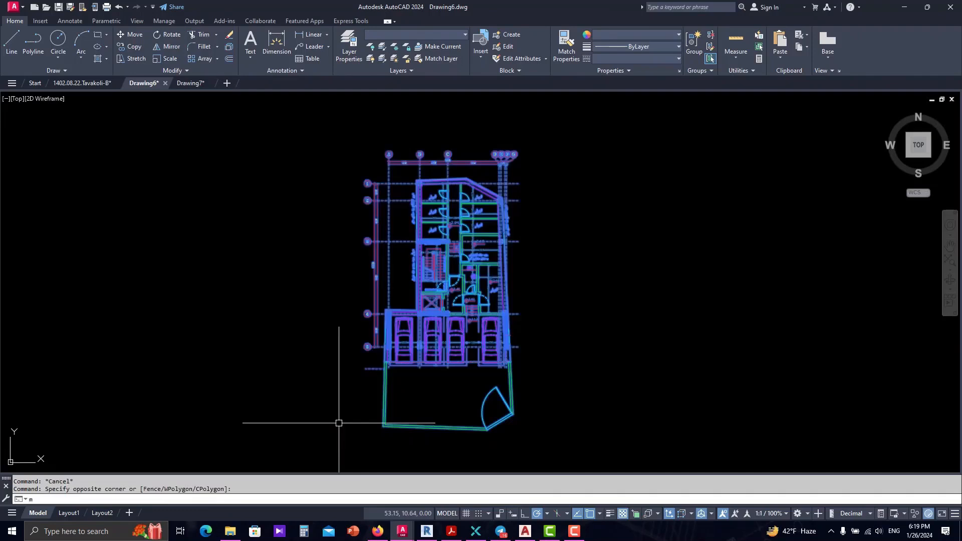
pyautogui.click(339, 423)
pyautogui.write('m')
pyautogui.press('Return')
pyautogui.scroll(4, 387, 187)
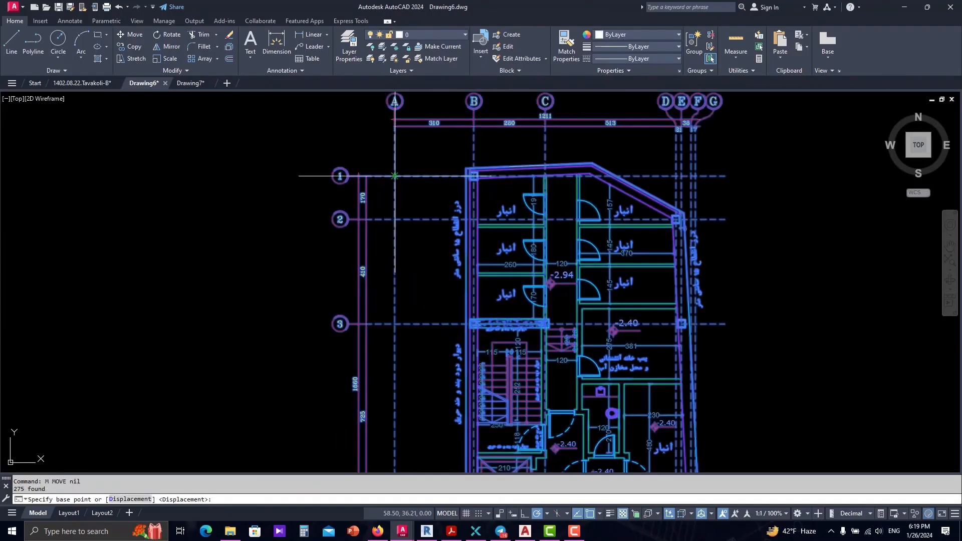
pyautogui.click(395, 176)
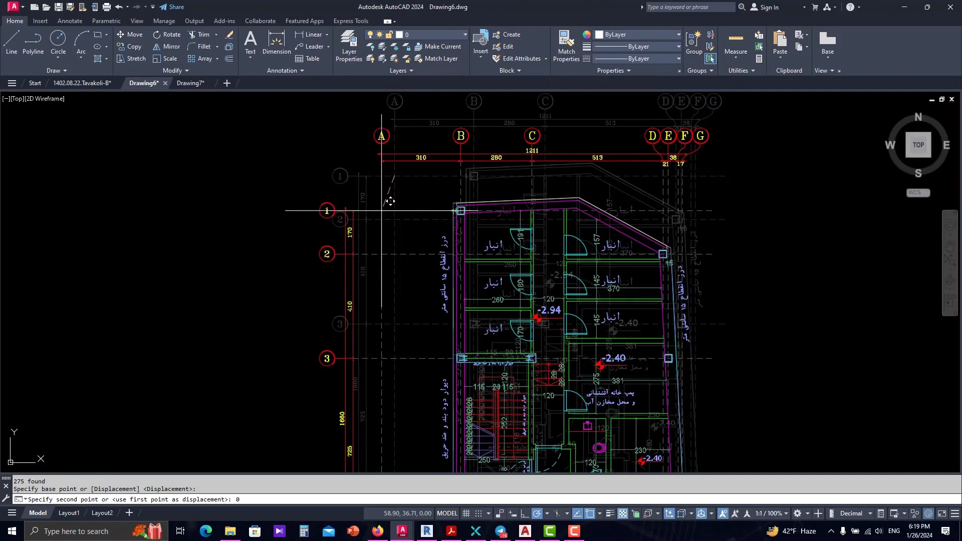
pyautogui.write('0,0')
pyautogui.press('Return')
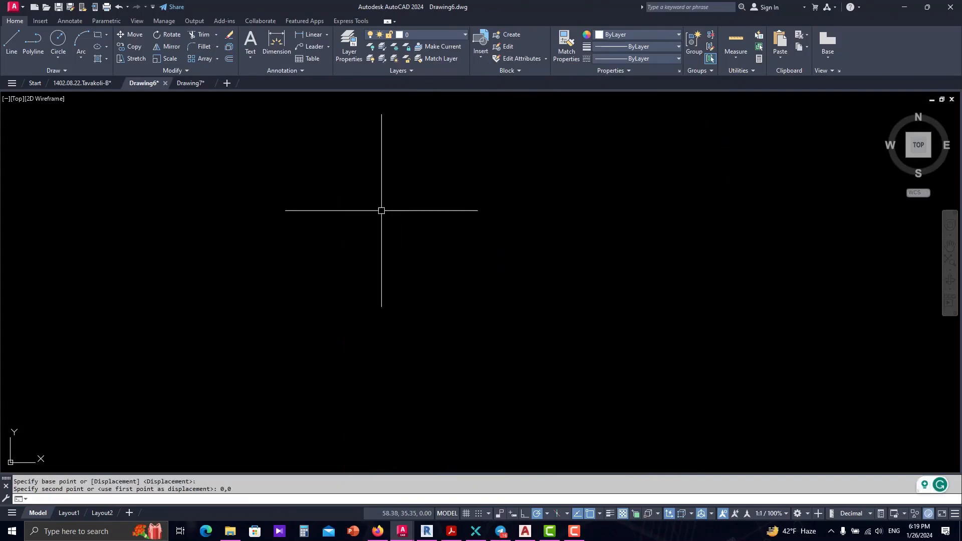
# Step: Zoom to the drawing extents and inspect the A-1 grid intersection of the architectural plan against the coordinate origin
pyautogui.write('z')
pyautogui.press('Return')
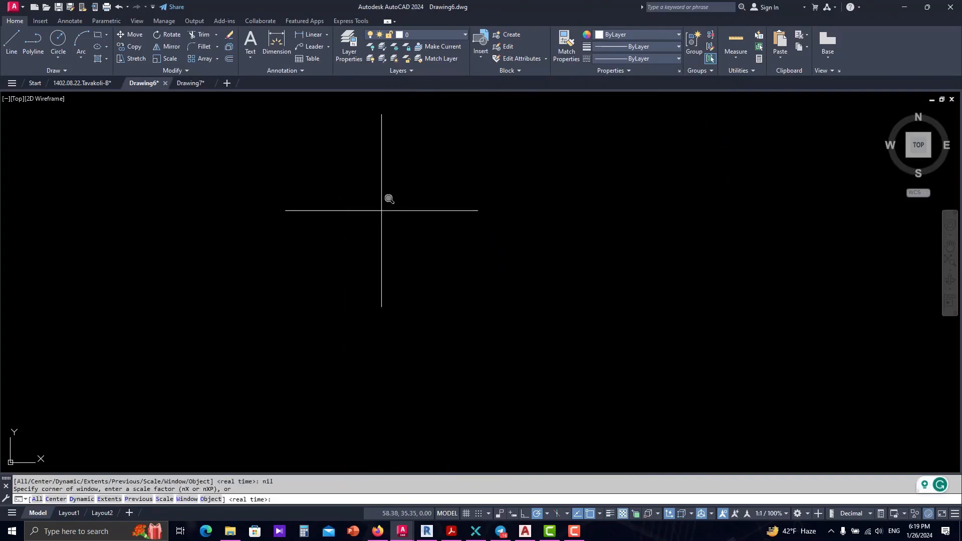
pyautogui.write('e')
pyautogui.press('Return')
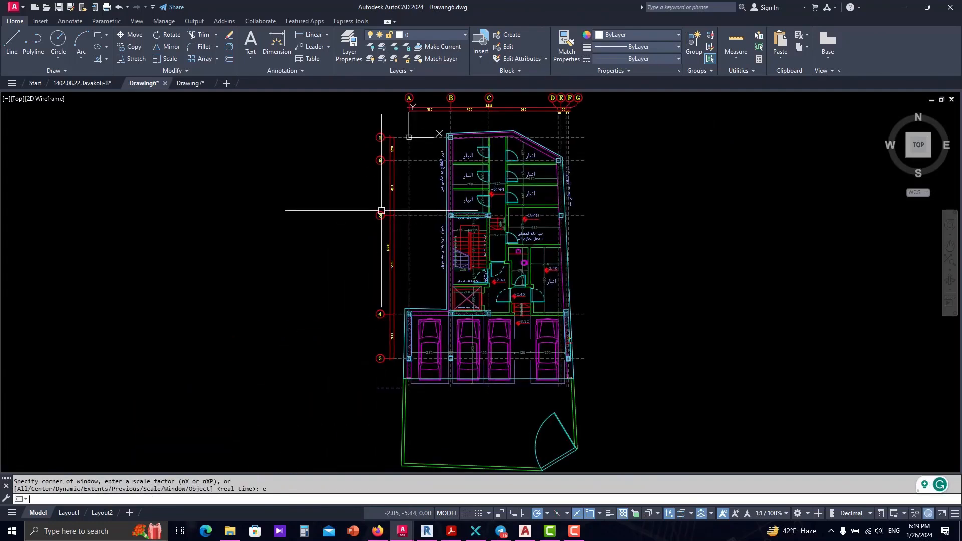
pyautogui.scroll(2, 418, 116)
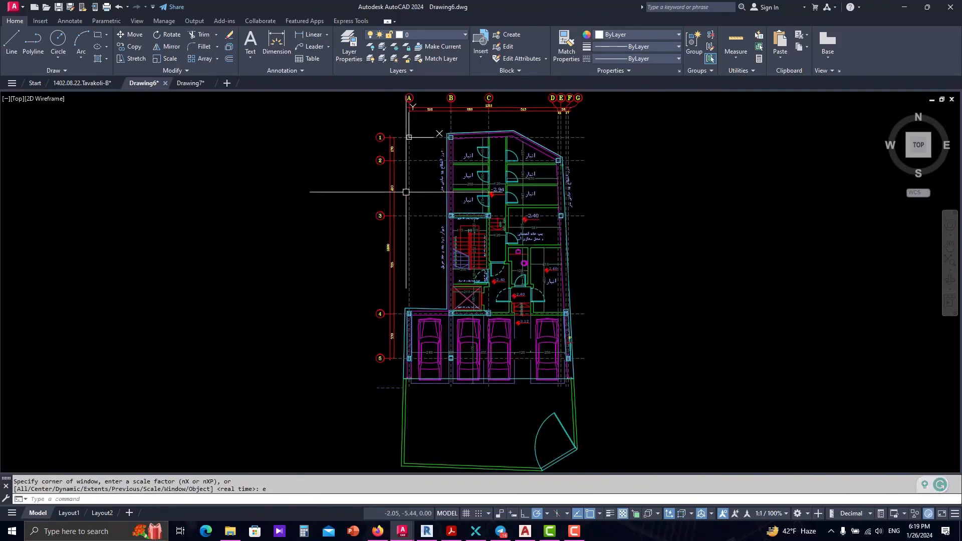
pyautogui.moveTo(418, 116); pyautogui.dragTo(398, 150, button='middle')
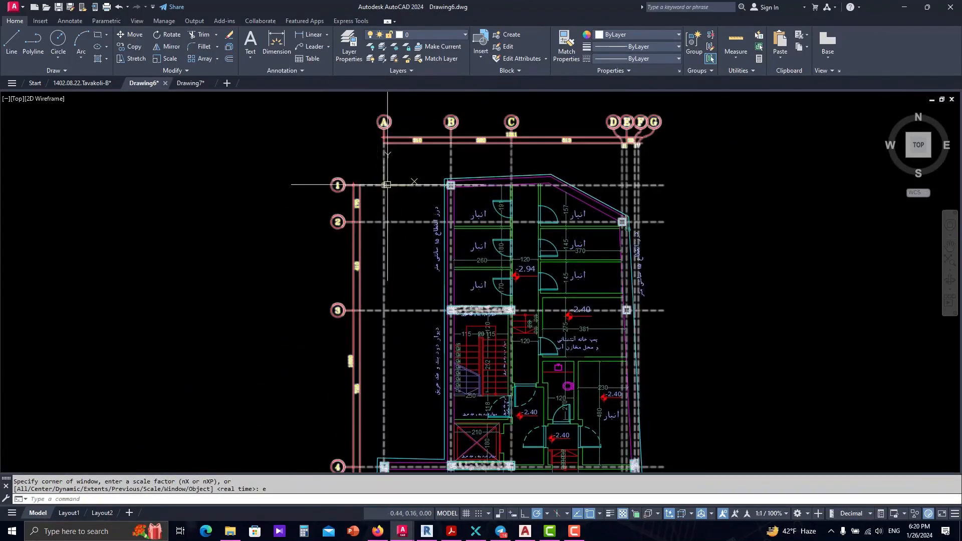
pyautogui.scroll(-2, 346, 192)
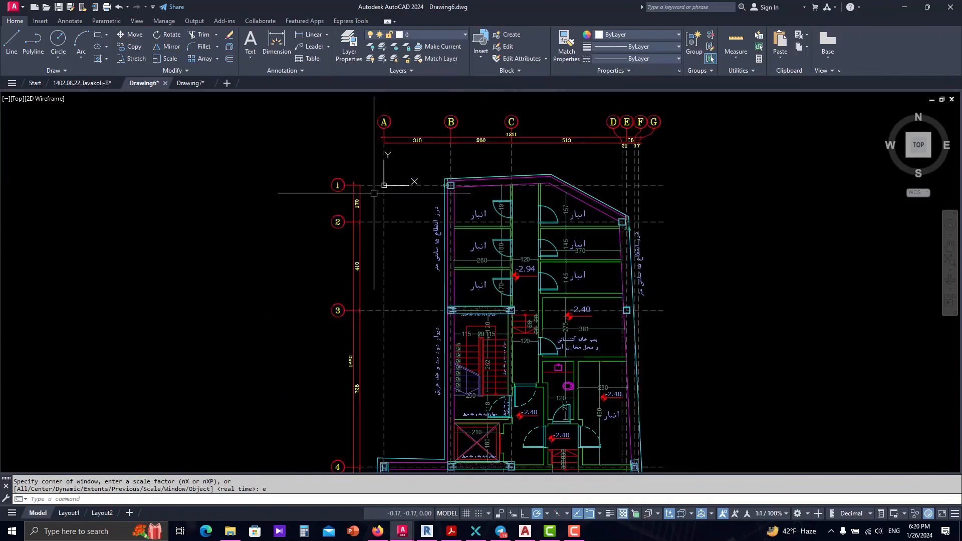
# Step: In Drawing7, move the whole structural plan from the intersection of grid axes A and 1 to 0,0
pyautogui.click(194, 83)
pyautogui.moveTo(438, 197); pyautogui.dragTo(383, 151, button='middle')
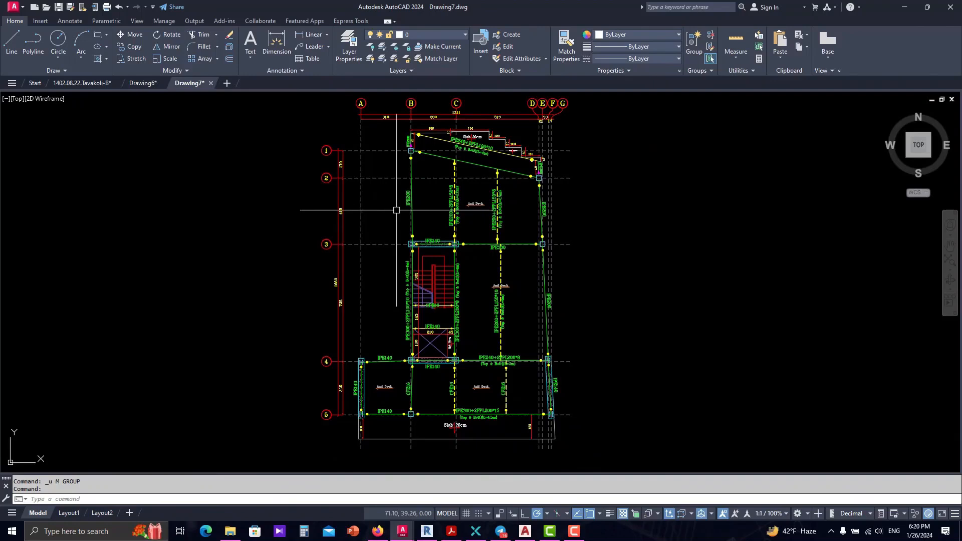
pyautogui.scroll(-2, 396, 212)
pyautogui.click(523, 123)
pyautogui.click(208, 468)
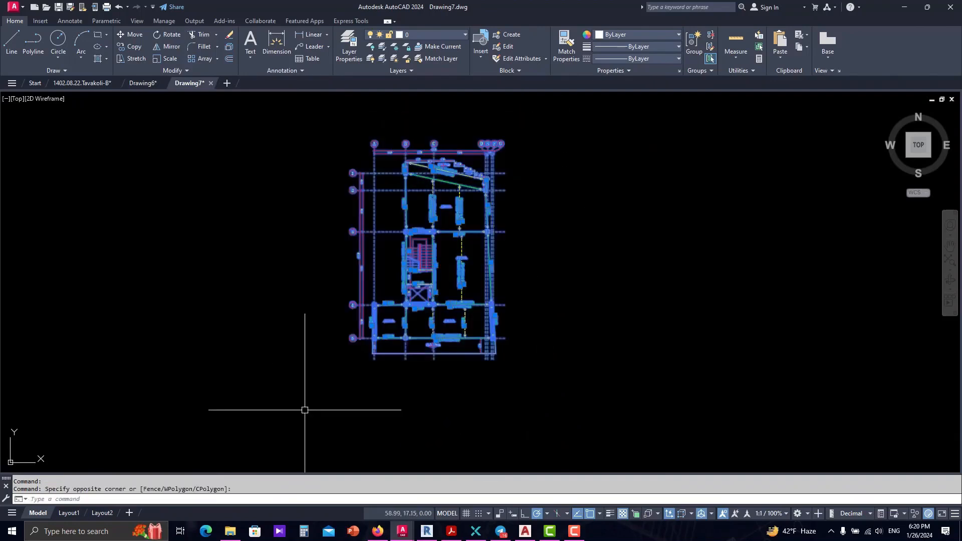
pyautogui.scroll(4, 382, 144)
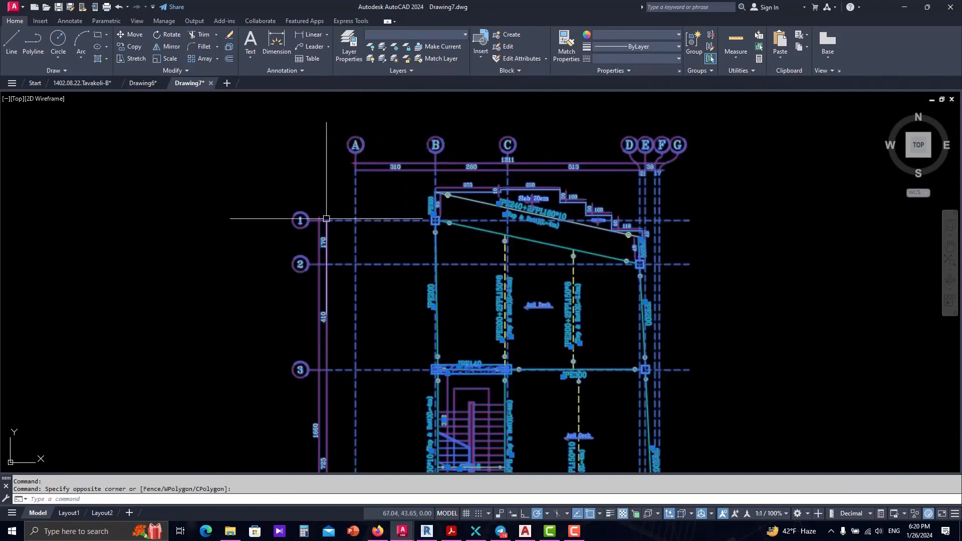
pyautogui.scroll(2, 331, 220)
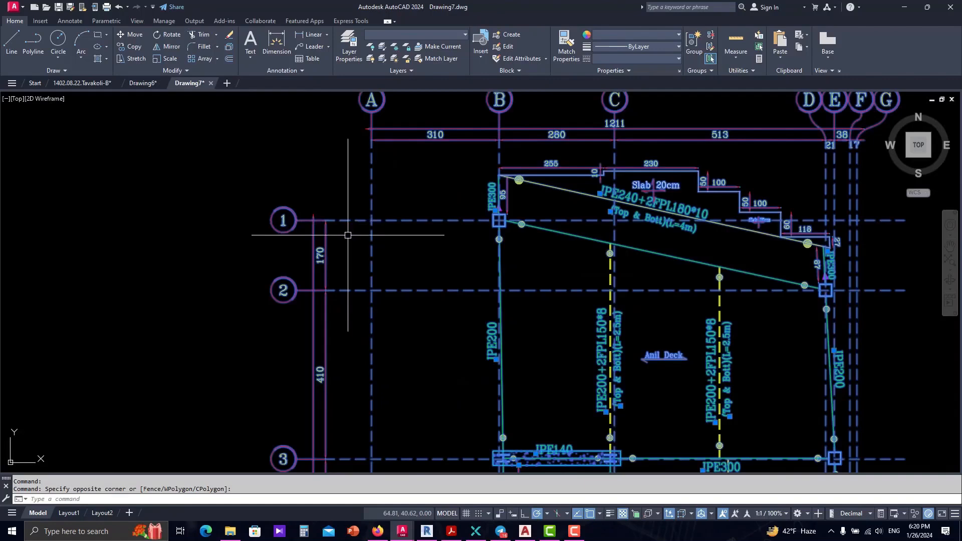
pyautogui.write('m')
pyautogui.press('space')
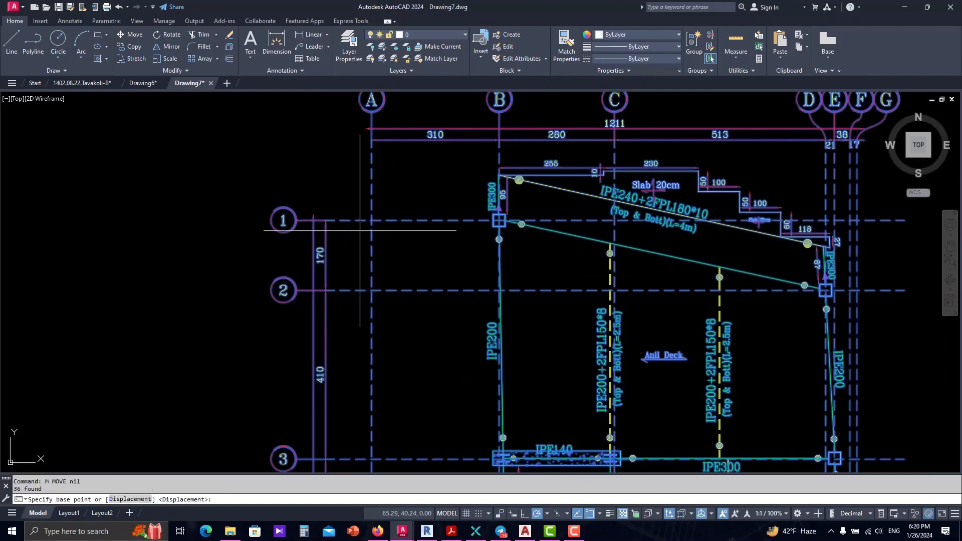
pyautogui.click(372, 220)
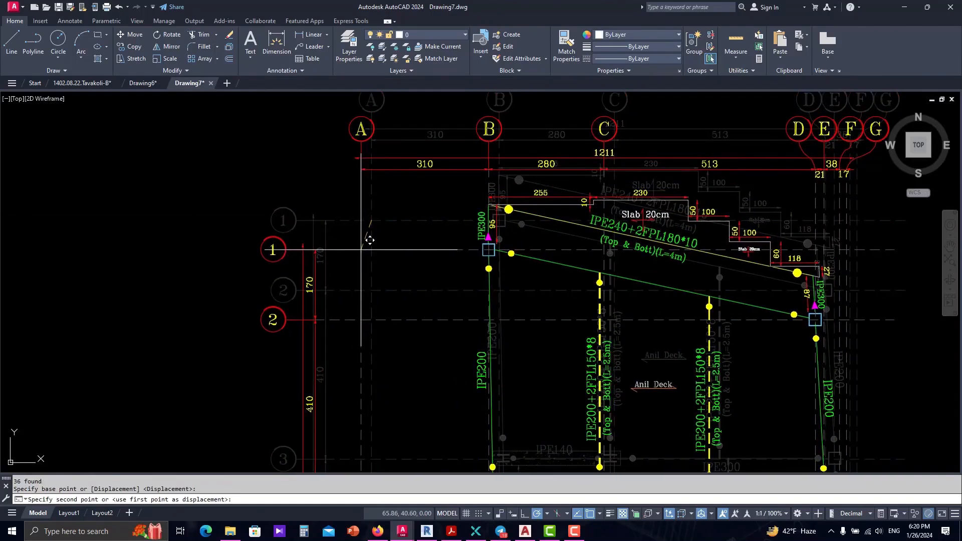
pyautogui.write('0,0')
pyautogui.press('Return')
# Step: Zoom to the extents of Drawing7 and inspect the structural plan's A-1 intersection against the coordinate origin
pyautogui.write('z')
pyautogui.press('Return')
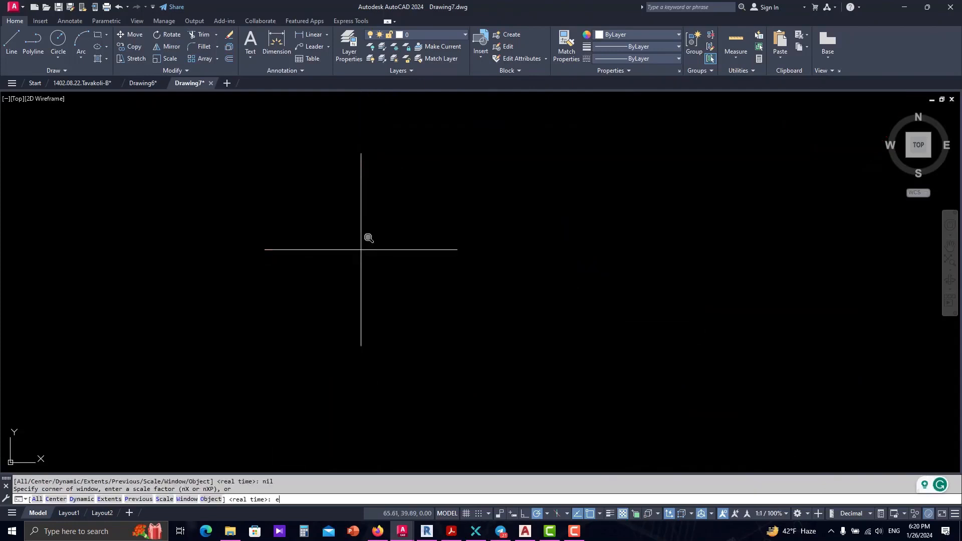
pyautogui.write('e')
pyautogui.press('Return')
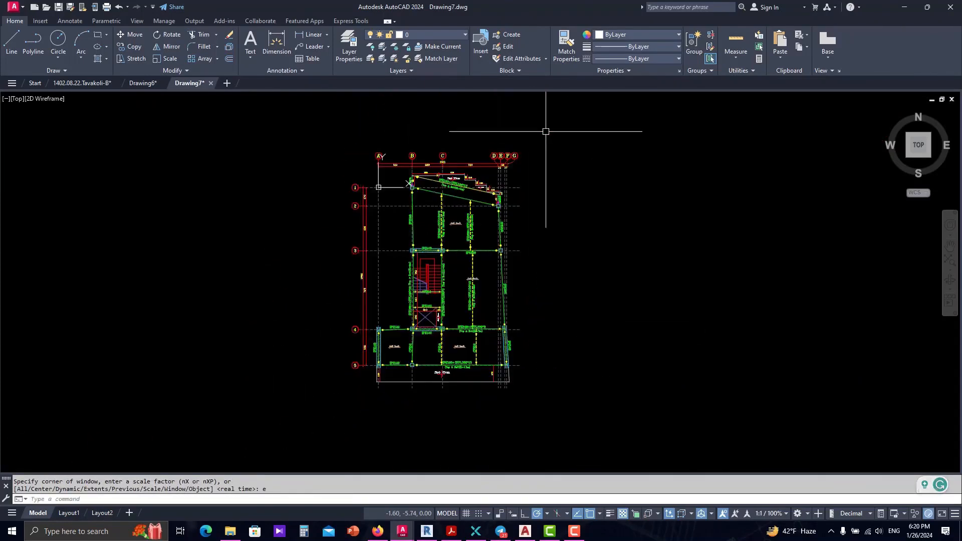
pyautogui.scroll(2, 365, 156)
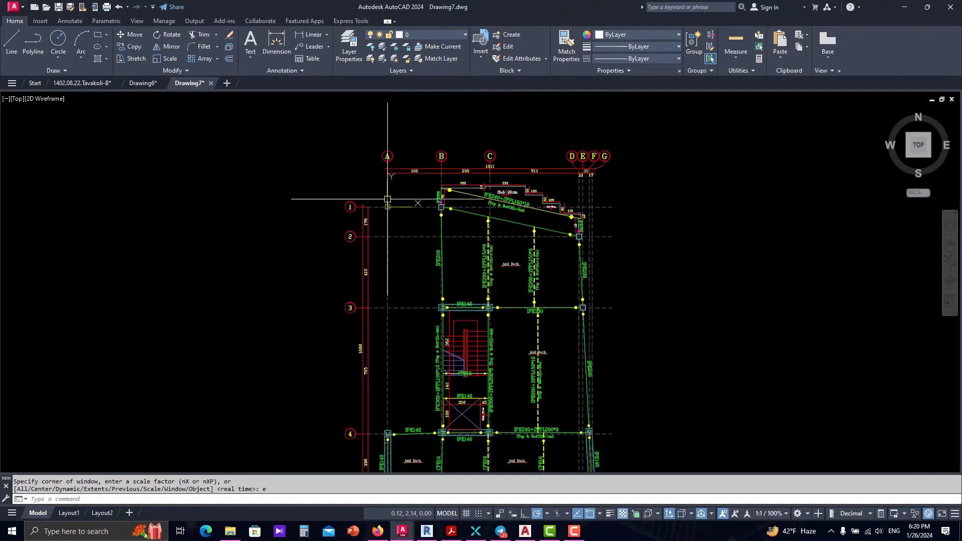
pyautogui.scroll(-2, 379, 193)
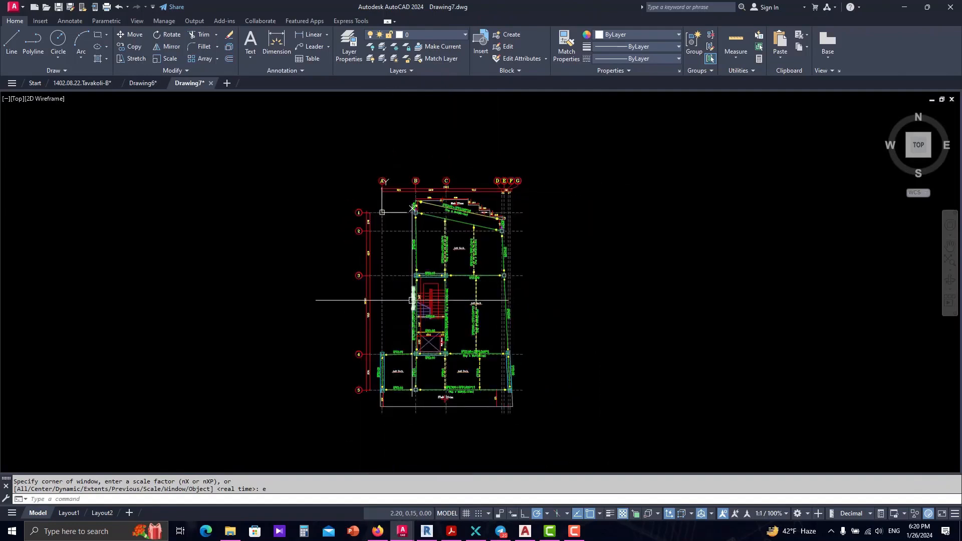
# Step: Copy the whole structural plan from Drawing7 to the clipboard and return to Drawing6
pyautogui.click(543, 151)
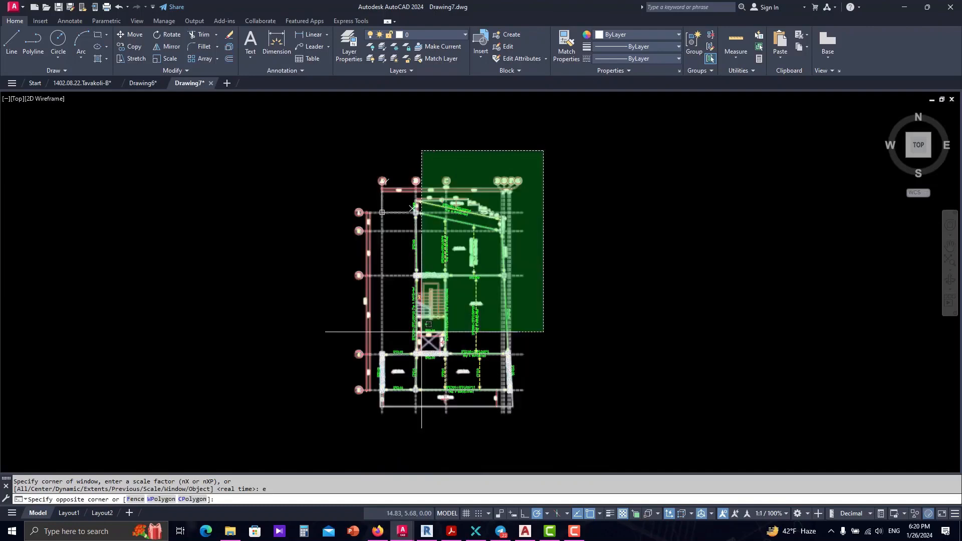
pyautogui.click(293, 464)
pyautogui.hotkey('ctrl', 'c')
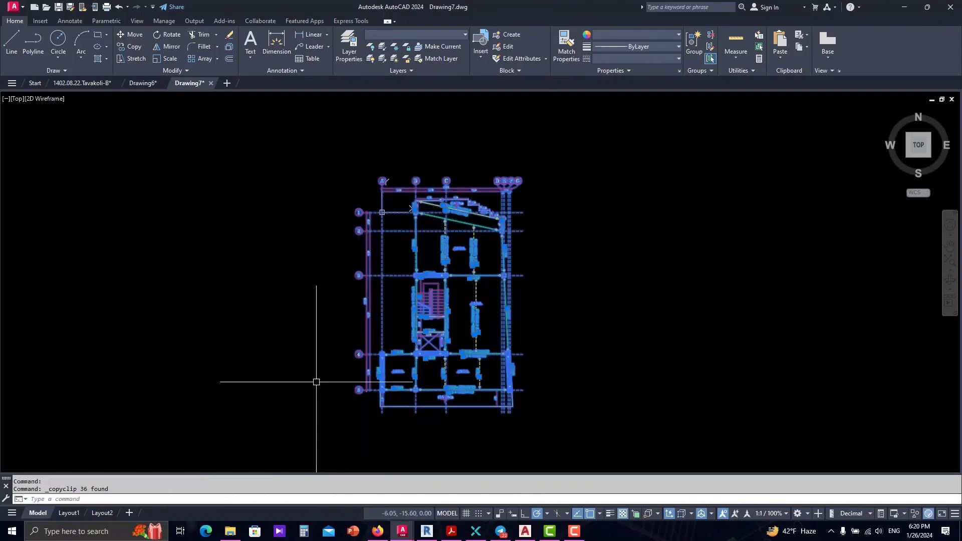
pyautogui.click(144, 83)
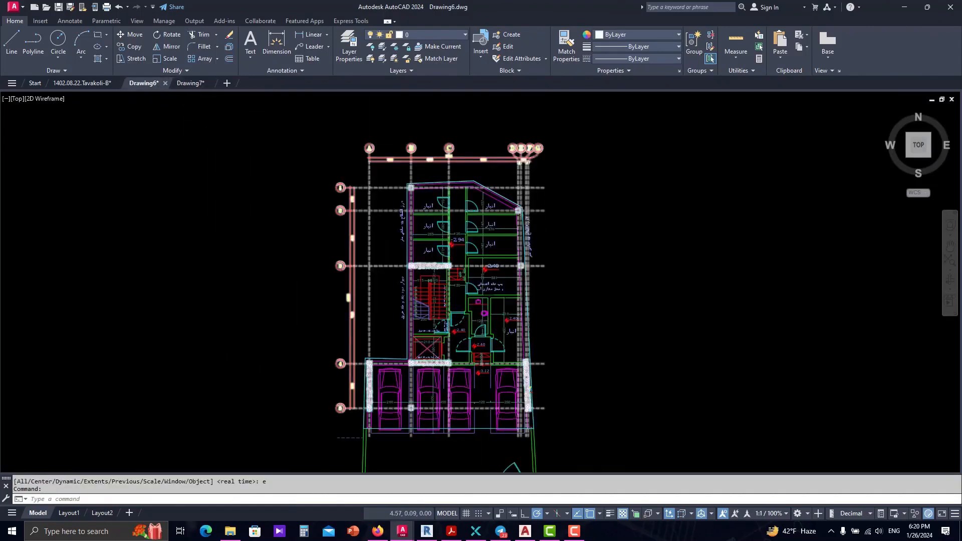
pyautogui.scroll(-2, 422, 216)
# Step: Show the menu bar and paste the copied structural plan to its original coordinates over the architectural plan
pyautogui.hotkey('ctrl', 'v')
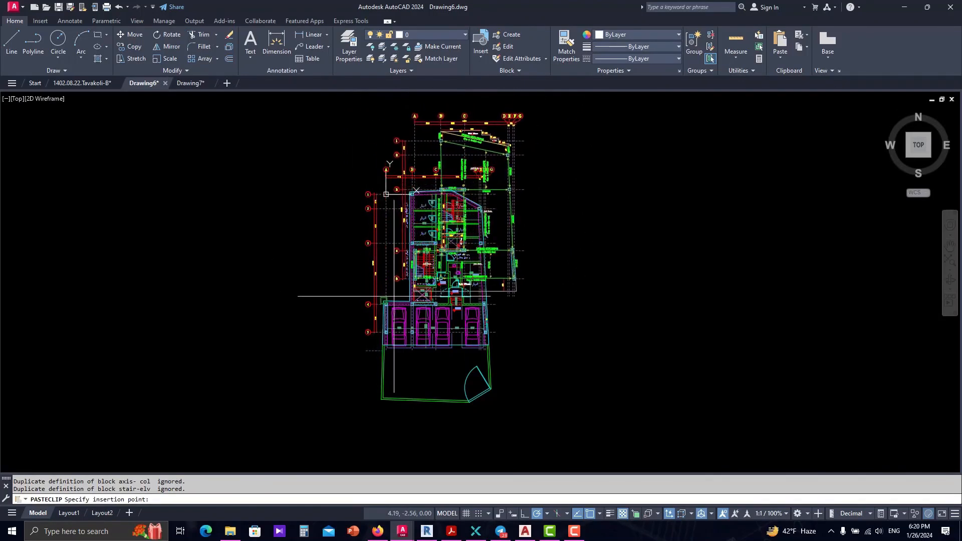
pyautogui.press('Escape')
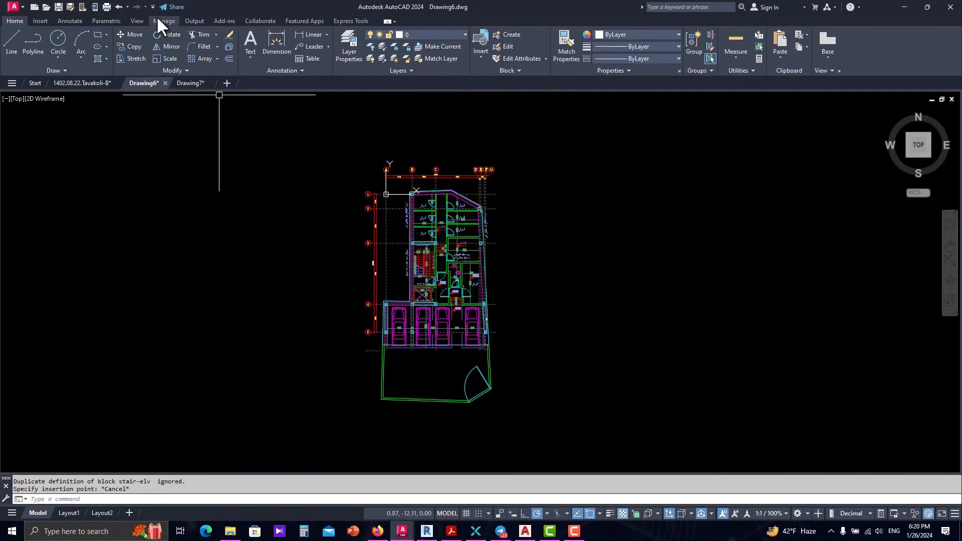
pyautogui.click(152, 6)
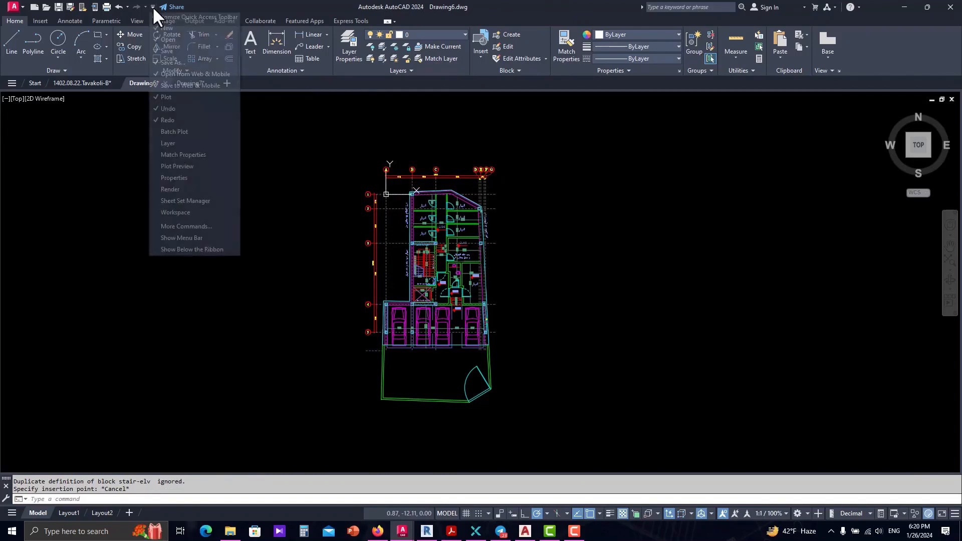
pyautogui.click(175, 238)
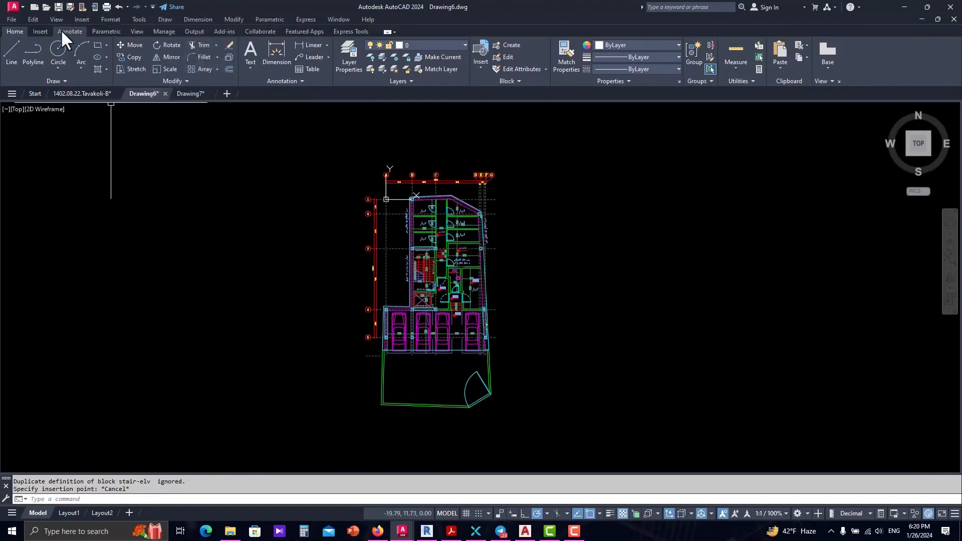
pyautogui.click(40, 20)
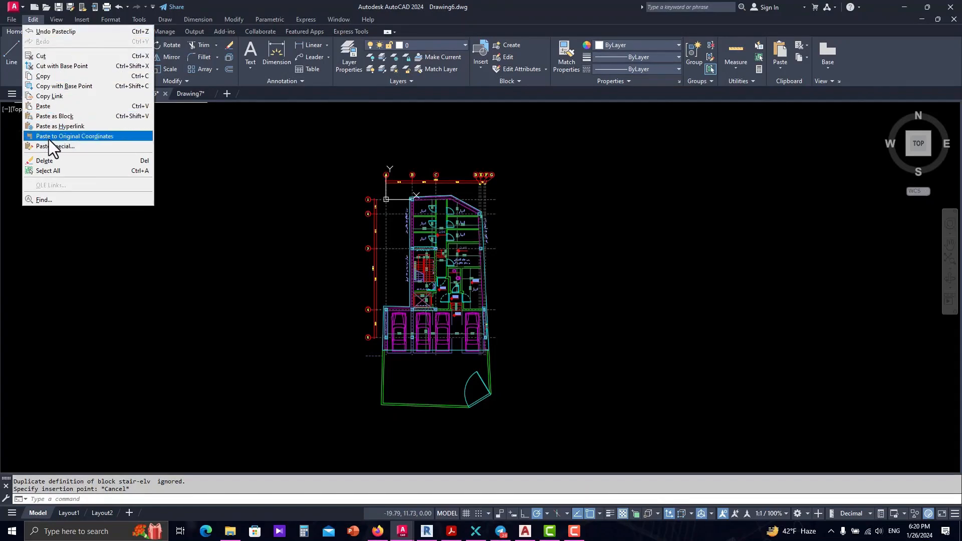
pyautogui.click(88, 138)
pyautogui.scroll(4, 438, 243)
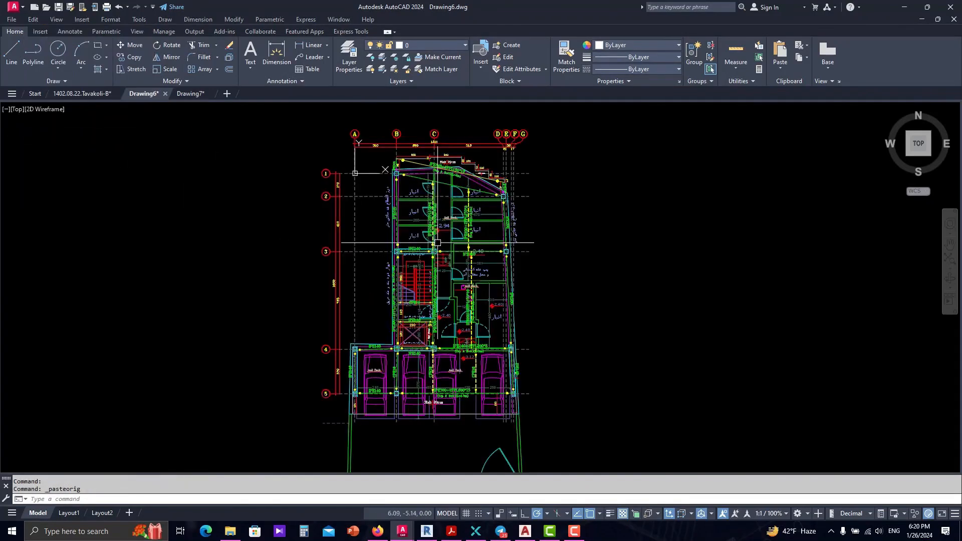
pyautogui.moveTo(358, 163); pyautogui.dragTo(330, 211, button='middle')
pyautogui.scroll(-4, 349, 188)
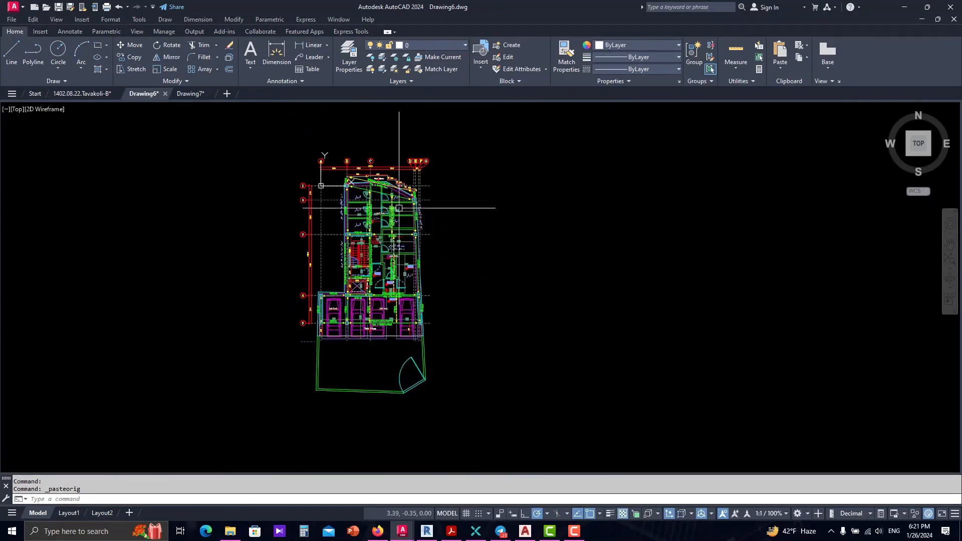
pyautogui.scroll(2, 402, 212)
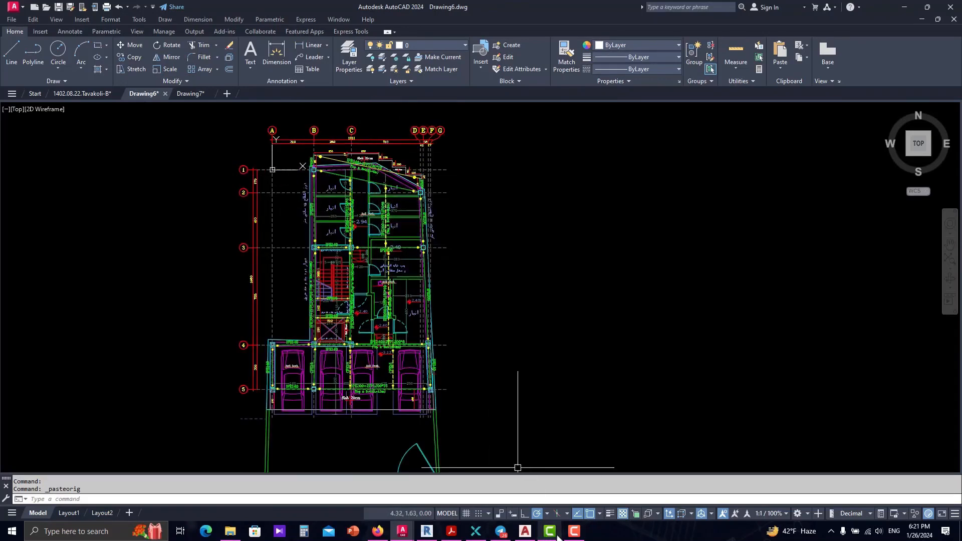
pyautogui.click(574, 531)
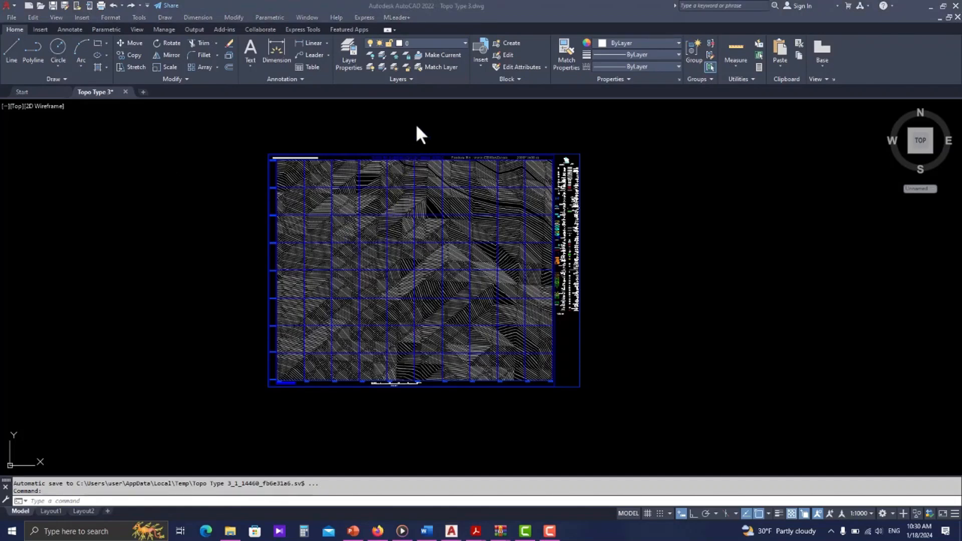
pyautogui.scroll(3, 436, 142)
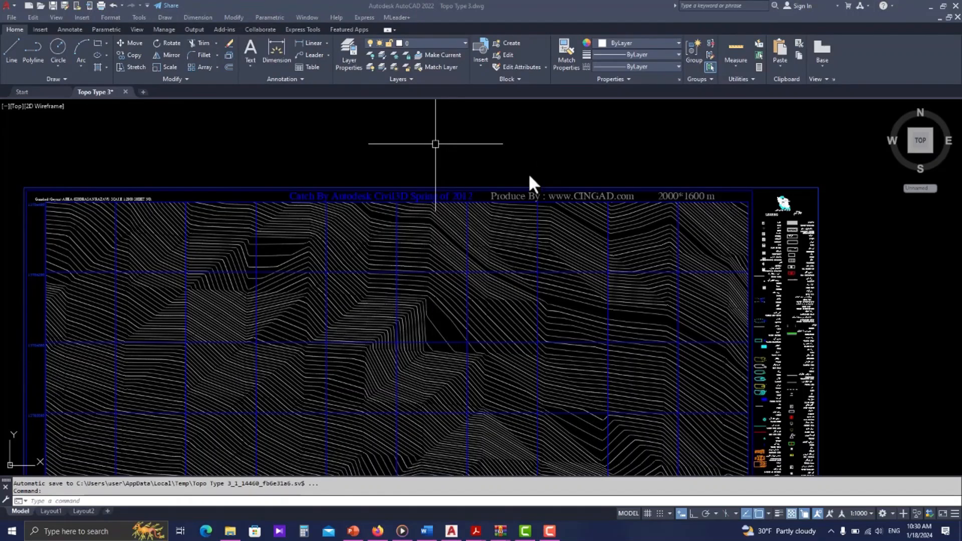
pyautogui.scroll(-2, 495, 173)
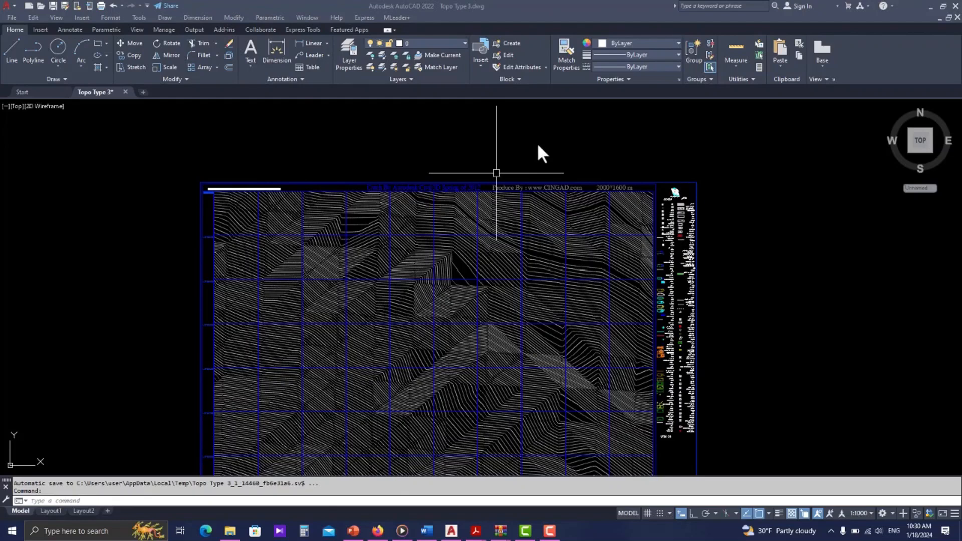
pyautogui.scroll(-2, 734, 329)
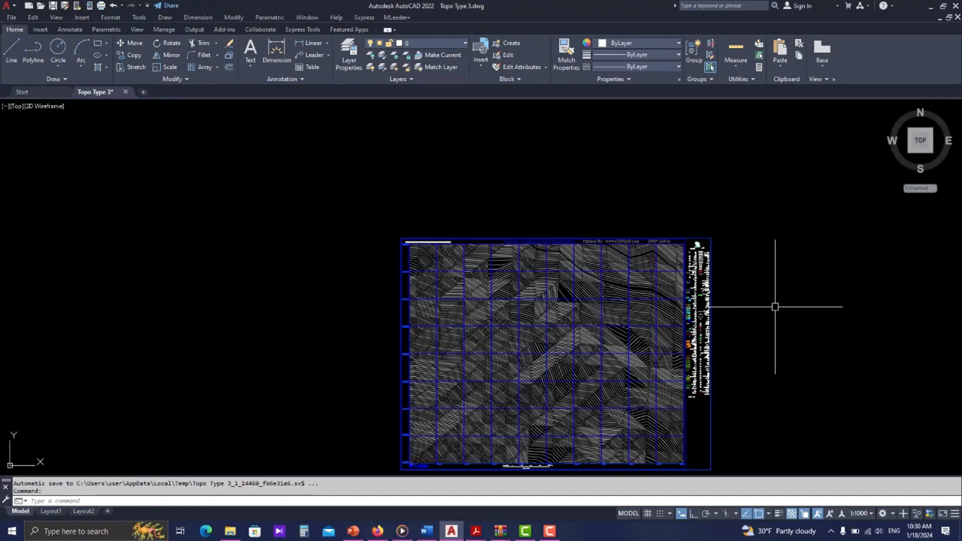
pyautogui.moveTo(775, 307); pyautogui.dragTo(645, 243, button='middle')
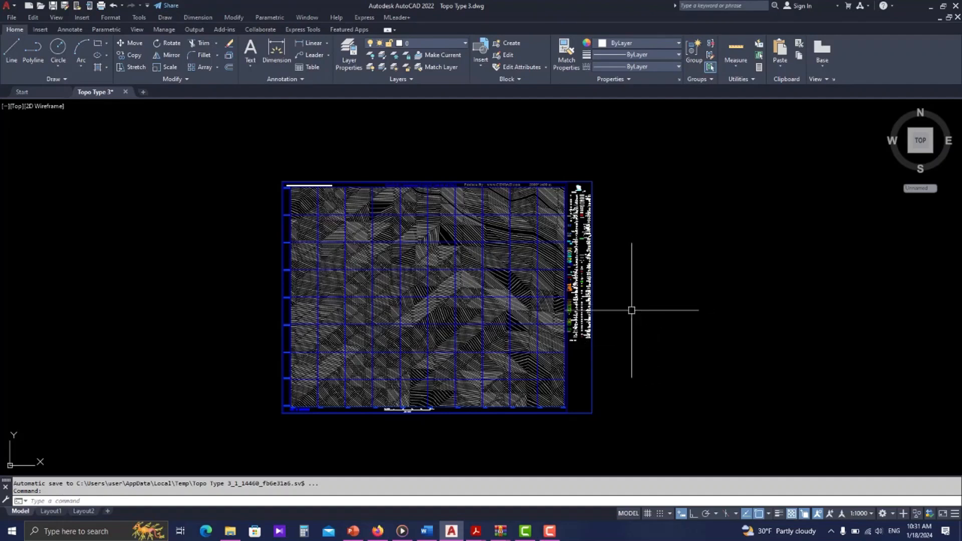
# Step: Orbit the topographic drawing in 3D and examine the elevations of its contours, grid sheet and text
pyautogui.keyDown('shift'); pyautogui.moveTo(649, 326); pyautogui.dragTo(581, 180, button='middle'); pyautogui.keyUp('shift')
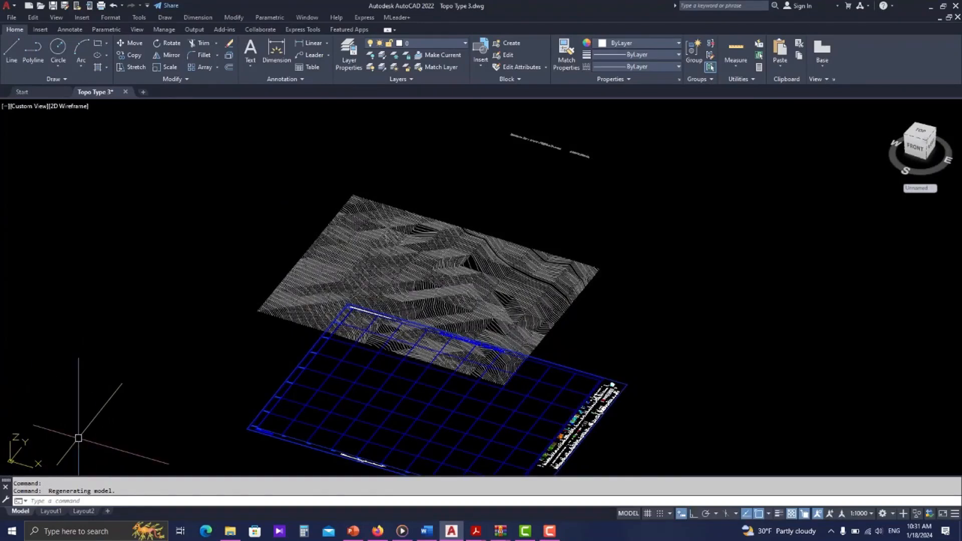
pyautogui.keyDown('shift'); pyautogui.moveTo(445, 259); pyautogui.dragTo(441, 233, button='middle'); pyautogui.keyUp('shift')
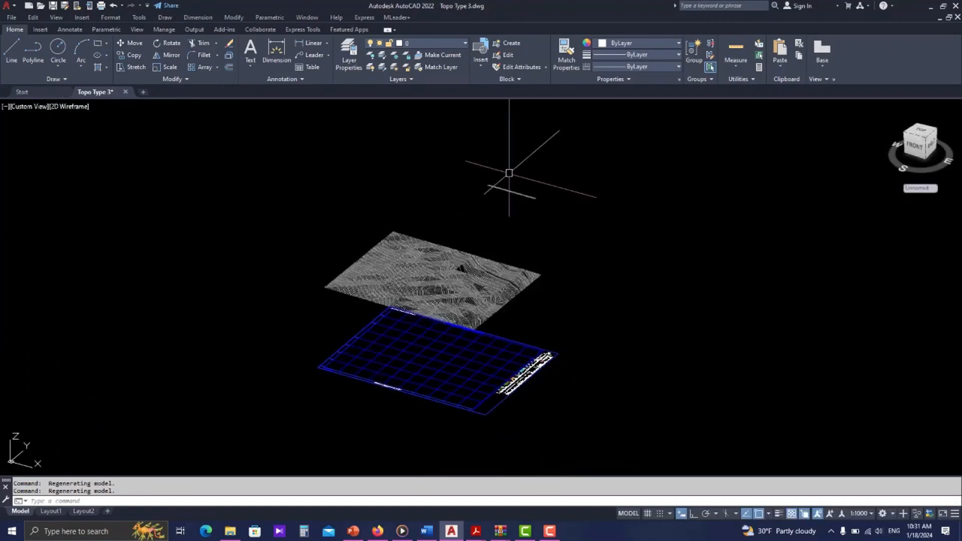
pyautogui.scroll(5, 522, 194)
pyautogui.scroll(-7, 516, 198)
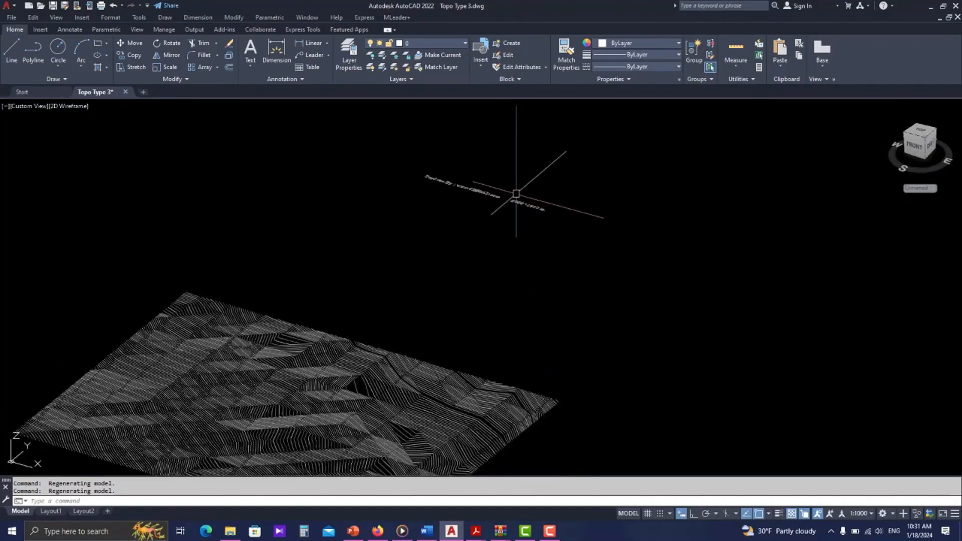
pyautogui.scroll(5, 474, 286)
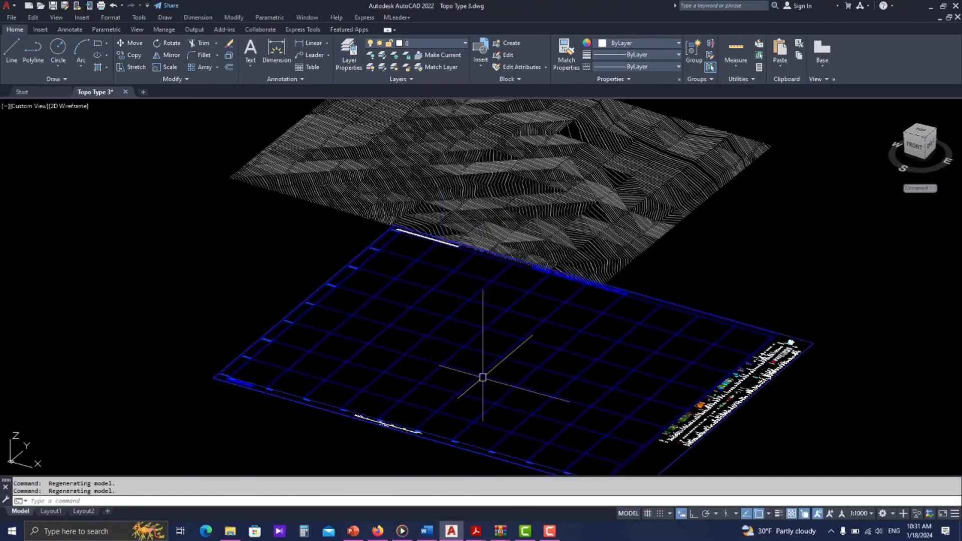
# Step: Inspect the topographic drawing from the Front view, select one of the contour polylines, and orbit to see it in 3D
pyautogui.moveTo(920, 149); pyautogui.dragTo(913, 146)
pyautogui.click(913, 146)
pyautogui.scroll(5, 511, 284)
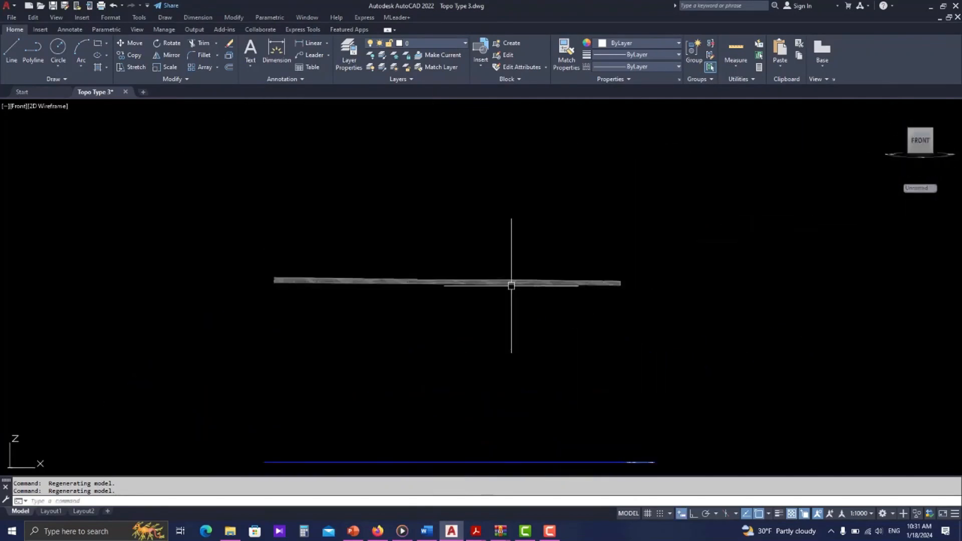
pyautogui.scroll(4, 533, 284)
pyautogui.click(545, 254)
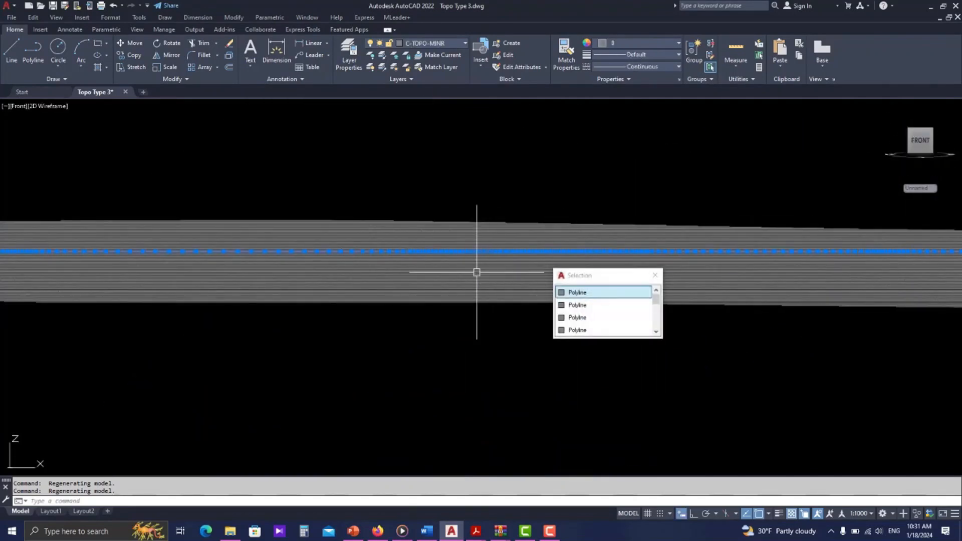
pyautogui.moveTo(476, 270); pyautogui.dragTo(533, 264, button='middle')
pyautogui.scroll(-1, 492, 223)
pyautogui.scroll(-2, 398, 239)
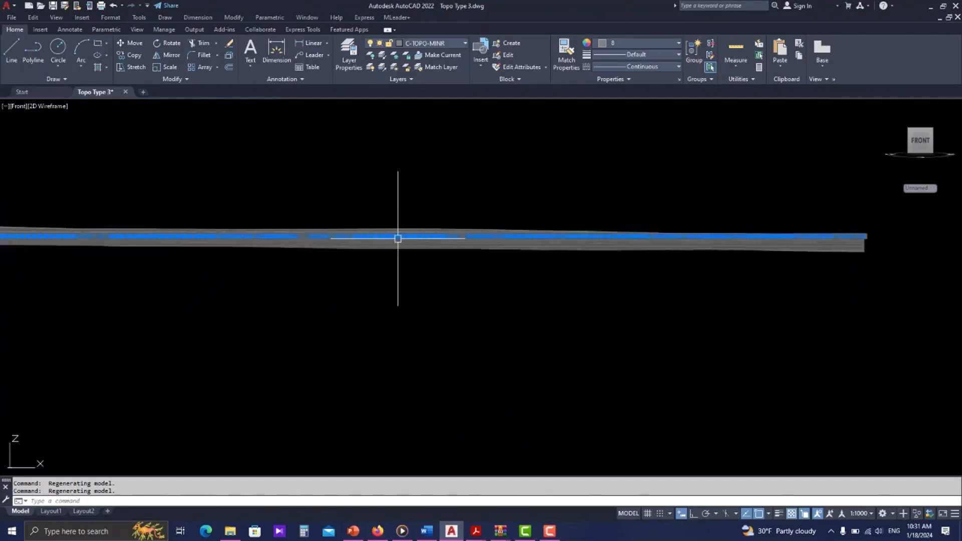
pyautogui.scroll(-2, 453, 227)
pyautogui.keyDown('shift'); pyautogui.moveTo(453, 227); pyautogui.dragTo(518, 257, button='middle'); pyautogui.keyUp('shift')
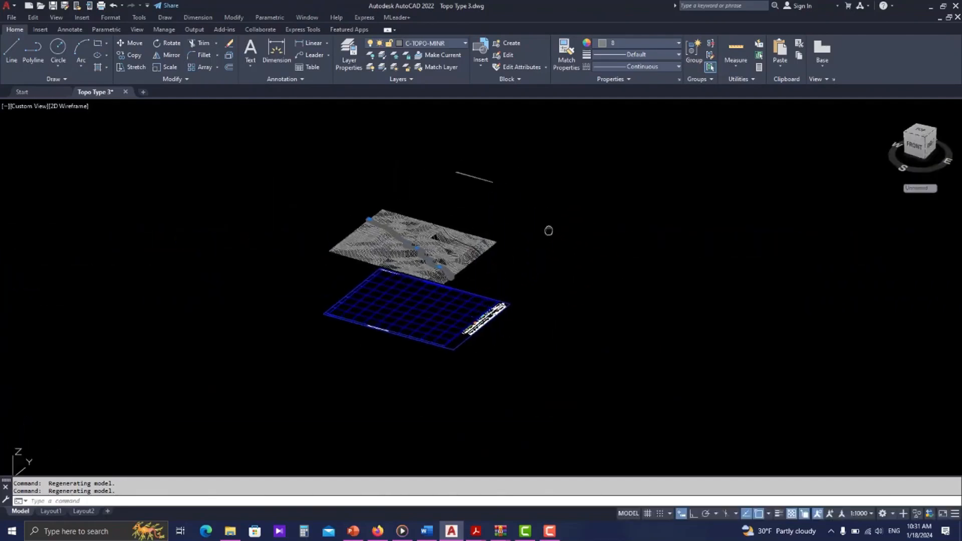
# Step: Return the topographic drawing to the Top view with the whole sheet in sight
pyautogui.click(56, 17)
pyautogui.moveTo(70, 182)
pyautogui.click(201, 216)
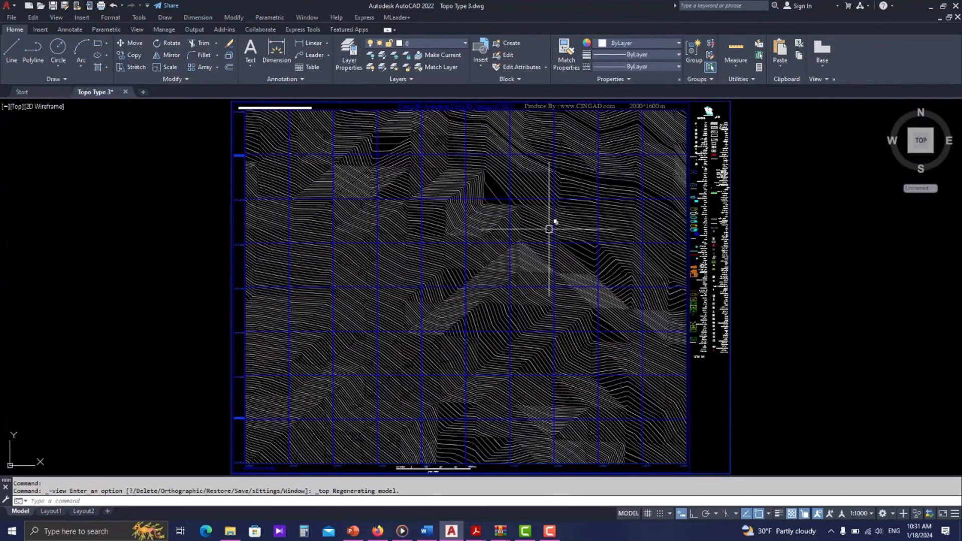
pyautogui.scroll(-2, 513, 250)
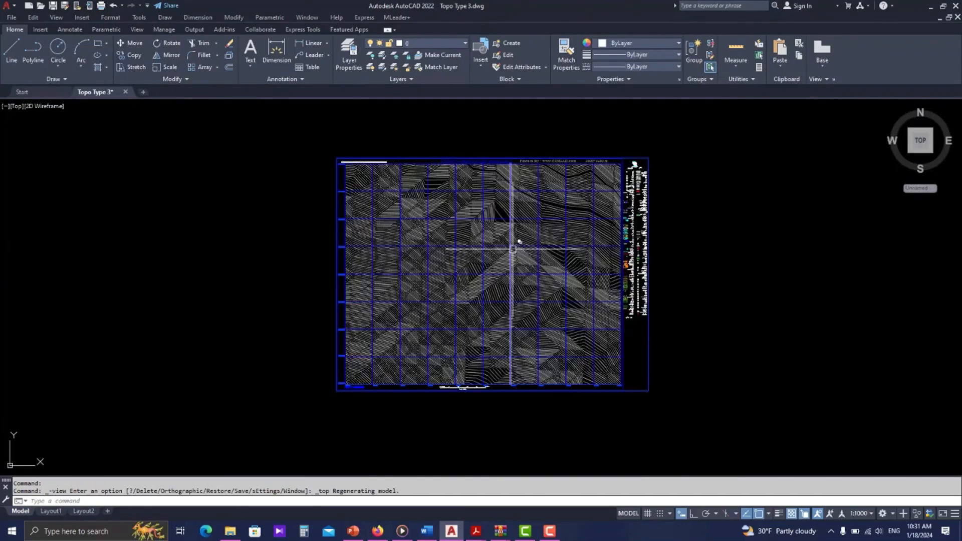
pyautogui.moveTo(675, 205); pyautogui.dragTo(664, 229, button='middle')
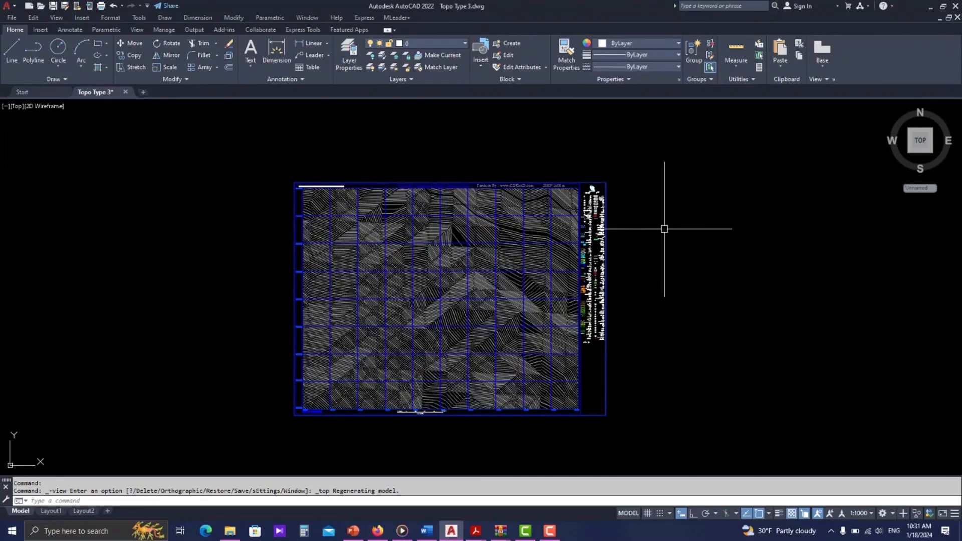
# Step: Try to convert the whole topographic drawing to 2D with the Flatten objects tool
pyautogui.click(364, 19)
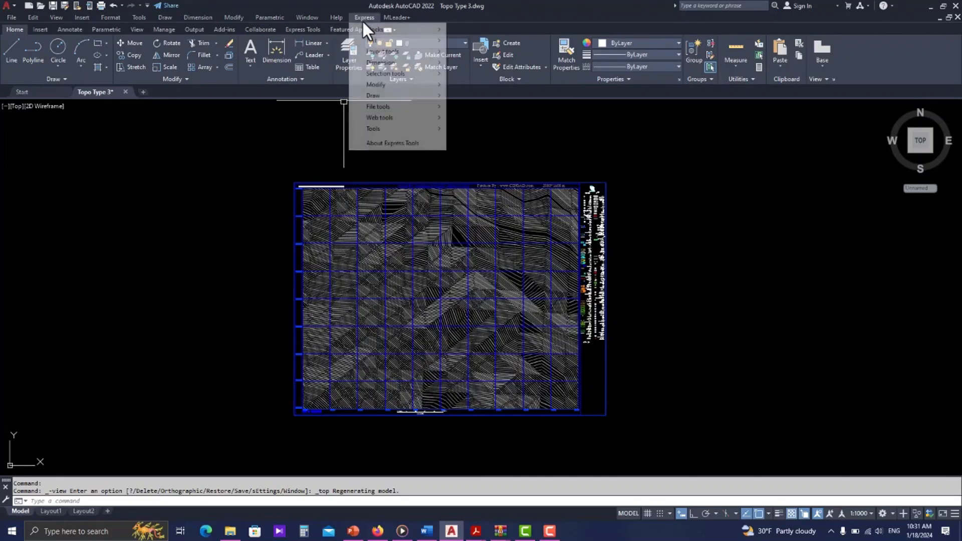
pyautogui.moveTo(418, 83)
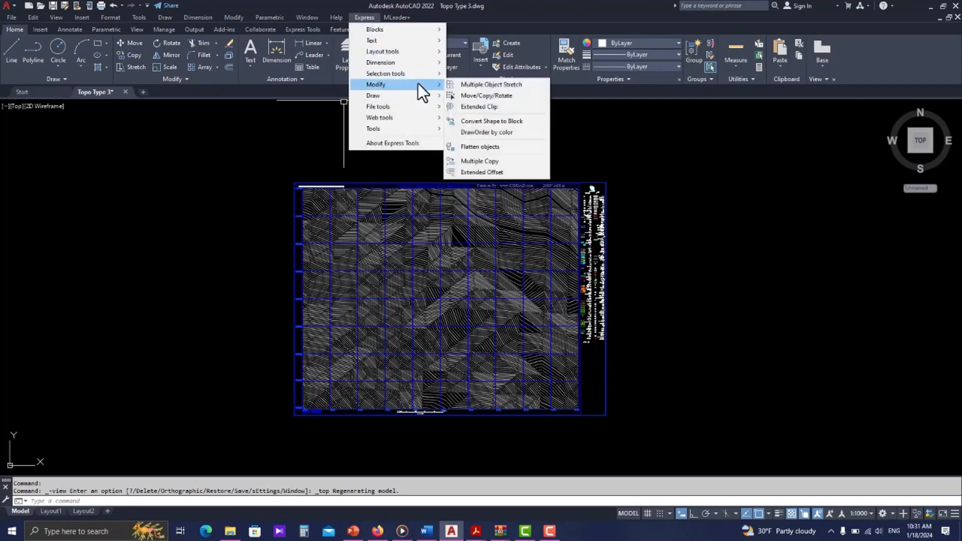
pyautogui.click(488, 146)
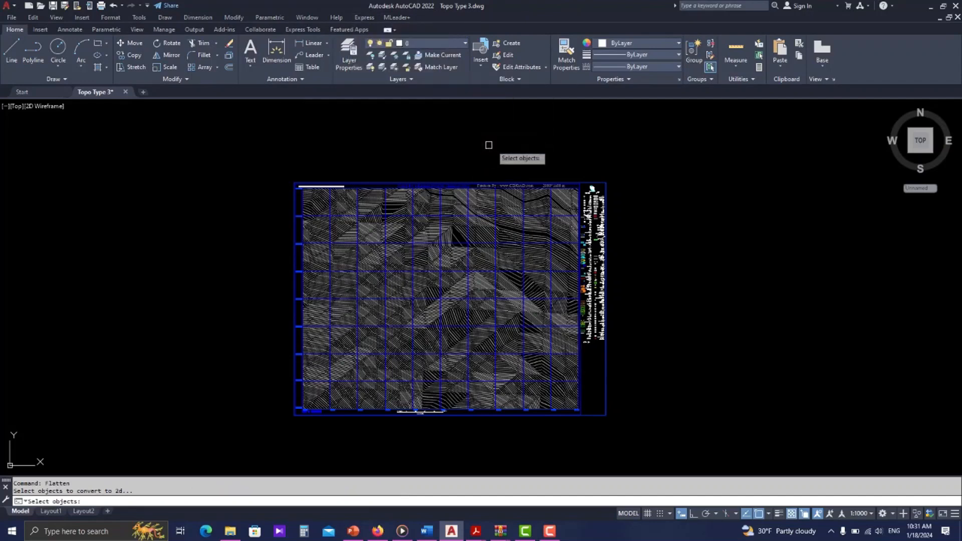
pyautogui.click(657, 146)
pyautogui.click(229, 434)
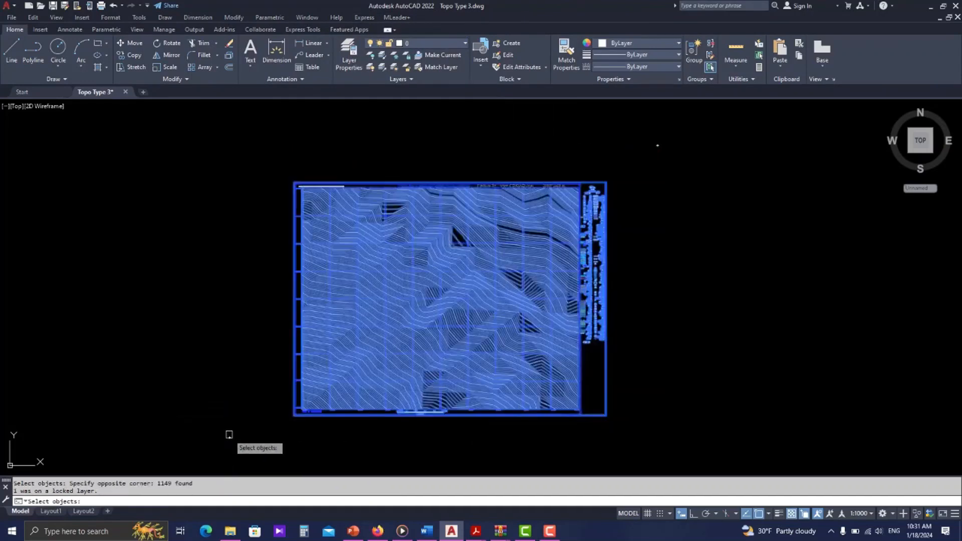
pyautogui.press('Return')
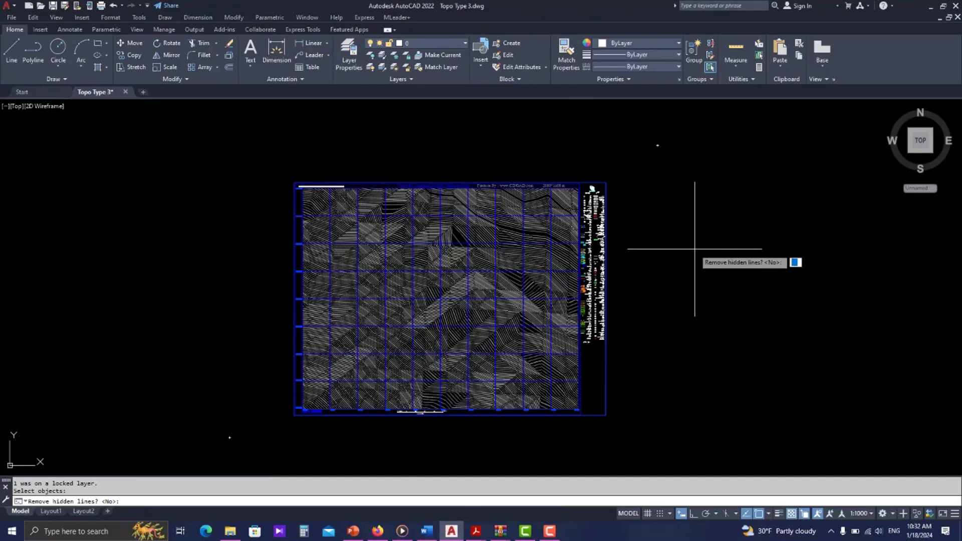
pyautogui.press('Escape')
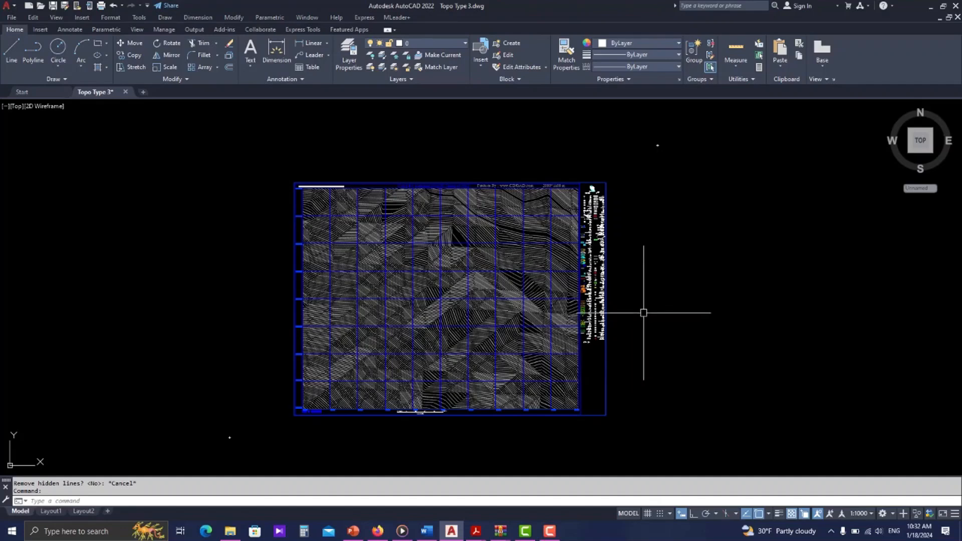
# Step: Turn off dynamic input and move all objects in the drawing from base point 0,0,0 to 0,0,1e99
pyautogui.click(681, 512)
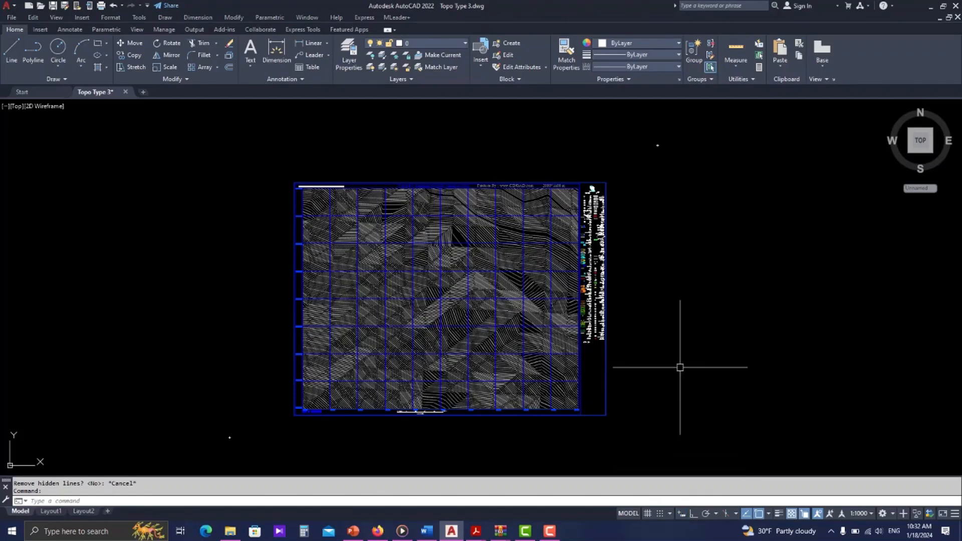
pyautogui.write('m')
pyautogui.press('Return')
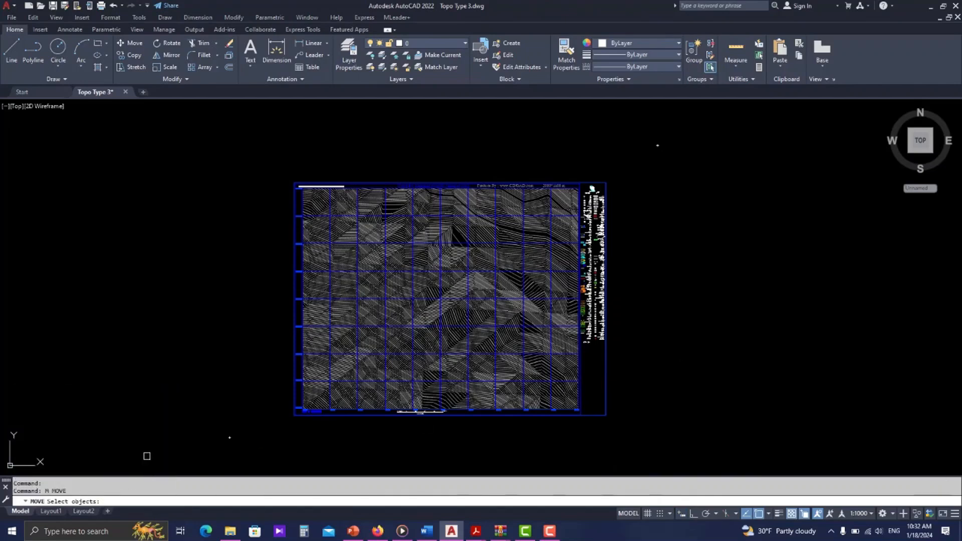
pyautogui.write('all')
pyautogui.press('Return')
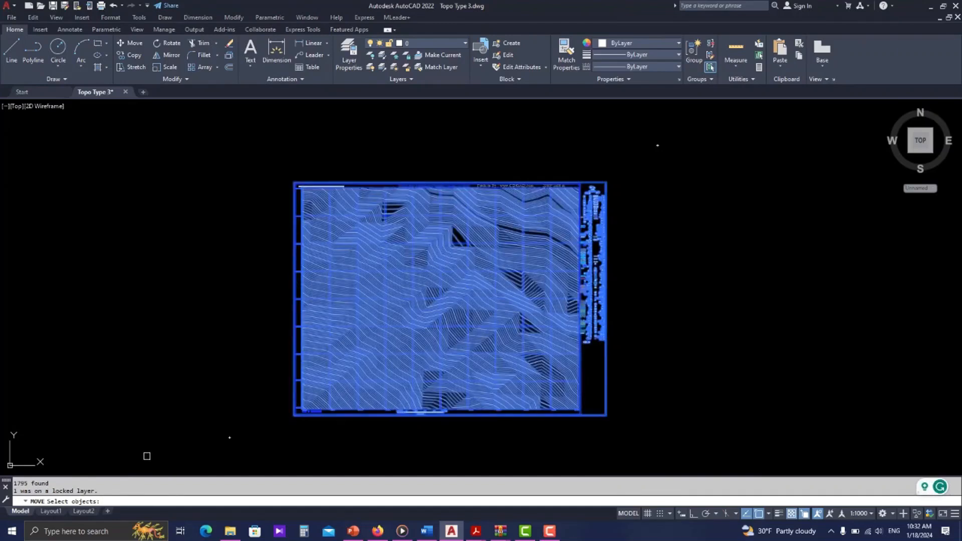
pyautogui.press('Return')
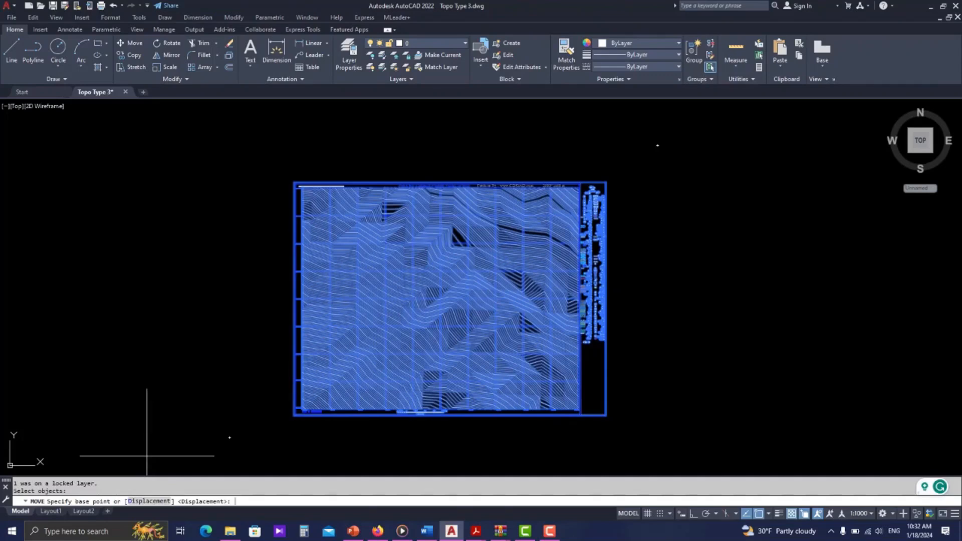
pyautogui.write('0,0,0')
pyautogui.press('Return')
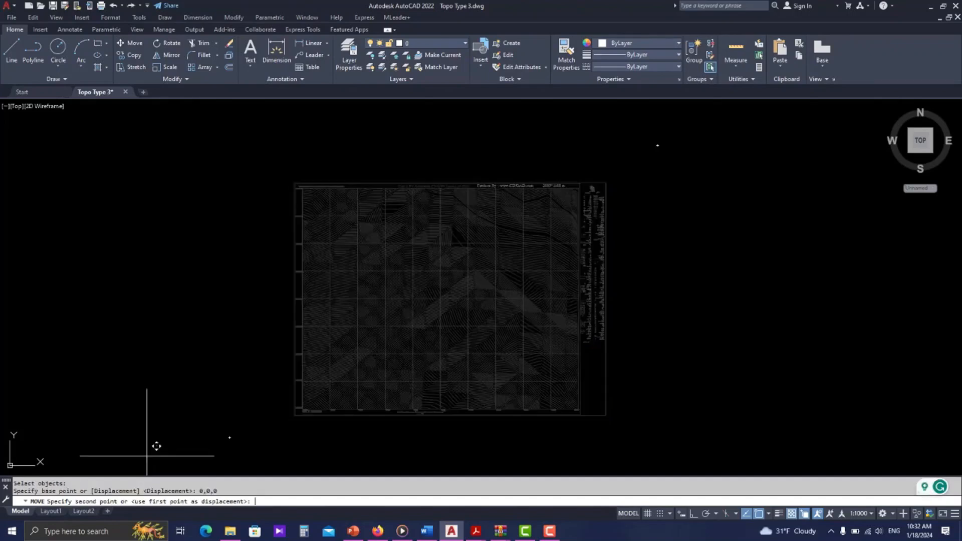
pyautogui.write('0,')
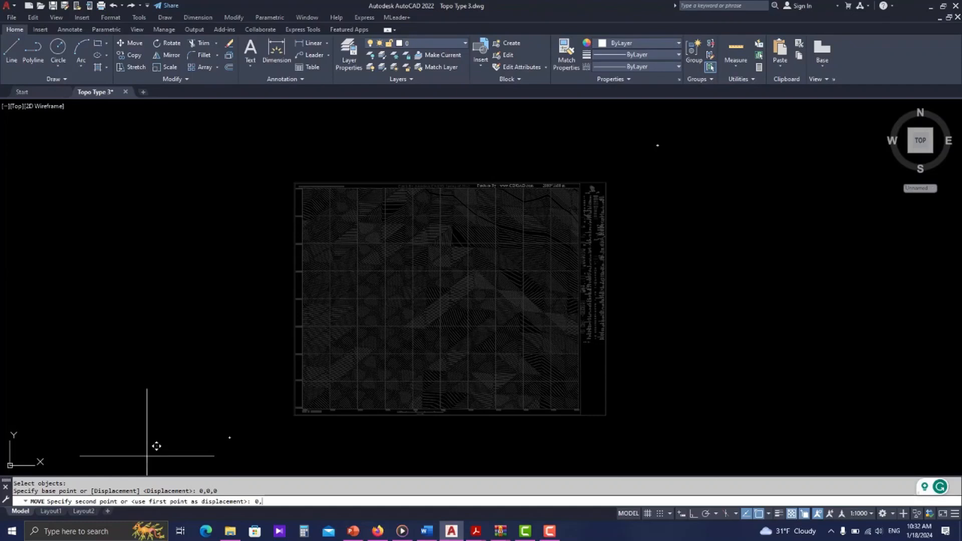
pyautogui.write('0,')
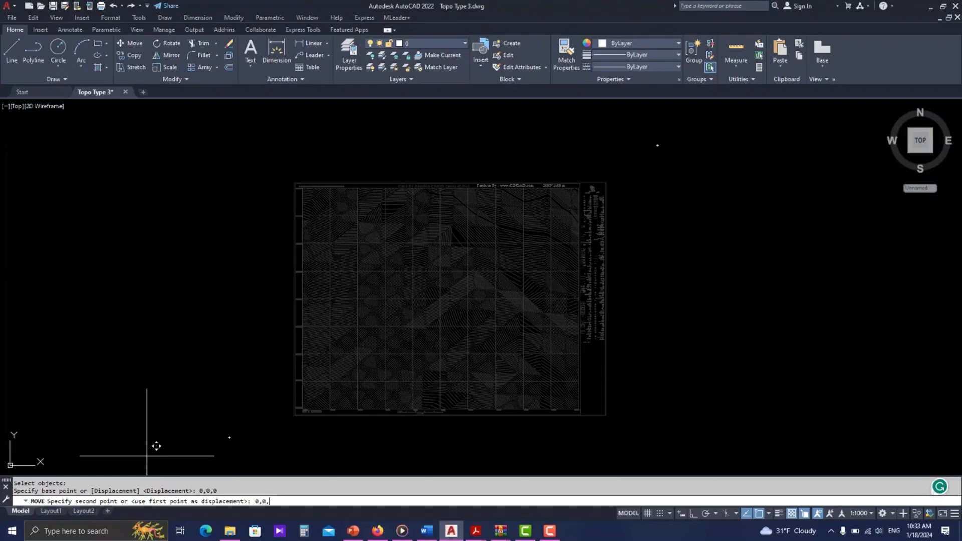
pyautogui.write('1e')
pyautogui.write('99')
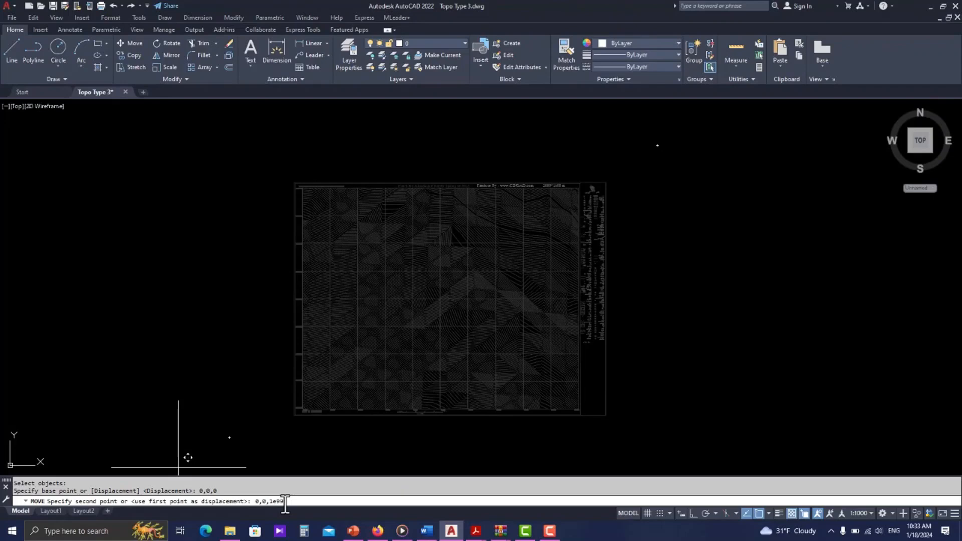
pyautogui.press('Return')
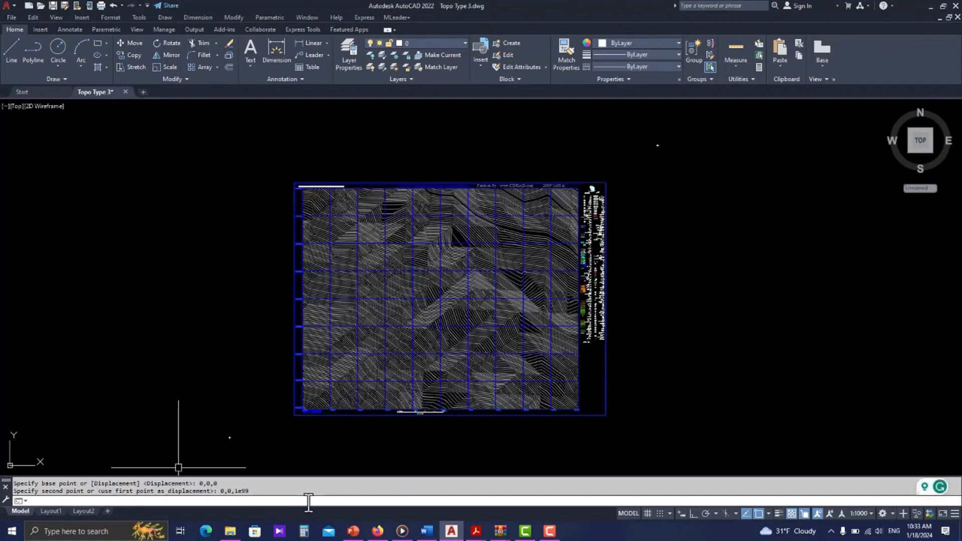
# Step: Move all objects in the drawing from base point 0,0,0 to 0,0,-1e99
pyautogui.write('m')
pyautogui.press('Return')
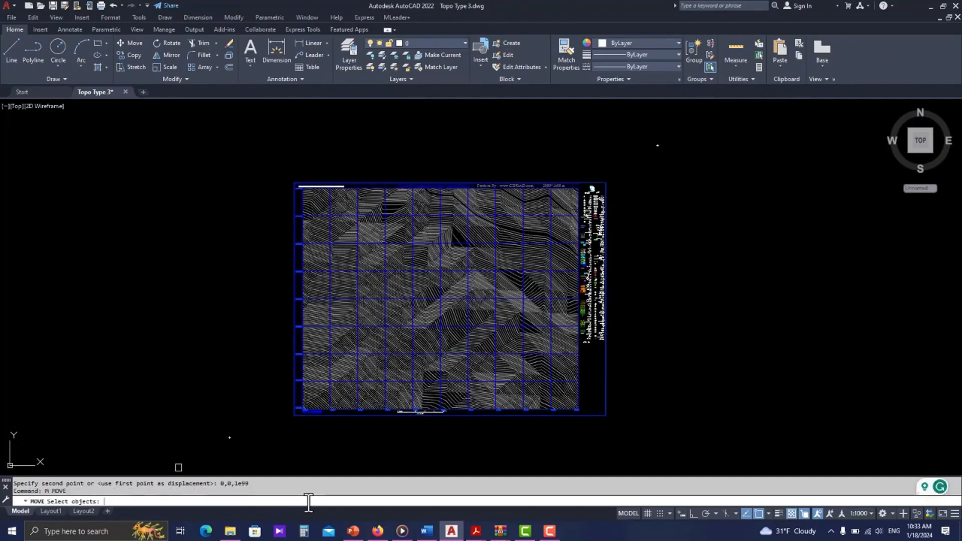
pyautogui.write('all')
pyautogui.press('Return')
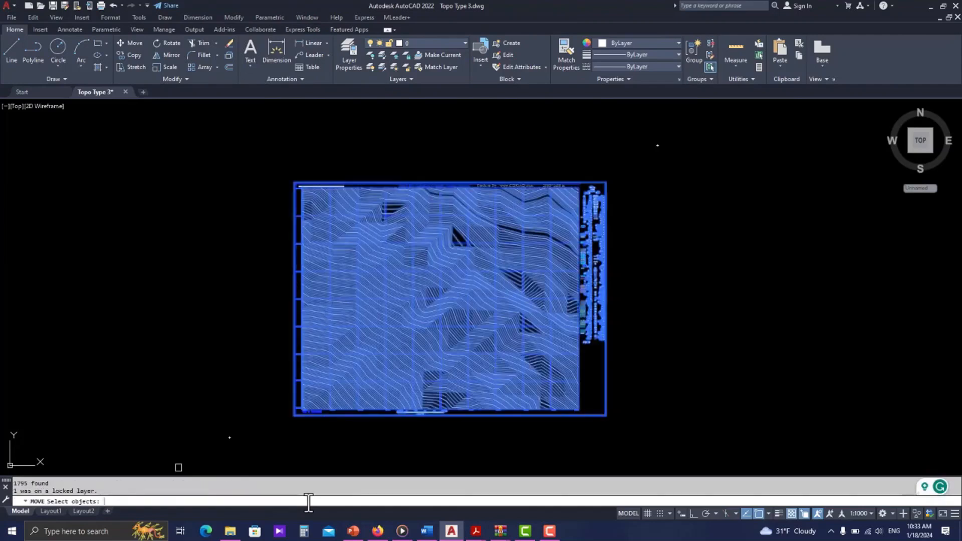
pyautogui.write('0,0,0')
pyautogui.press('Return')
pyautogui.press('Return')
pyautogui.press('Return')
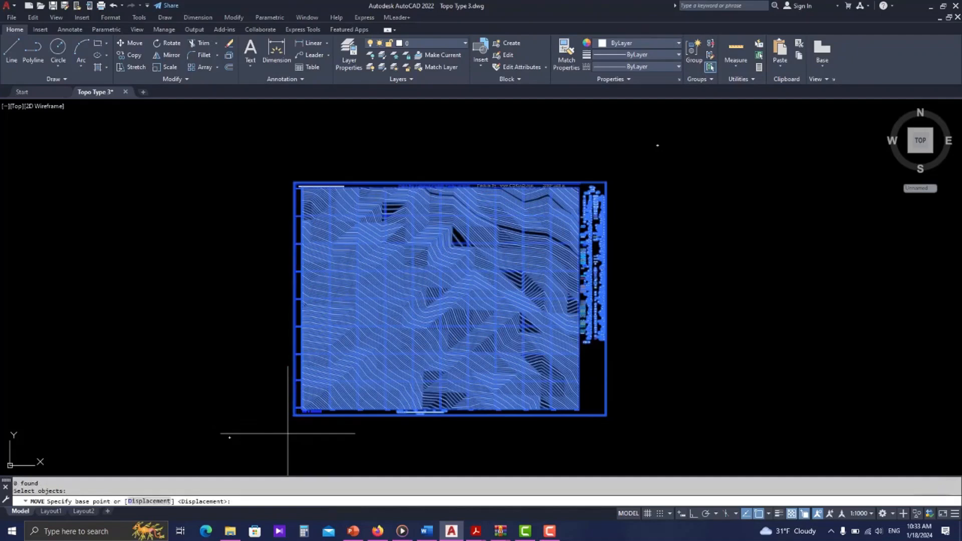
pyautogui.write('0,0,0')
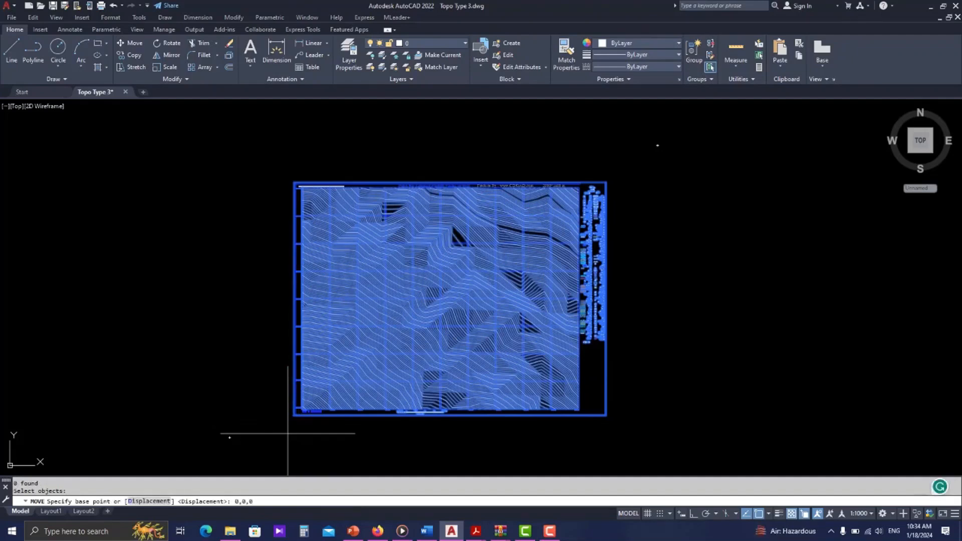
pyautogui.press('Return')
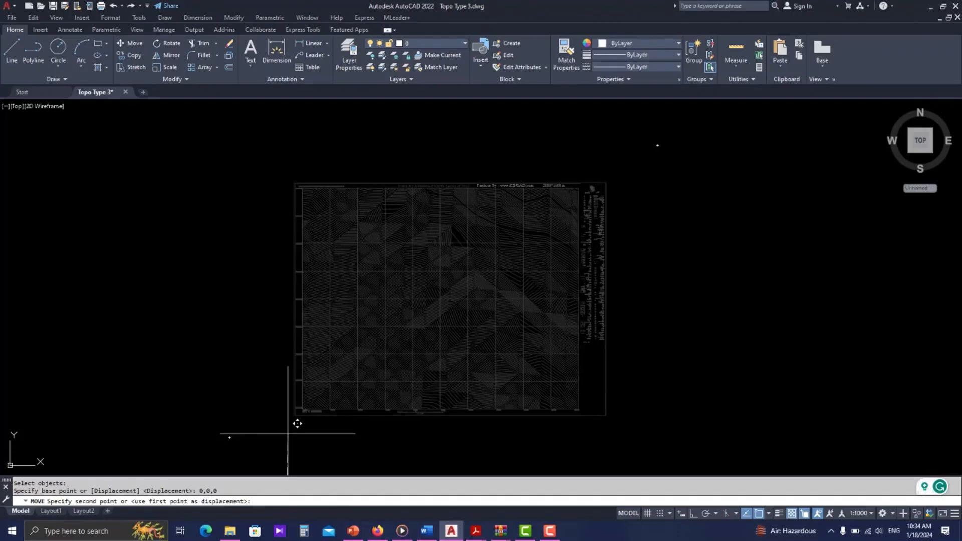
pyautogui.write('0,0,-1e99')
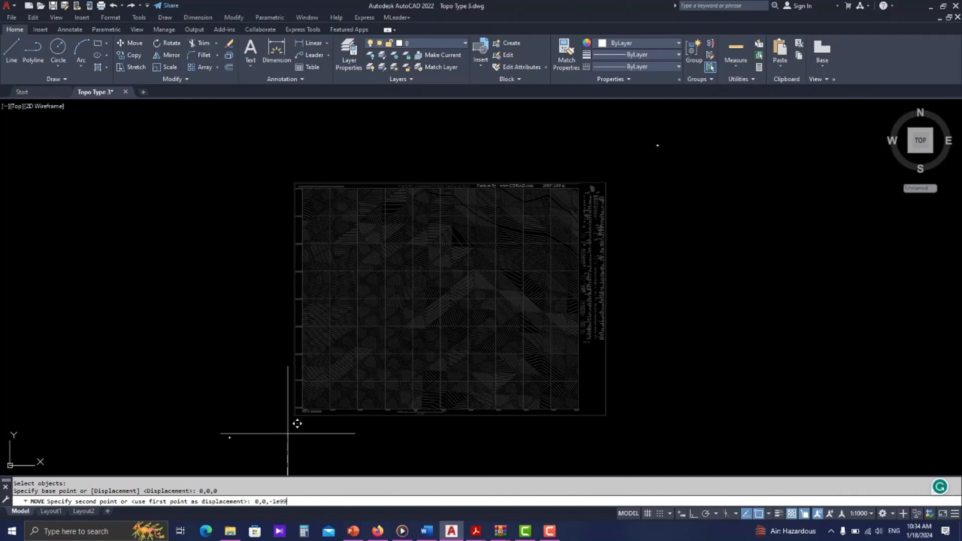
pyautogui.press('Return')
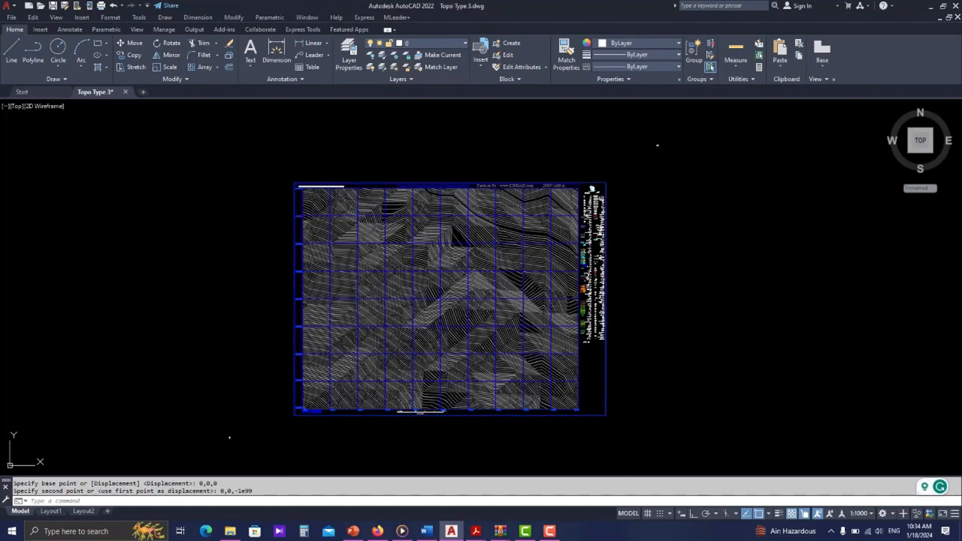
# Step: Orbit the topographic drawing and check the elevation of the contours relative to the grid sheet
pyautogui.moveTo(356, 351)
pyautogui.keyDown('shift'); pyautogui.mouseDown(button='middle')
pyautogui.moveTo(356, 296)
pyautogui.moveTo(360, 318)
pyautogui.moveTo(337, 322)
pyautogui.moveTo(371, 307)
pyautogui.moveTo(423, 312)
pyautogui.moveTo(421, 321)
pyautogui.mouseUp(button='middle'); pyautogui.keyUp('shift')
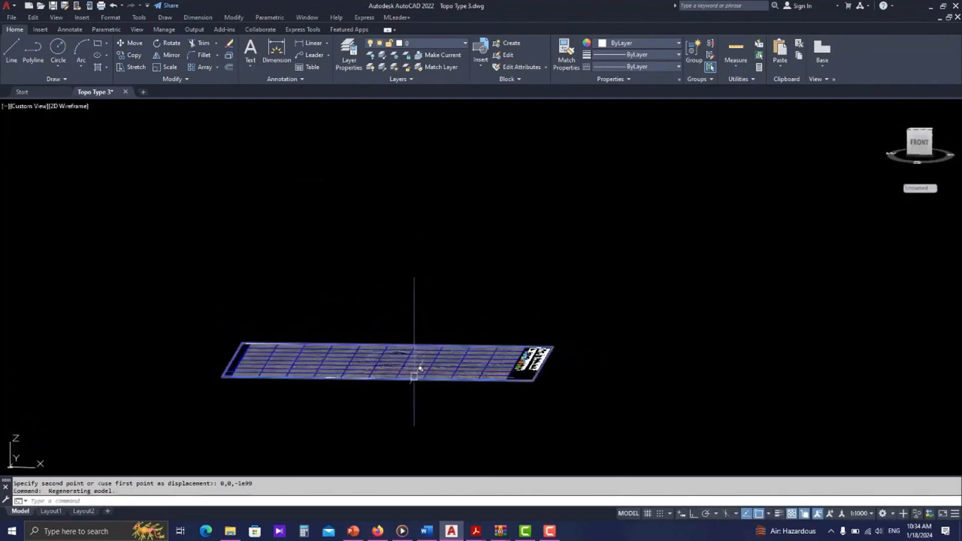
pyautogui.scroll(5, 416, 377)
pyautogui.keyDown('shift'); pyautogui.moveTo(416, 377); pyautogui.dragTo(454, 376, button='middle'); pyautogui.keyUp('shift')
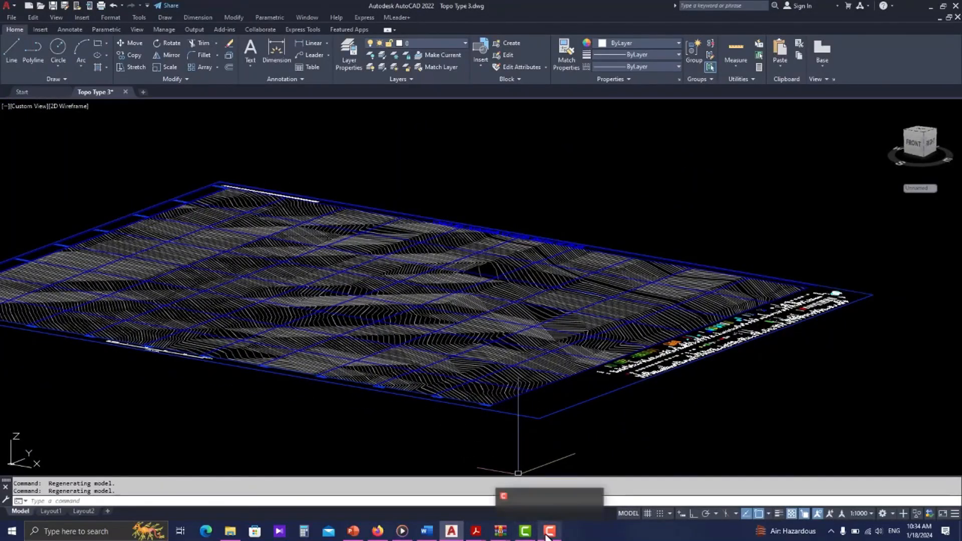
pyautogui.click(547, 536)
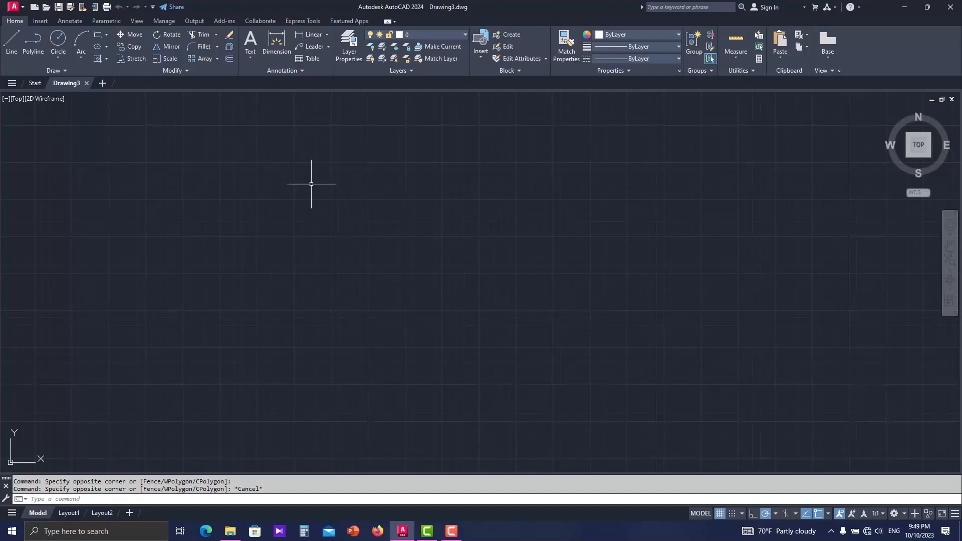
# Step: Reset the unnamed profile in the program options, and close the Options dialog and the Activity Insights palette
pyautogui.write('OP')
pyautogui.press('Return')
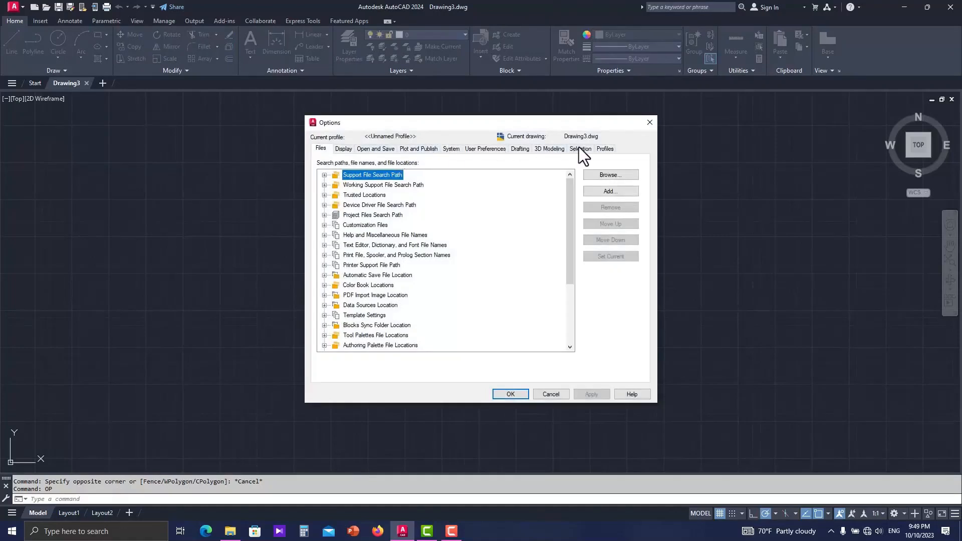
pyautogui.click(604, 150)
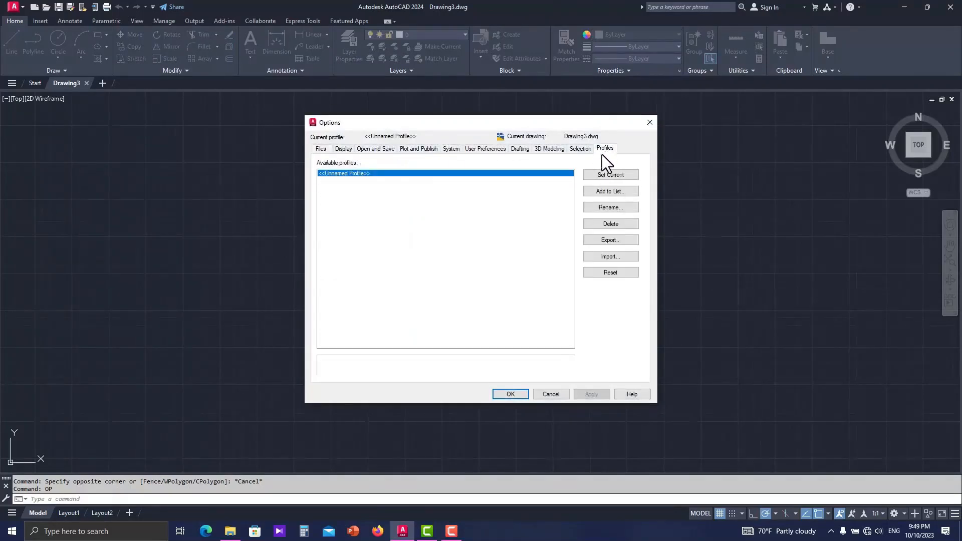
pyautogui.click(608, 274)
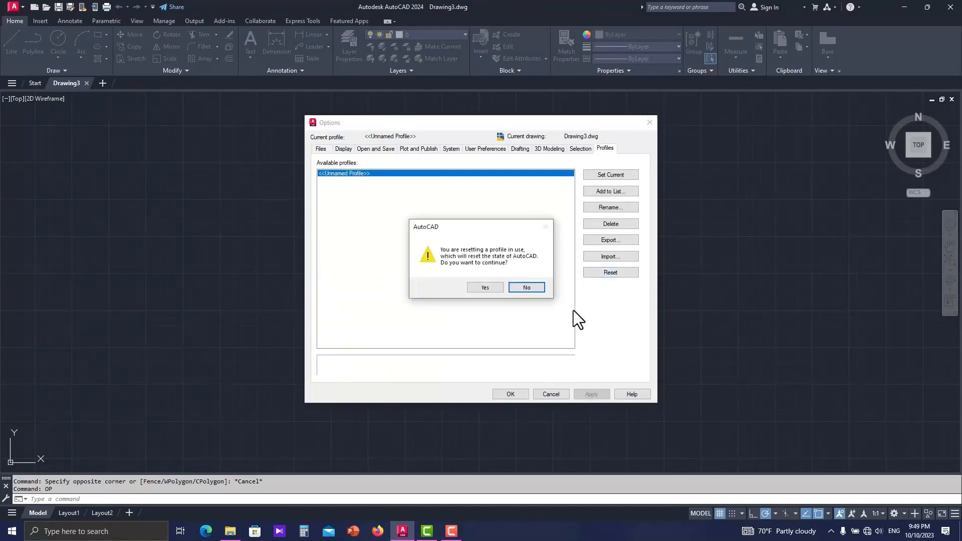
pyautogui.click(484, 287)
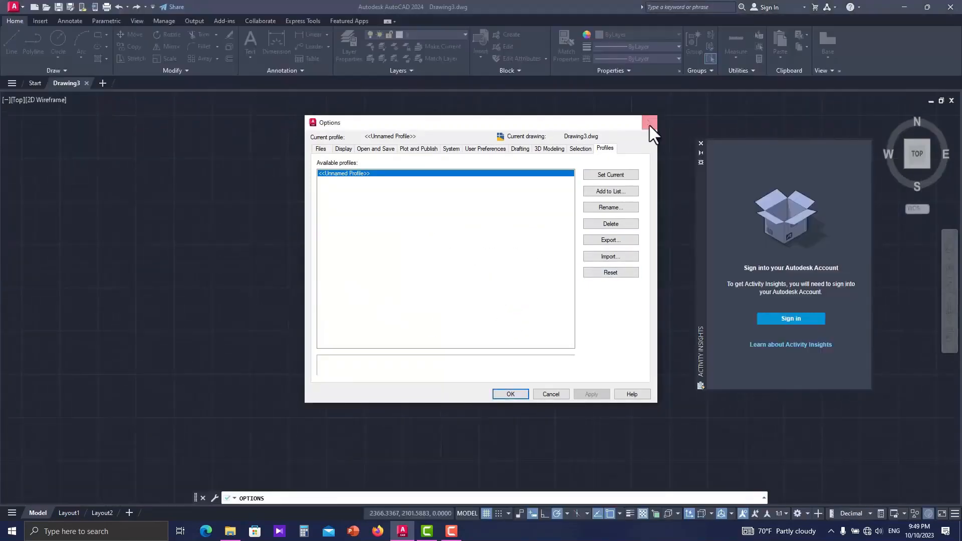
pyautogui.click(649, 123)
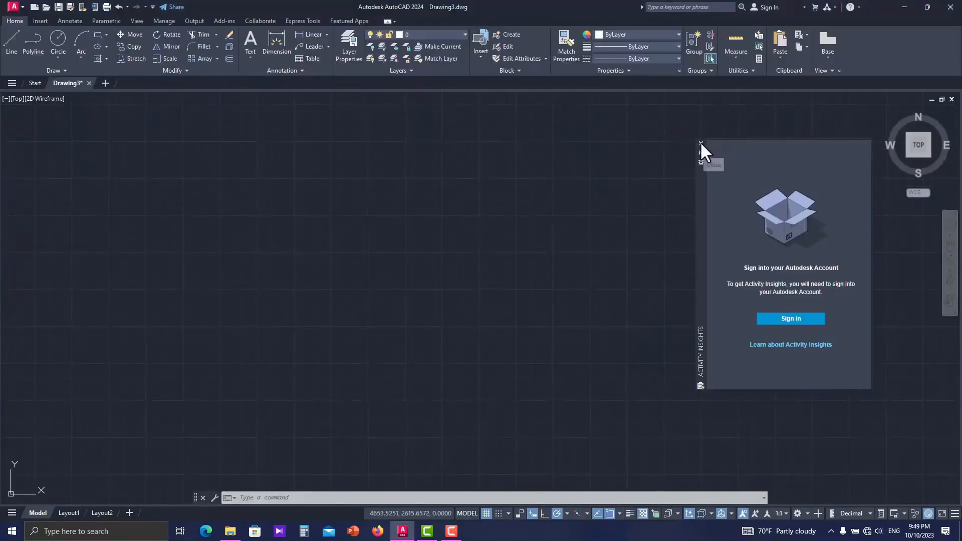
pyautogui.click(700, 143)
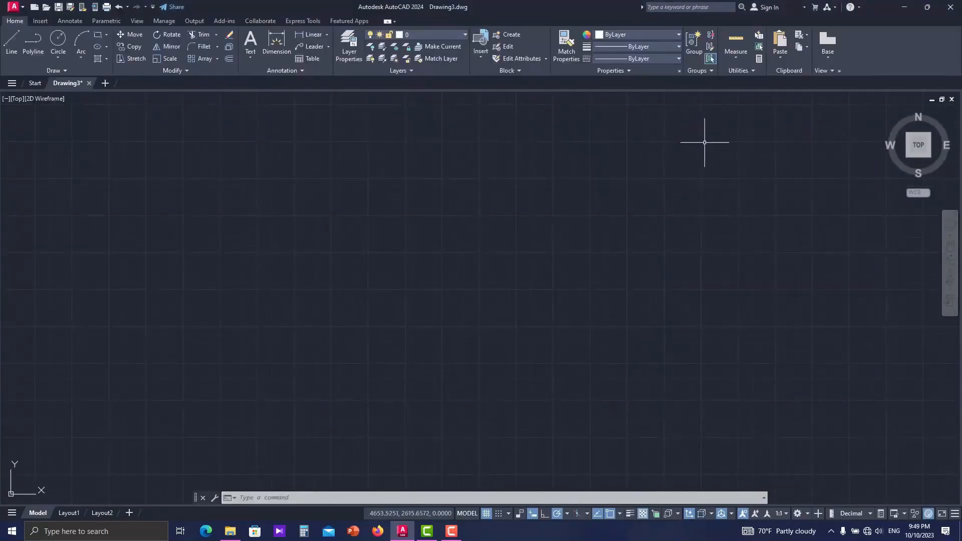
# Step: Quit AutoCAD without saving Drawing3.dwg and run Reset Settings to Default for AutoCAD 2024, resetting custom settings without a backup
pyautogui.click(950, 7)
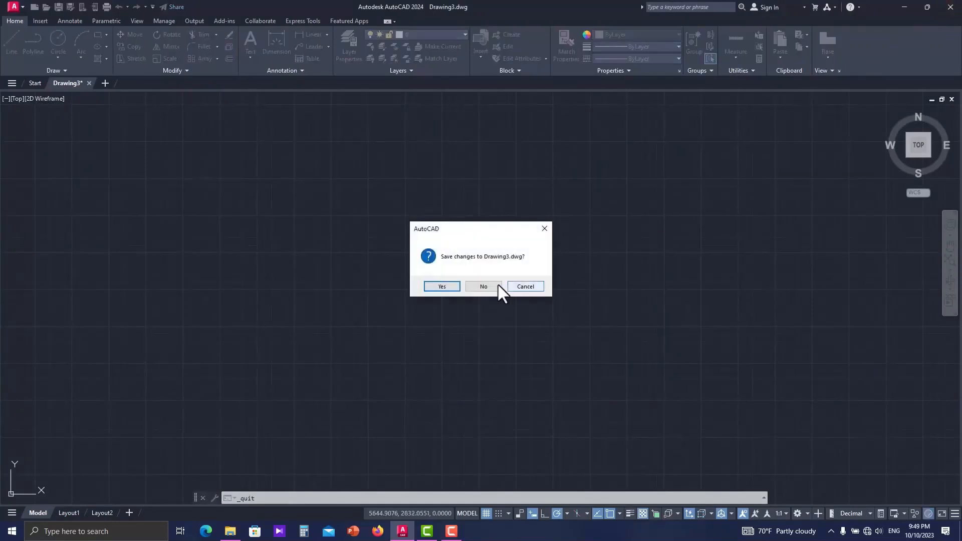
pyautogui.click(496, 286)
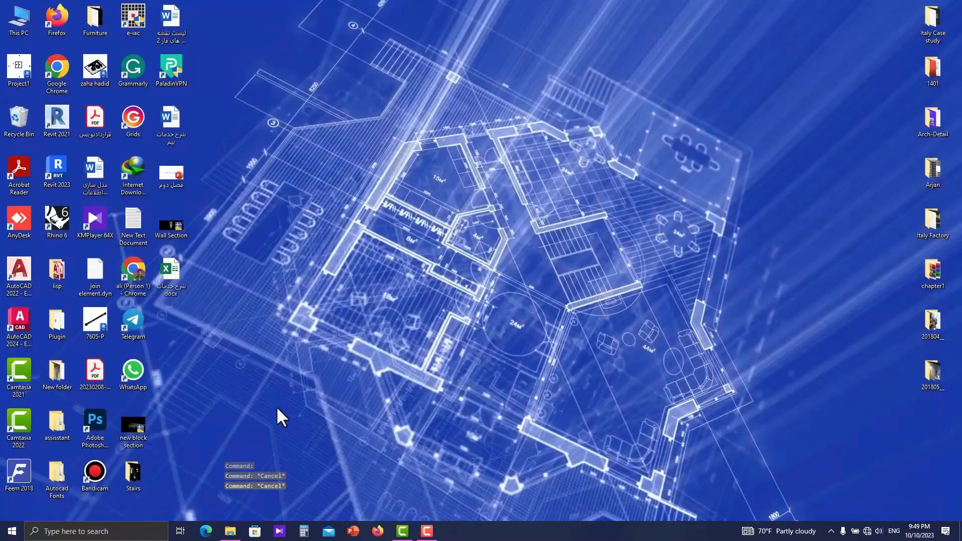
pyautogui.click(125, 530)
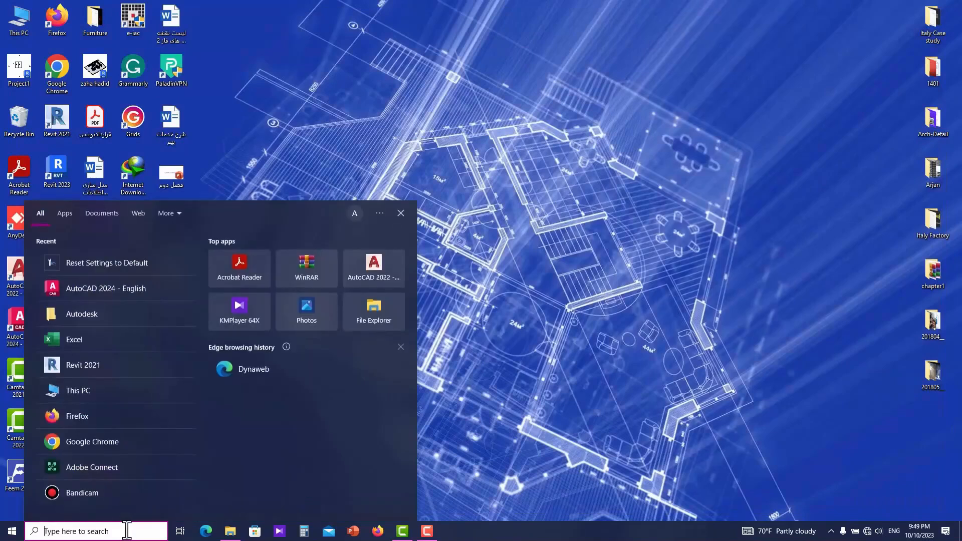
pyautogui.write('rese')
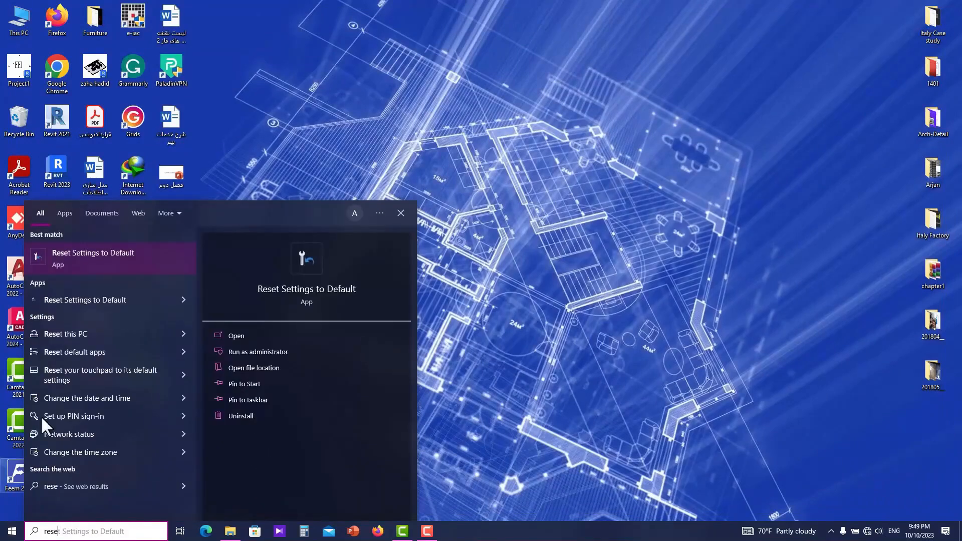
pyautogui.click(107, 262)
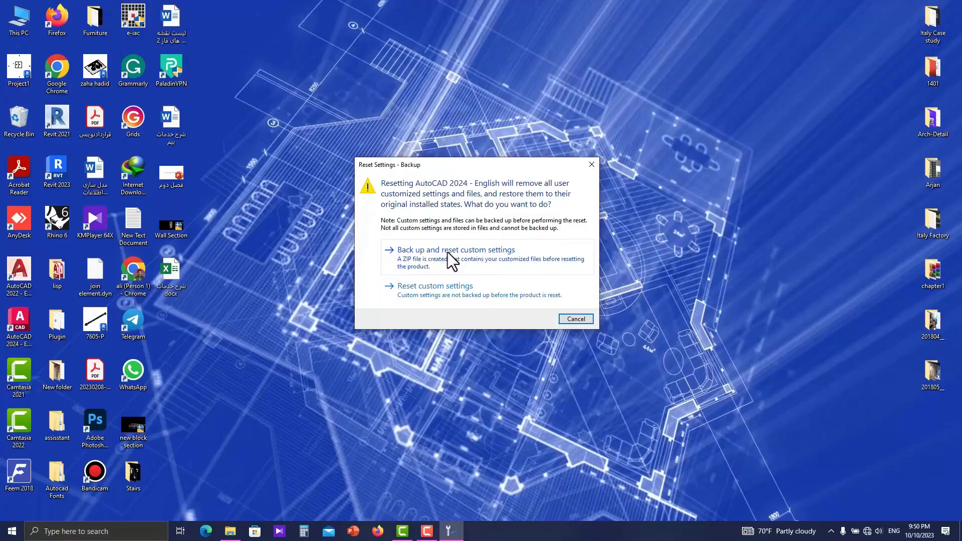
pyautogui.click(422, 295)
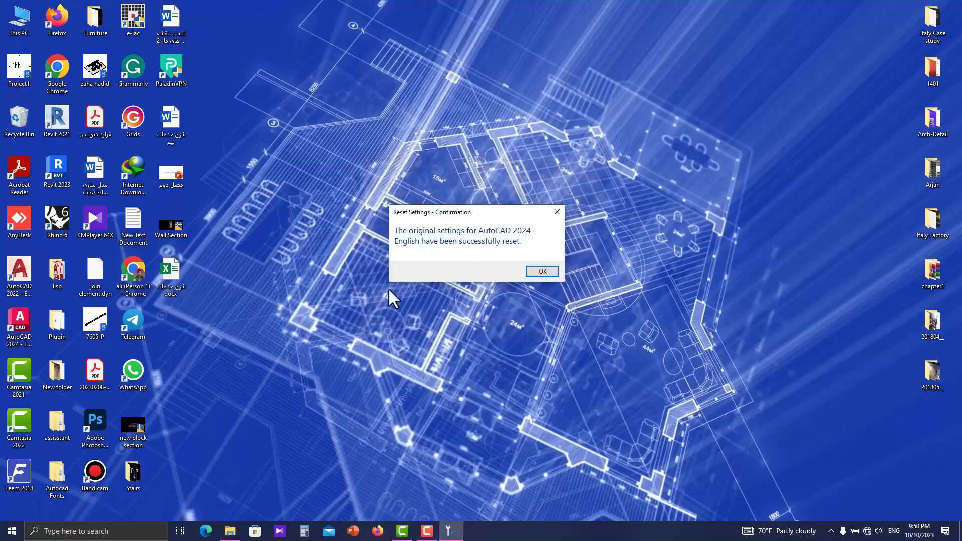
pyautogui.click(536, 270)
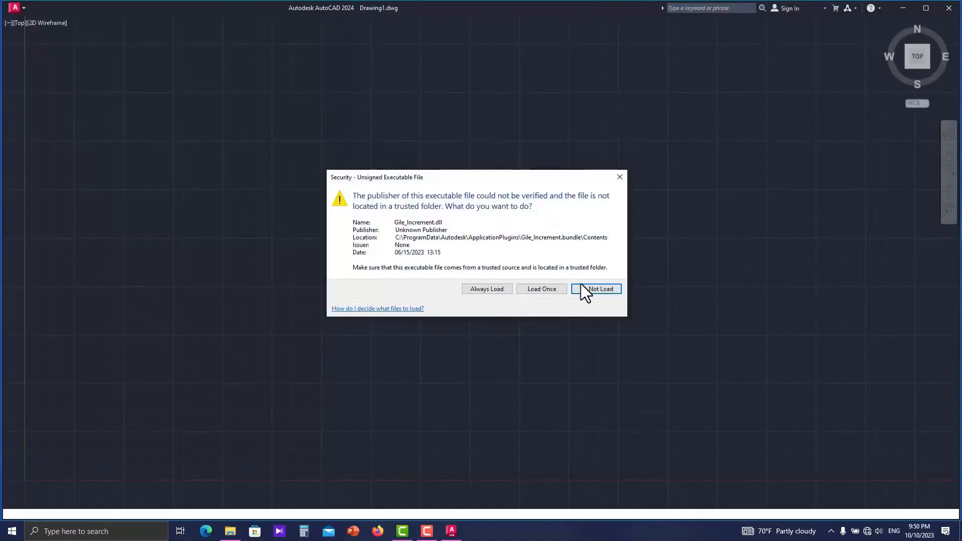
# Step: Decline loading the unsigned Gile_Increment.dll while AutoCAD 2024 starts
pyautogui.click(589, 290)
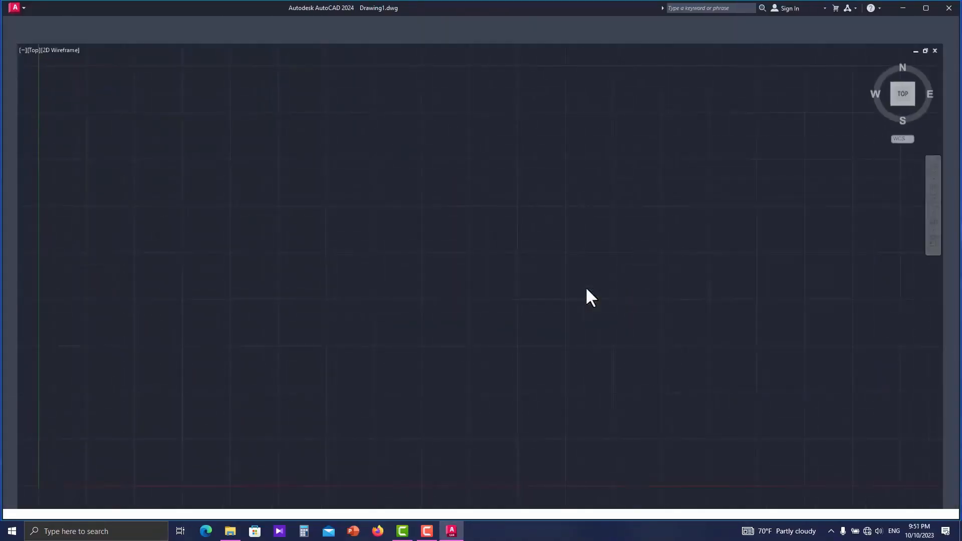